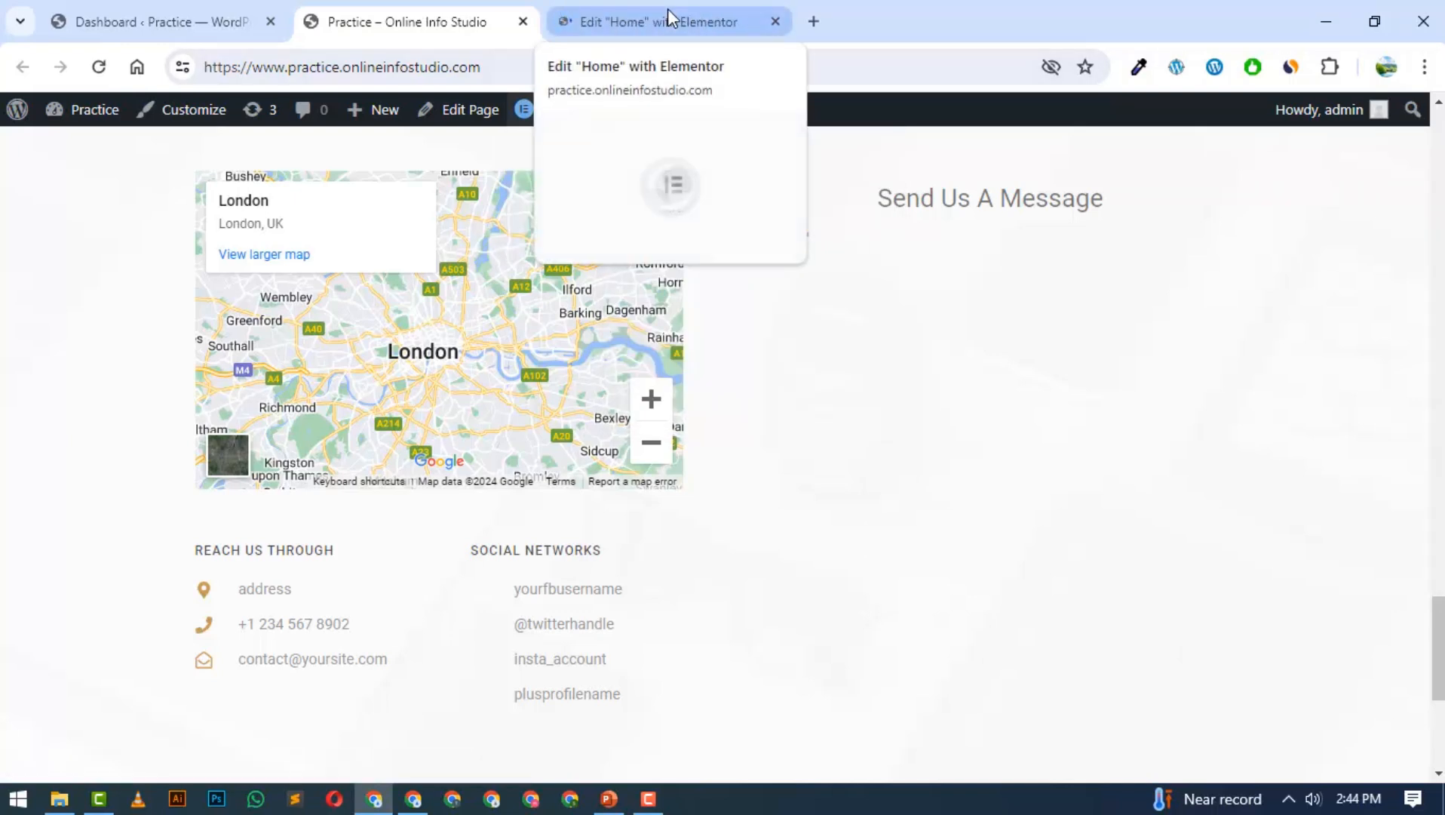
- Switch to the Home page's Elementor editor, go to the Send Us A Message section and search the widgets for "form"
left_click(669, 11)
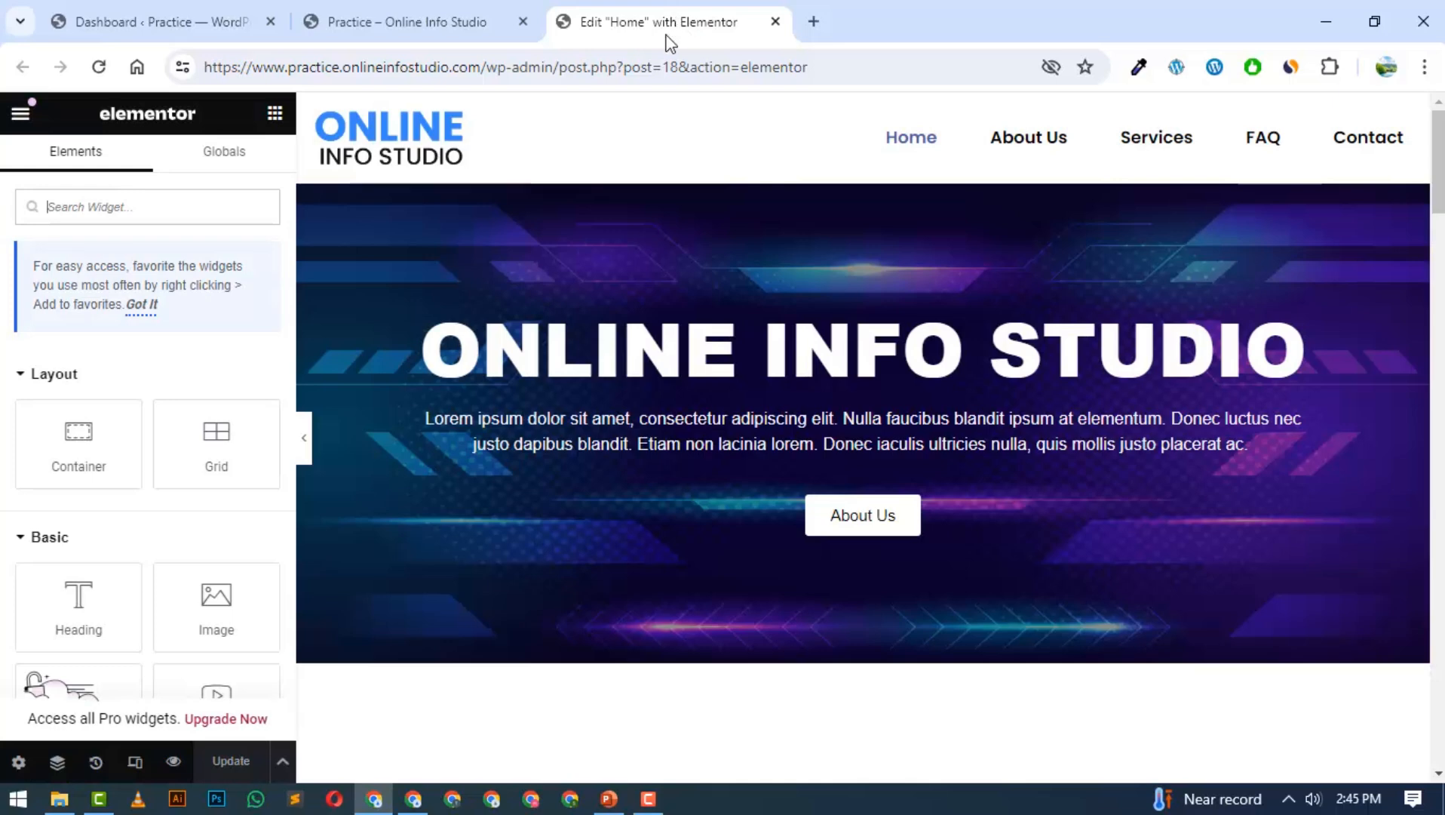
scroll(1336, 189, "down", 10)
scroll(1126, 548, "down", 20)
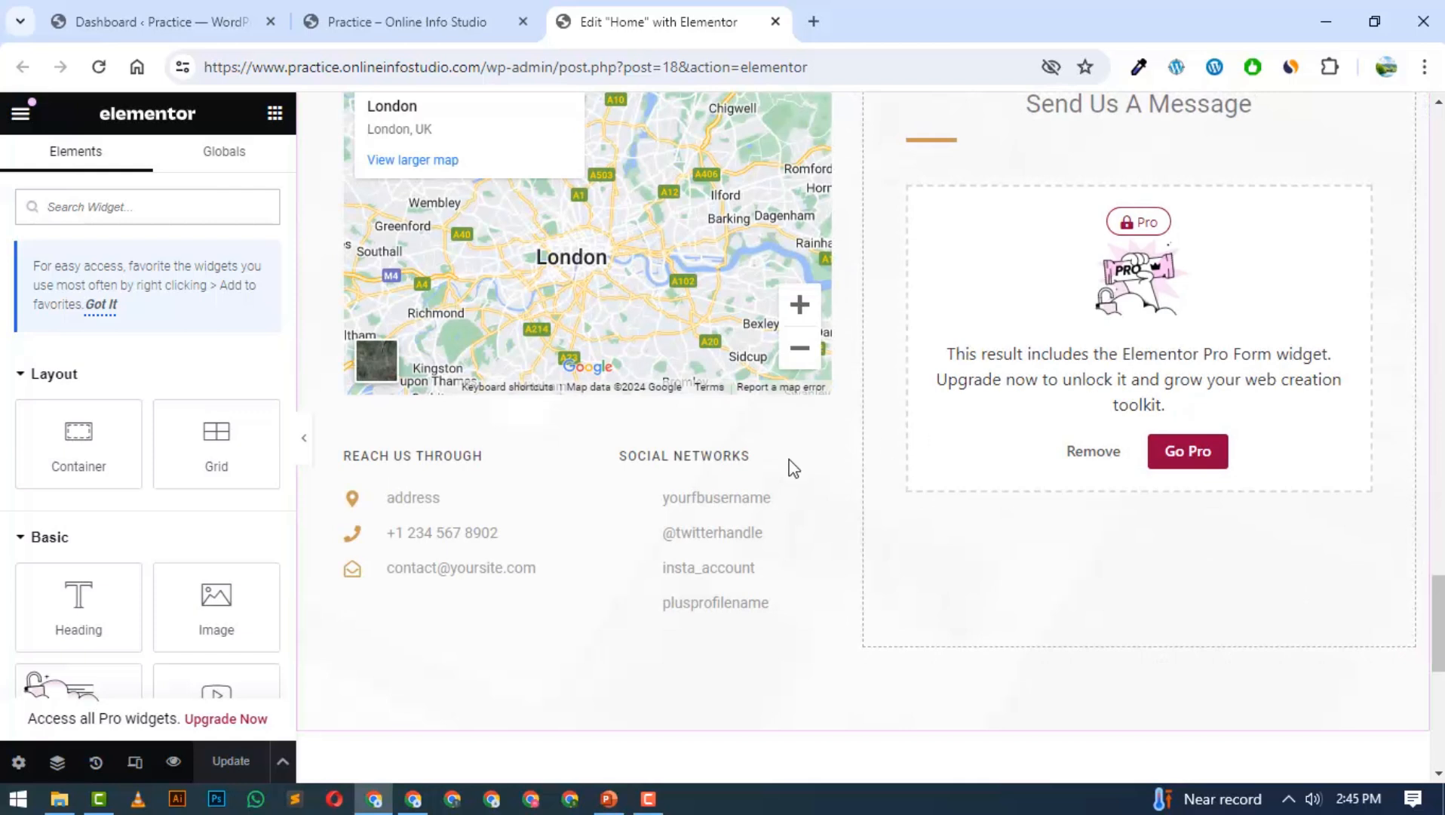
type("form")
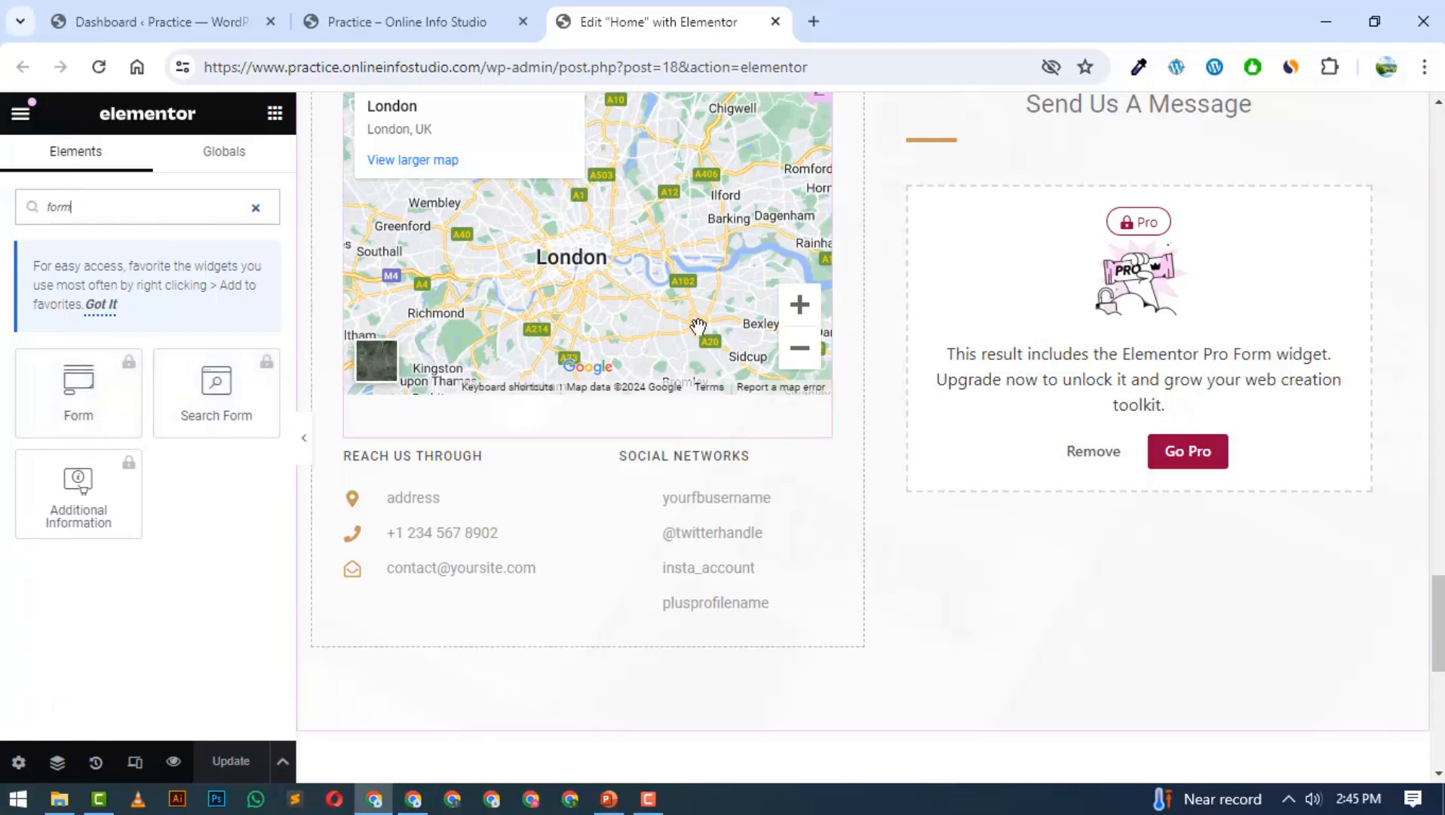
scroll(1055, 319, "up", 1)
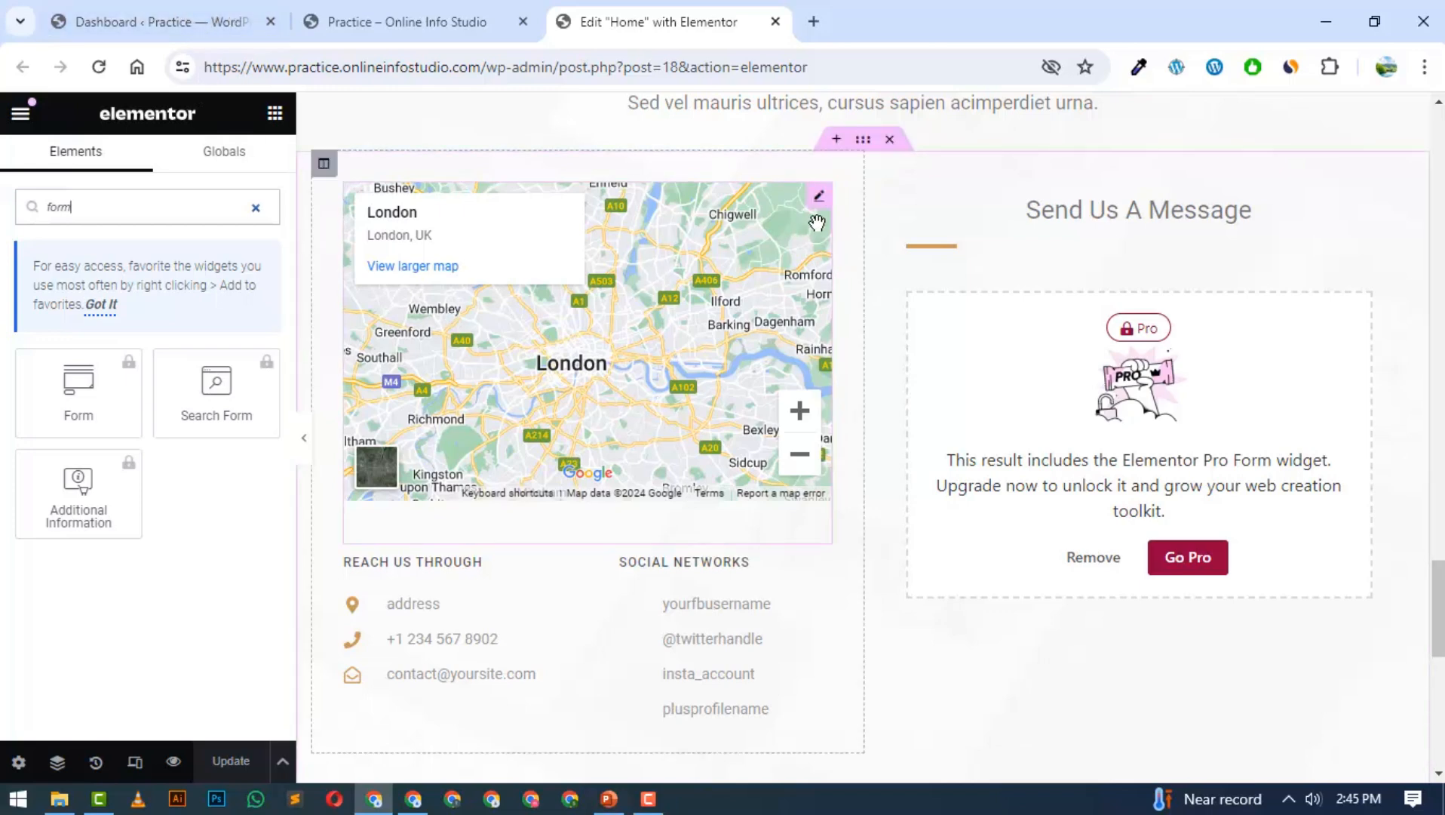
- Go from the WordPress dashboard to adding a new plugin and search the plugin directory for "form"
left_click(175, 11)
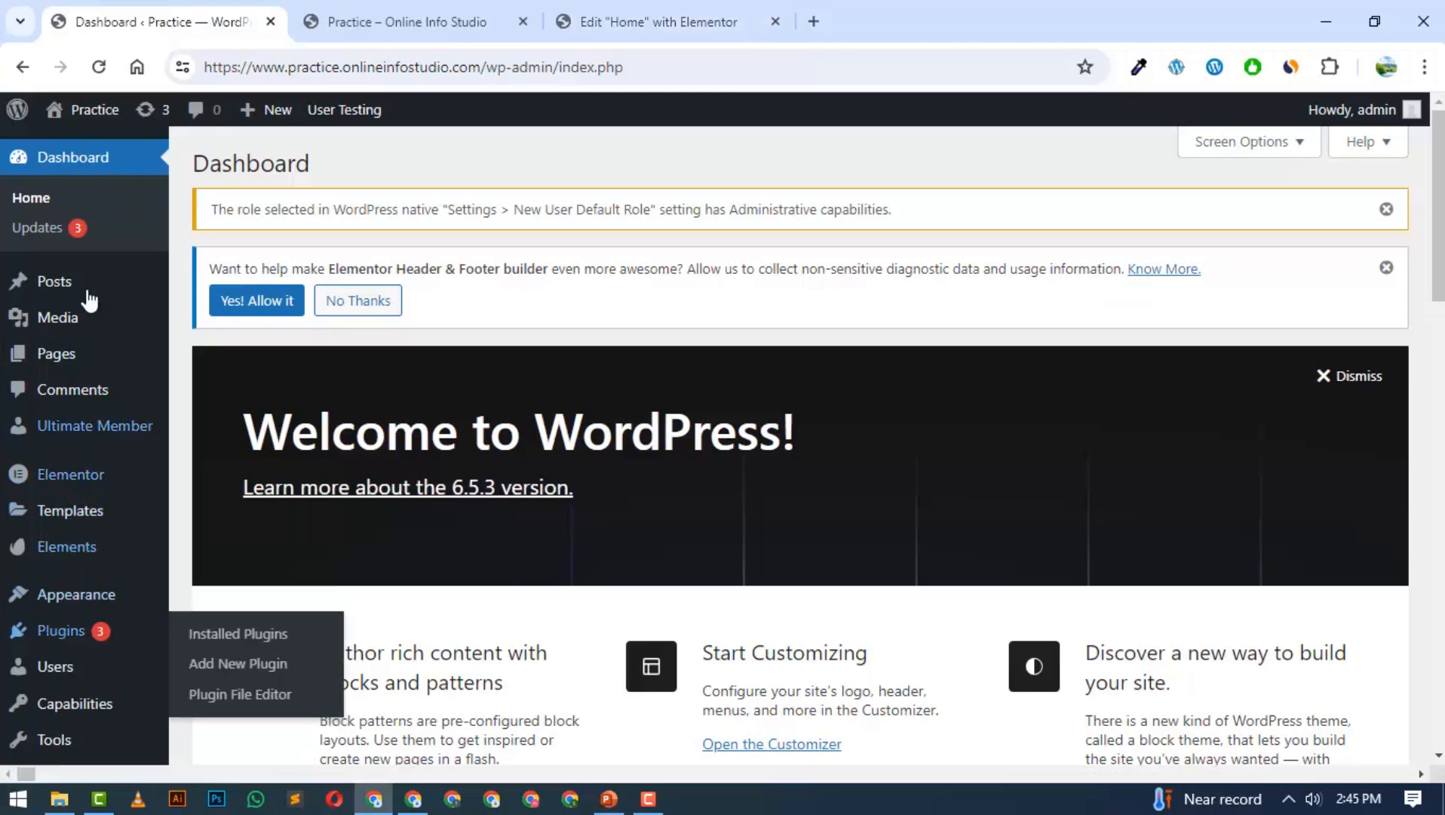
scroll(65, 474, "down", 1)
mouse_move(49, 532)
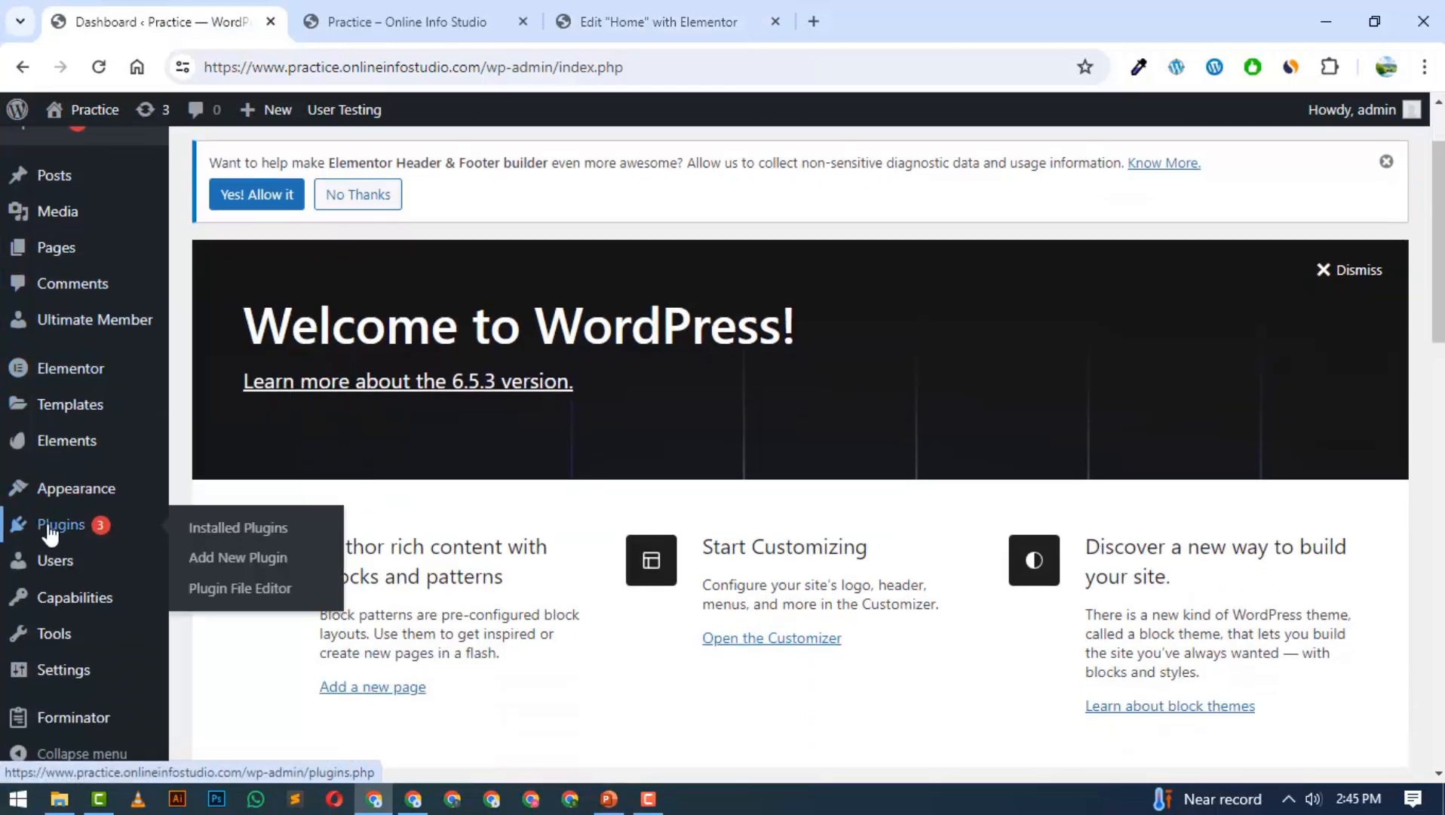
left_click(241, 571)
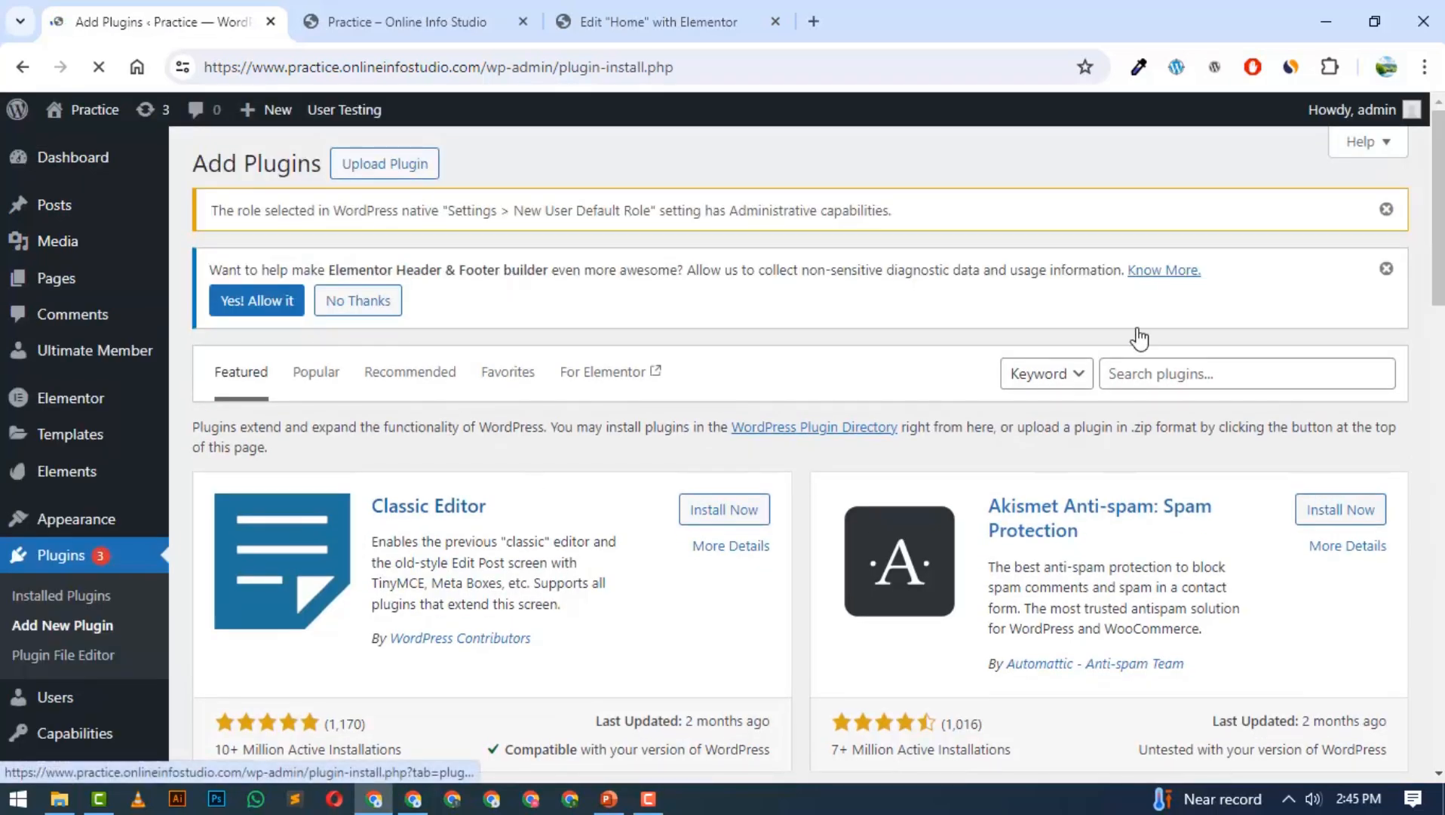
left_click(1149, 375)
type("form")
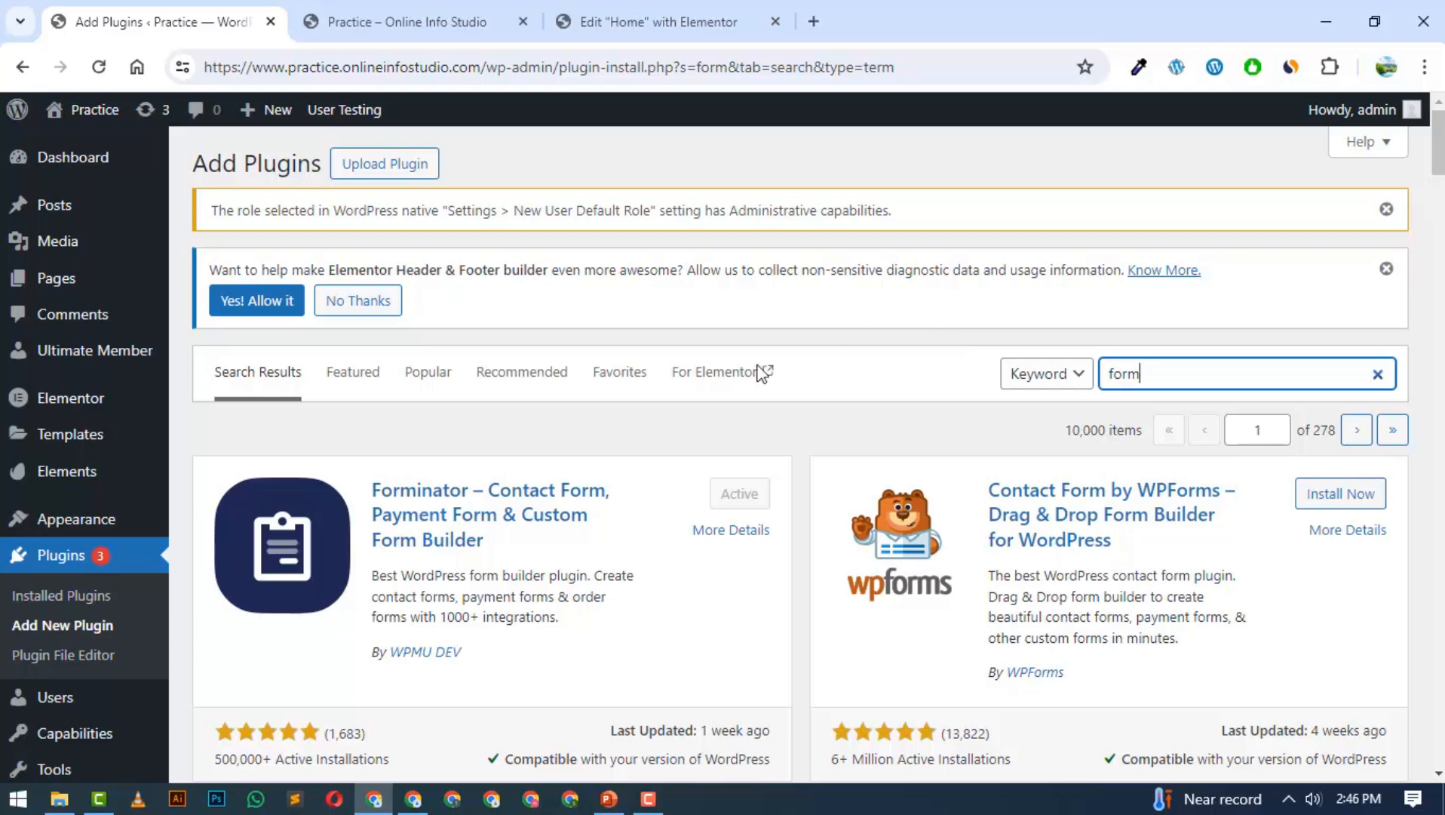
- Examine the form plugins in the search results, comparing their ratings and active installations
scroll(540, 490, "down", 1)
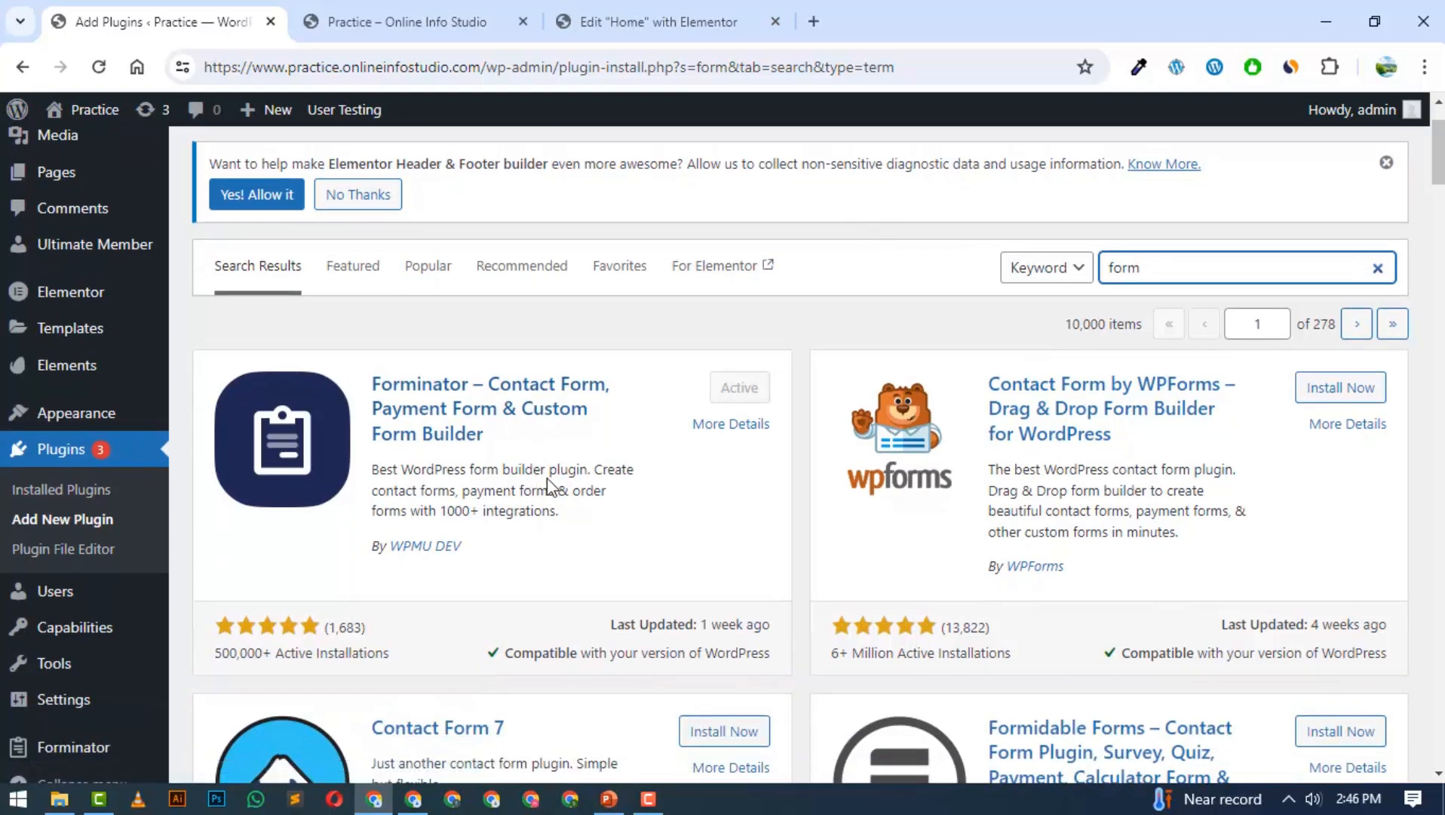
scroll(1154, 411, "down", 3)
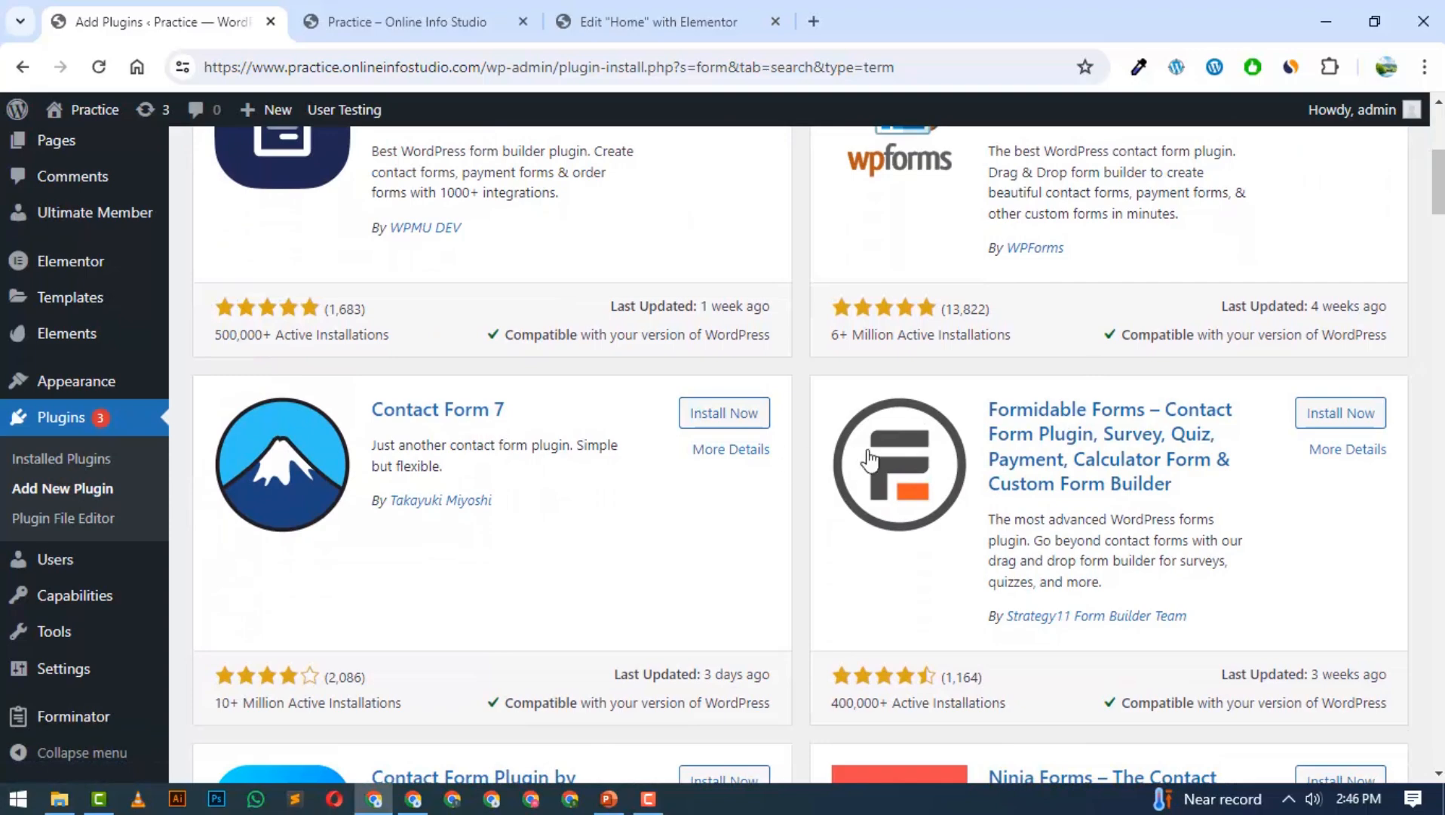
scroll(868, 460, "down", 3)
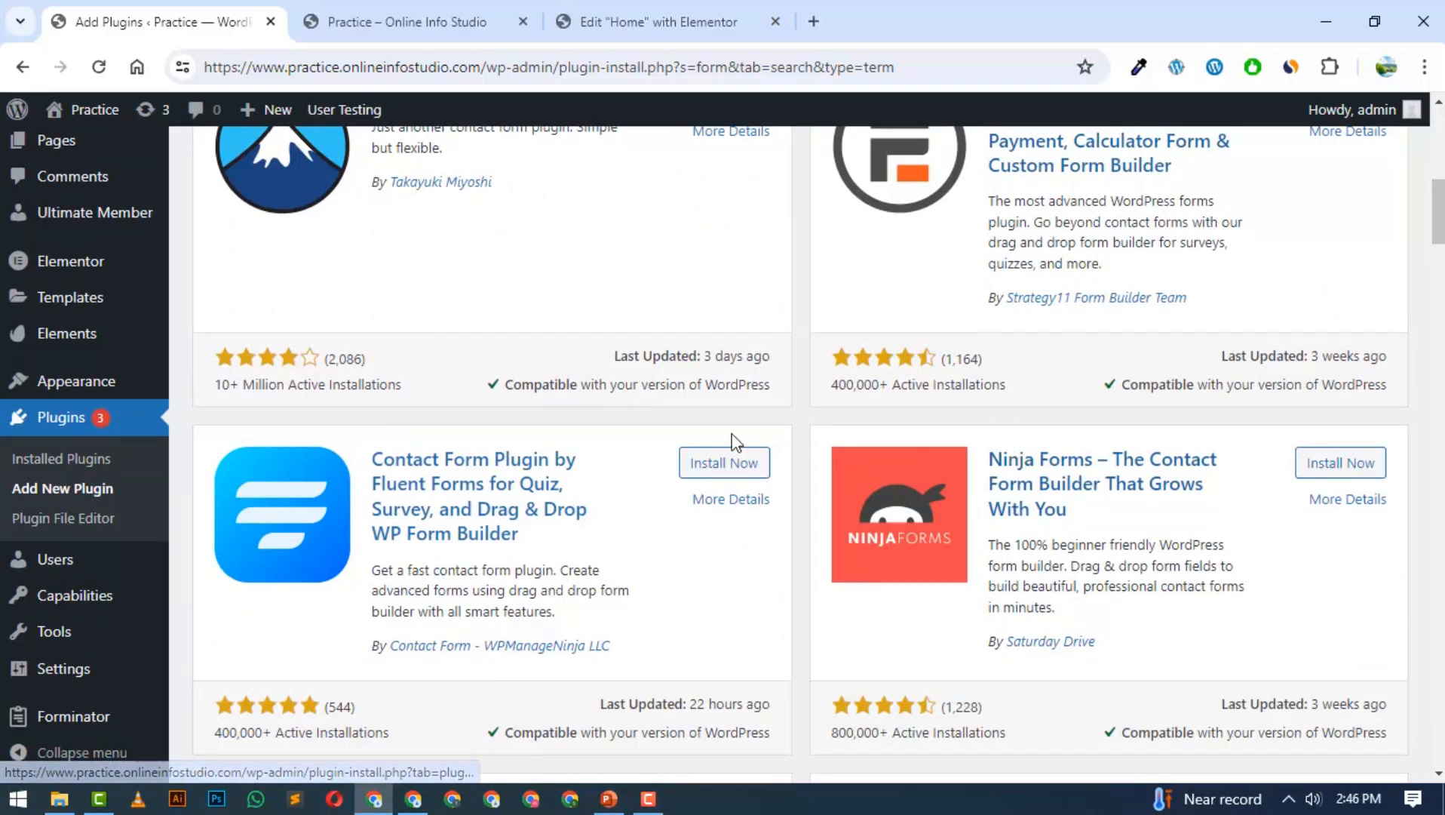
scroll(735, 445, "down", 4)
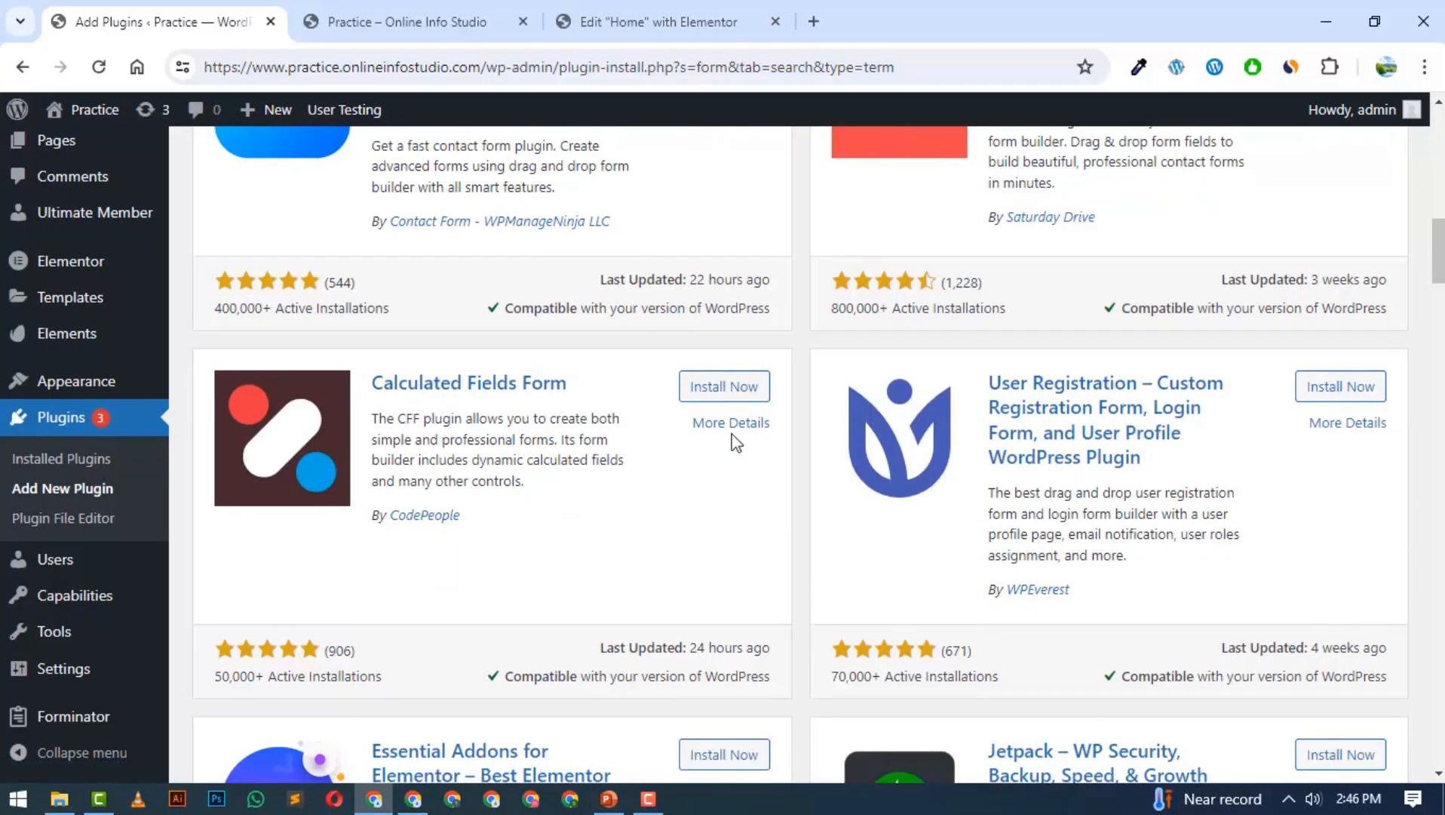
scroll(735, 443, "up", 7)
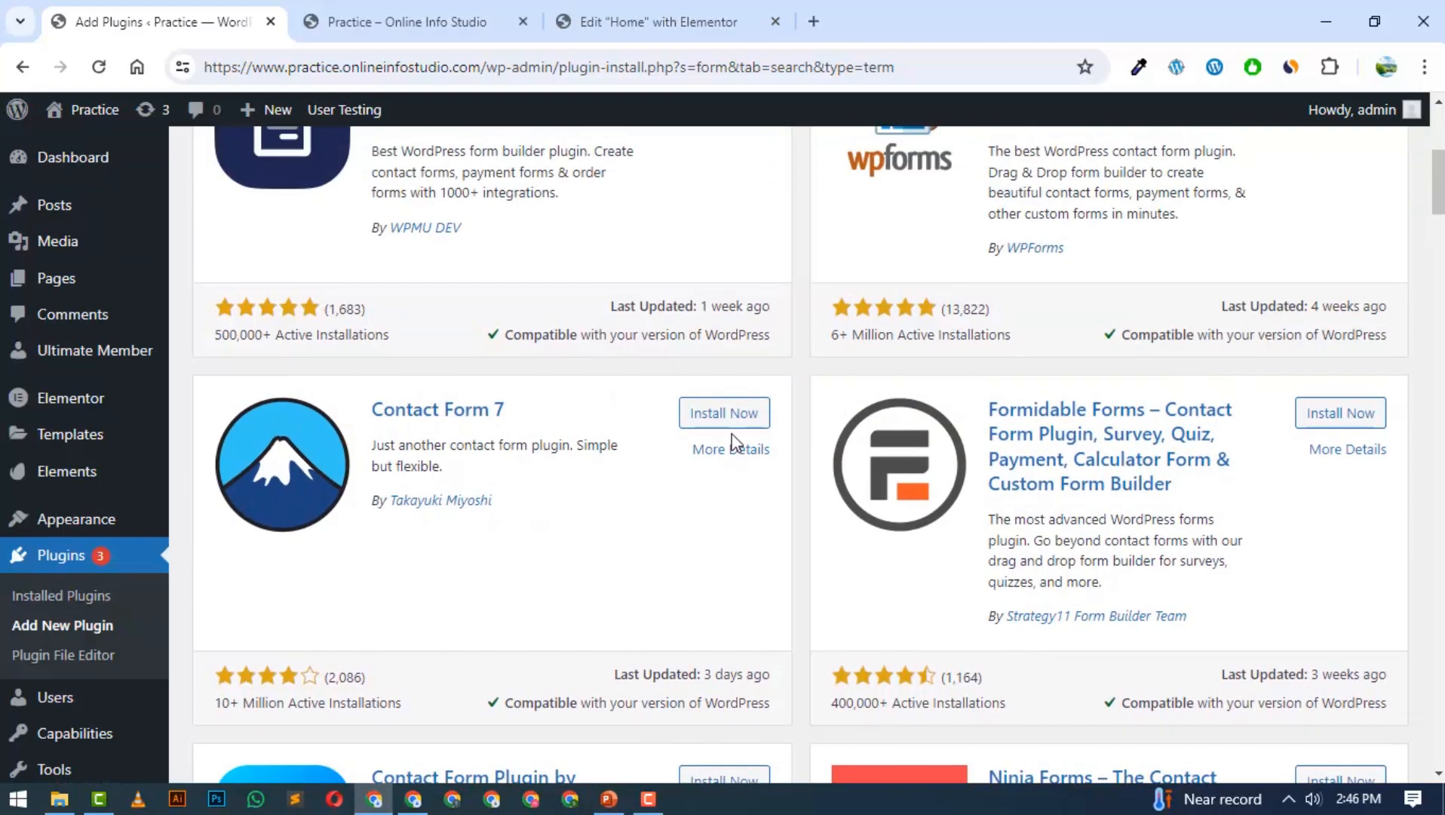
scroll(733, 441, "up", 3)
scroll(735, 443, "down", 2)
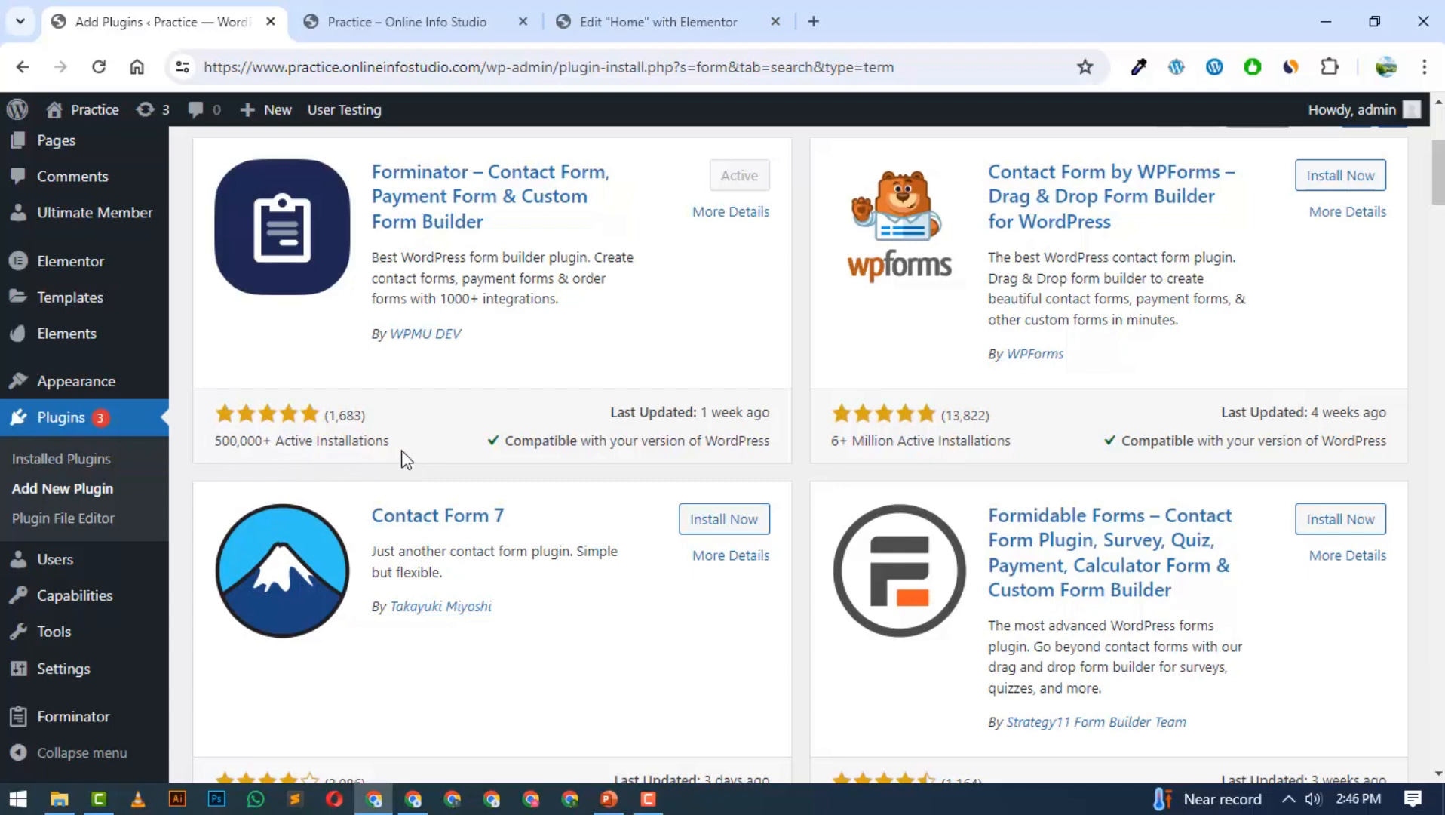
scroll(930, 415, "down", 4)
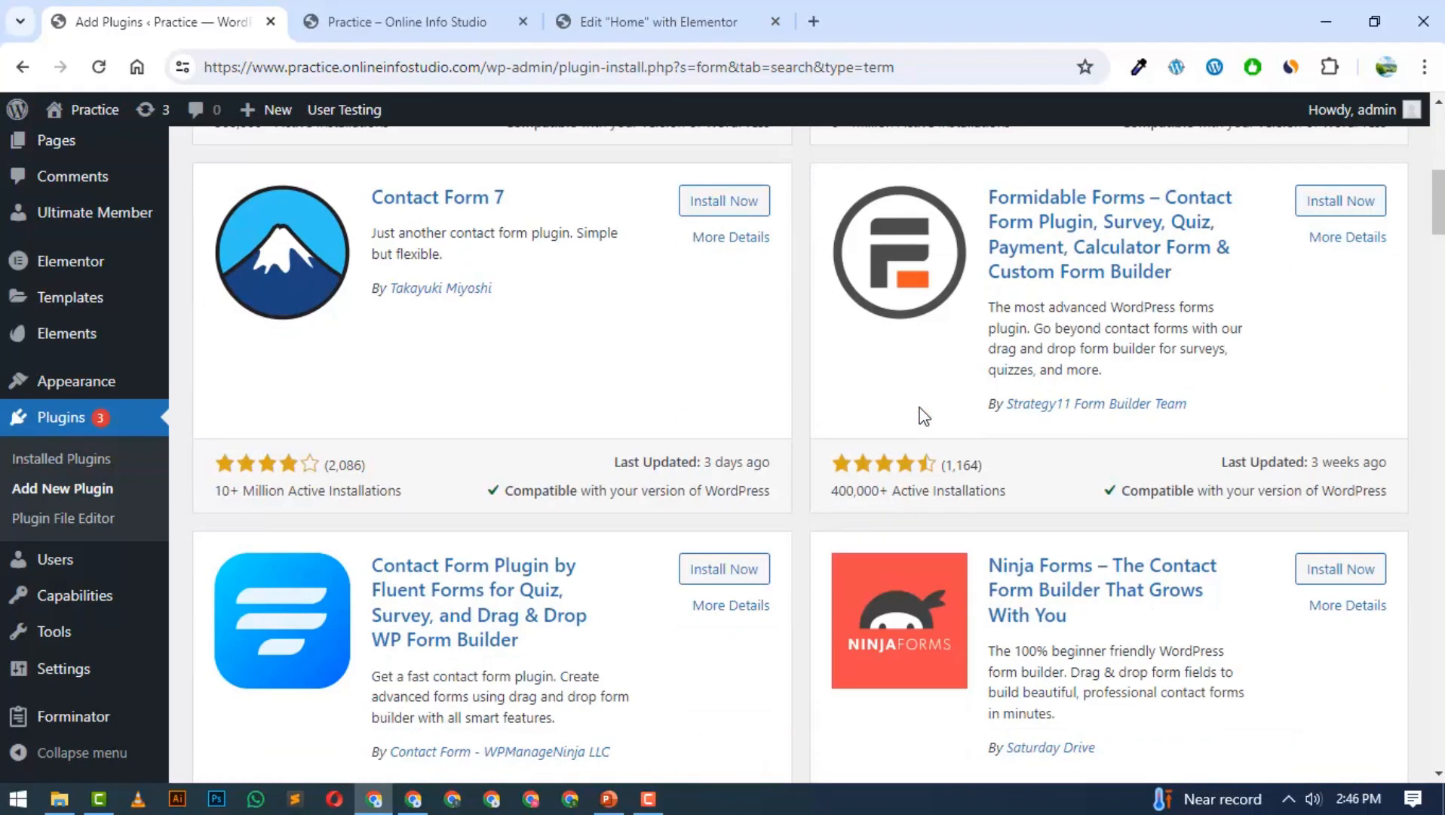
scroll(923, 416, "down", 3)
scroll(920, 411, "up", 4)
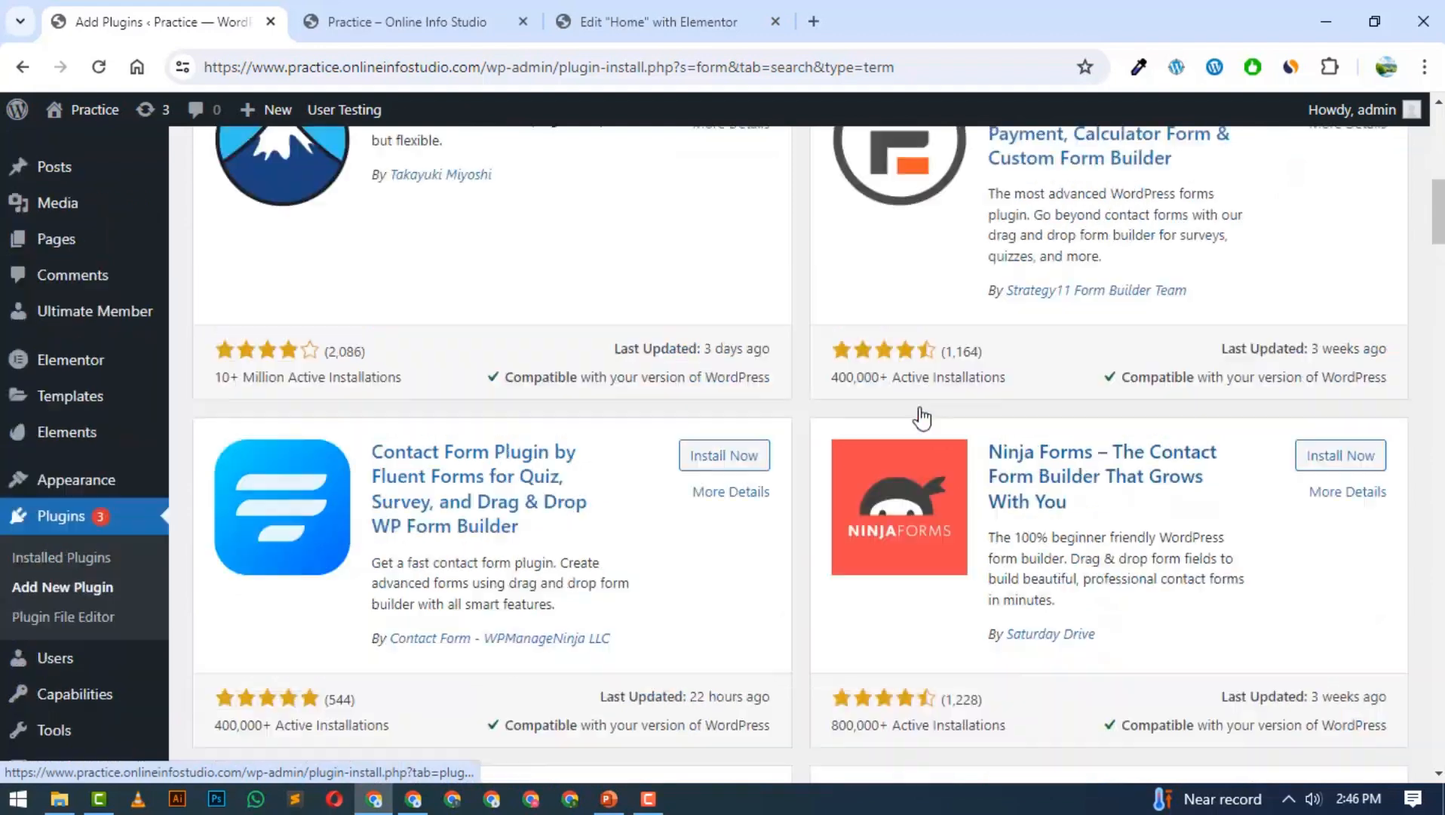
- Install and activate the Contact Form by WPForms plugin
scroll(920, 415, "up", 4)
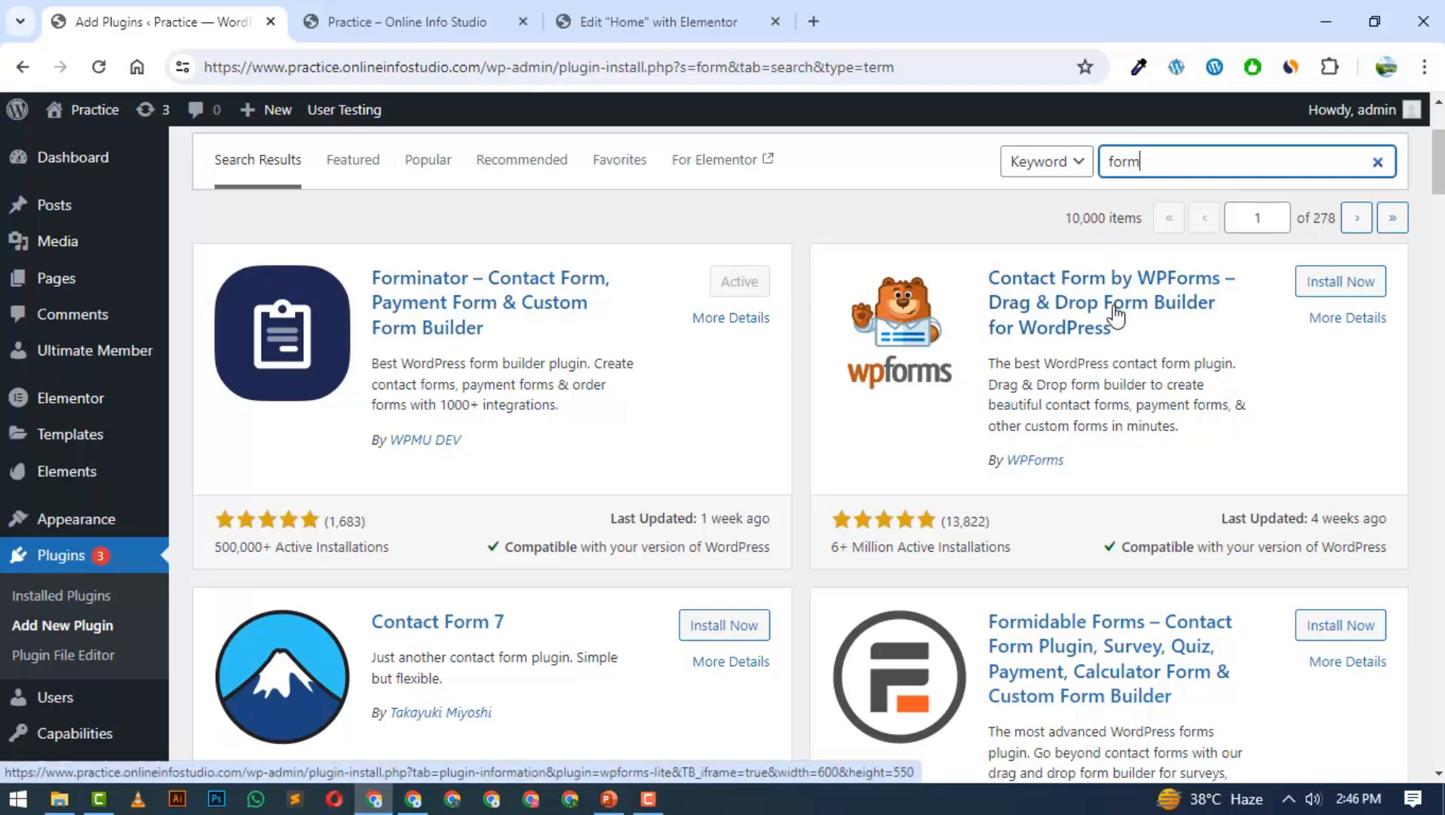
left_click(1339, 283)
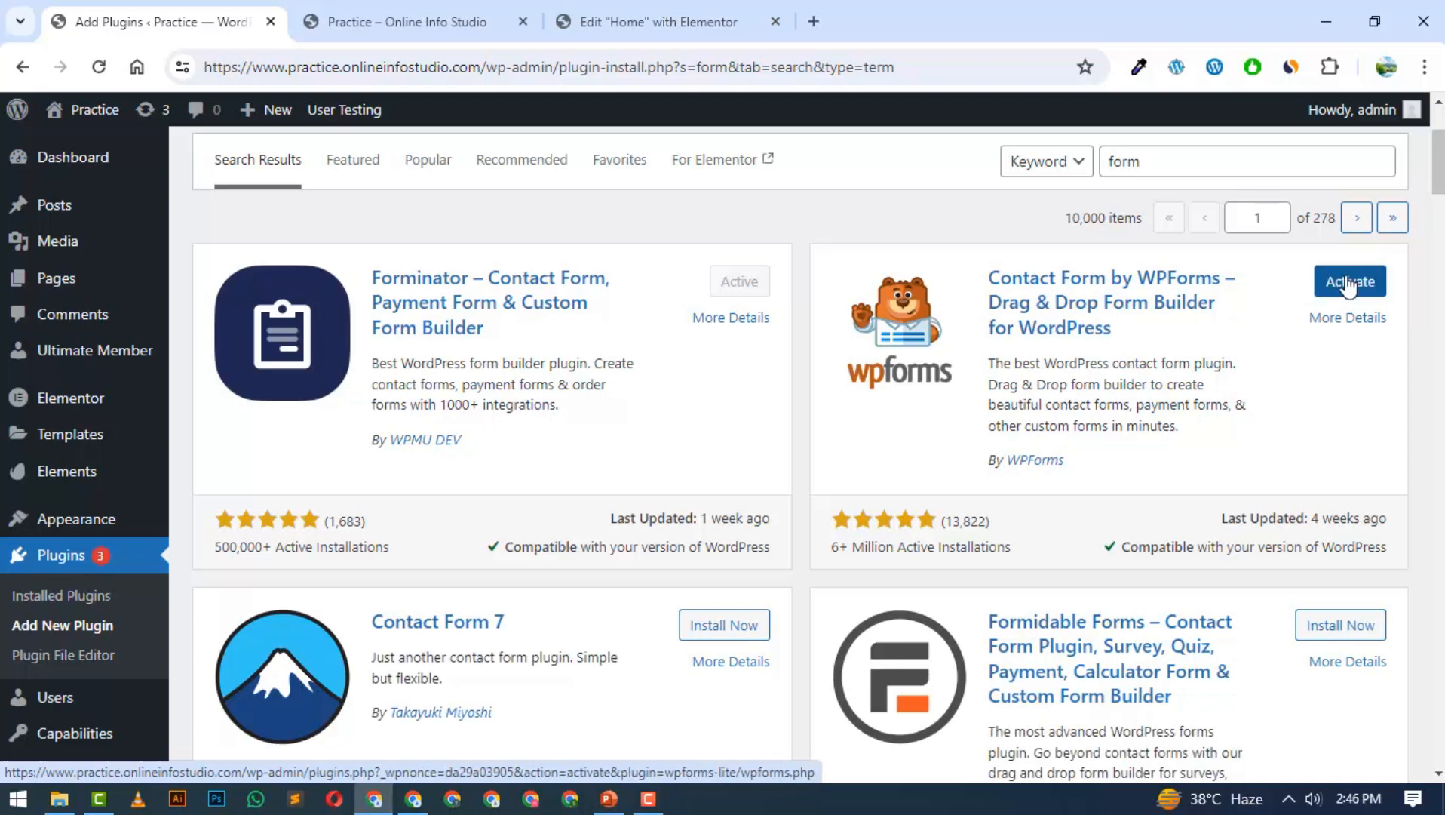
left_click(1343, 283)
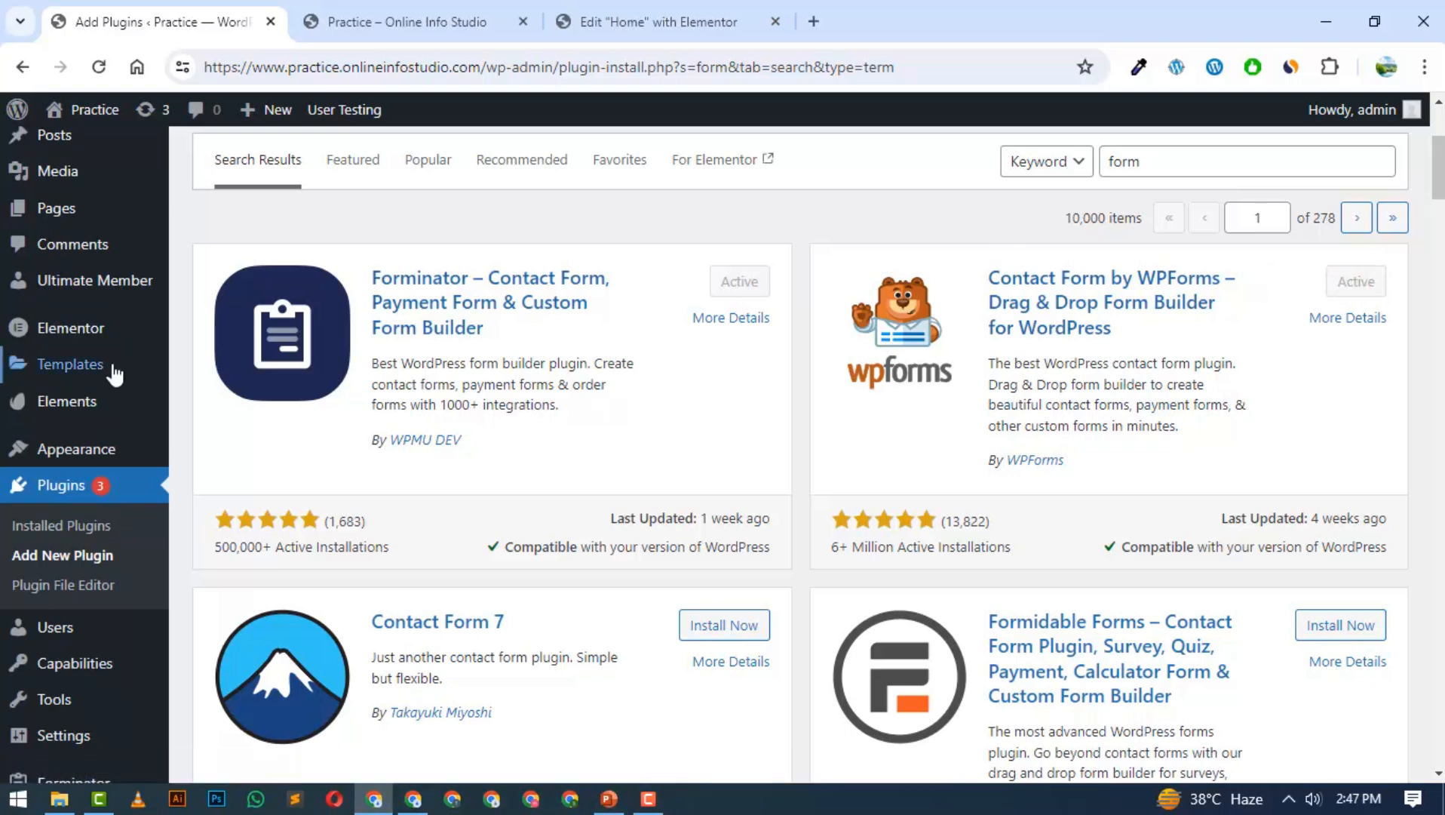
mouse_move(114, 373)
scroll(121, 373, "up", 2)
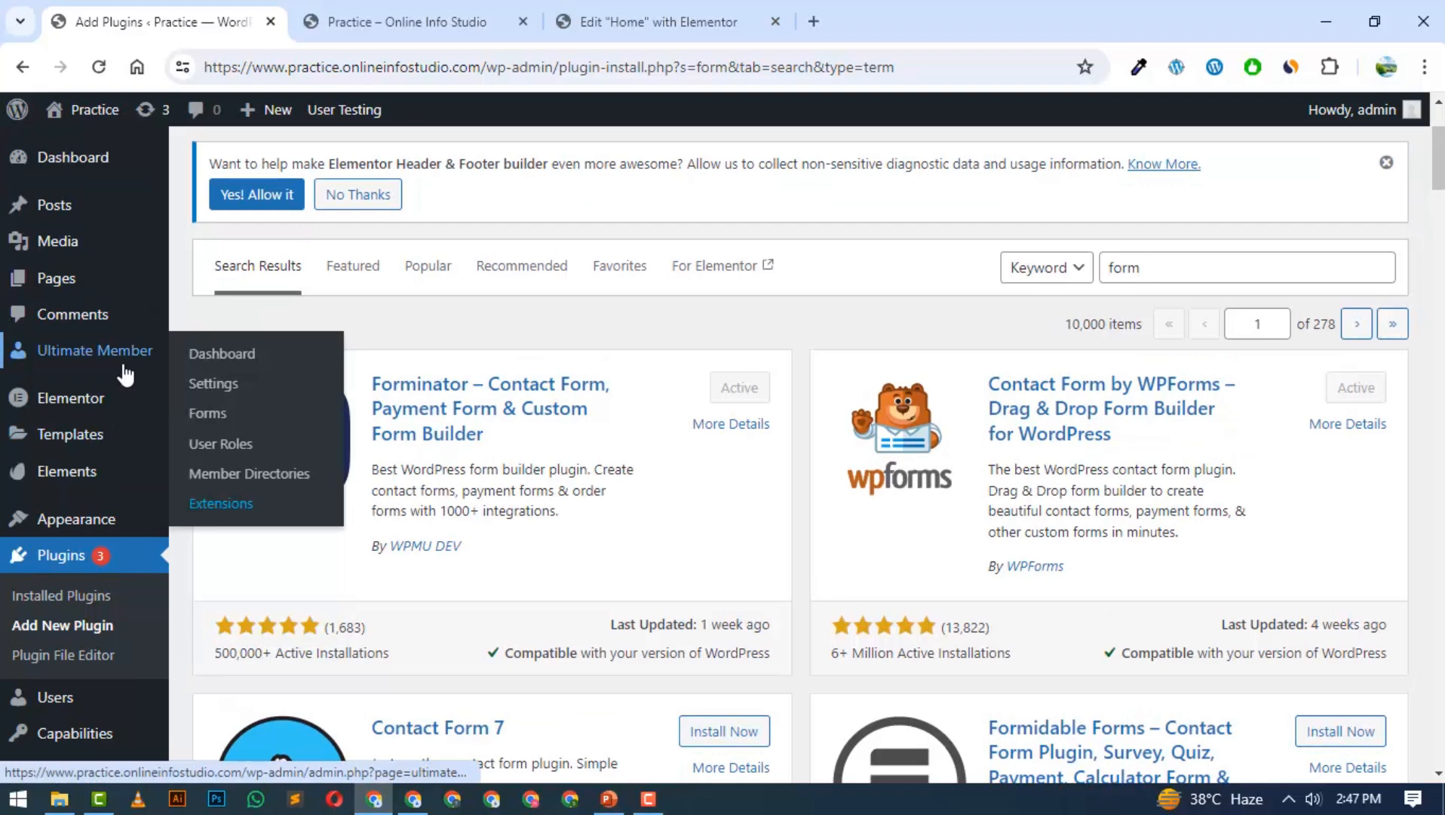
mouse_move(136, 290)
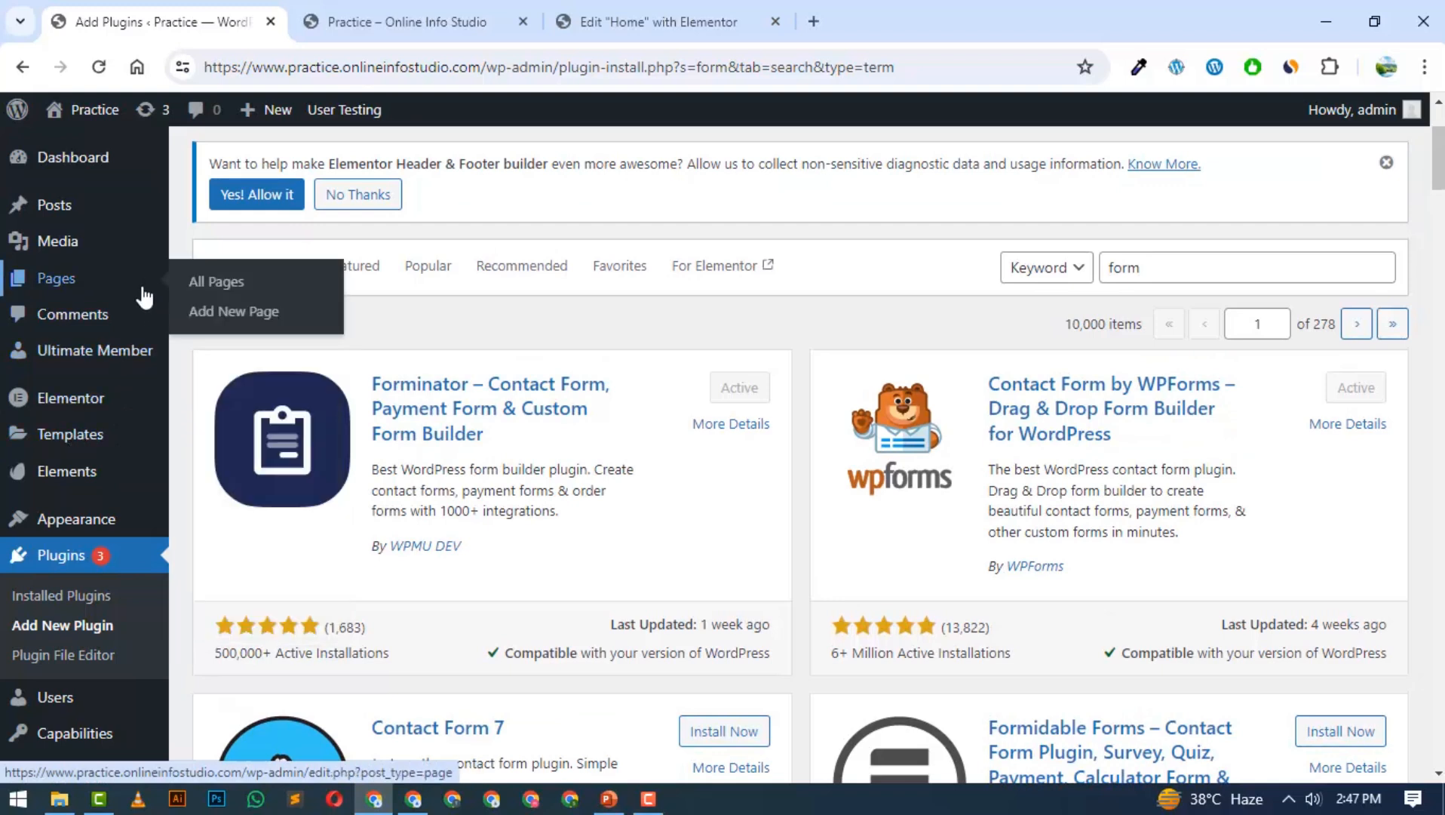
right_click(61, 286)
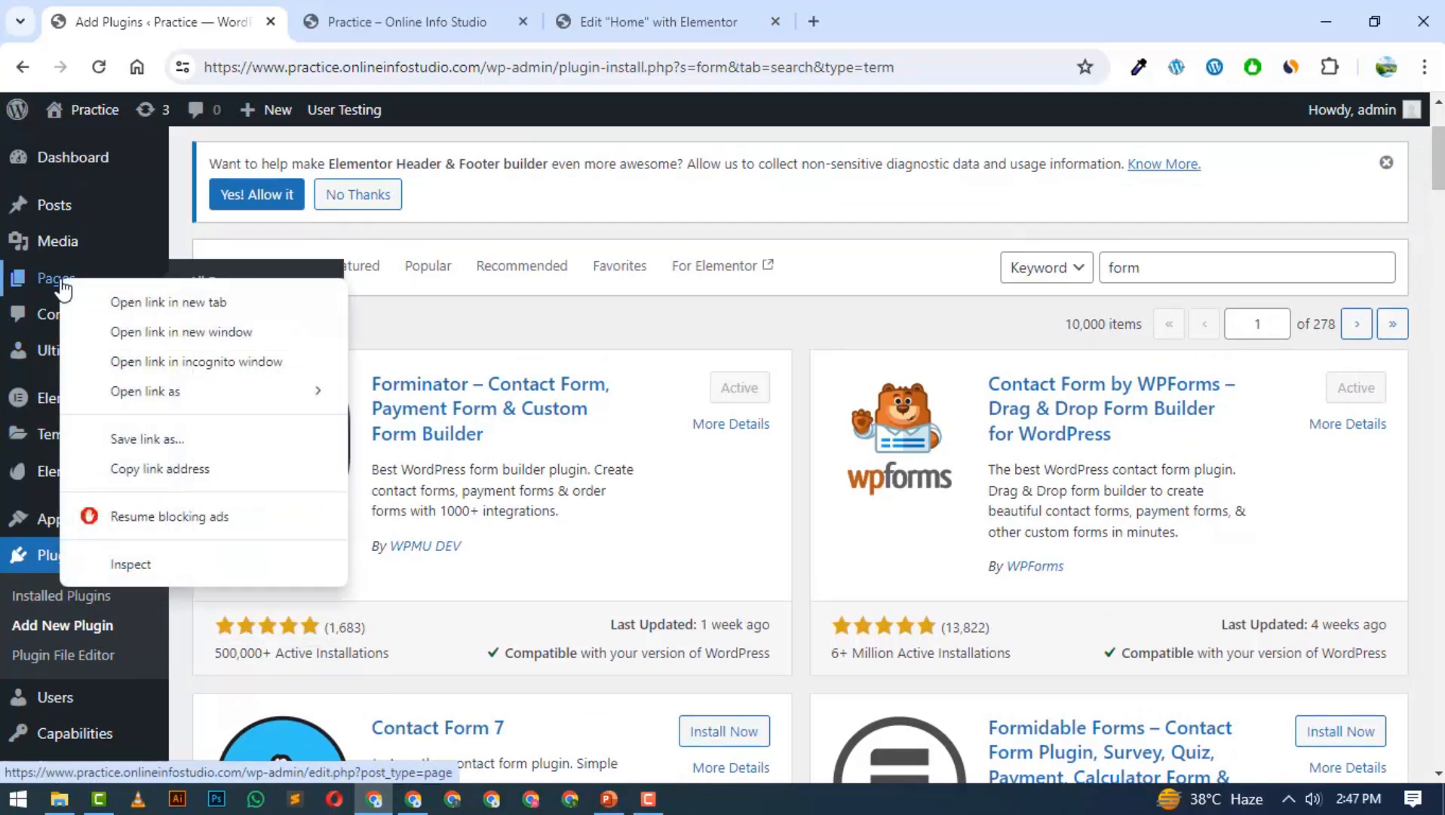
left_click(59, 286)
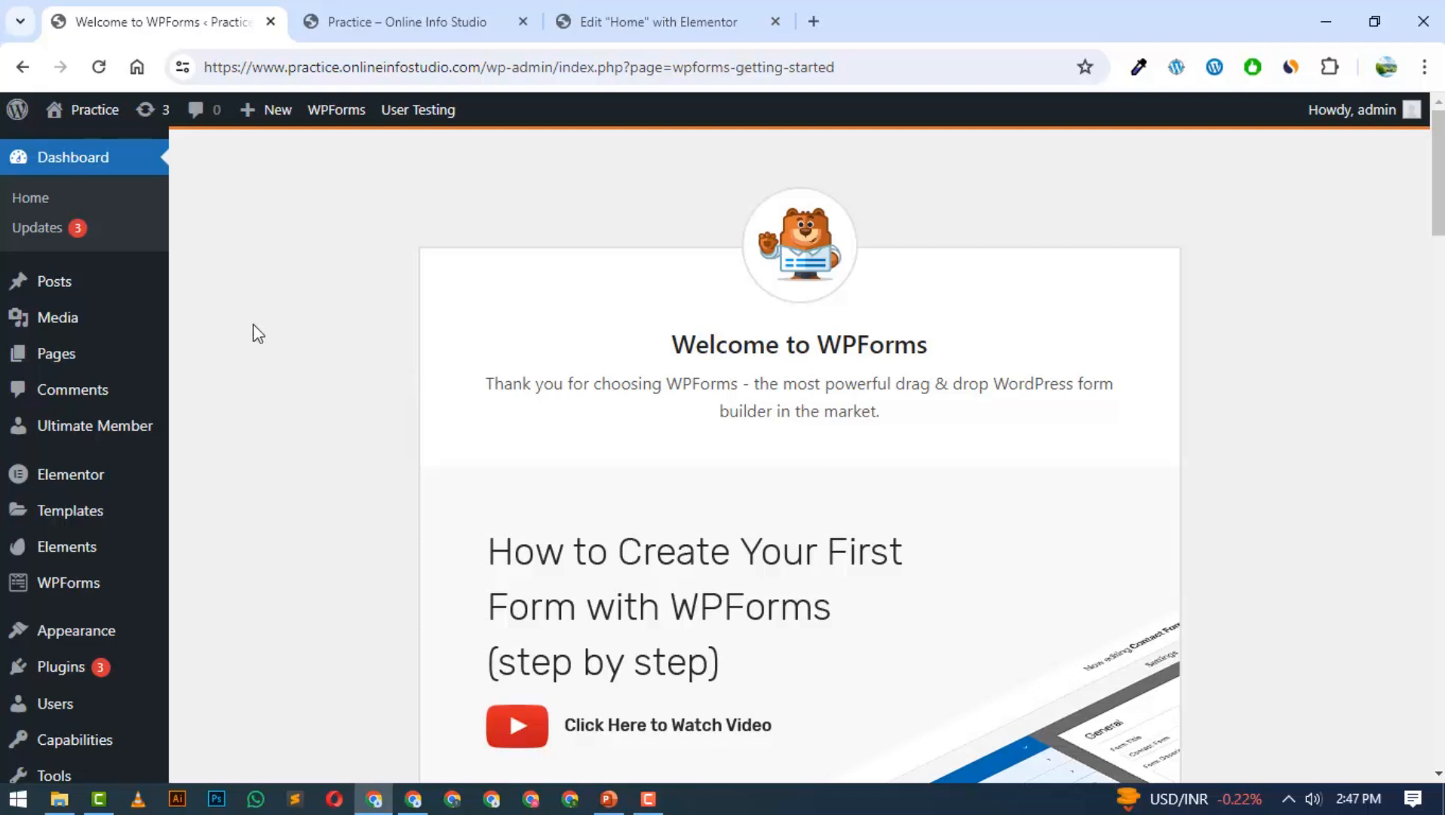
- Open the list of site pages and view the Practice WordPress Skills page in a new browser tab
left_click(68, 368)
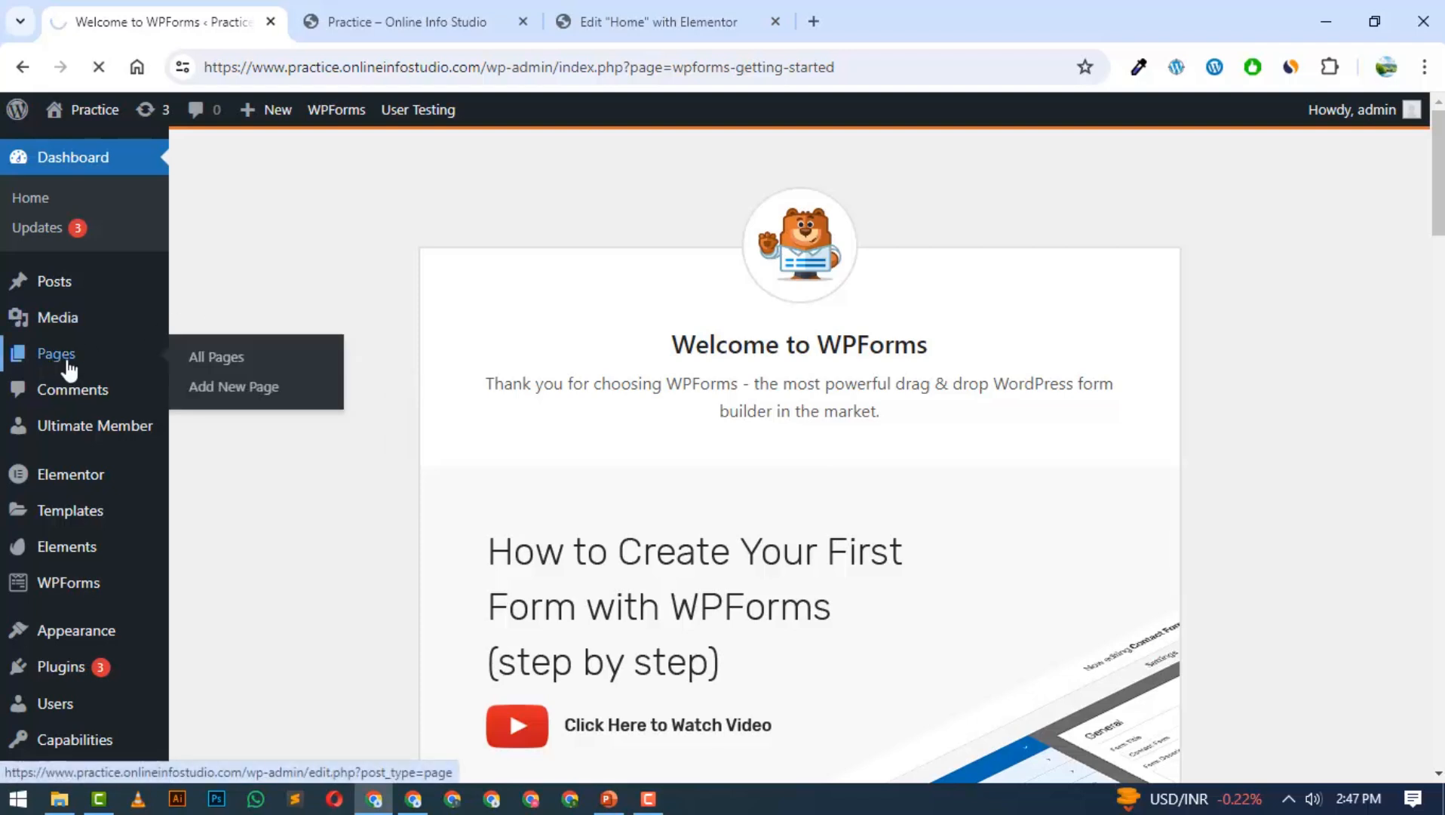
scroll(328, 443, "down", 1)
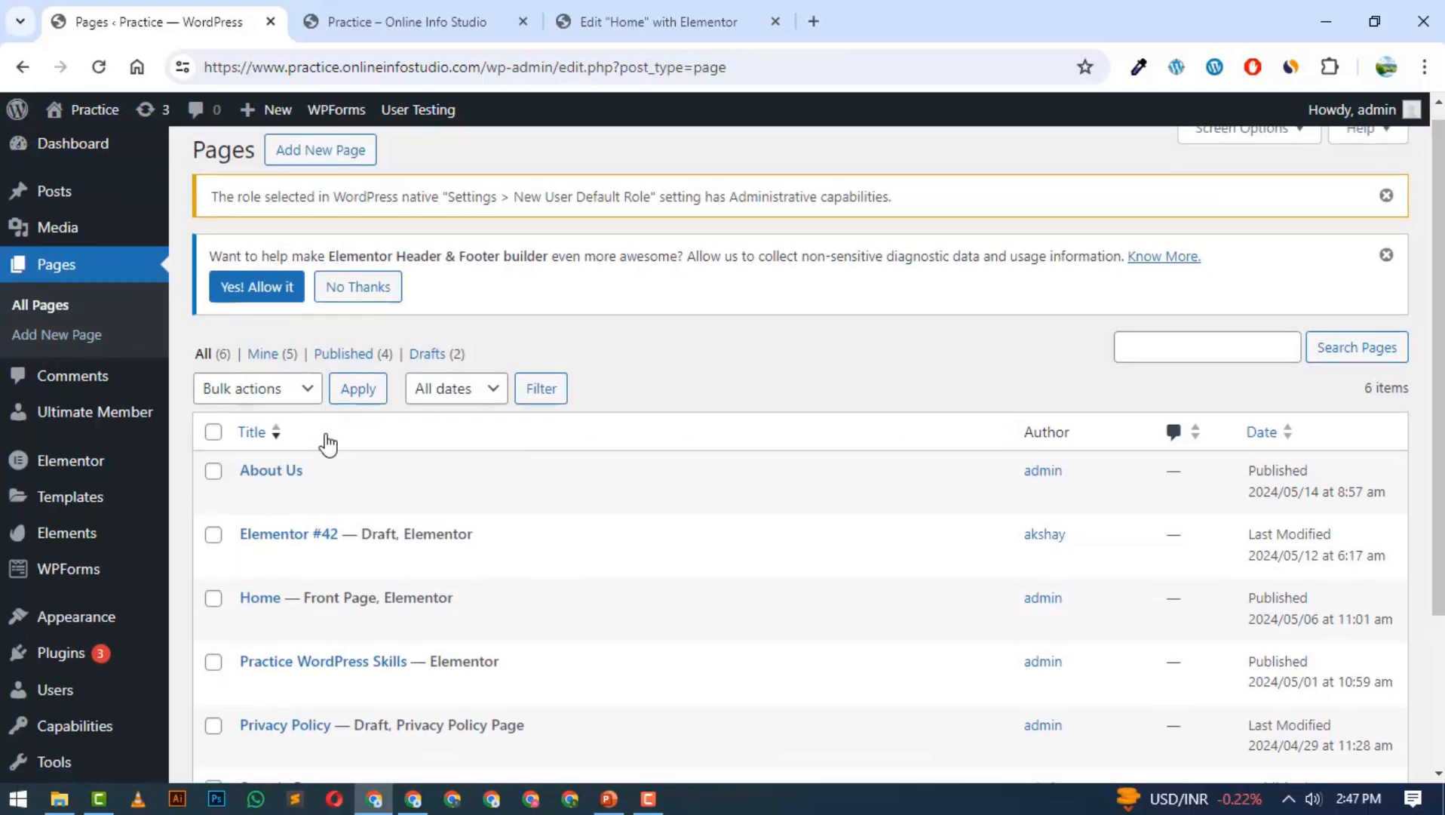
scroll(327, 444, "down", 1)
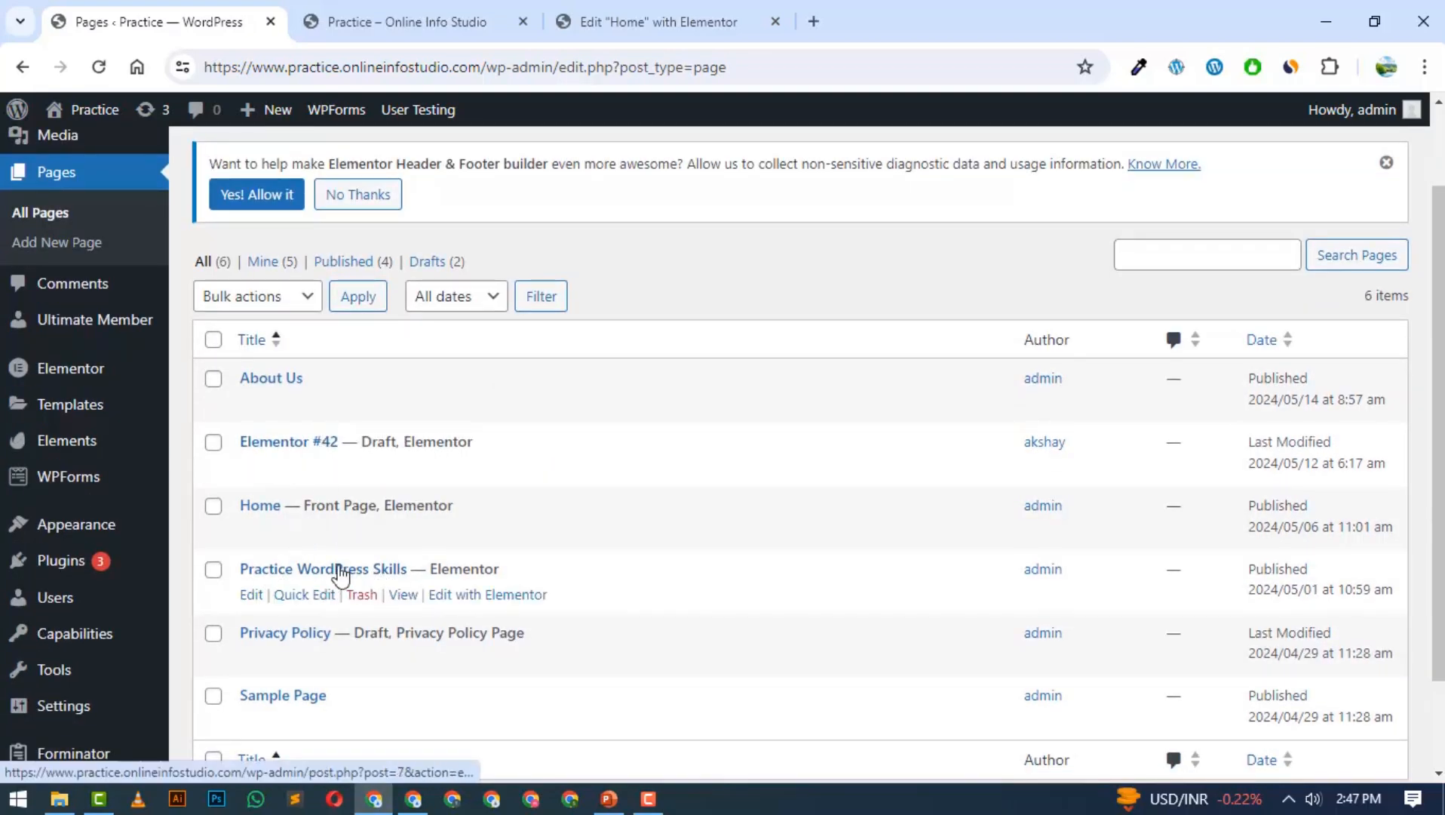
right_click(405, 594)
left_click(526, 309)
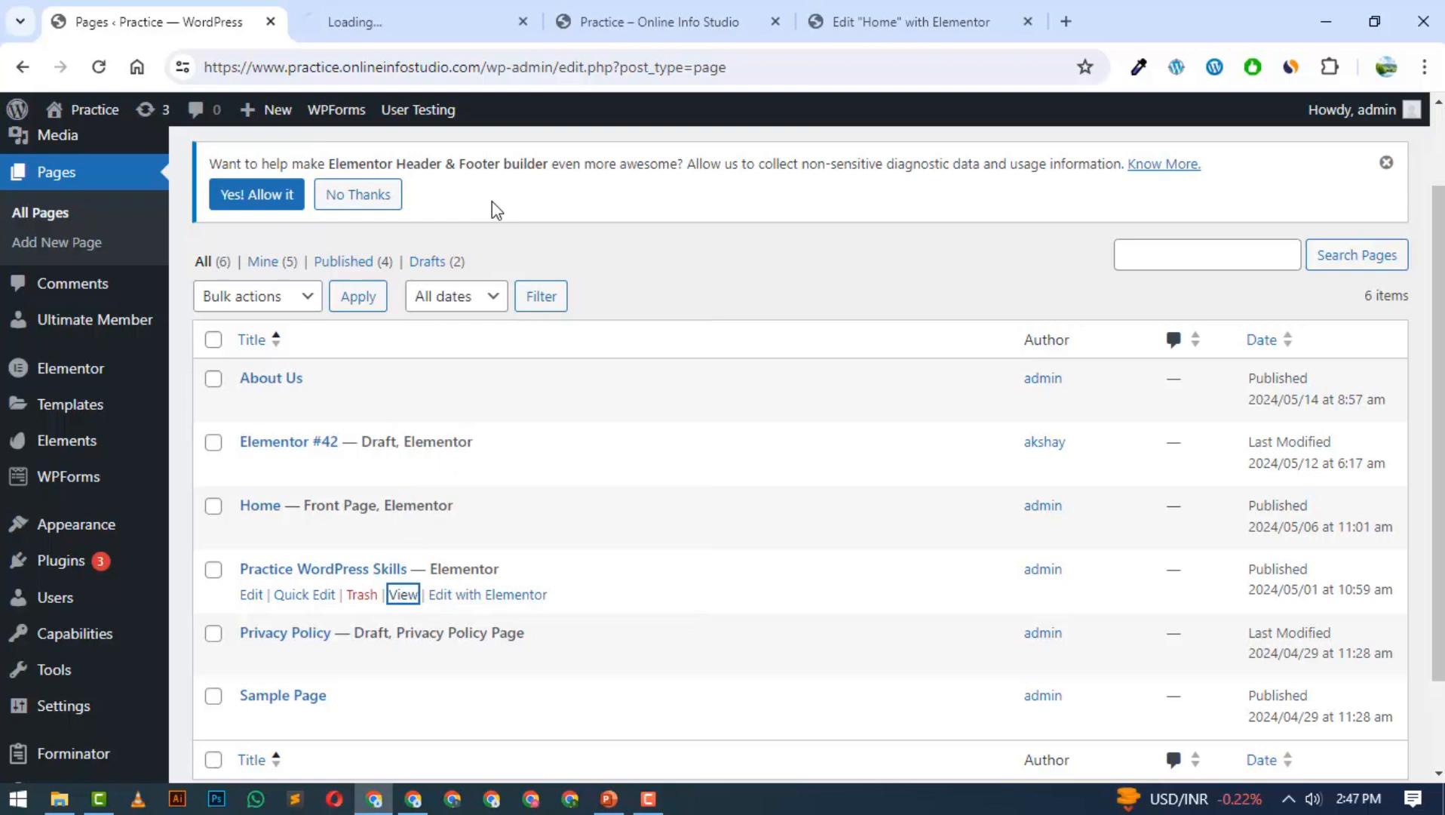
left_click(444, 7)
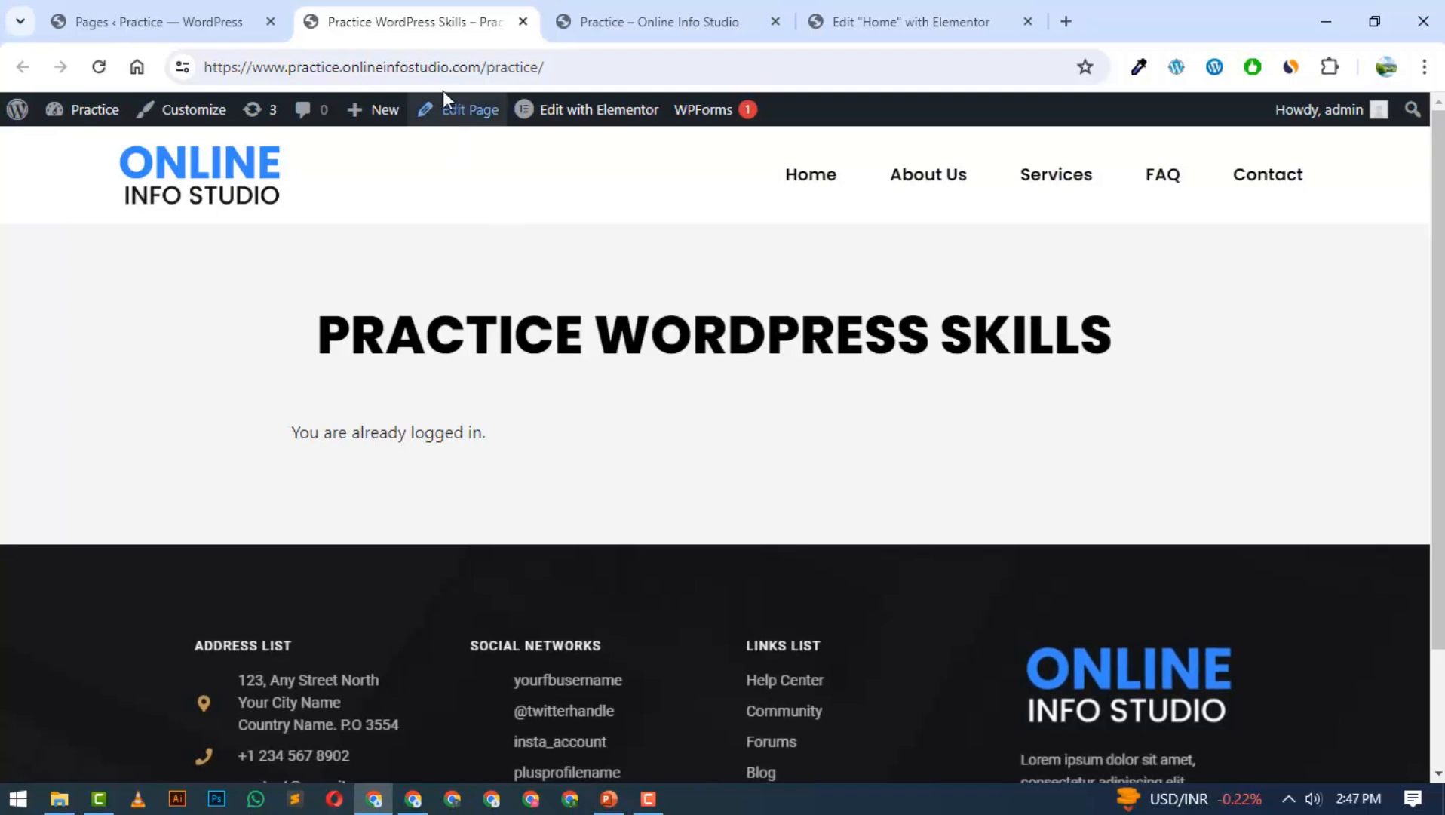
- Open the Practice WordPress Skills page's address in an incognito window and examine its form as a logged-out visitor
left_click(445, 67)
key("ctrl+c")
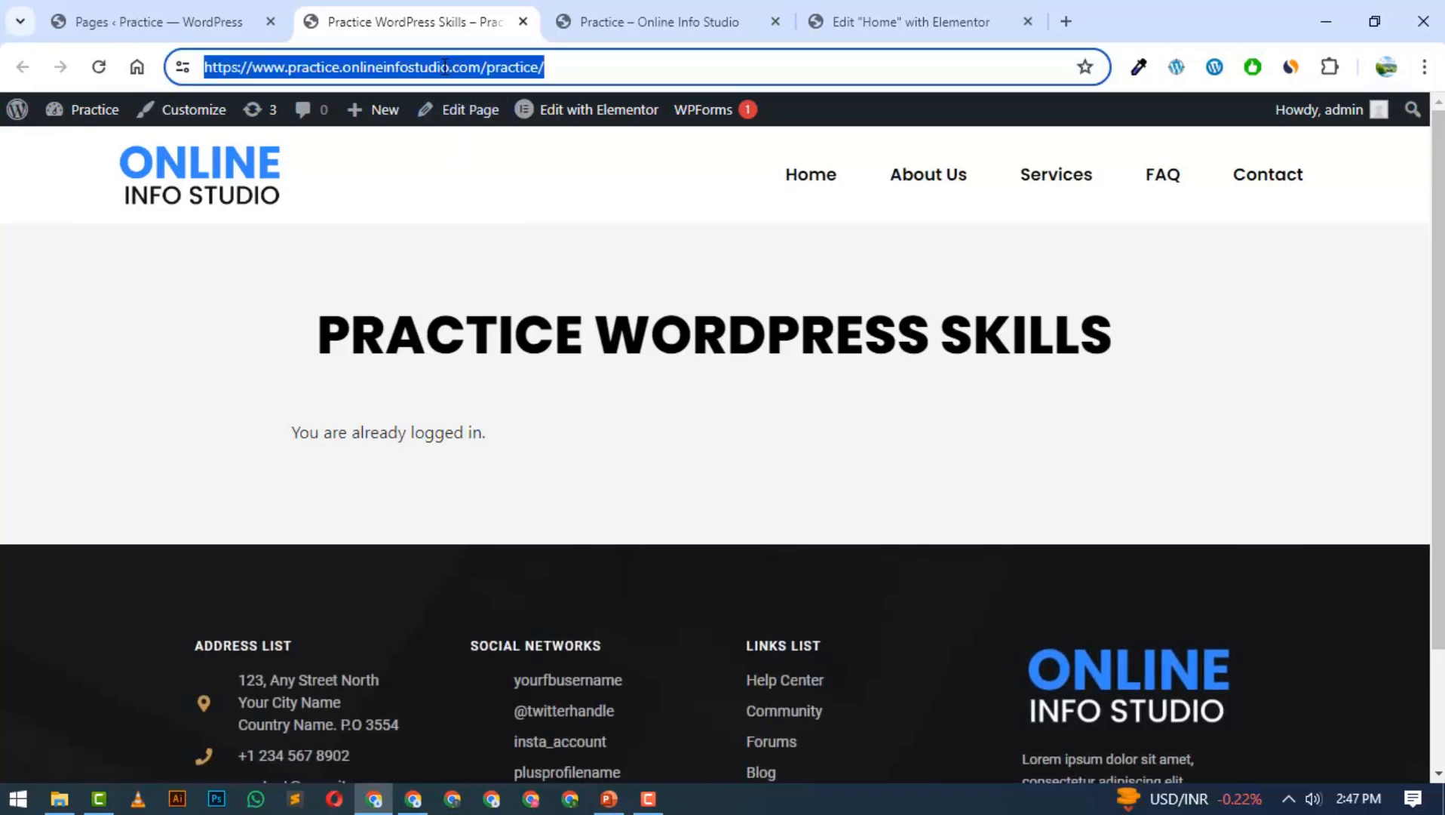
key("ctrl+shift+n")
key("ctrl+v")
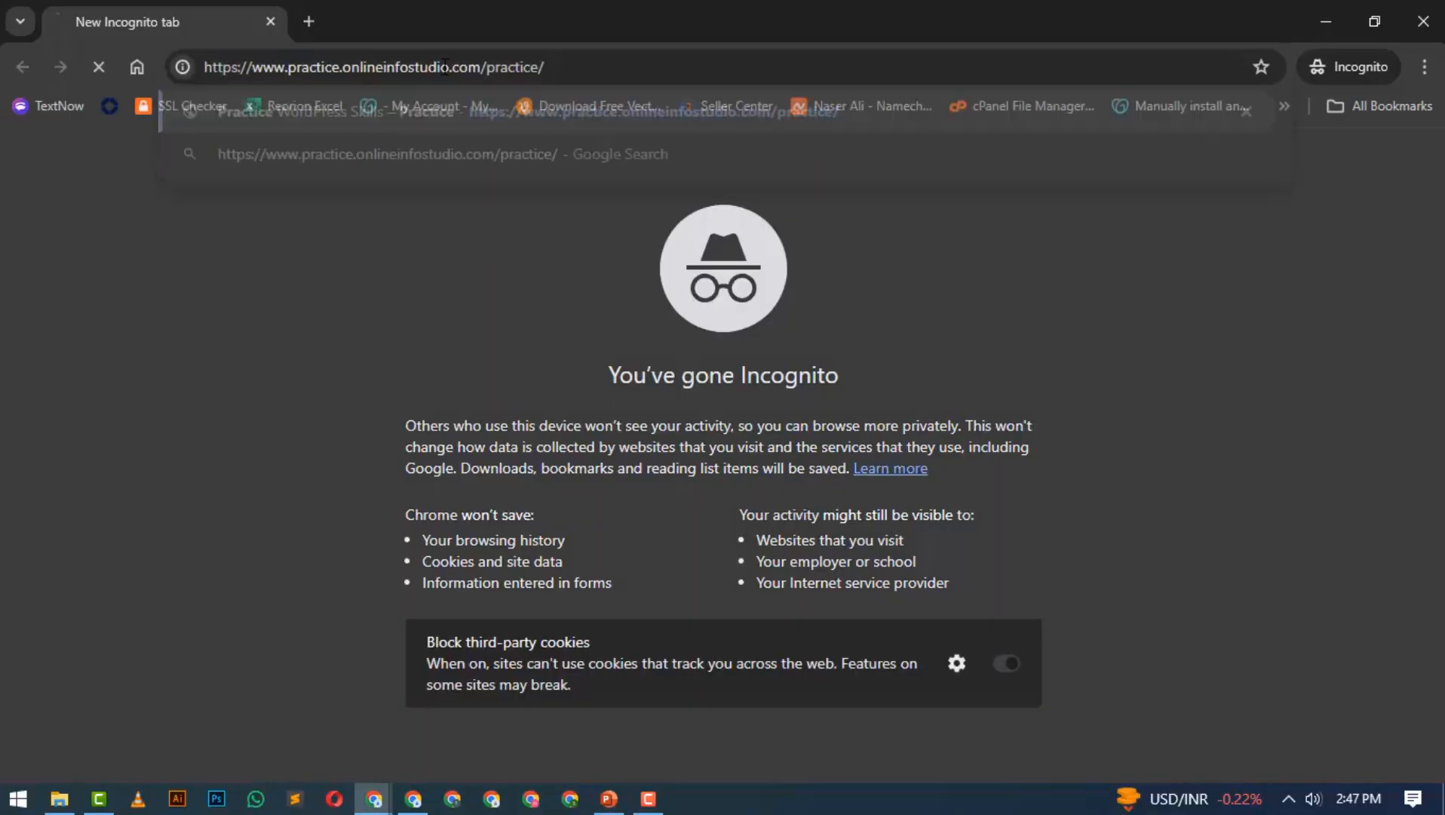
key("Return")
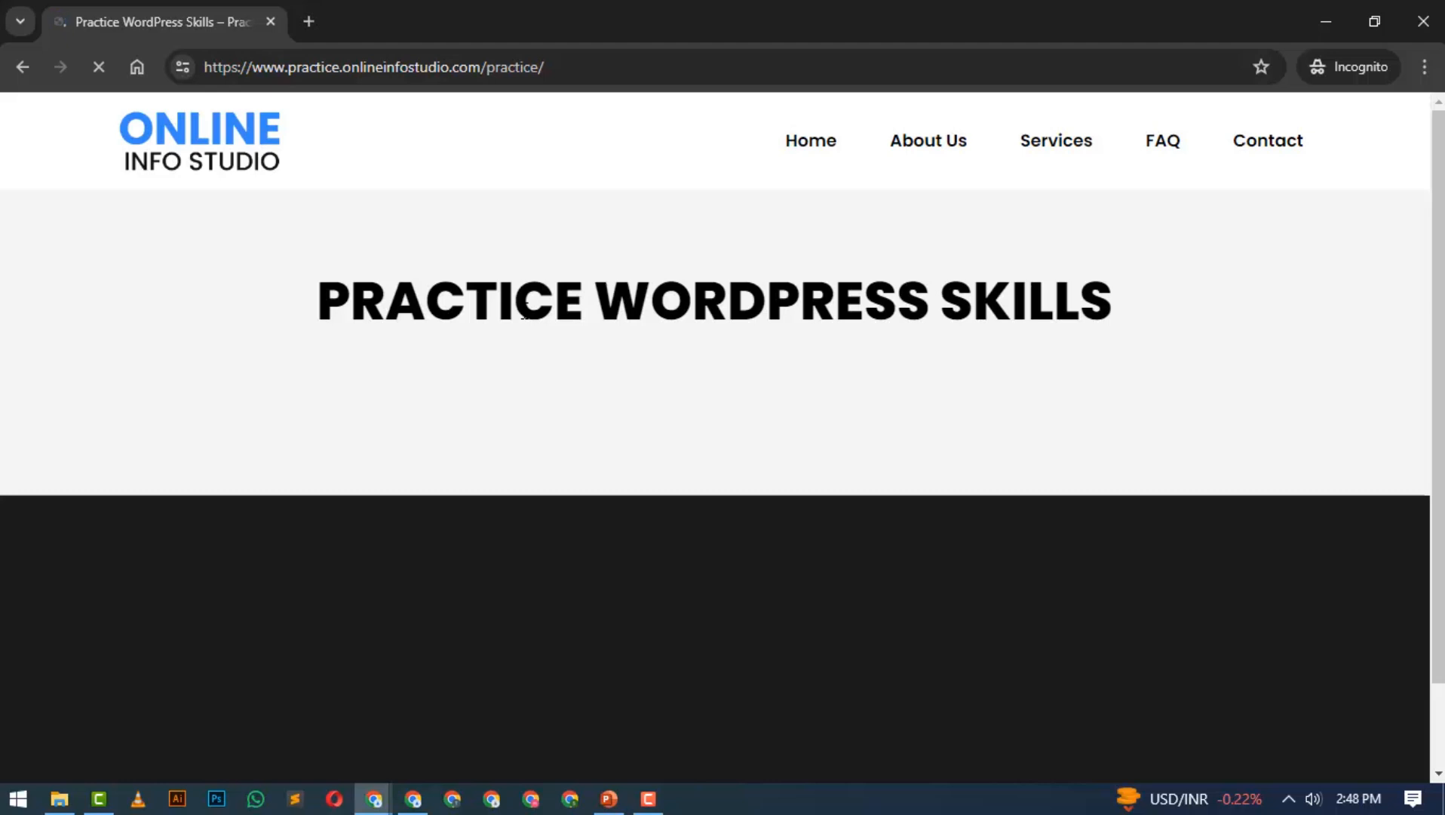
scroll(525, 358, "down", 1)
scroll(524, 359, "up", 1)
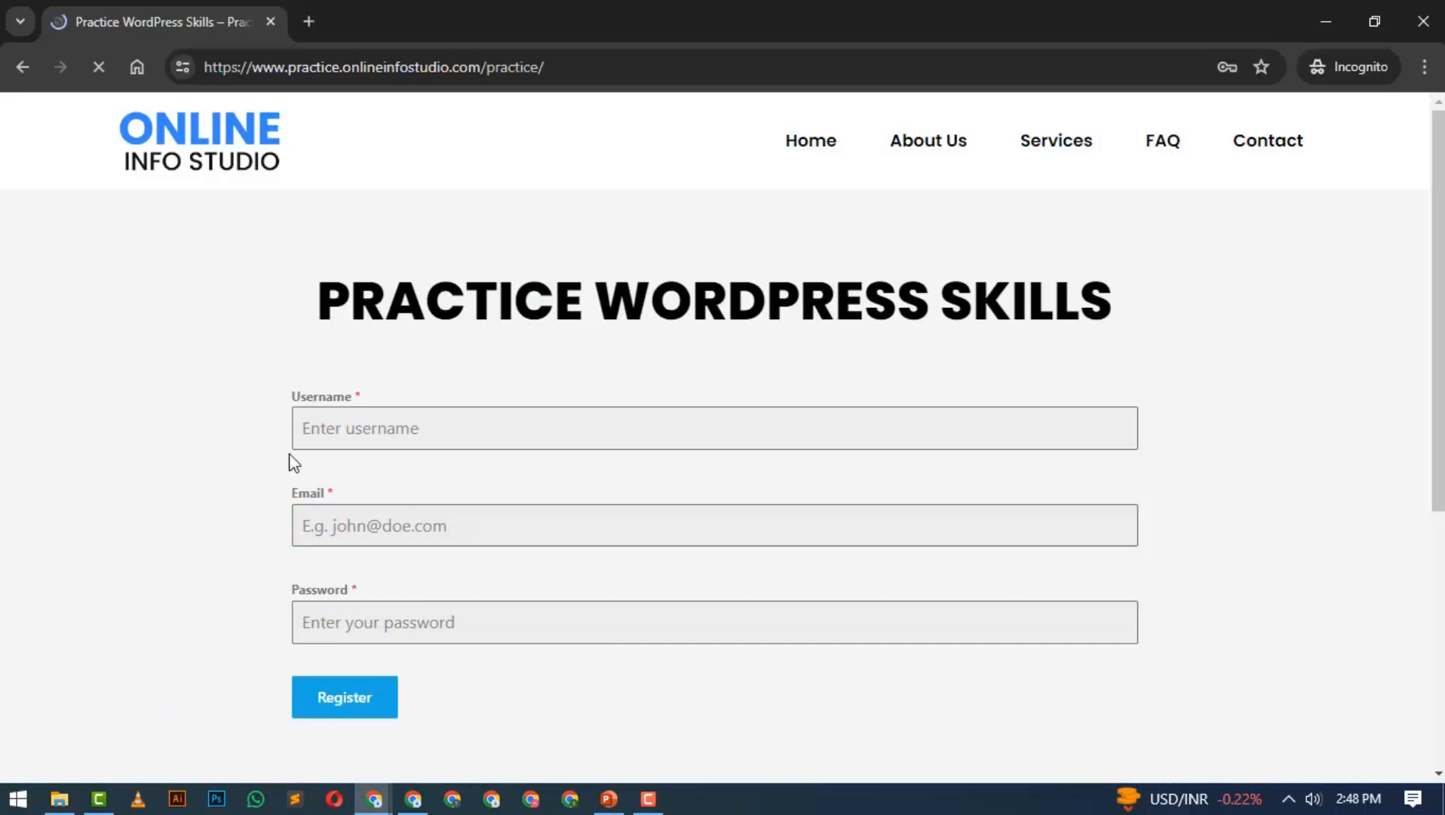
- Return to the logged-in window, open Practice WordPress Skills in Elementor in a new tab and open its form shortcode settings
left_click(374, 798)
left_click(355, 751)
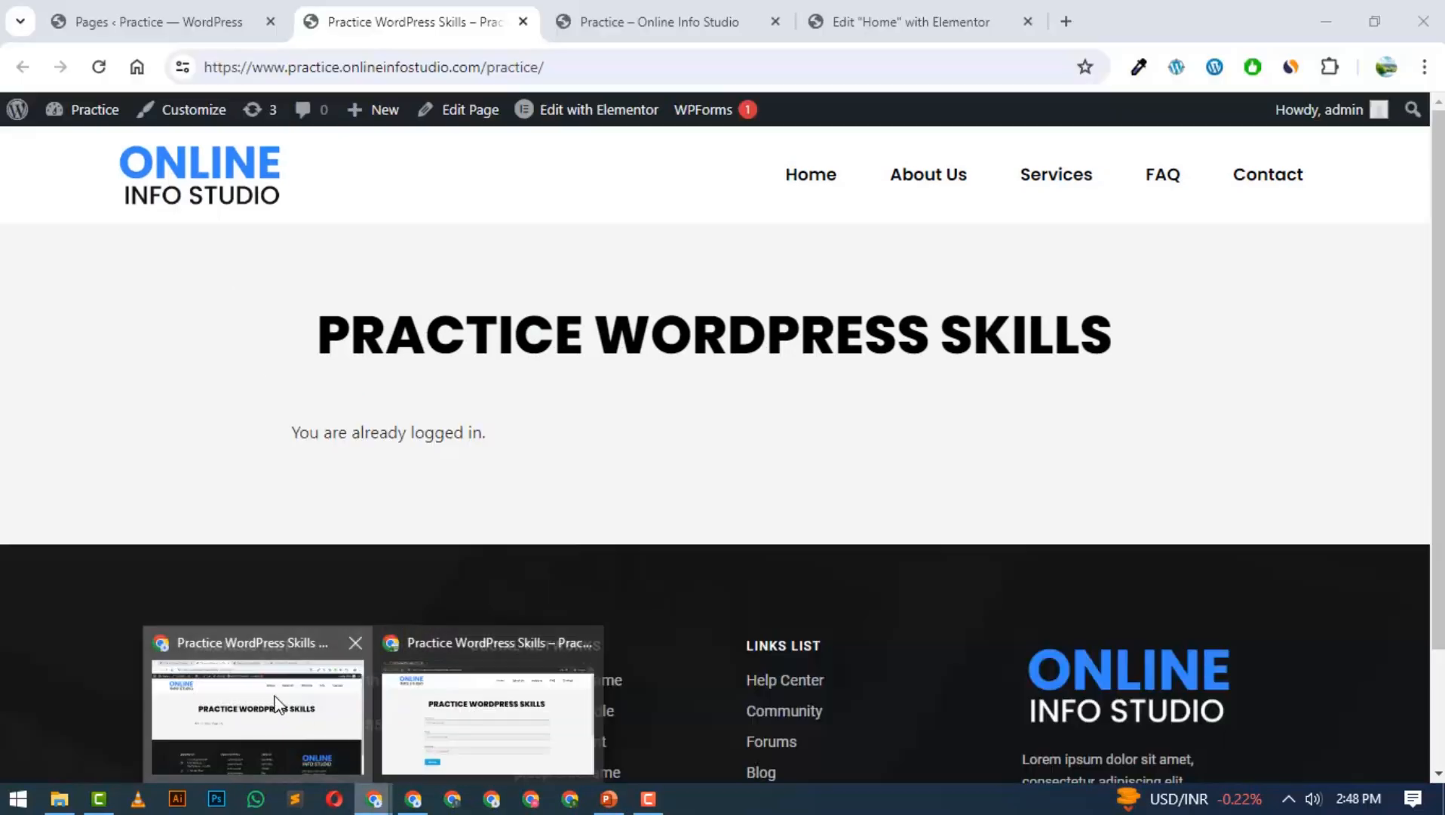
right_click(581, 117)
left_click(596, 129)
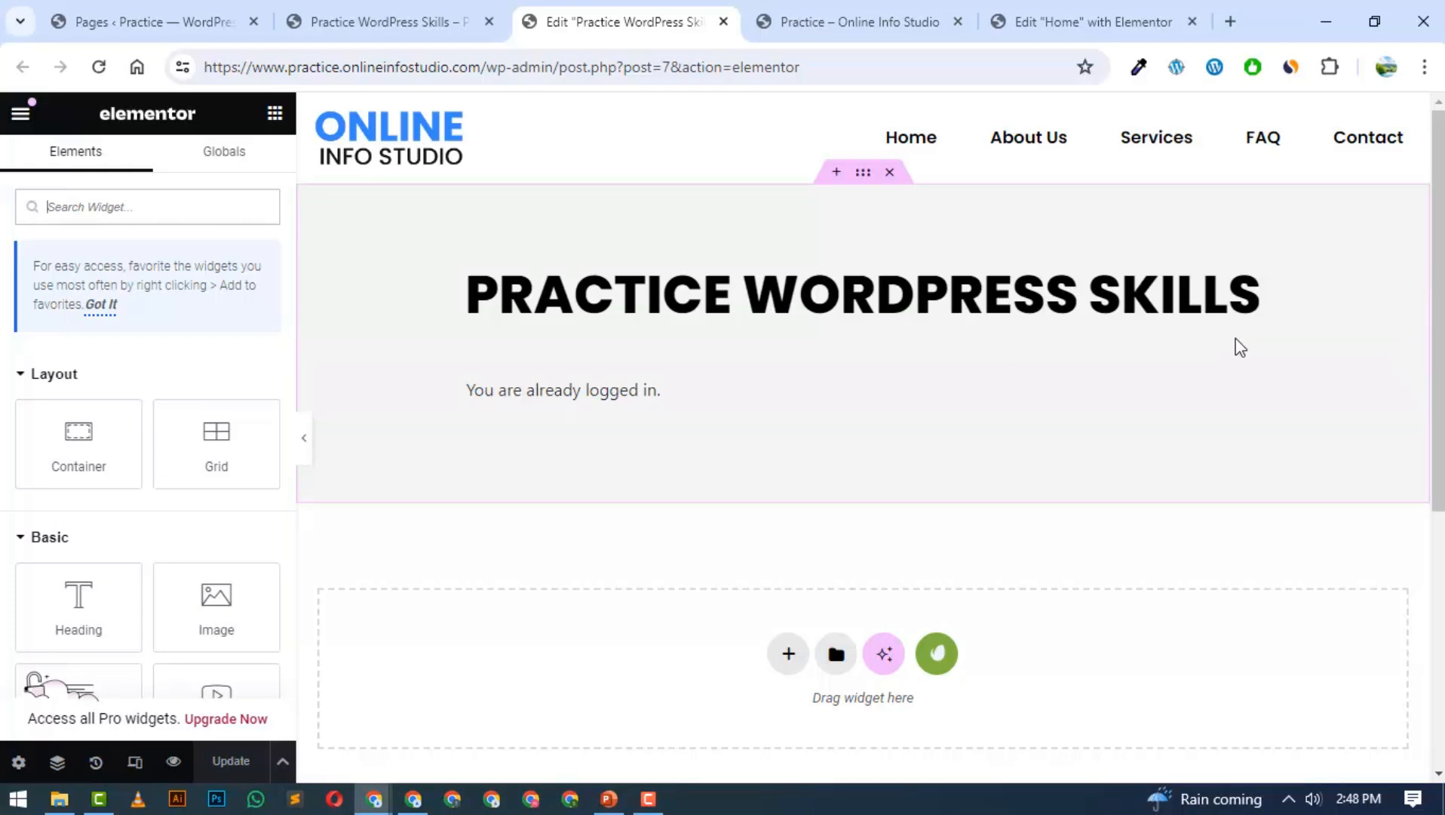
left_click(1418, 357)
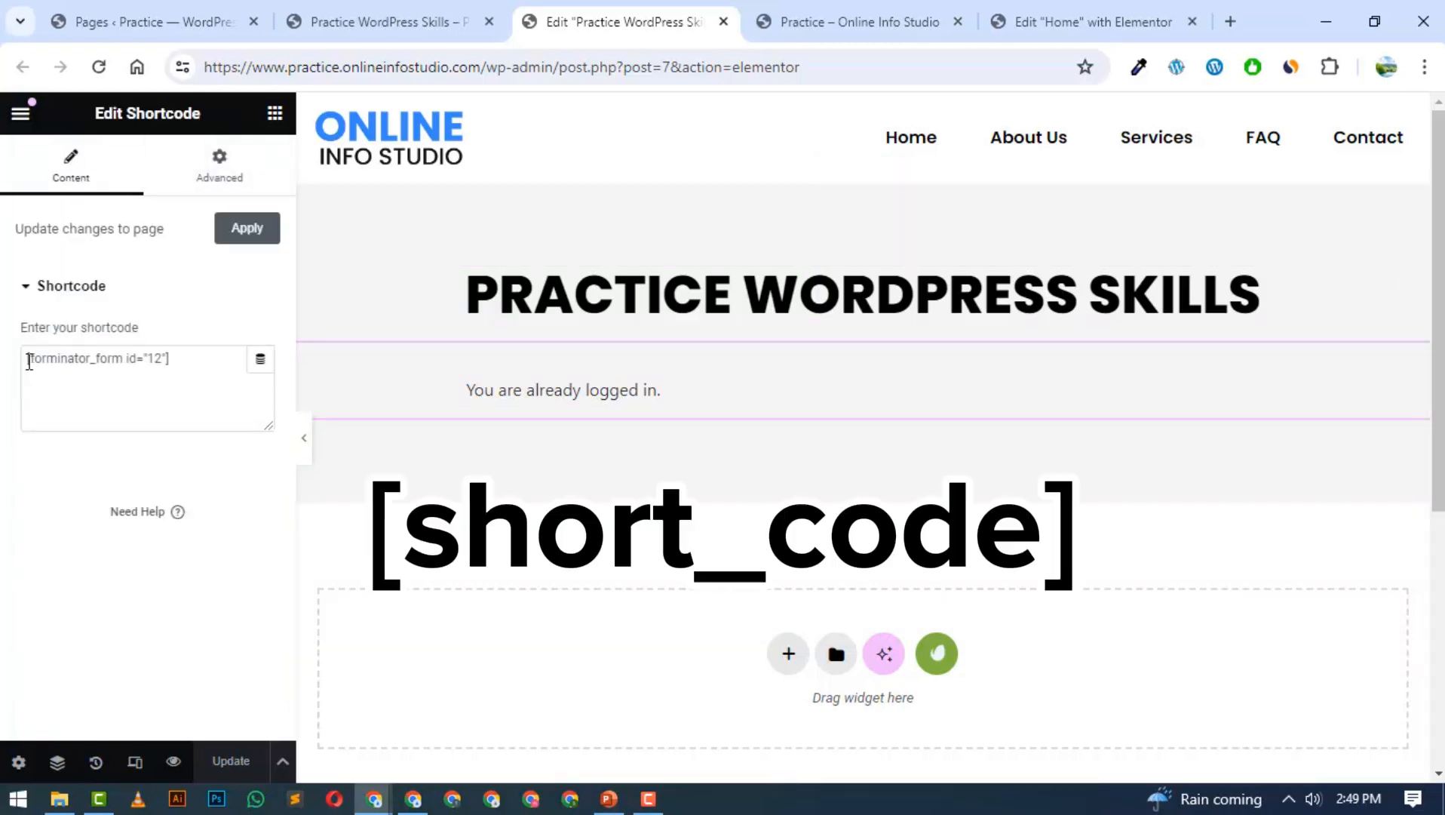
- Highlight the whole Forminator shortcode in the Practice WordPress Skills page's shortcode widget
left_click_drag(29, 359, 172, 377)
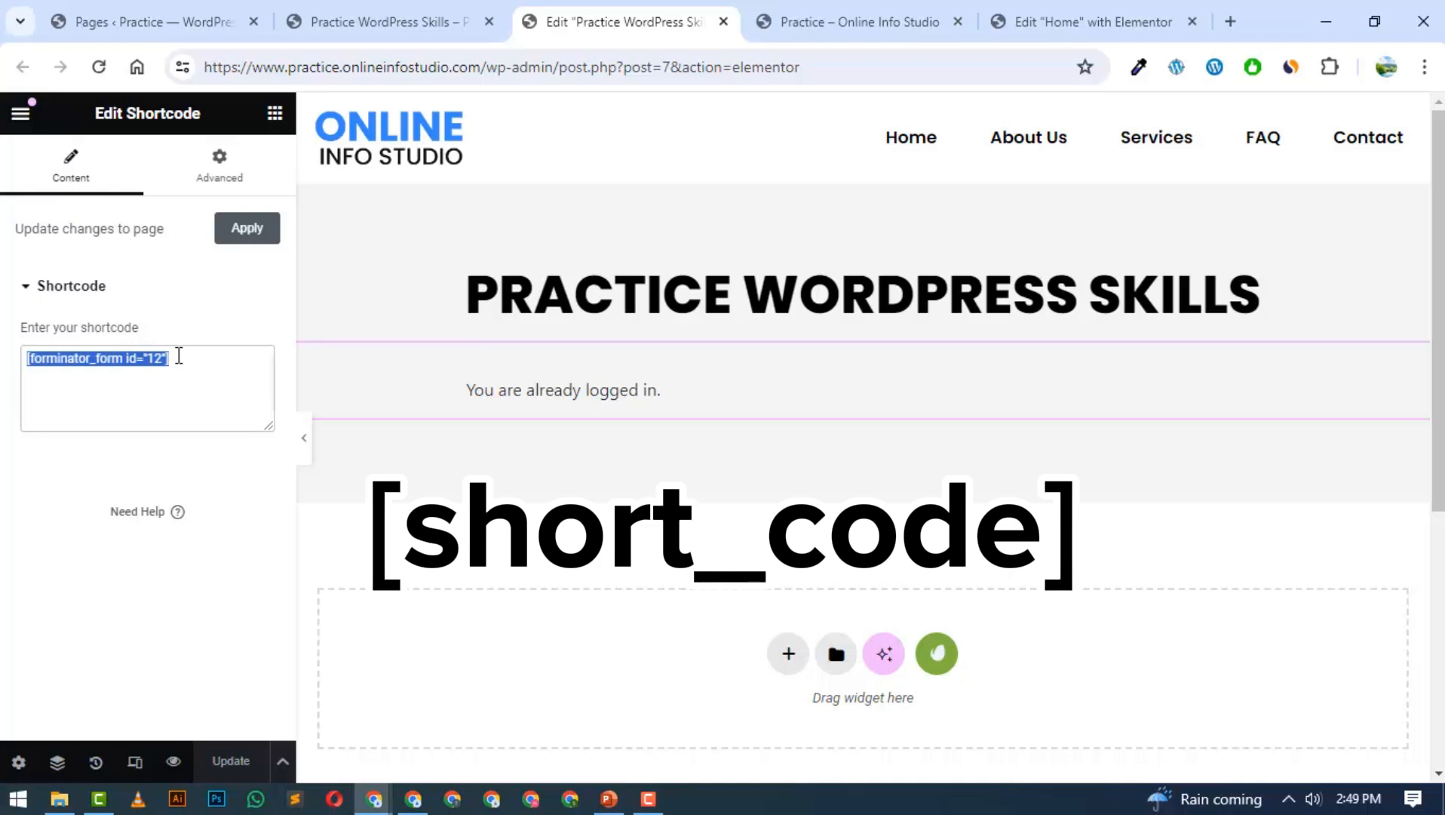
left_click(181, 360)
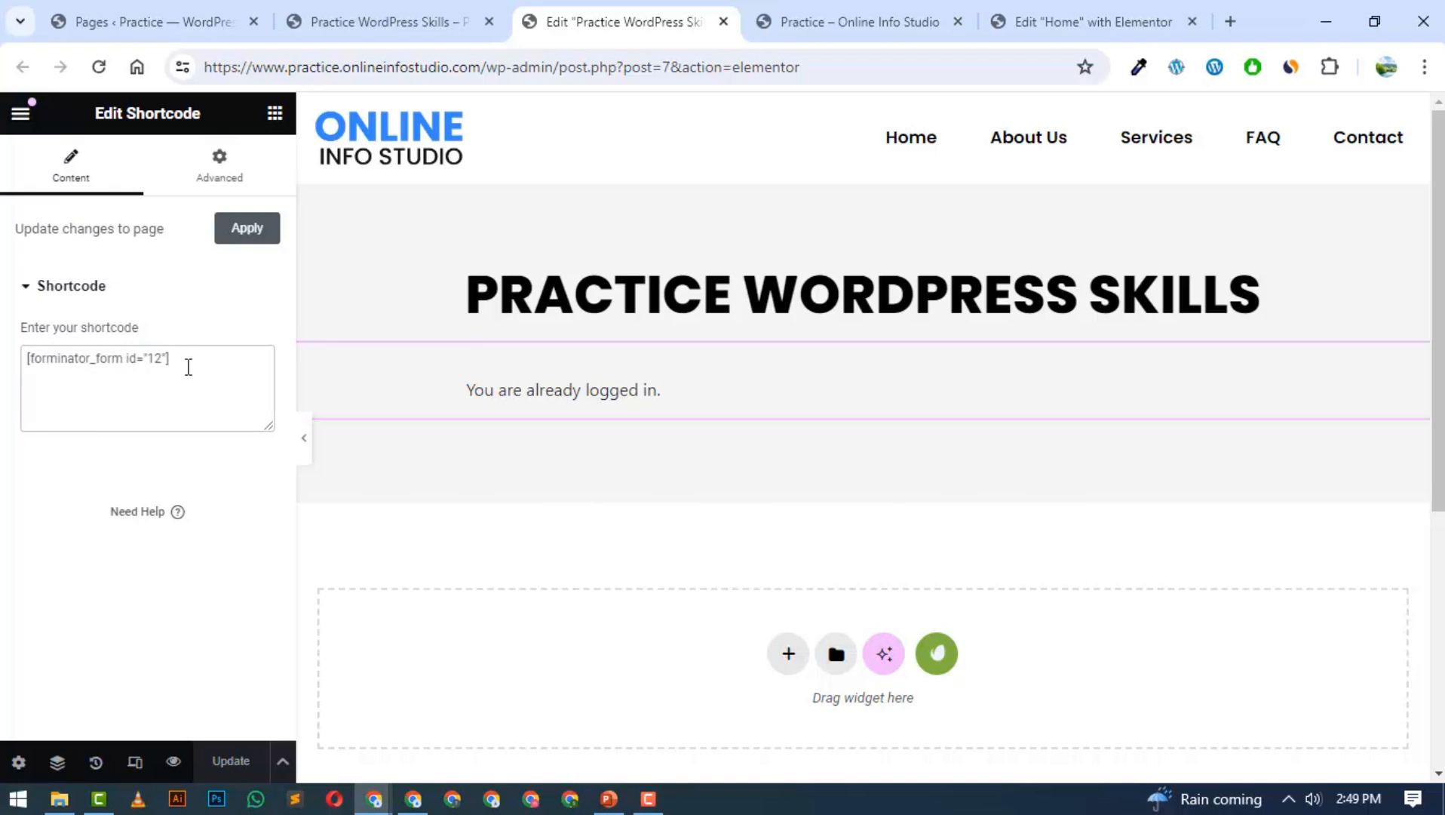
left_click_drag(171, 357, 28, 353)
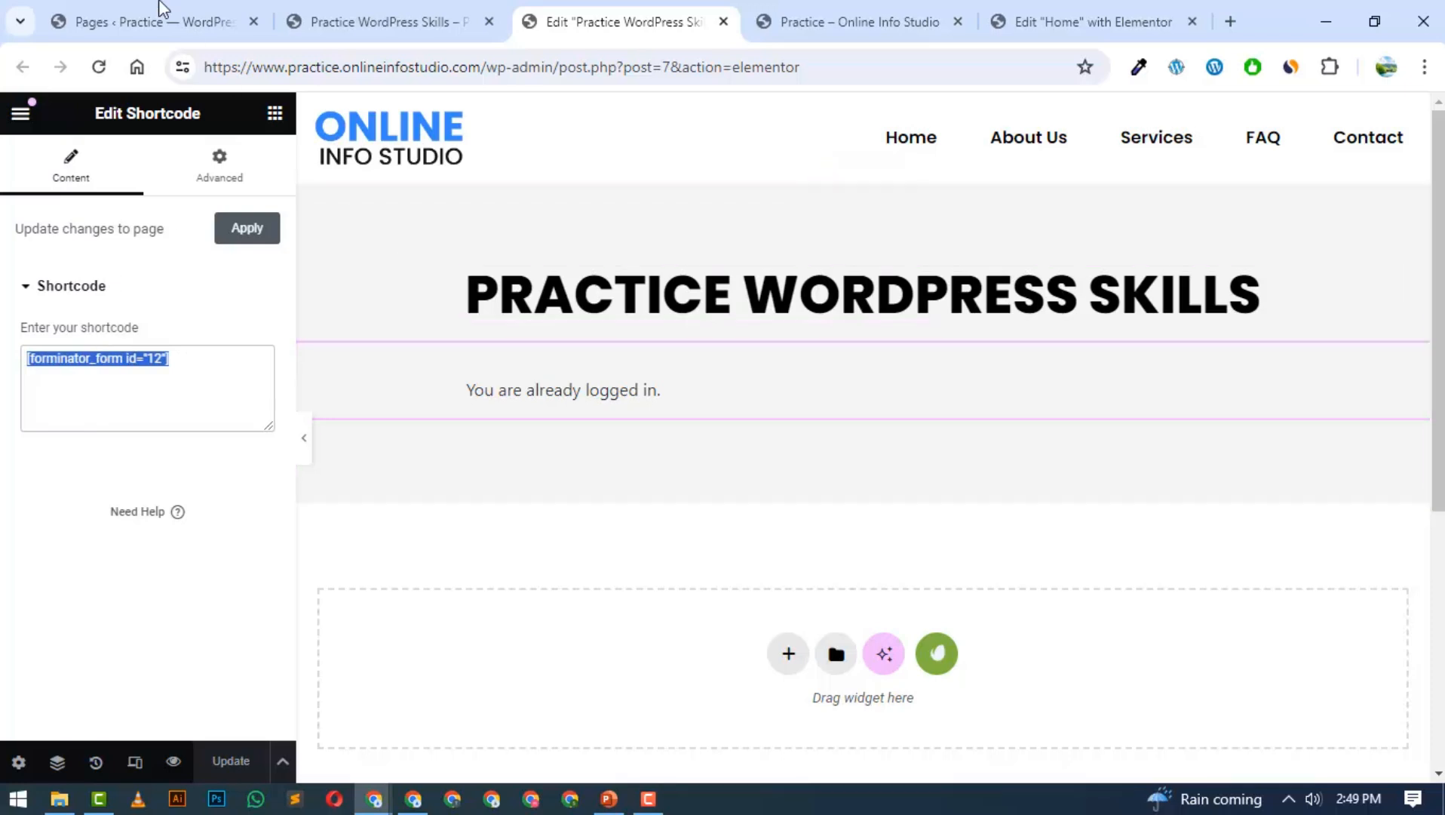
- Return to the browser tab with the WordPress page list and open Forminator's list of forms at the User Registration entry
left_click(125, 22)
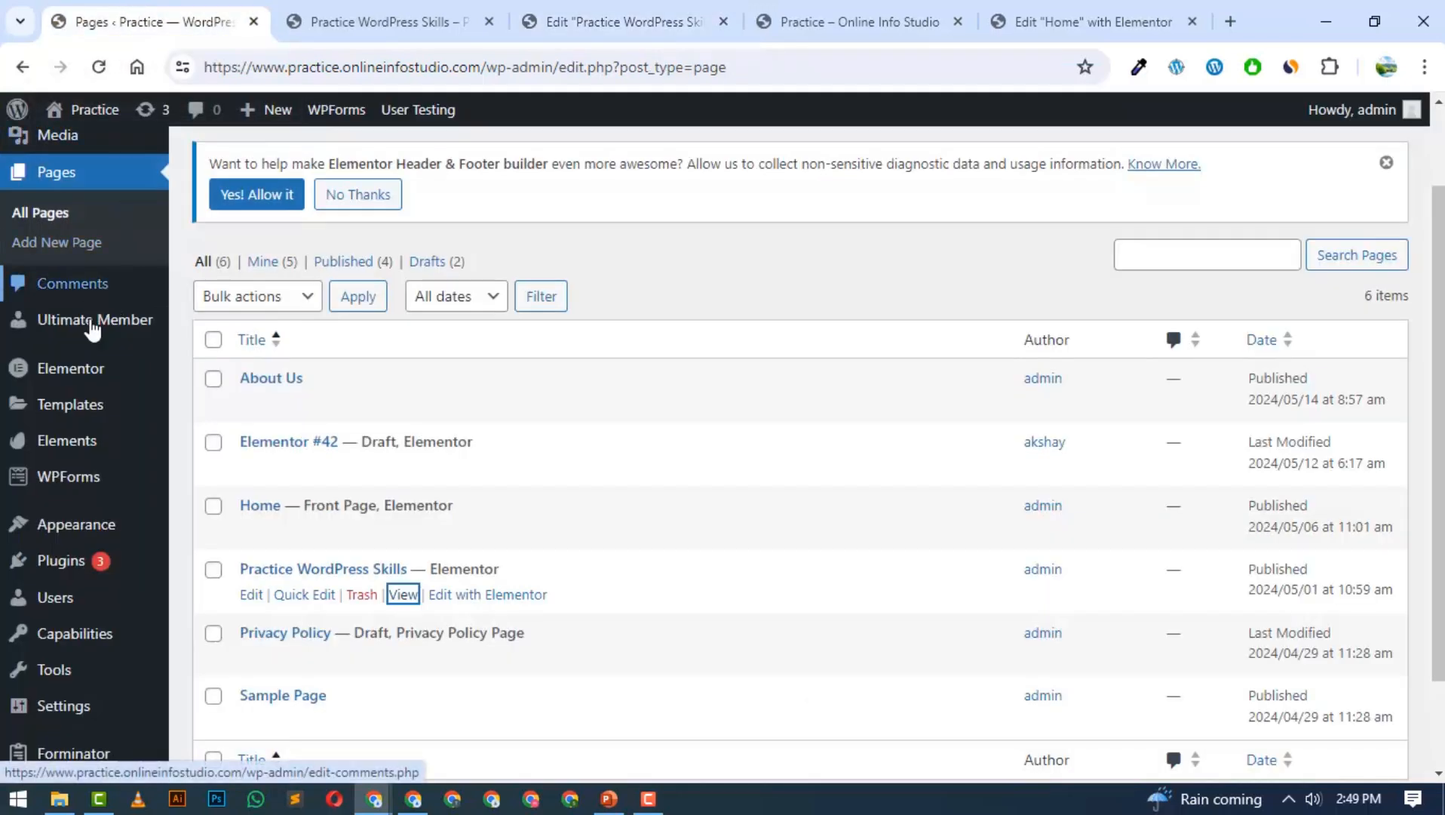
scroll(84, 452, "down", 3)
mouse_move(98, 719)
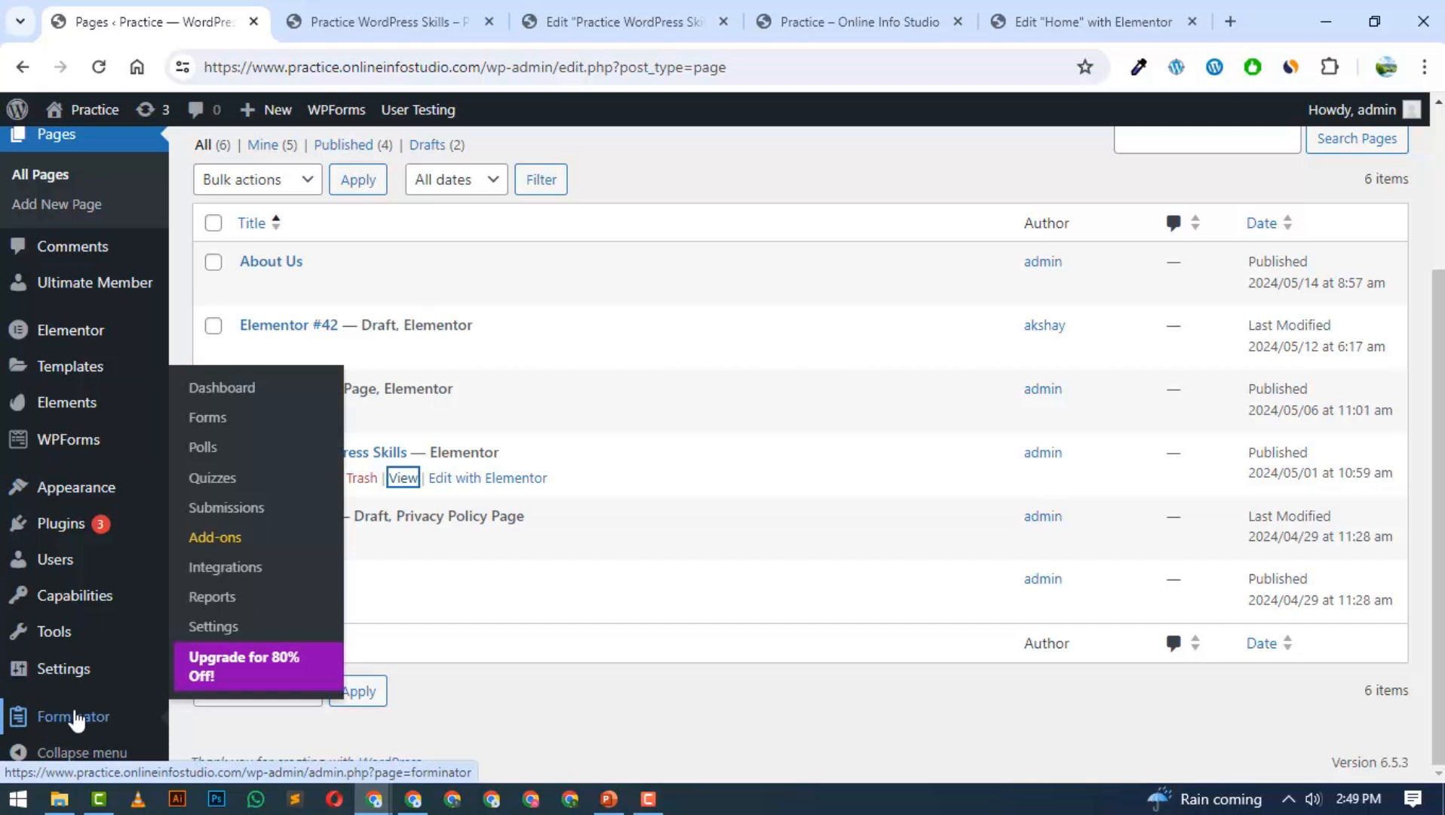
left_click(219, 419)
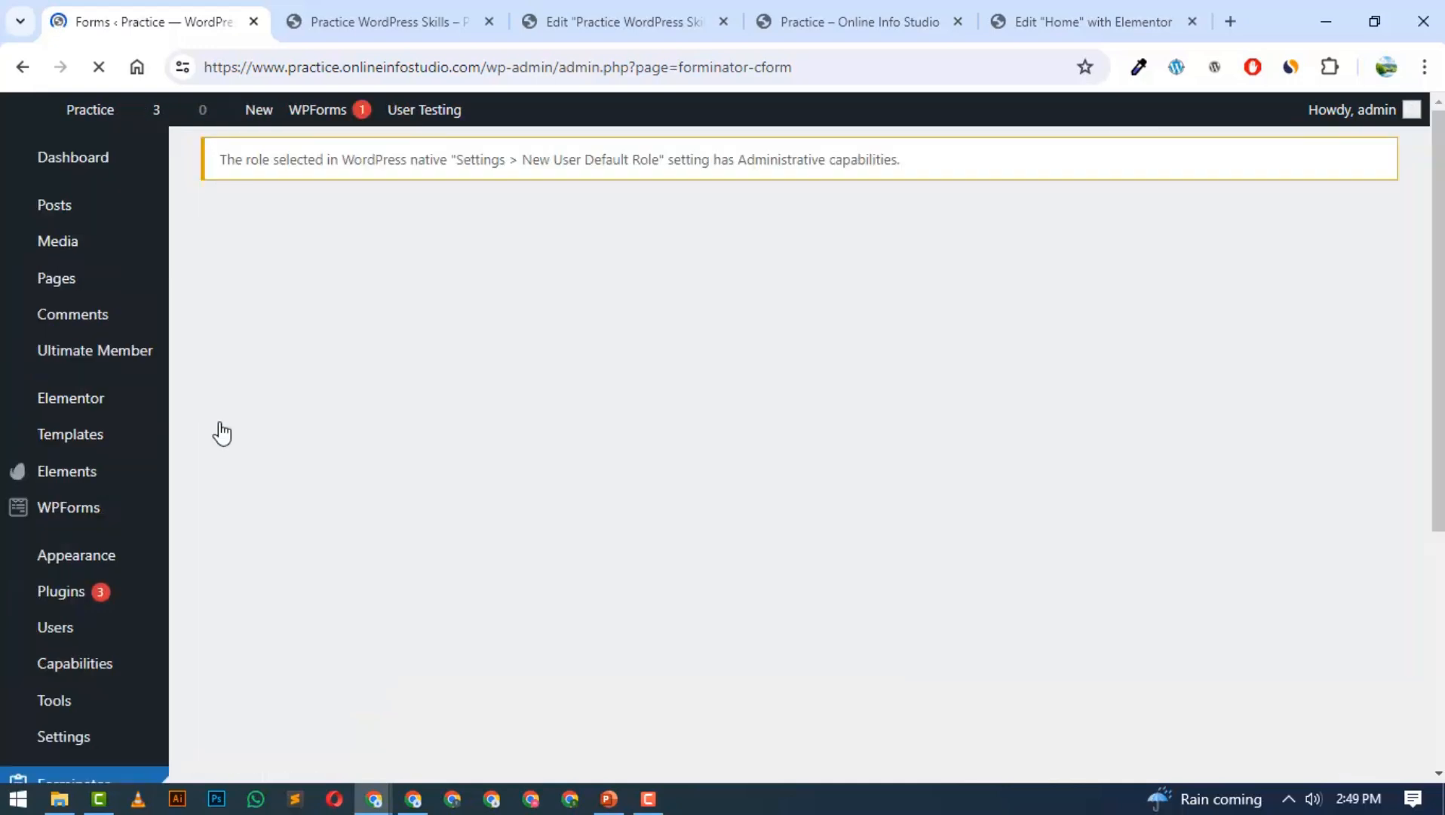
scroll(55, 377, "down", 4)
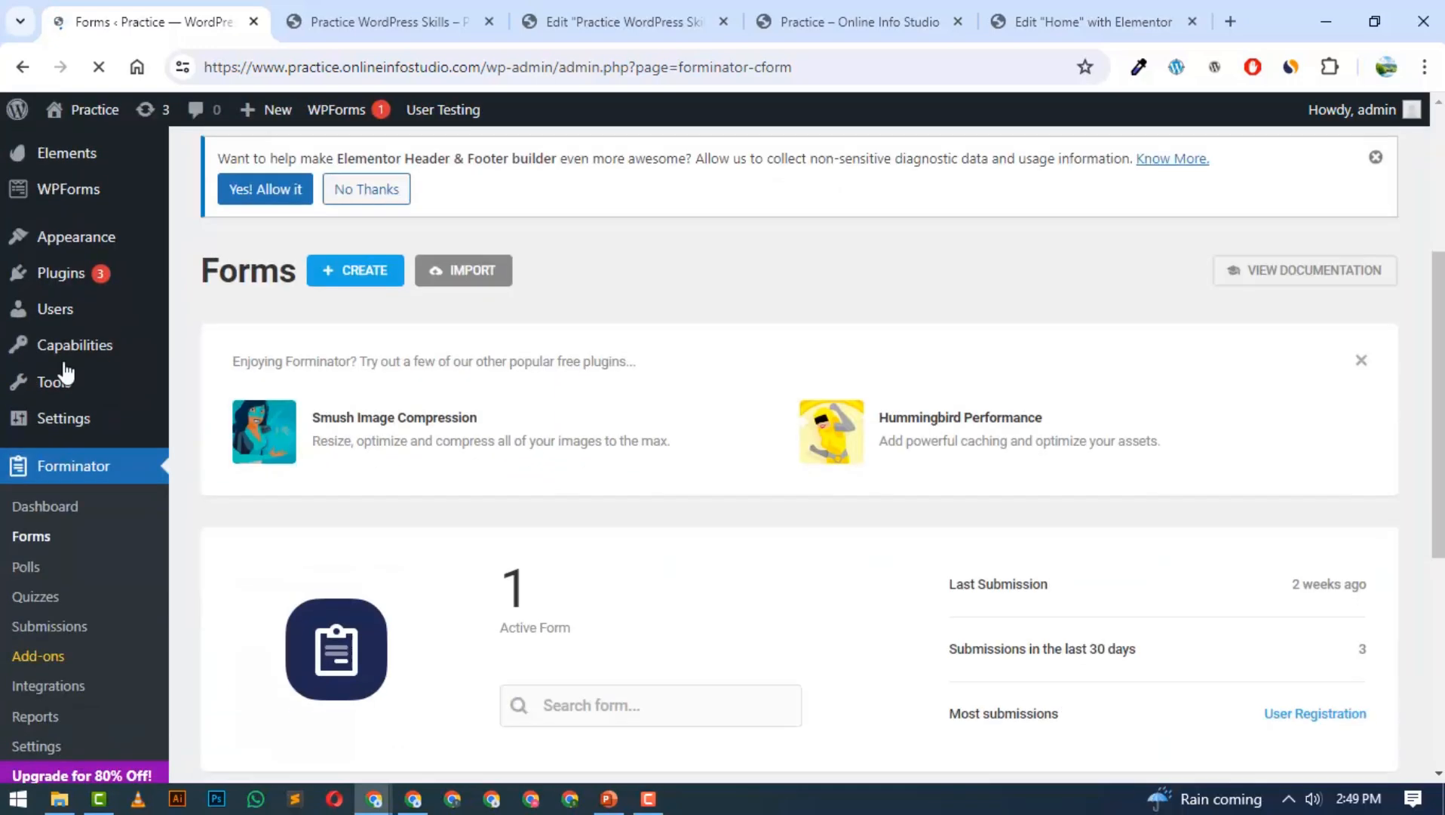
scroll(65, 454, "down", 1)
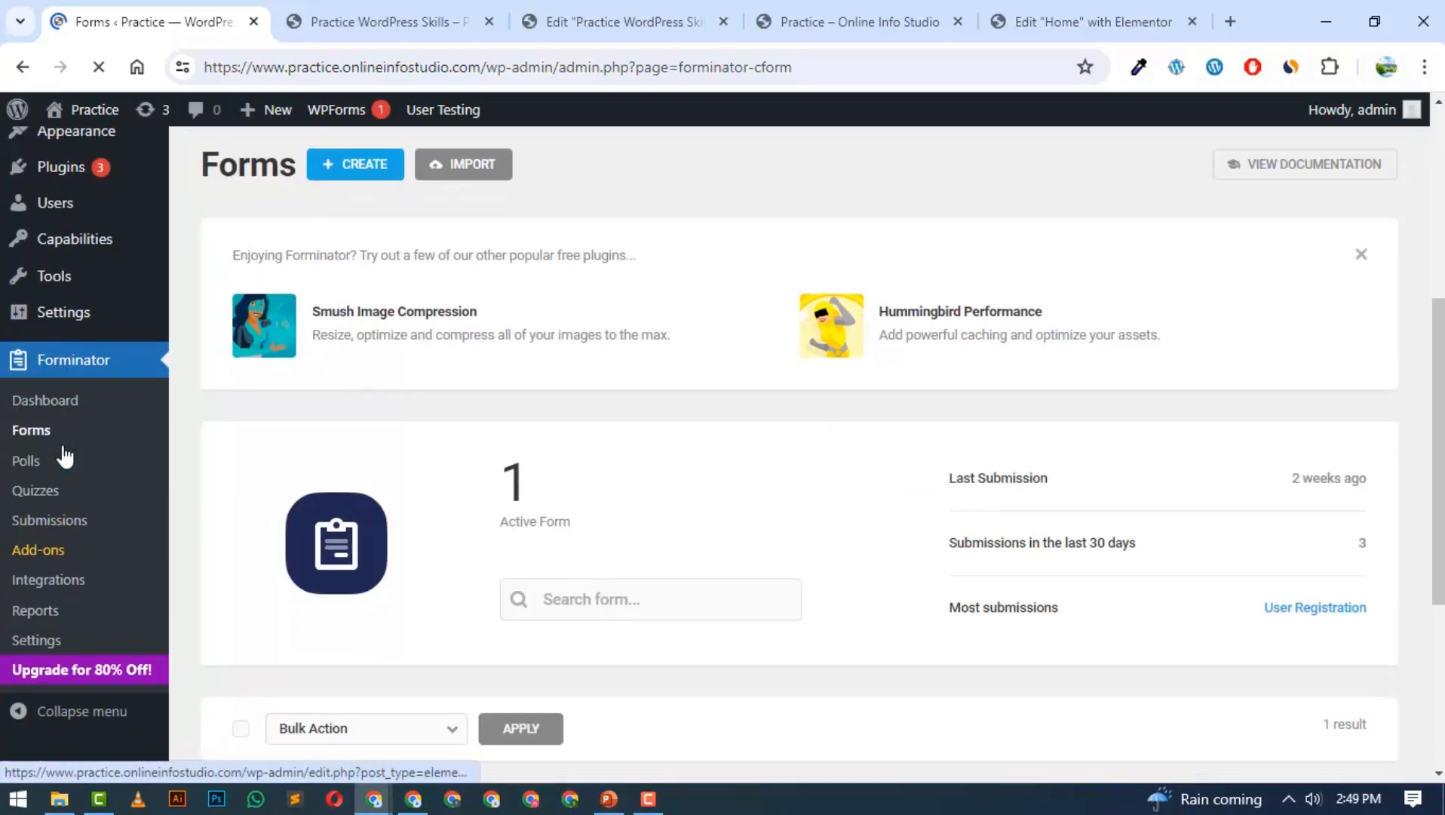
scroll(65, 455, "down", 4)
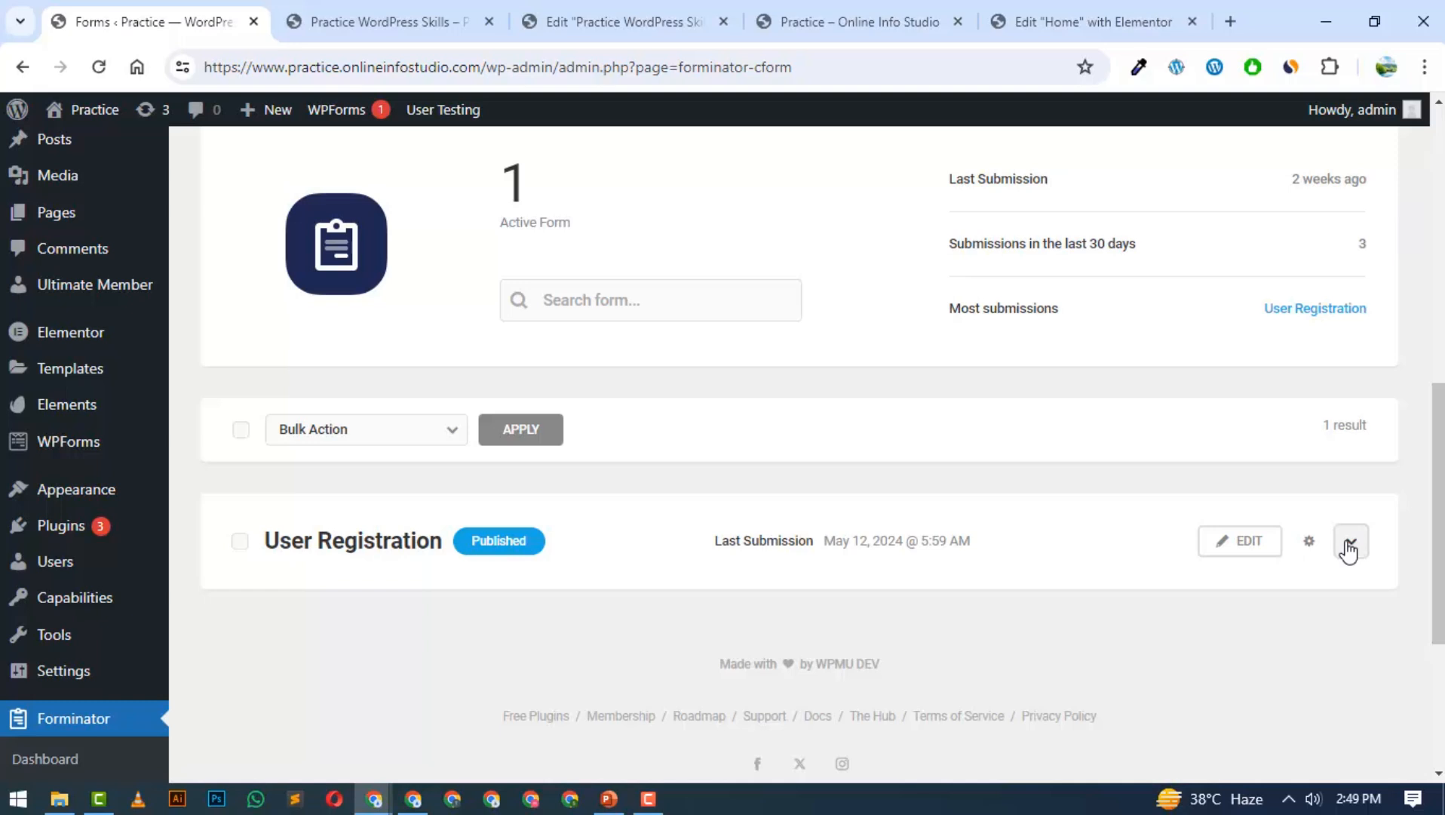
- Copy the shortcode of the User Registration form in Forminator
left_click(1308, 541)
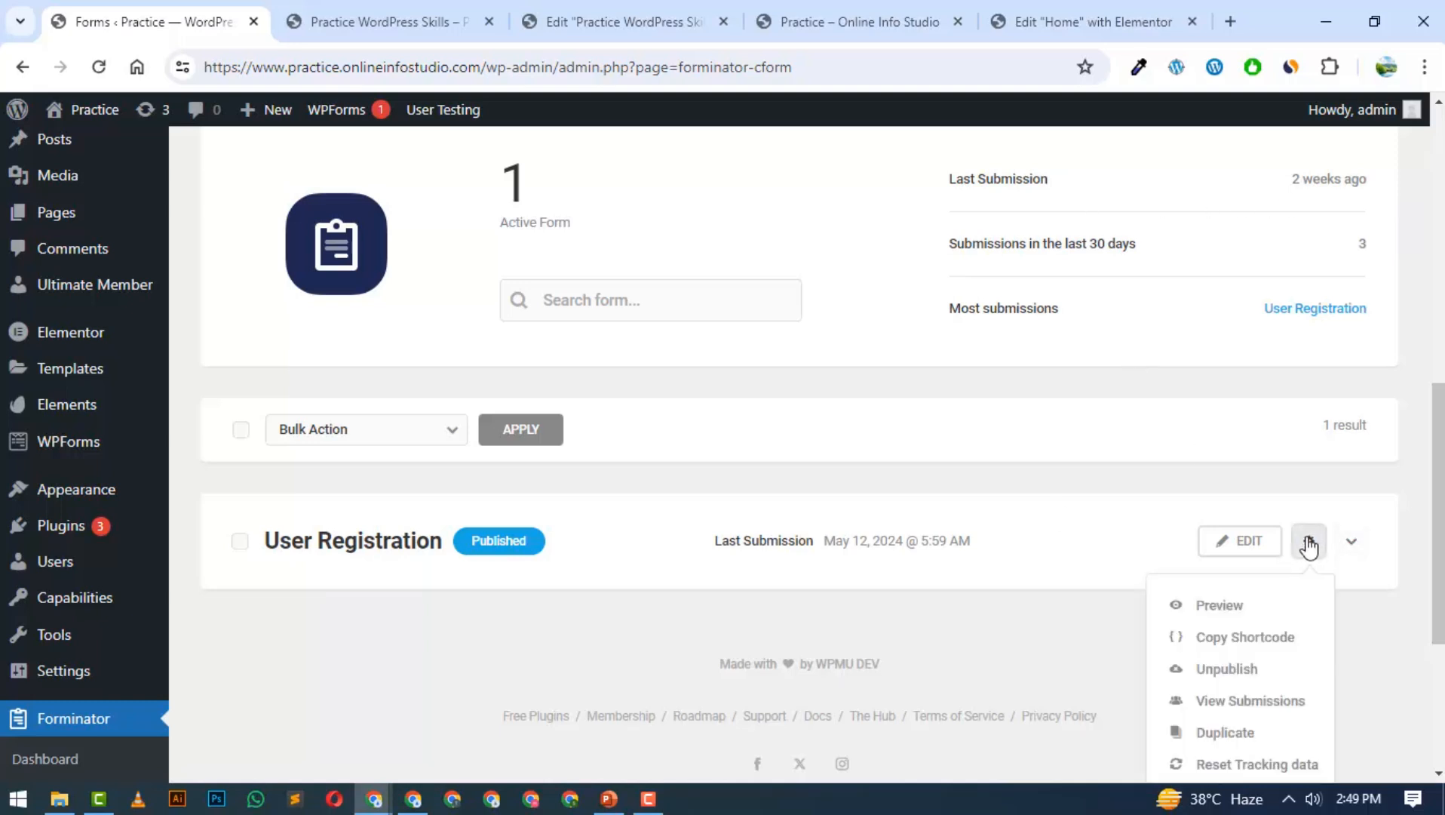
scroll(1244, 646, "down", 2)
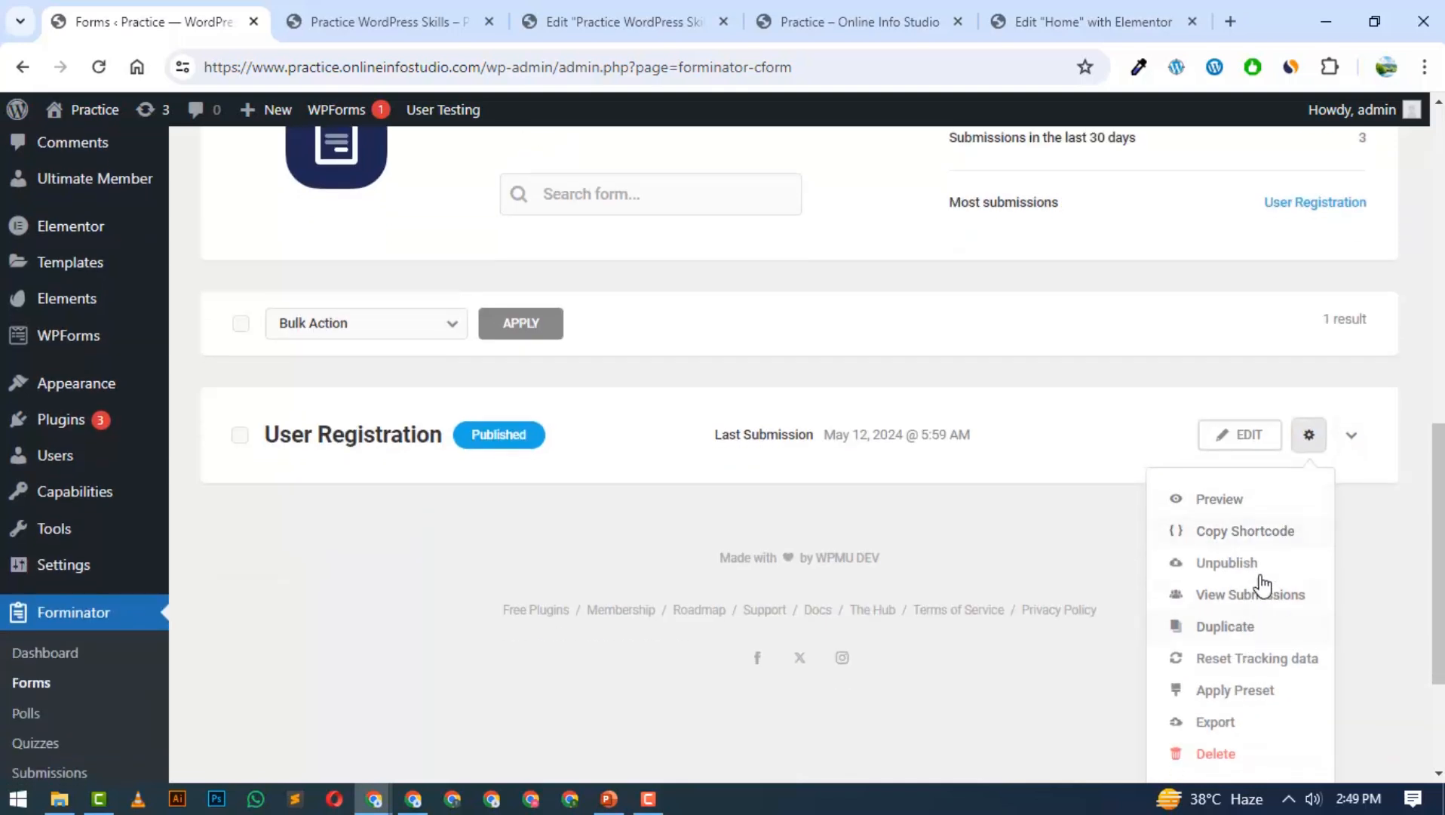
left_click(1254, 533)
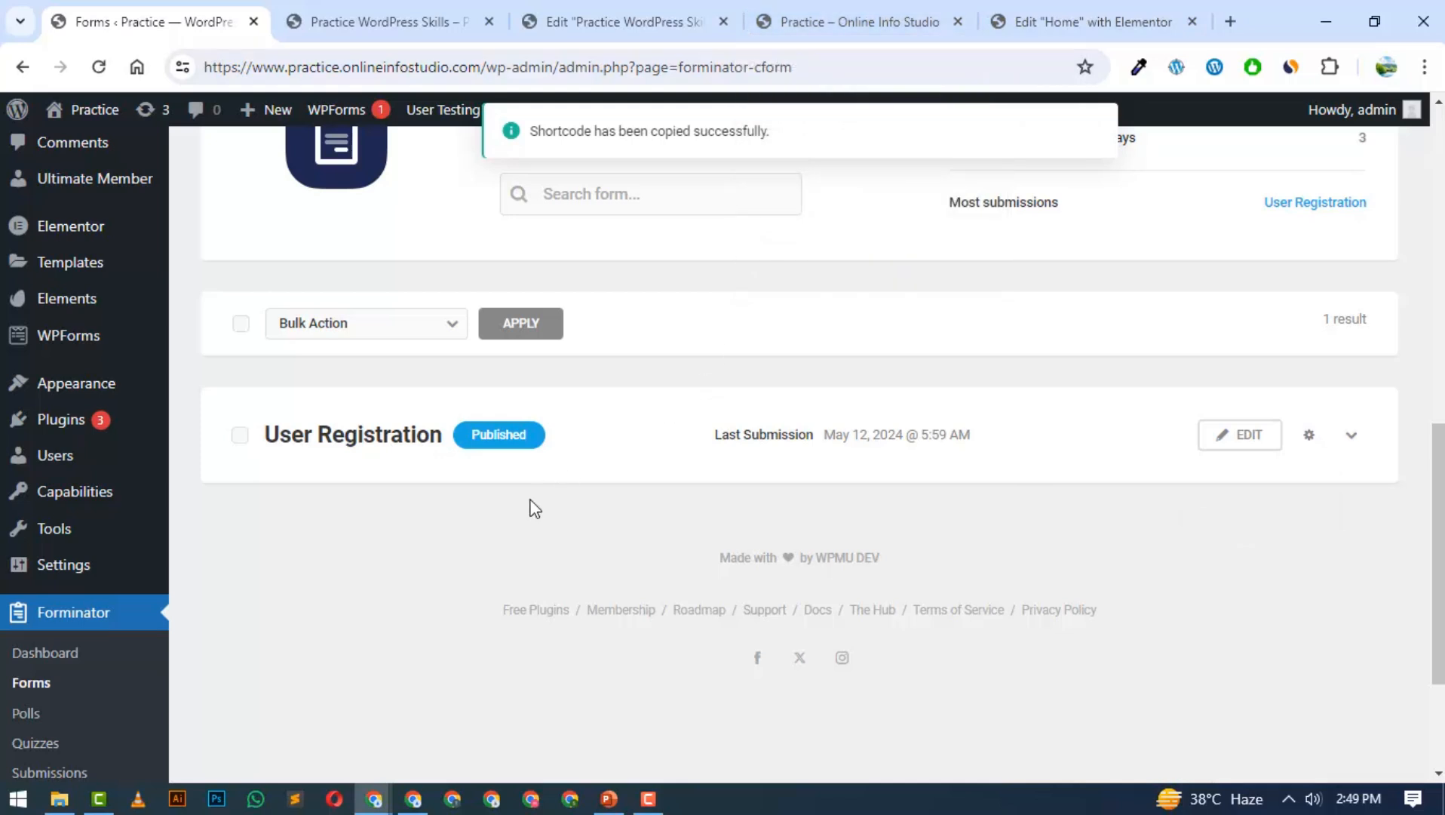
- Open the User Registration form for editing and examine its fields and appearance settings
left_click(1216, 436)
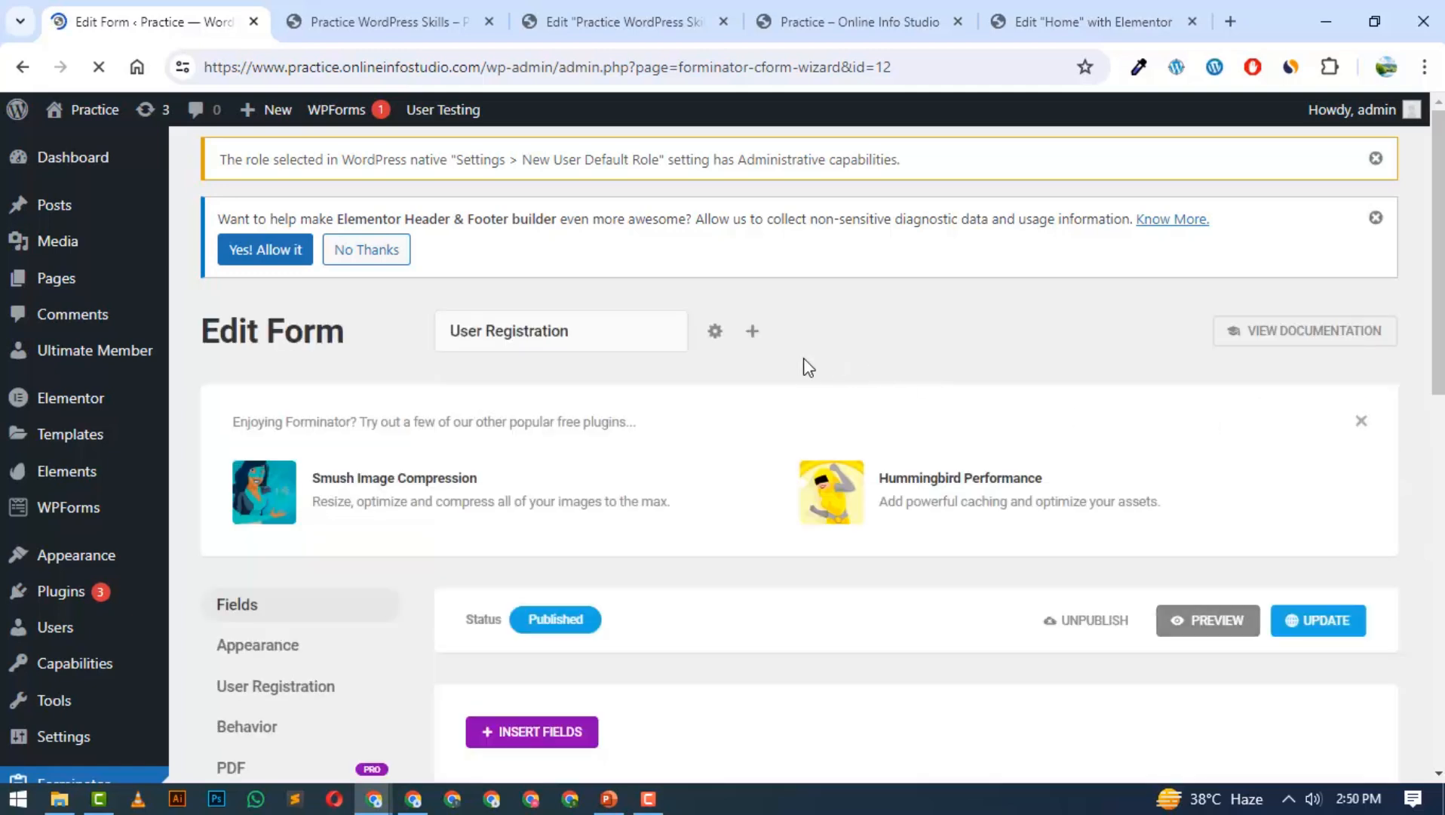
scroll(807, 365, "down", 4)
scroll(649, 432, "down", 1)
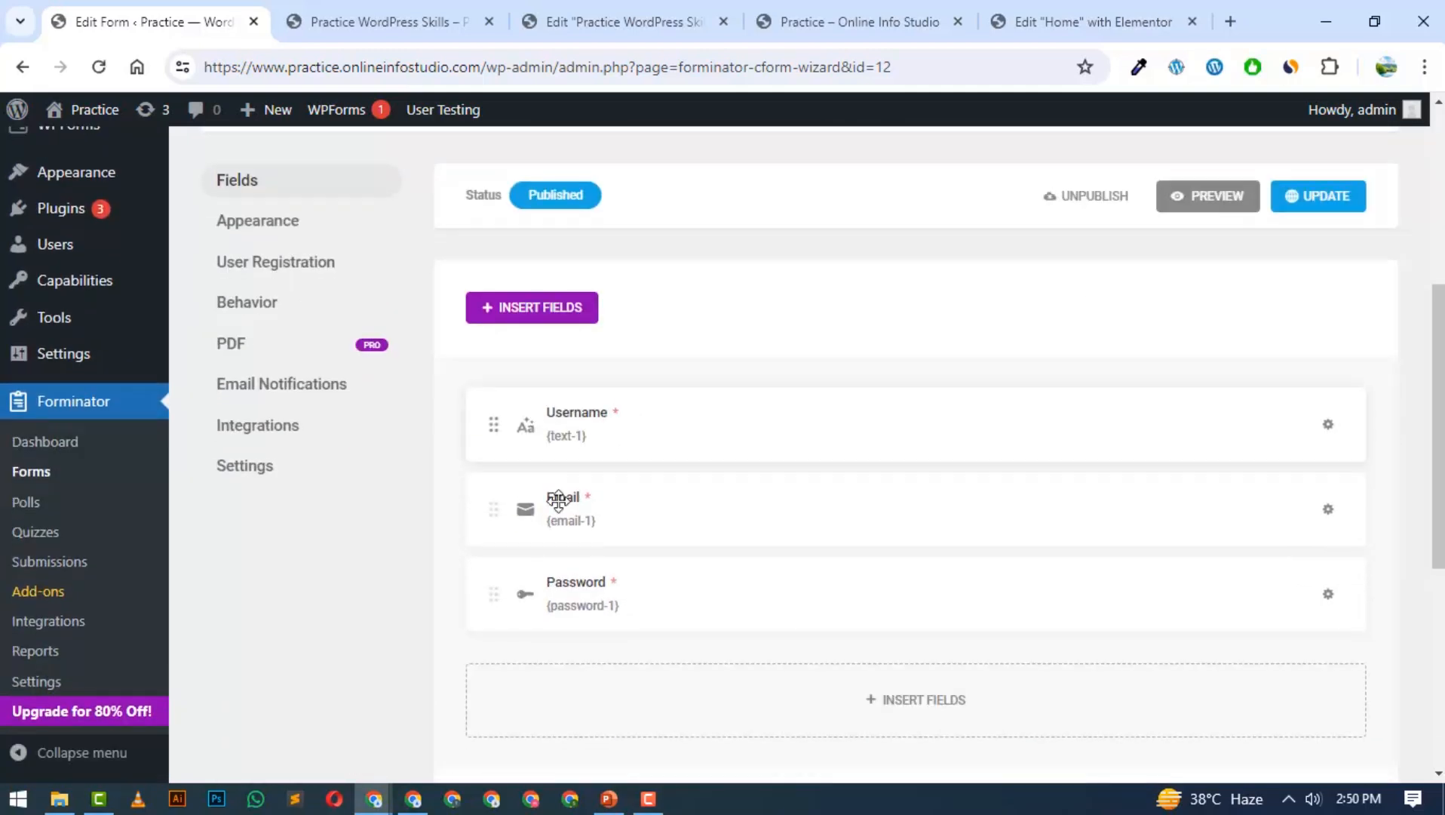
left_click(235, 220)
scroll(623, 294, "down", 4)
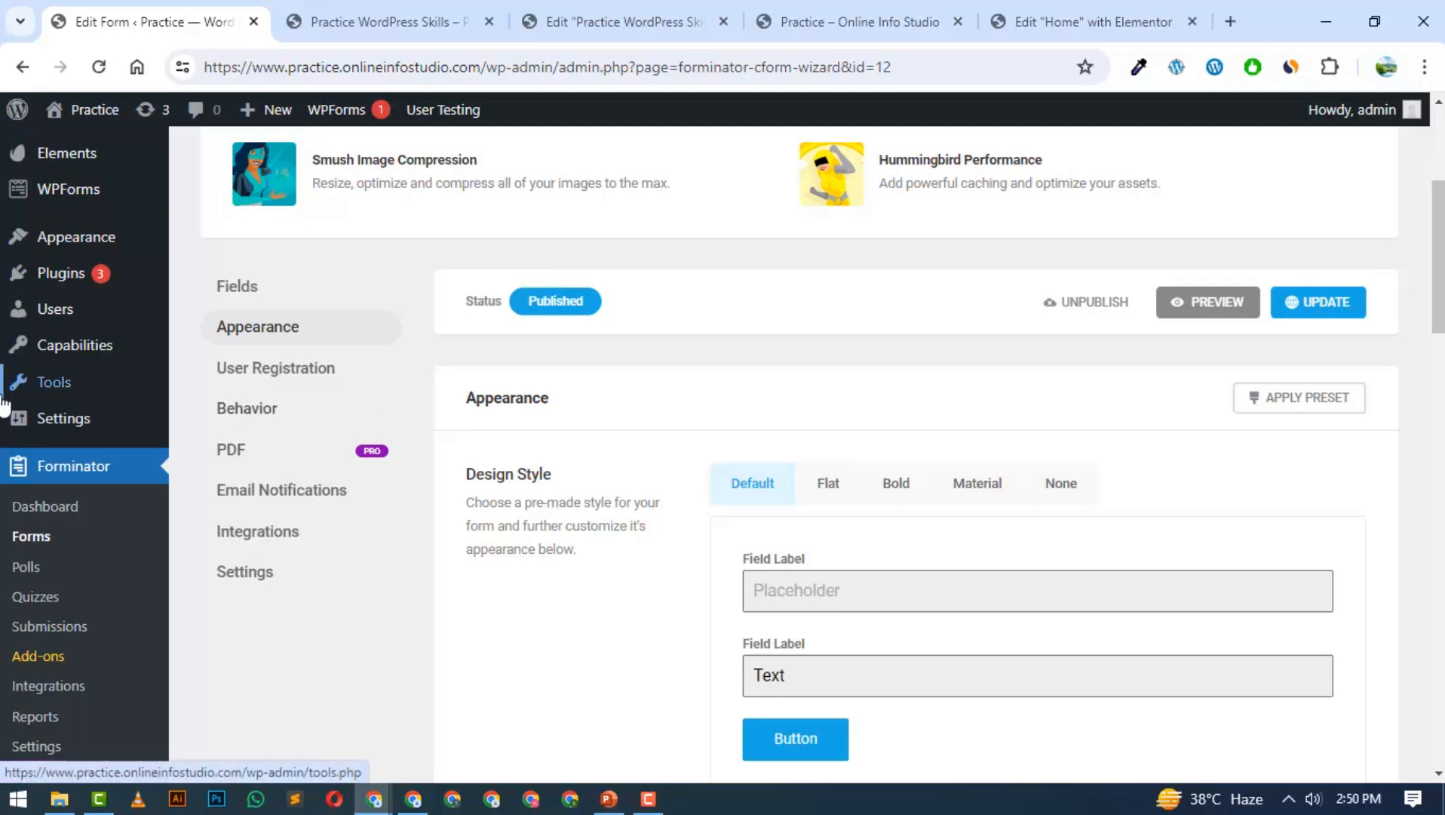
- Leave the Forminator form editor and open the WPForms overview of all forms
scroll(11, 415, "down", 5)
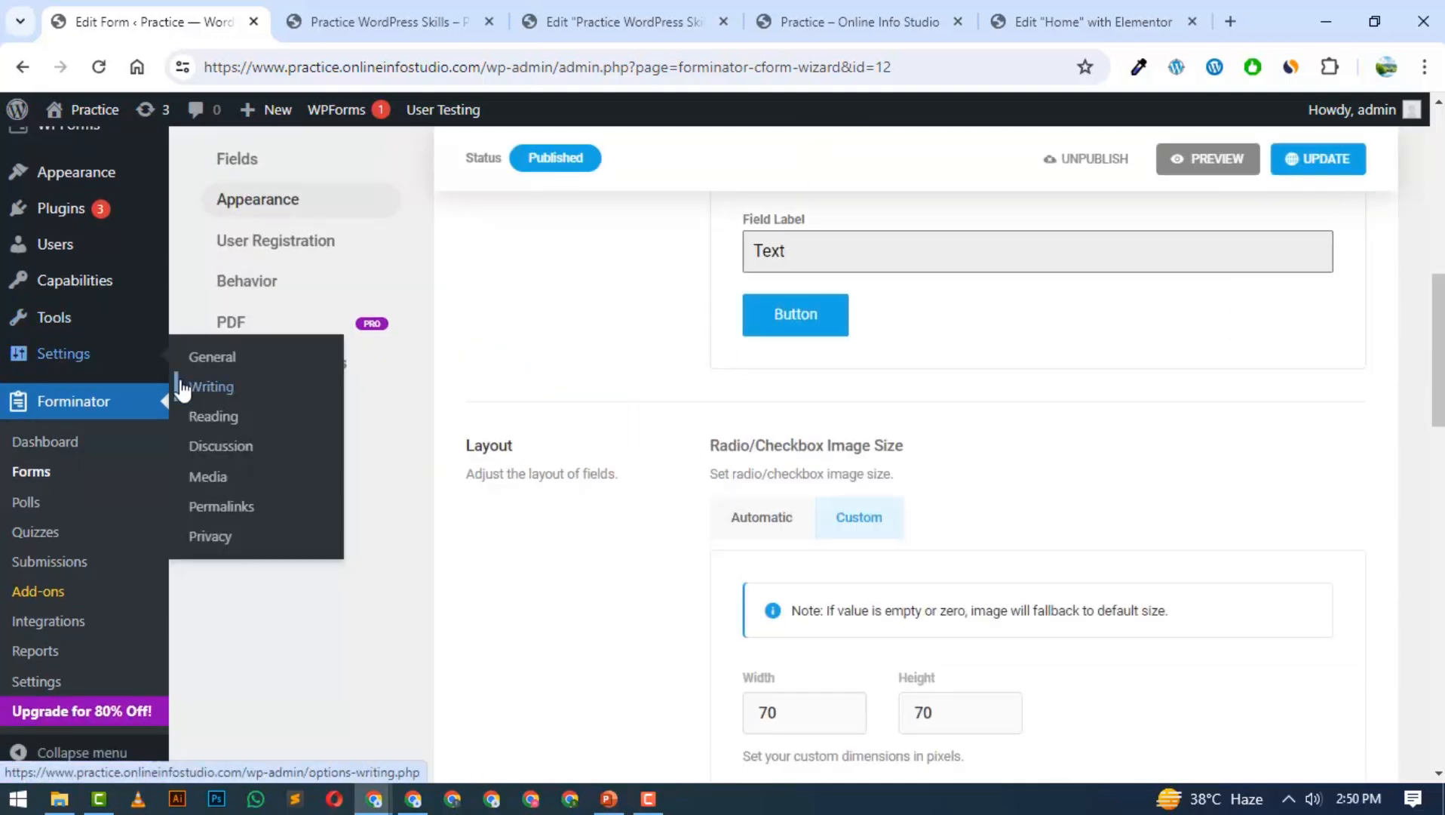
scroll(50, 417, "up", 1)
scroll(50, 418, "up", 1)
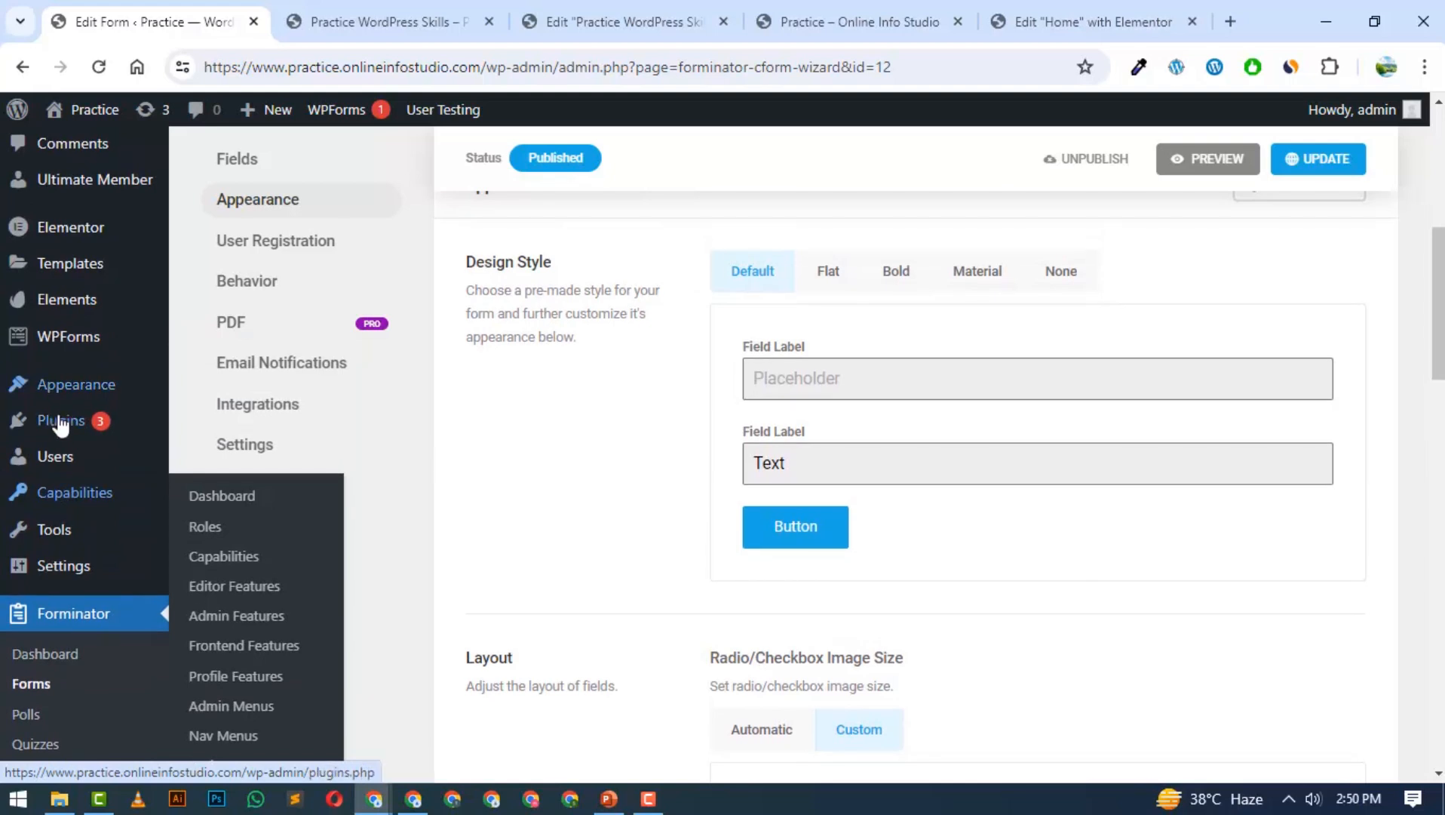
mouse_move(83, 347)
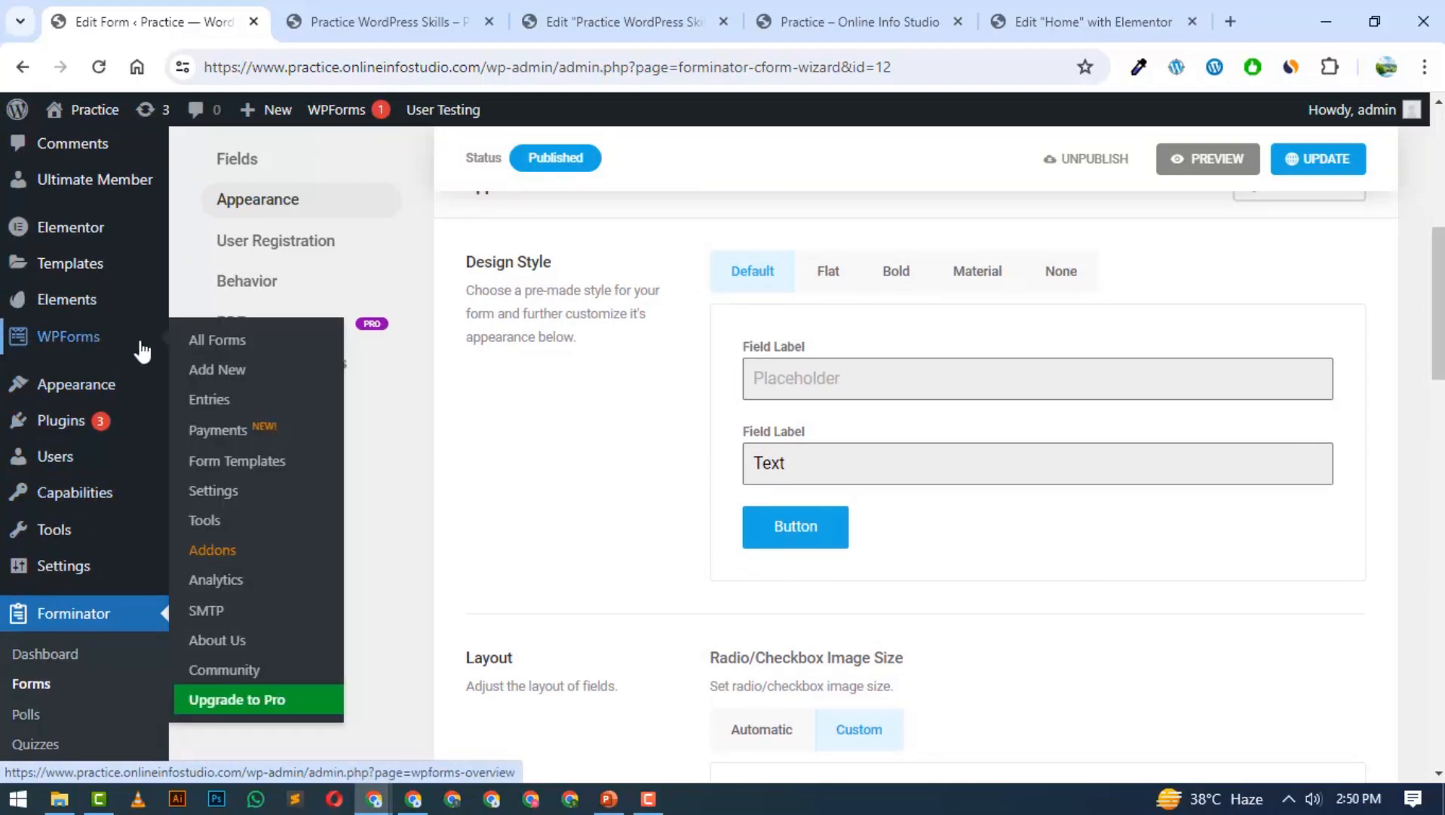
left_click(236, 348)
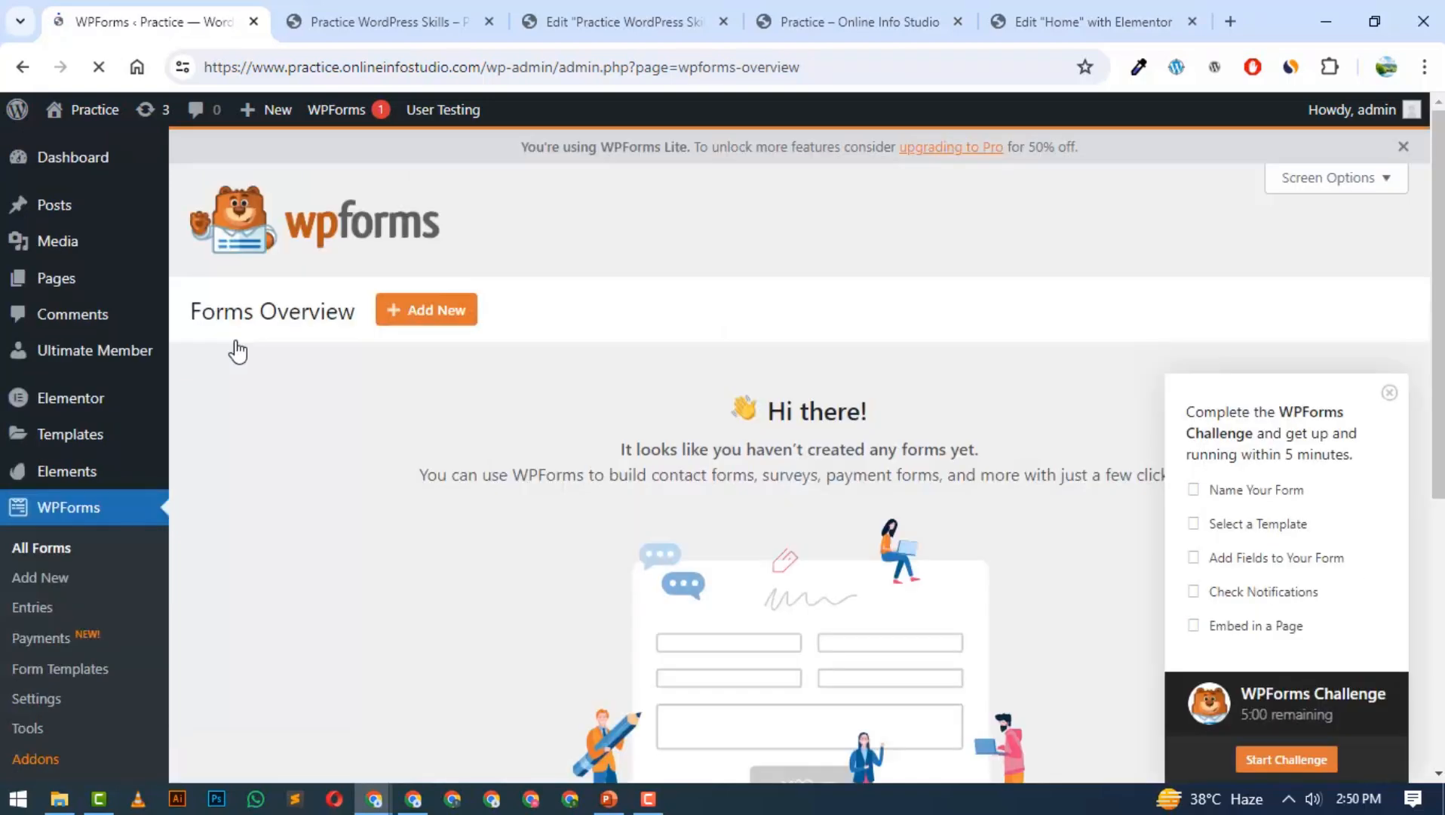
- Dismiss the WPForms Challenge and start adding a new form
scroll(348, 397, "down", 6)
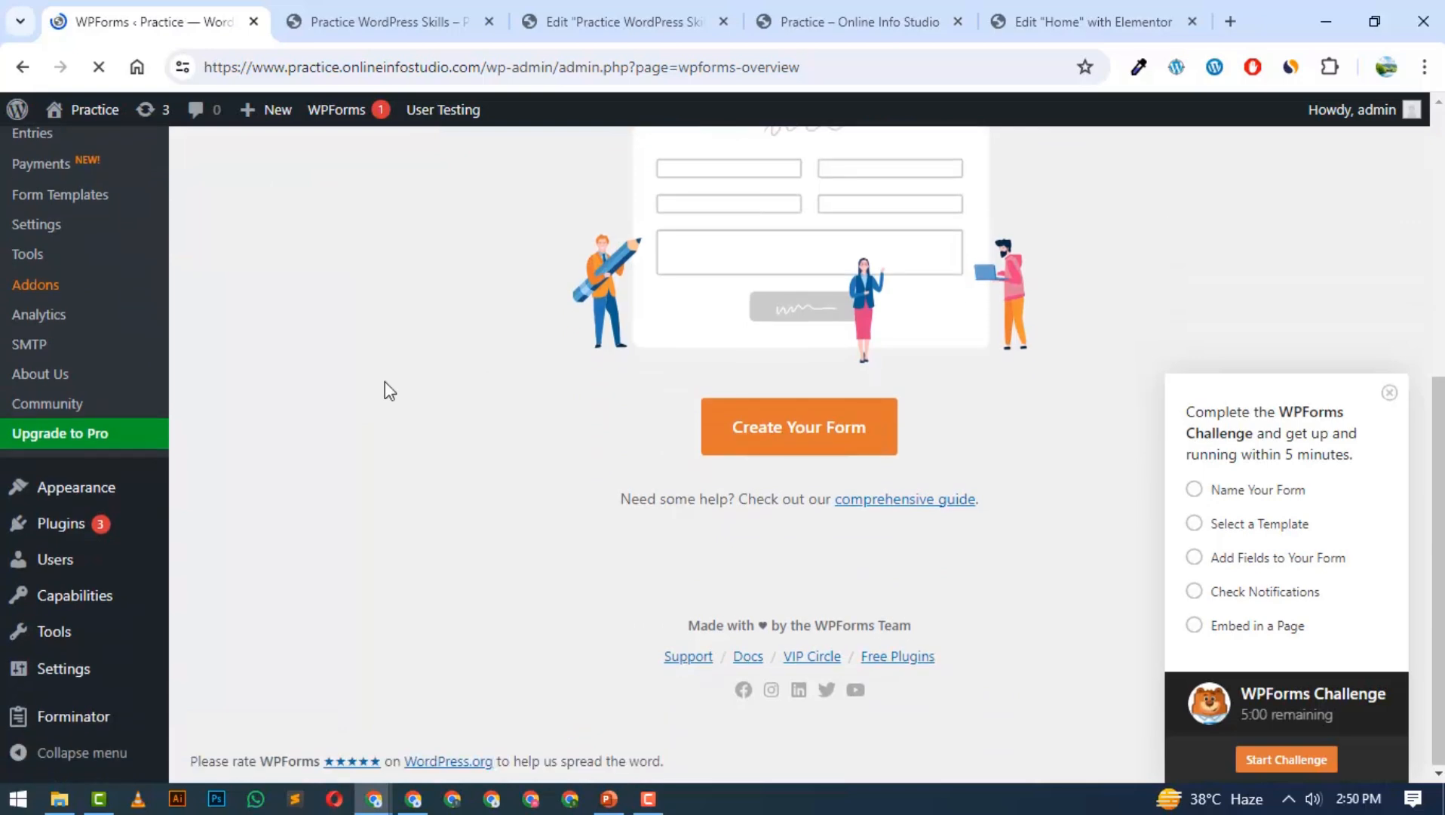
scroll(387, 390, "up", 6)
scroll(394, 354, "up", 1)
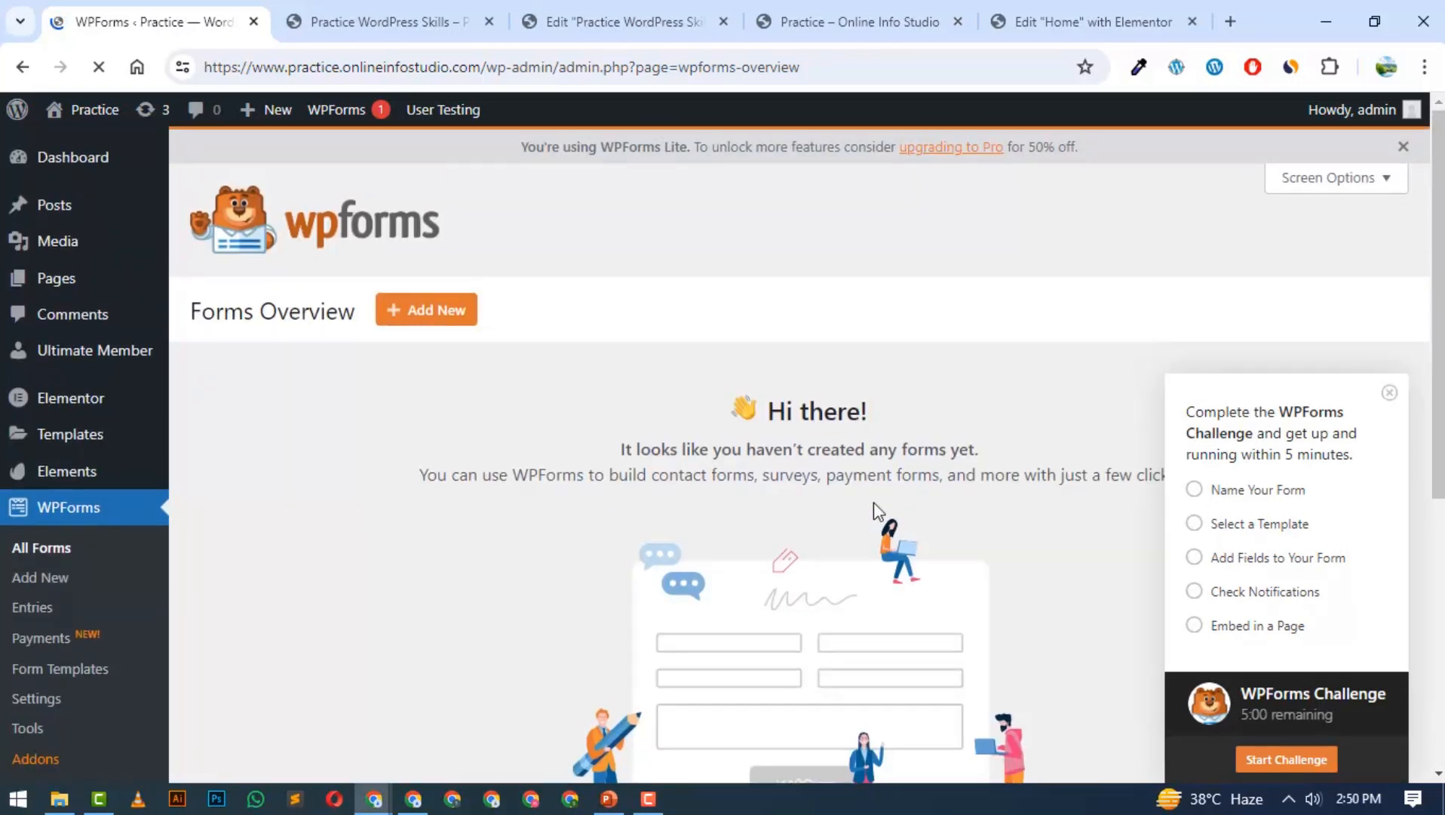
left_click(1389, 392)
left_click(414, 317)
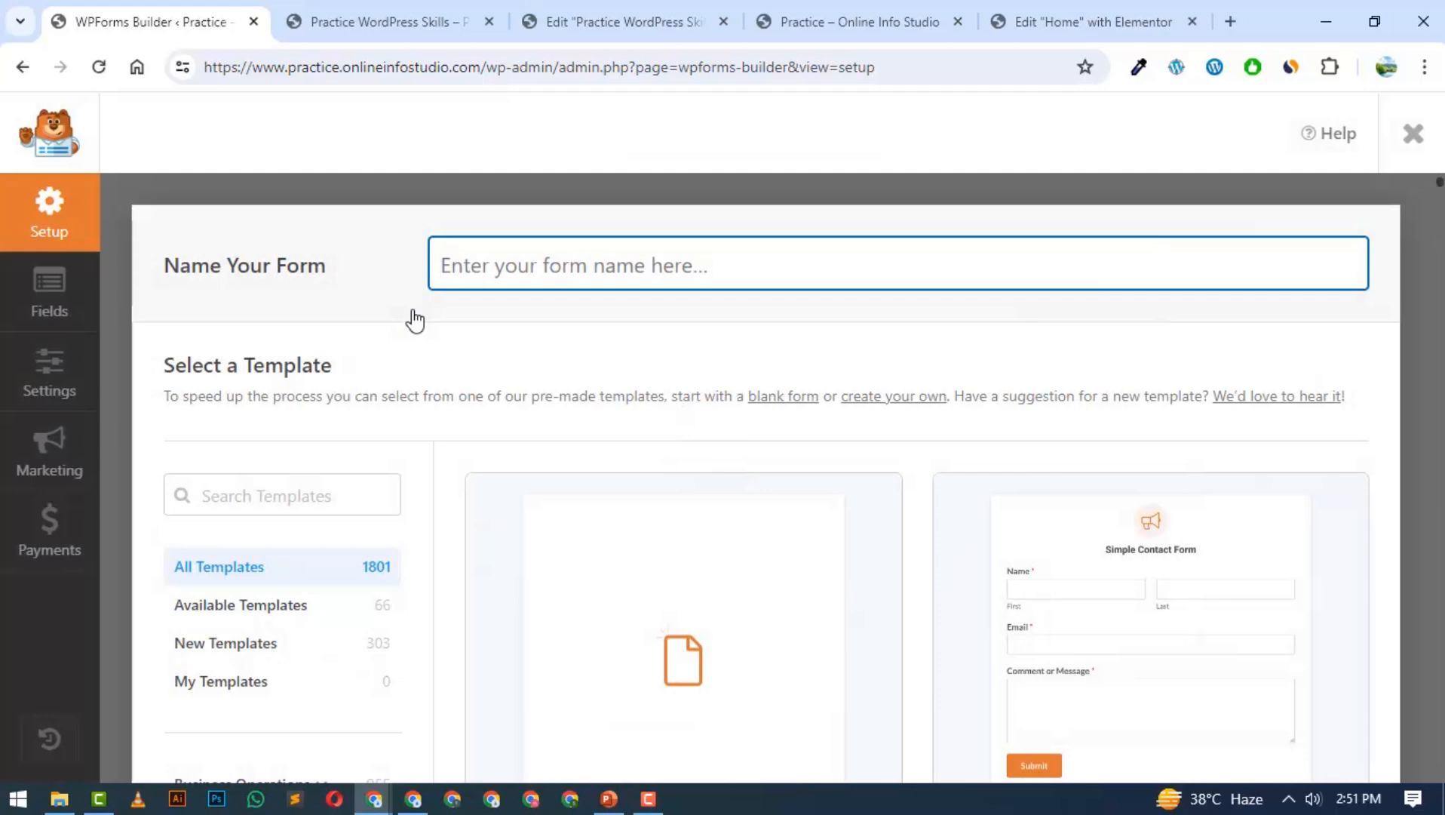
- Look through the pre-made form templates offered for the new form, including Blank Form and Simple Contact Form
scroll(442, 311, "down", 5)
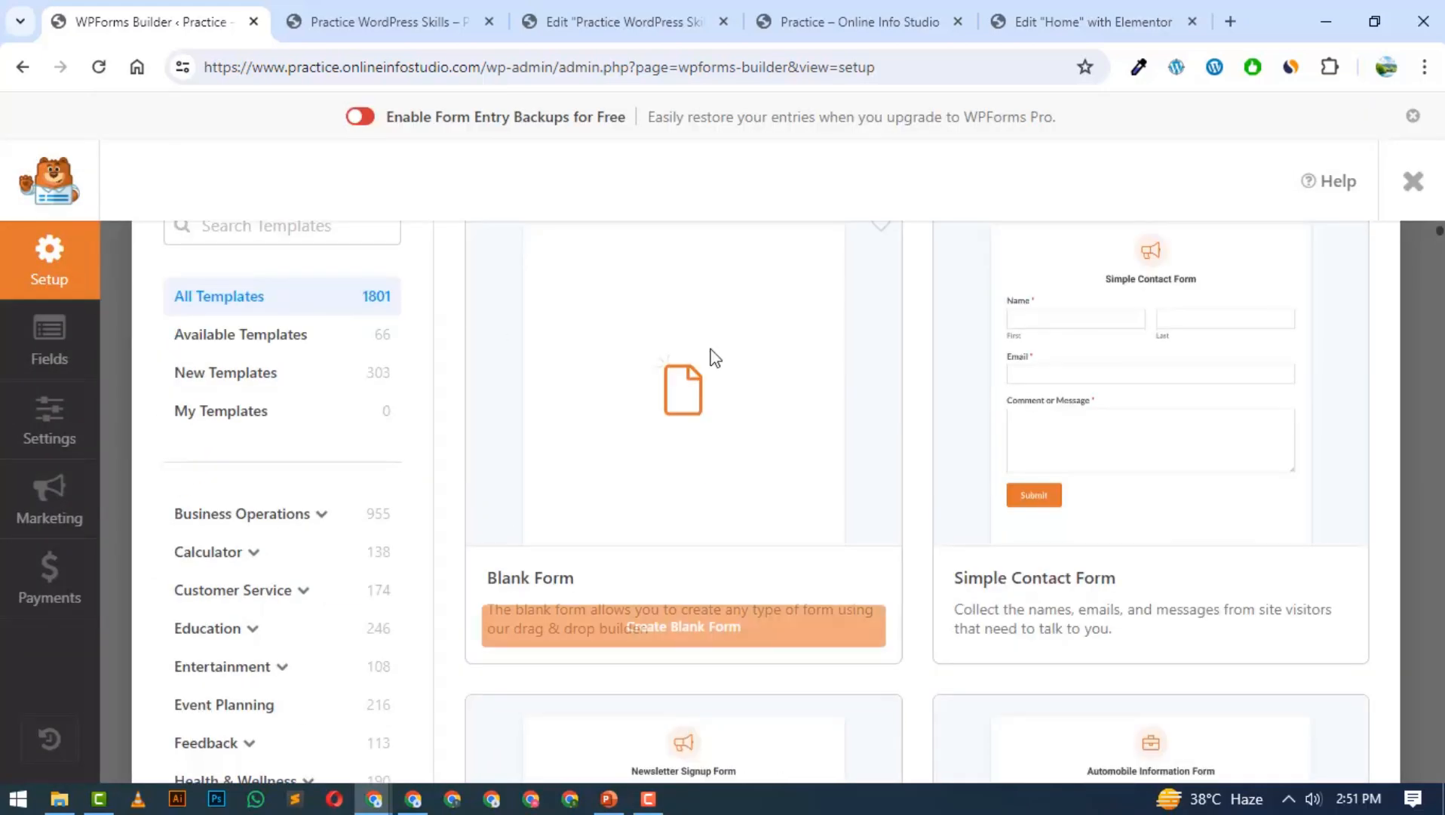
scroll(995, 413, "down", 7)
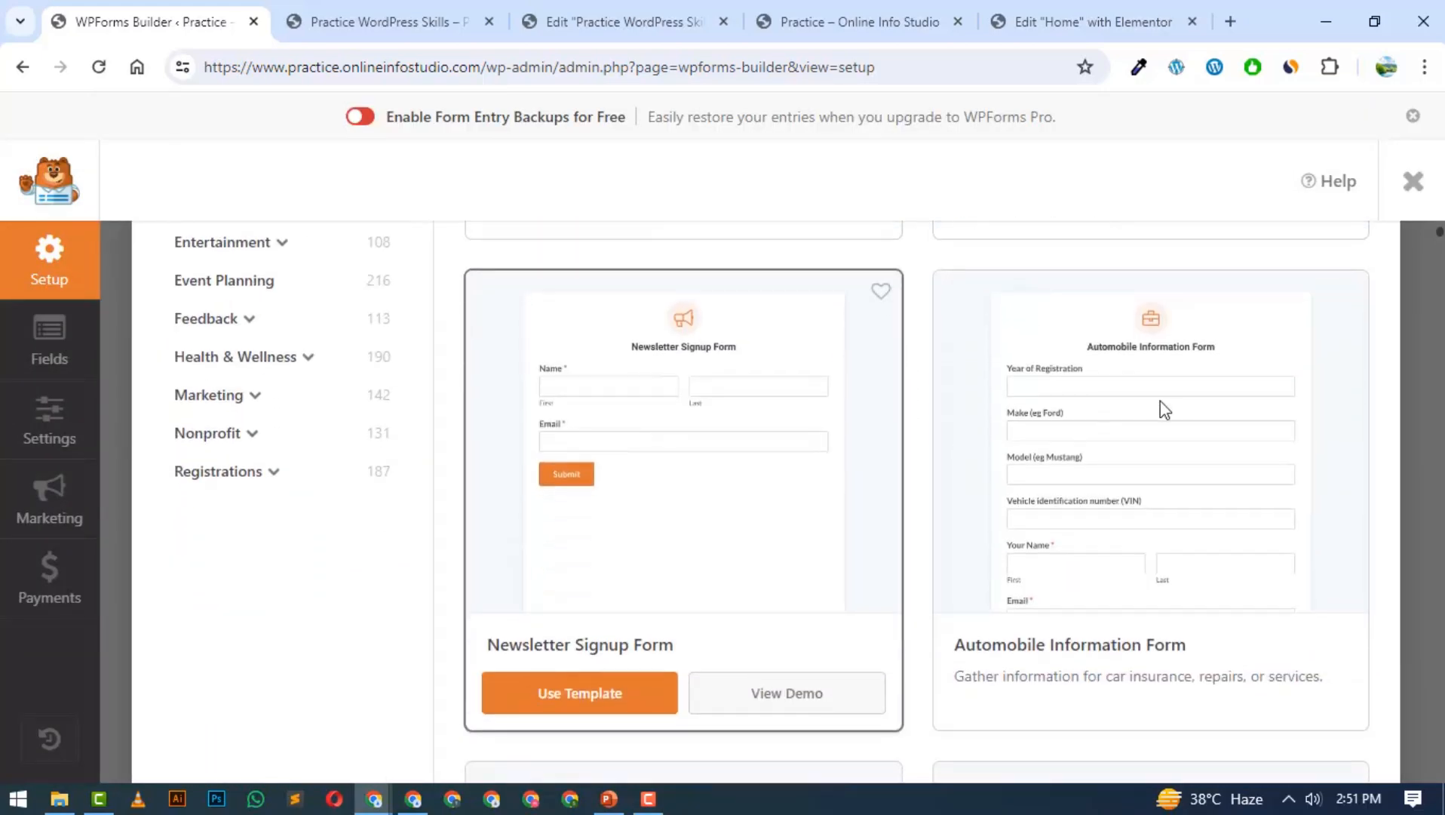
scroll(1131, 453, "down", 9)
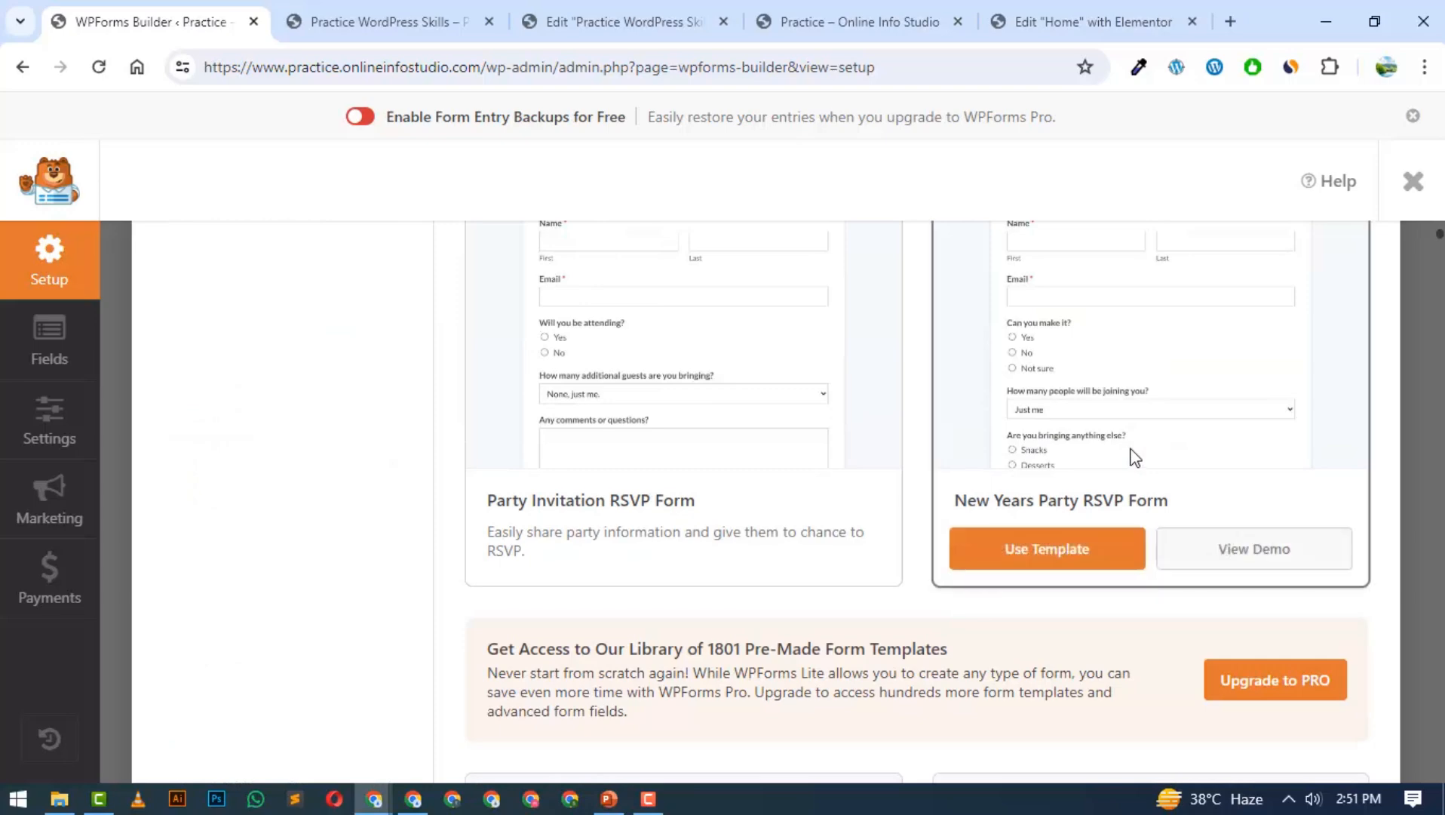
scroll(787, 386, "up", 15)
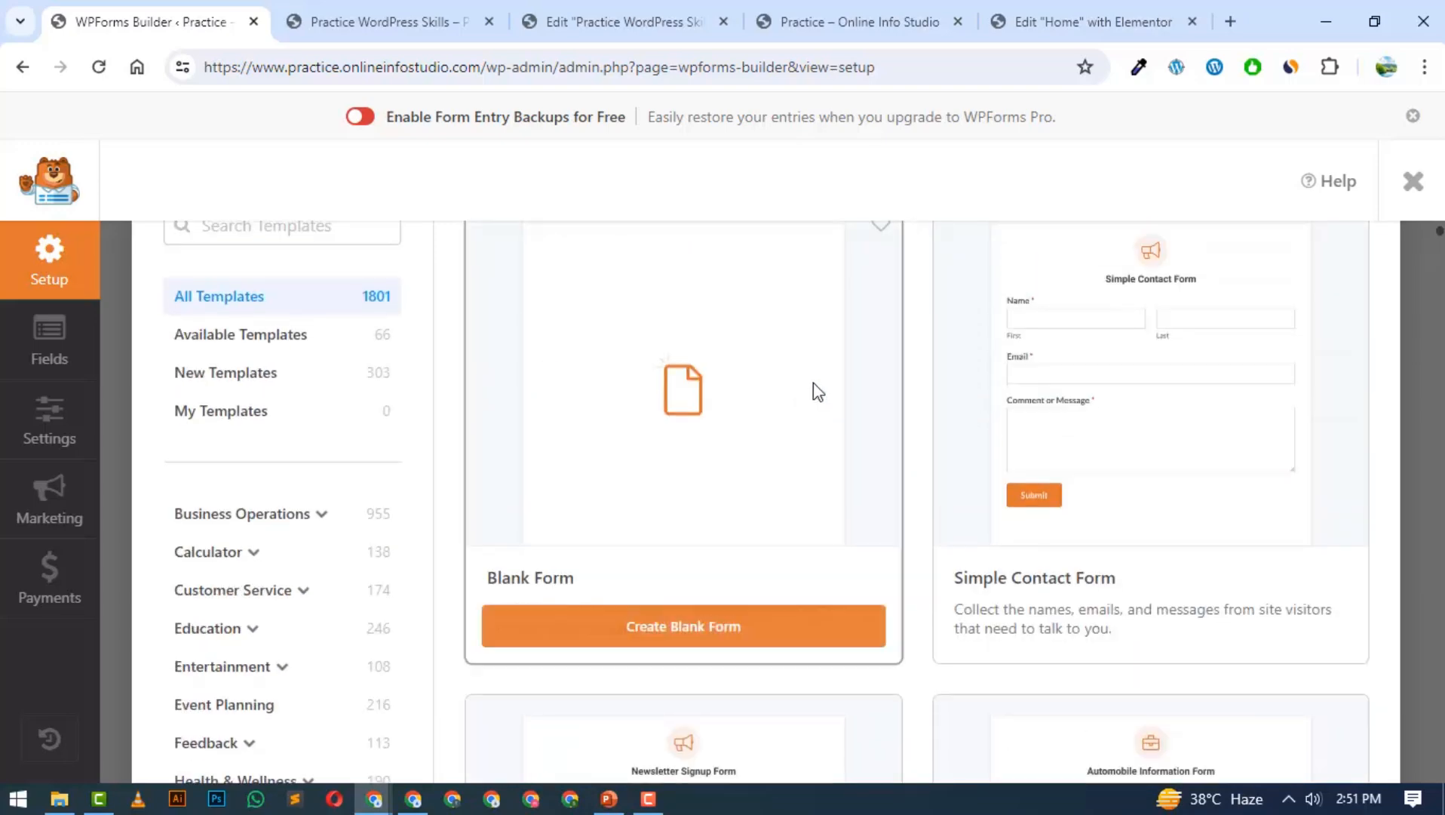
scroll(680, 541, "up", 2)
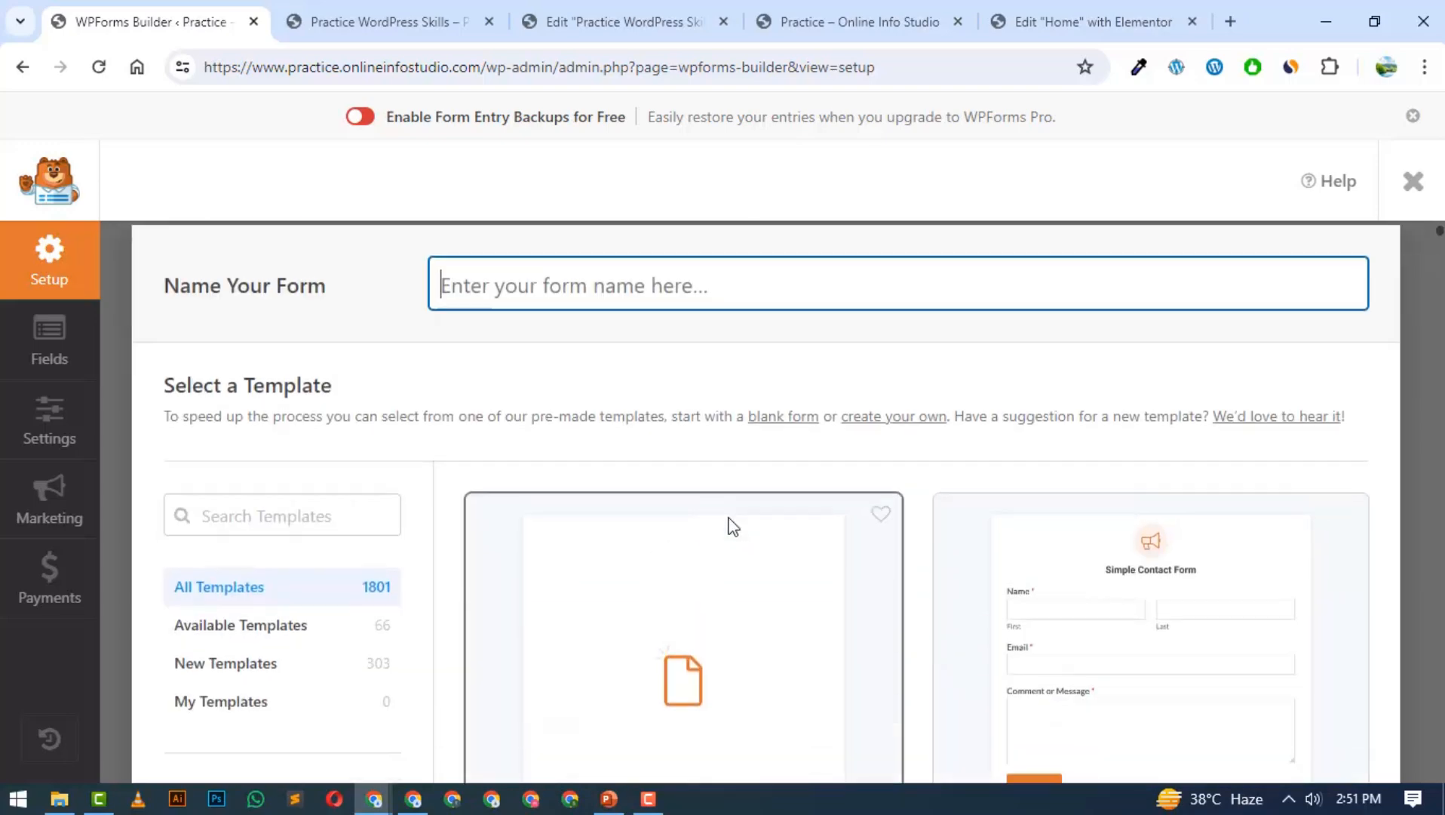
scroll(728, 526, "down", 4)
scroll(667, 651, "up", 2)
scroll(679, 520, "up", 1)
scroll(661, 510, "down", 4)
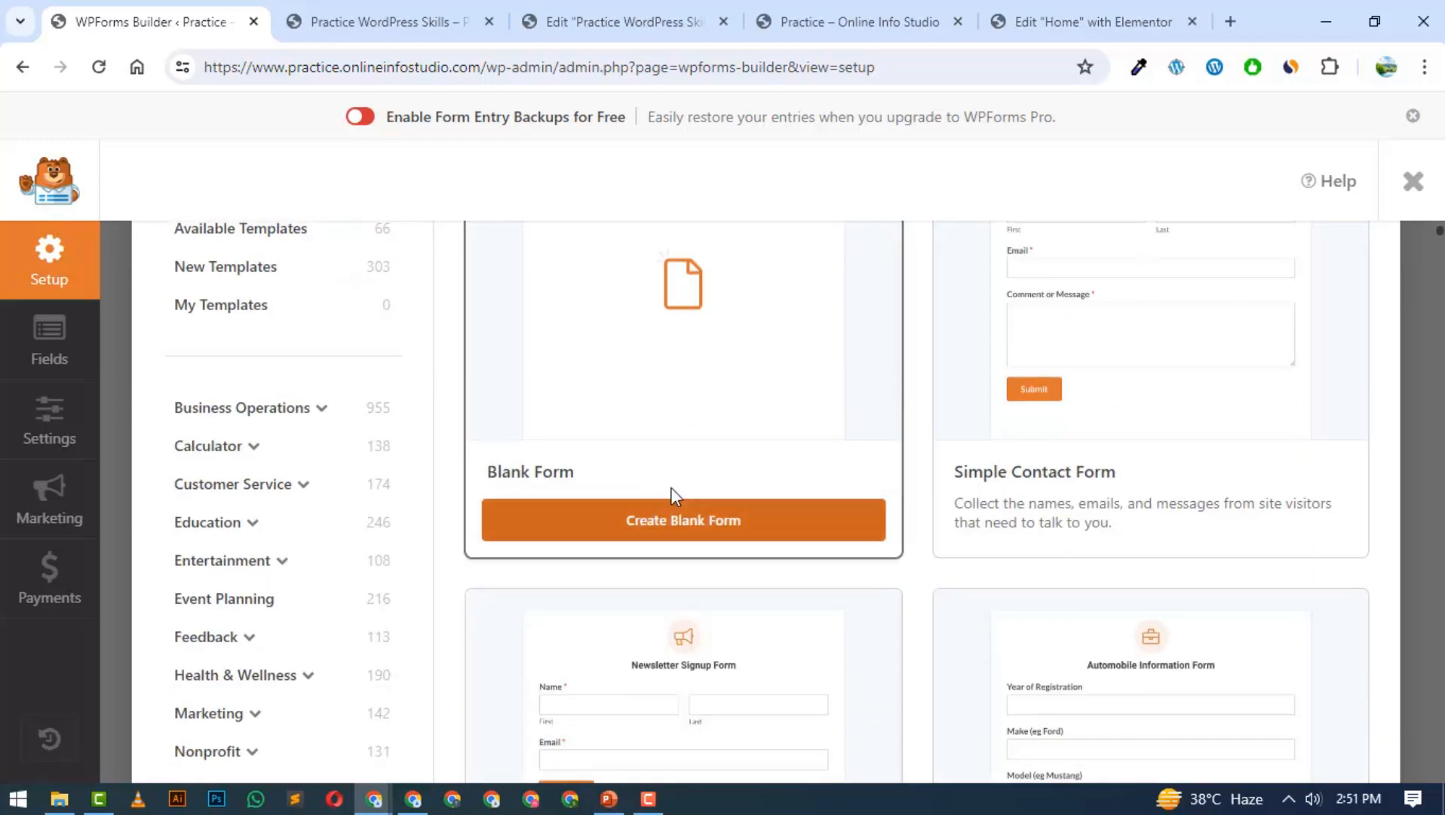
scroll(619, 422, "up", 5)
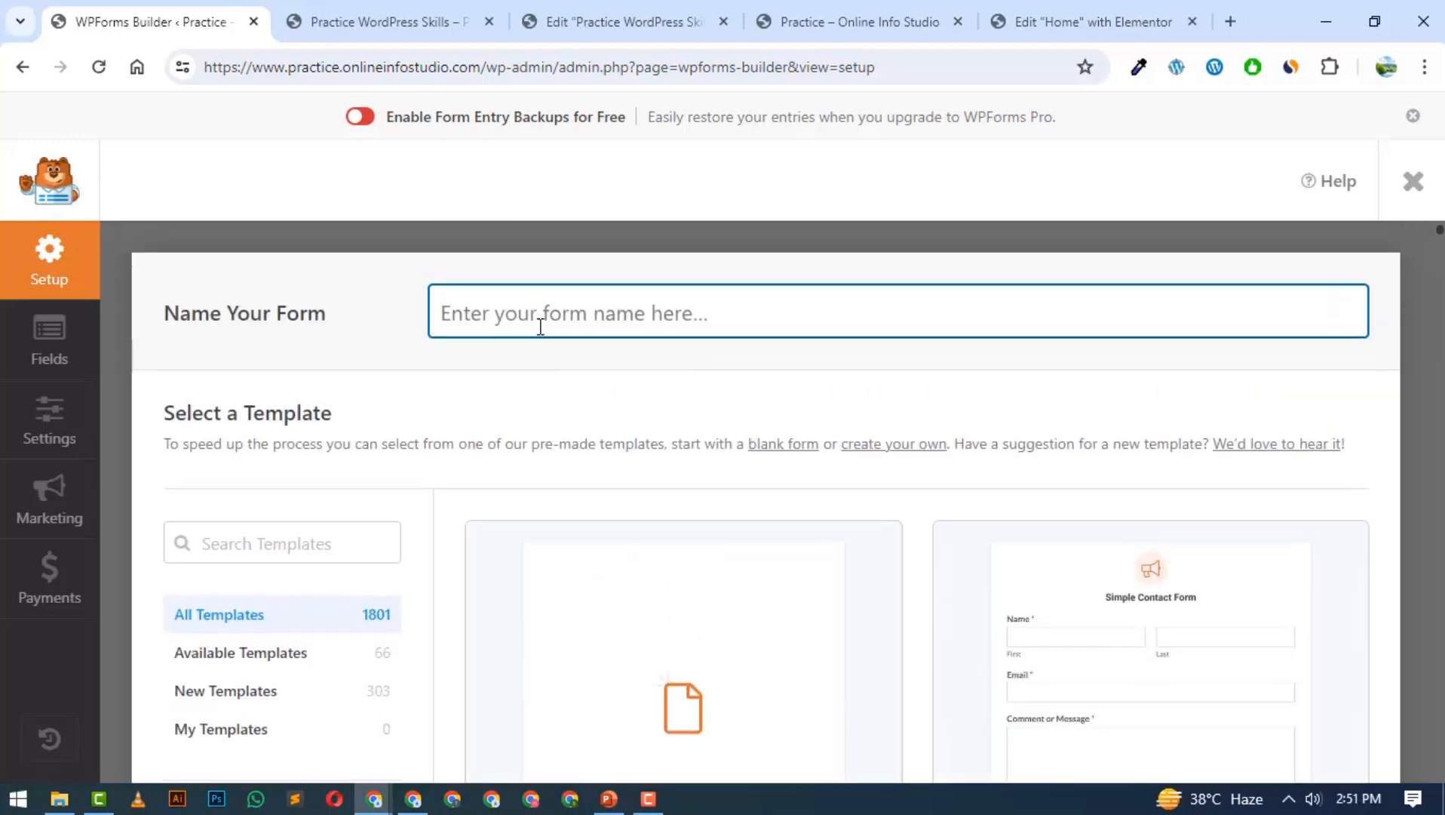
- Name the new form Contact and create it from the Blank Form template
type("C")
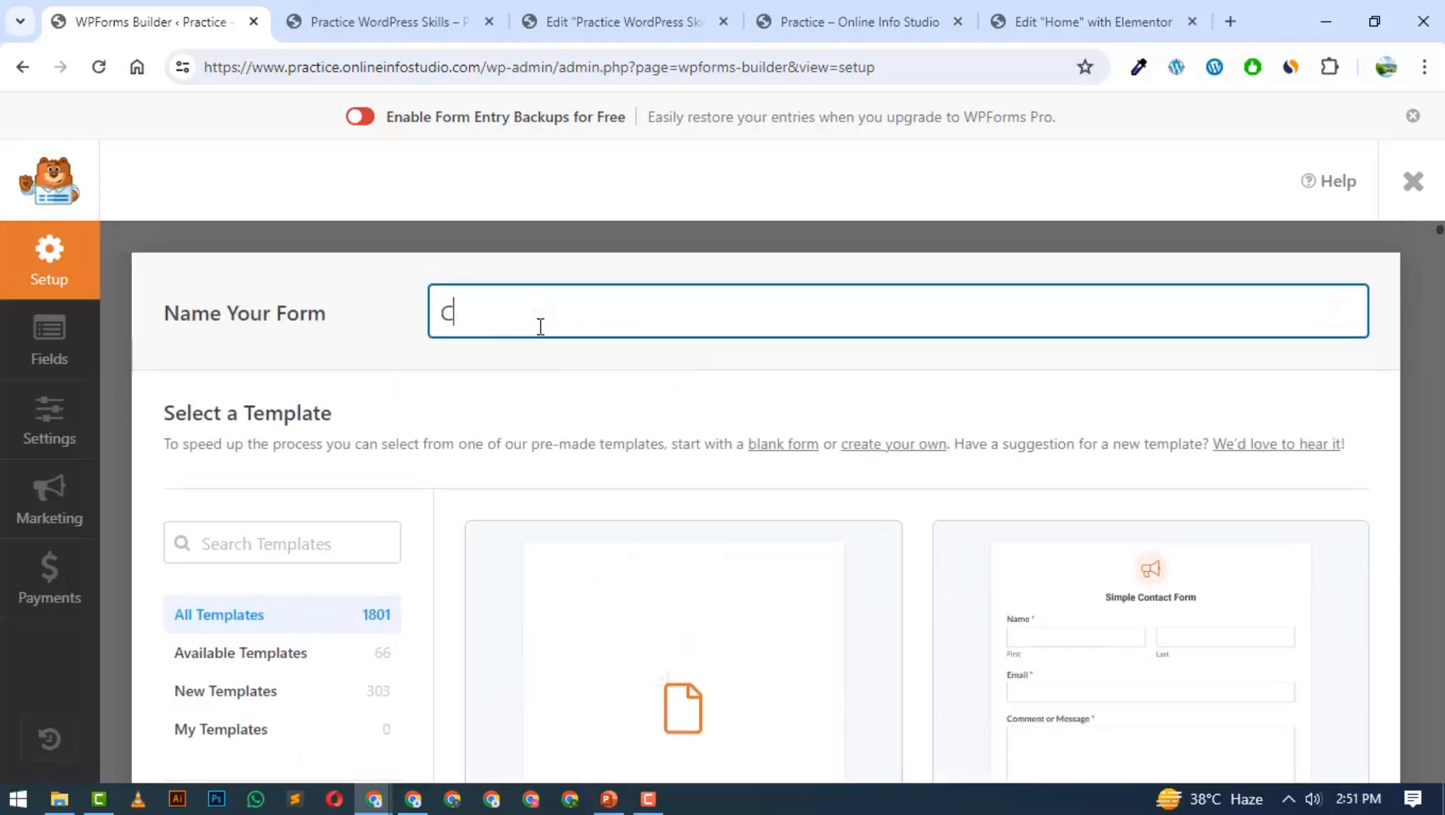
type("intact")
scroll(540, 325, "down", 4)
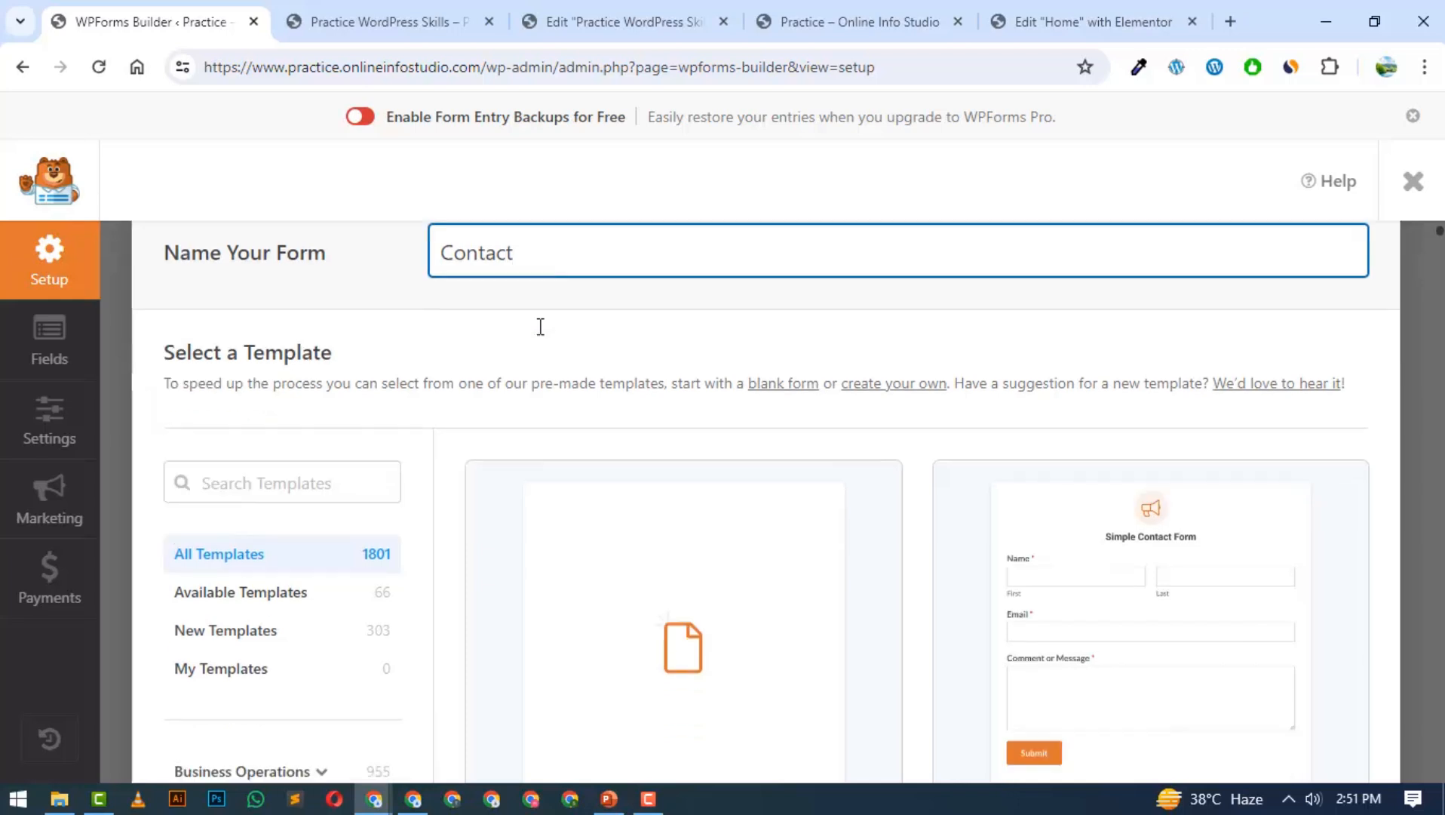
left_click(655, 641)
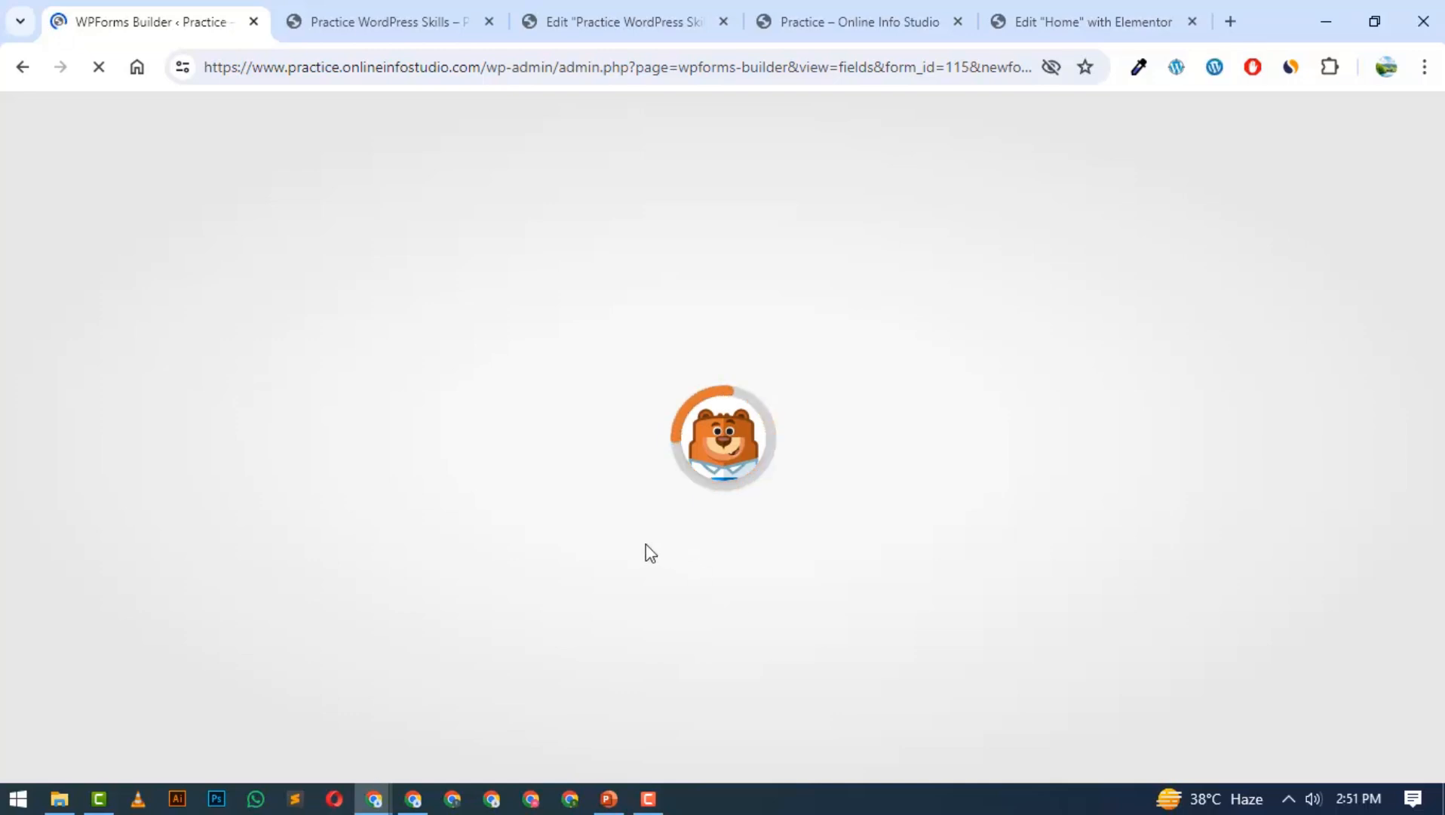
- Look through the standard, fancy and payment field types available for the Contact form
scroll(306, 317, "down", 10)
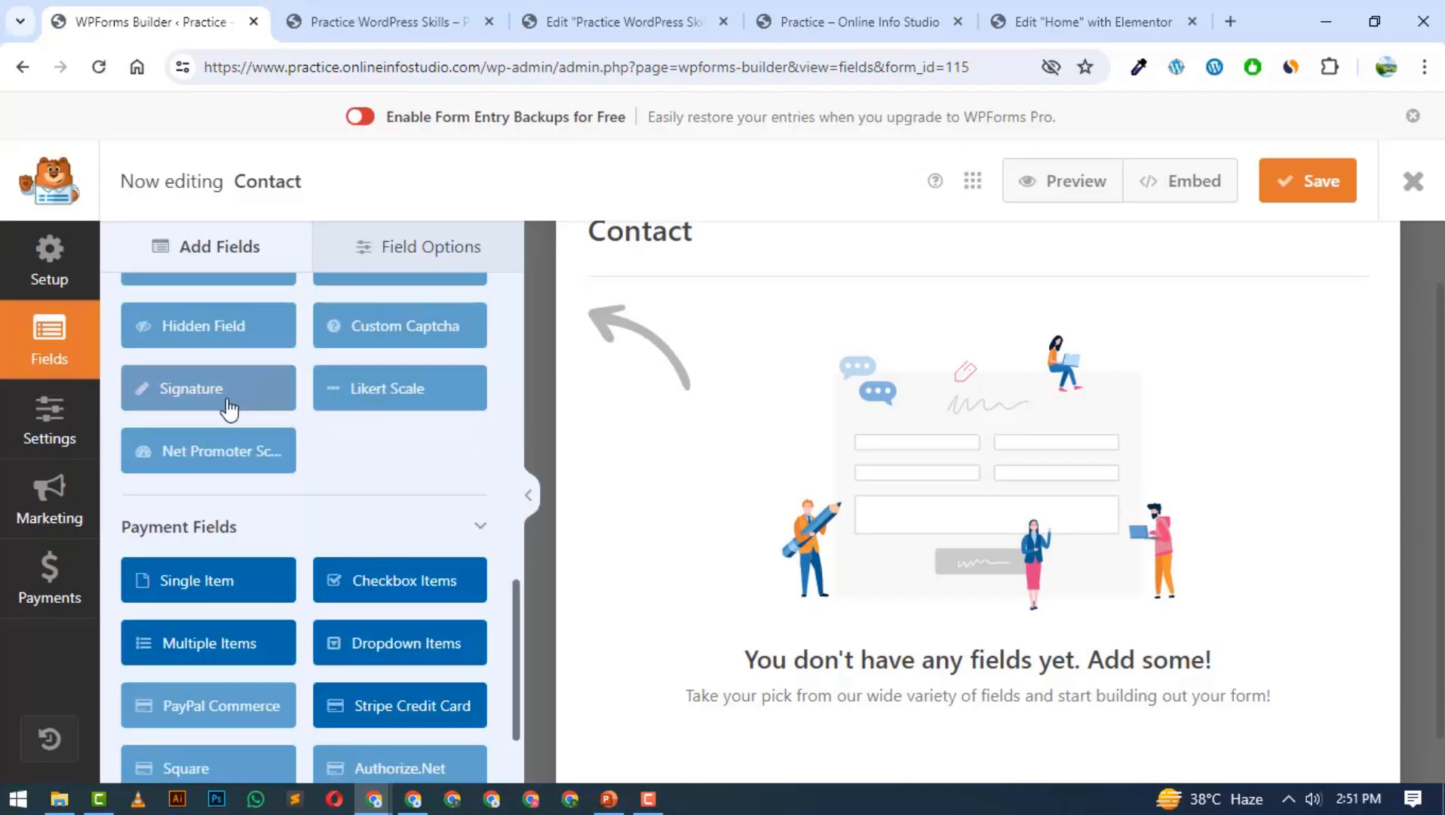
scroll(302, 382, "up", 5)
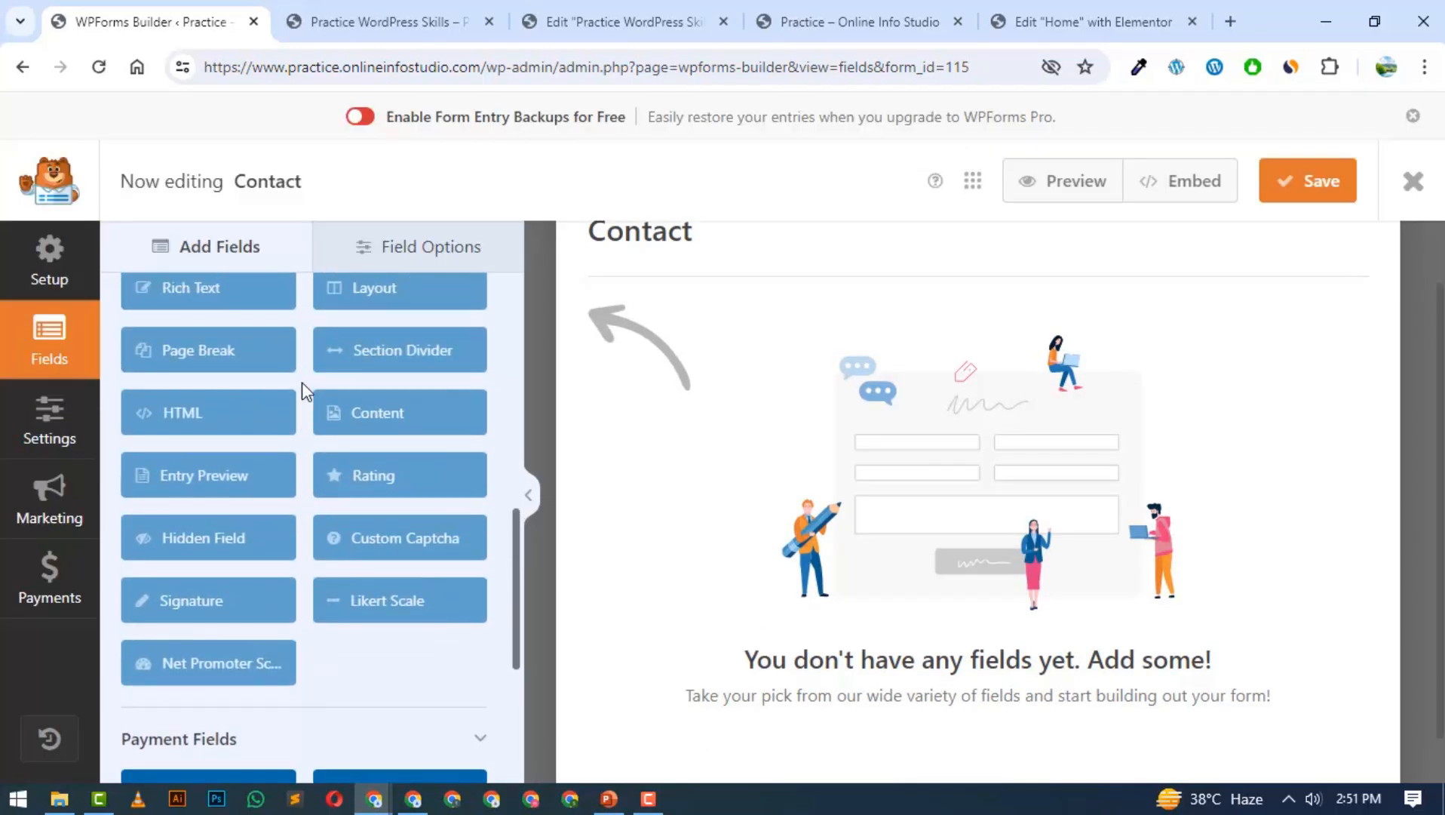
scroll(301, 382, "down", 5)
scroll(302, 381, "down", 2)
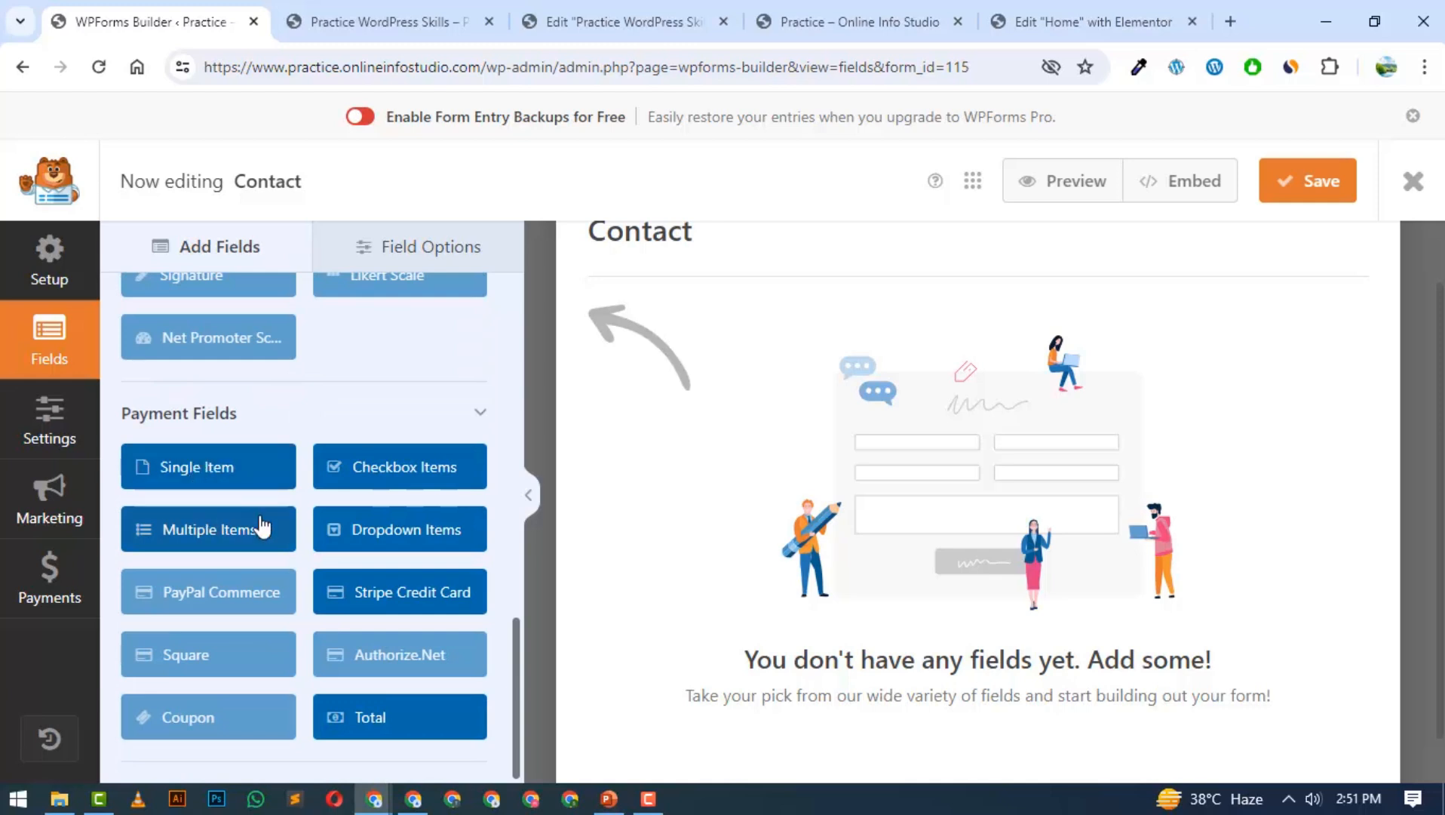
scroll(385, 478, "up", 3)
scroll(384, 478, "up", 10)
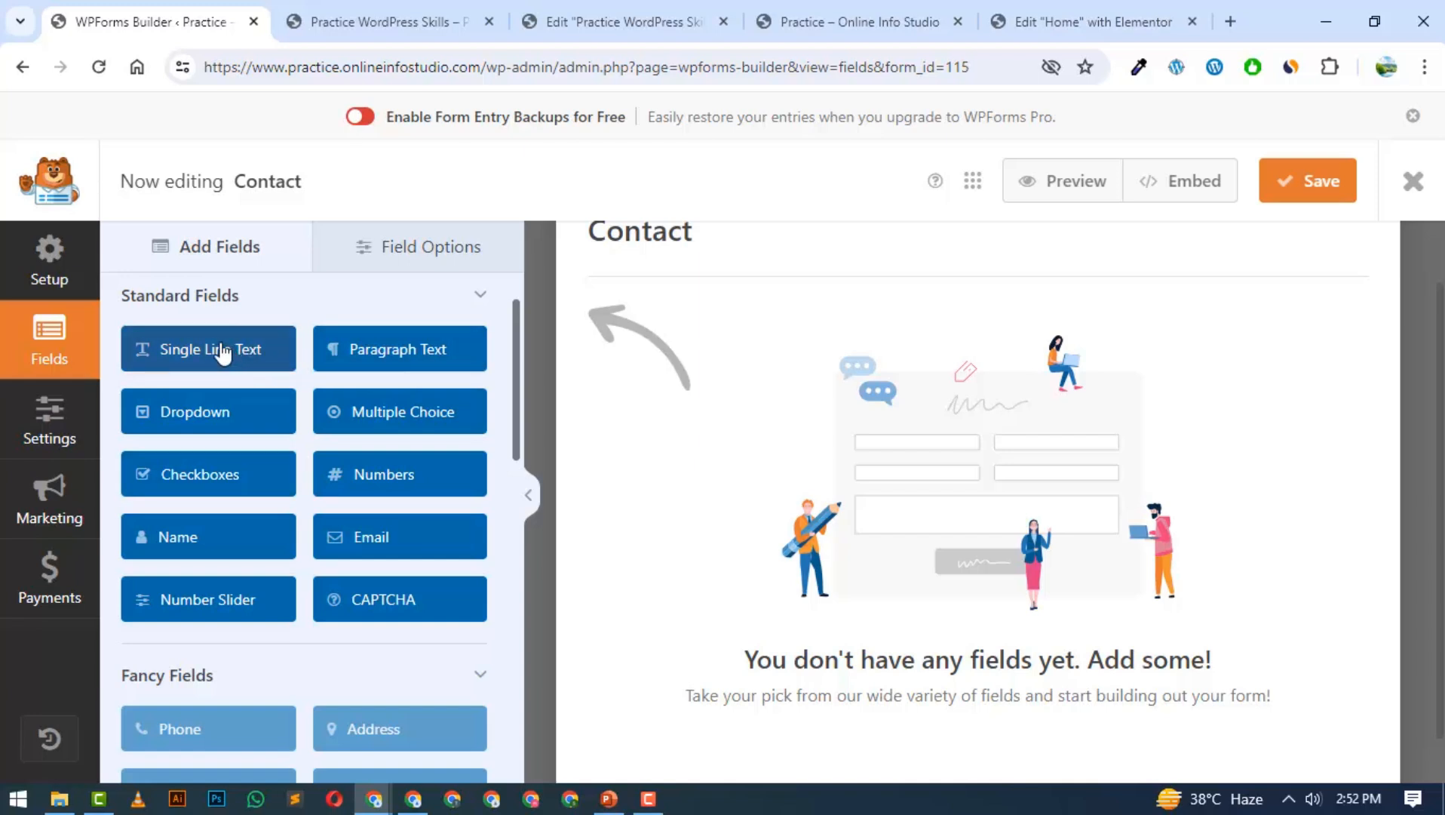
- Add a Single Line Text field to the empty form, label it Name and make it required
left_click_drag(198, 358, 861, 407)
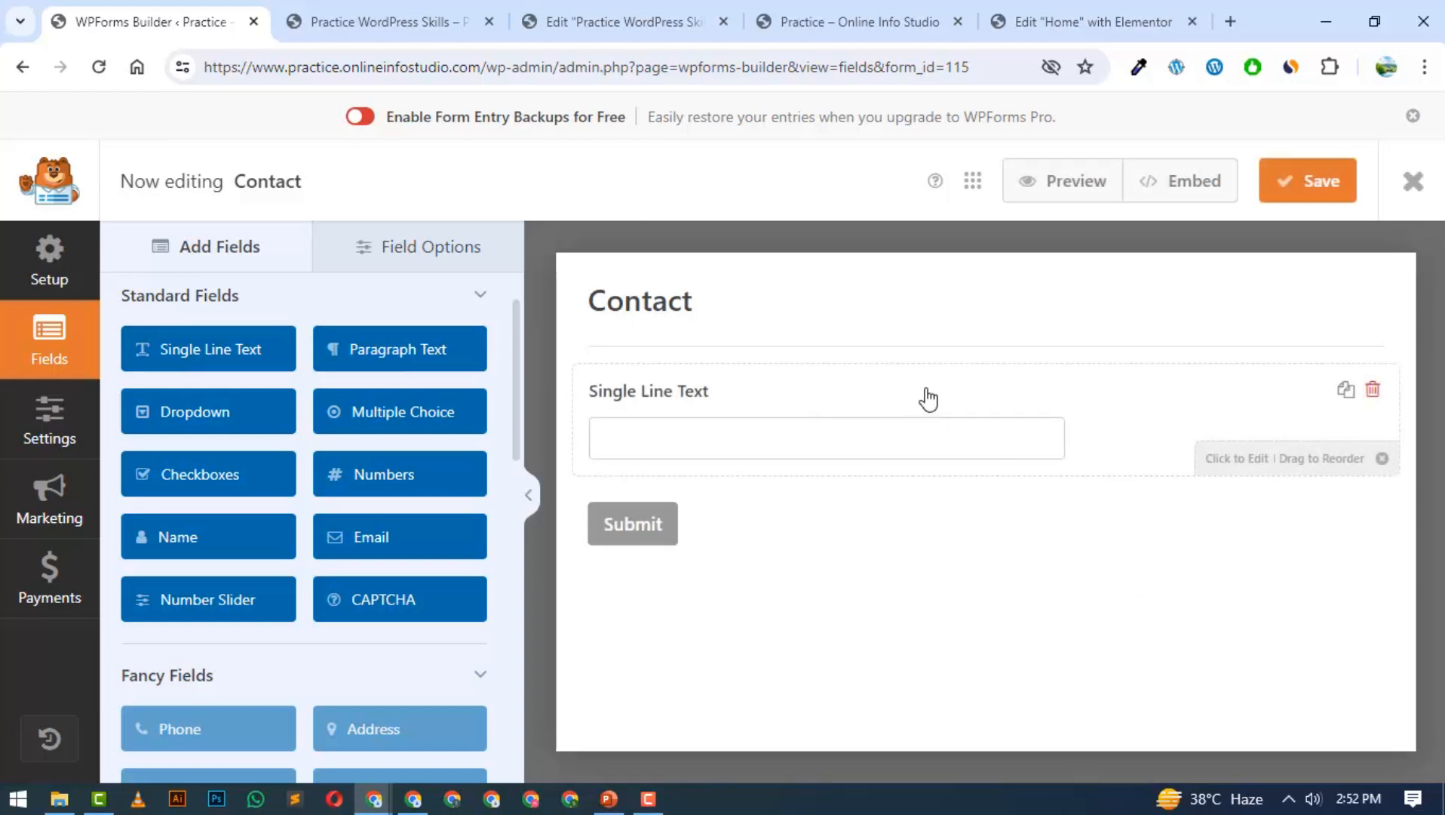
left_click(927, 398)
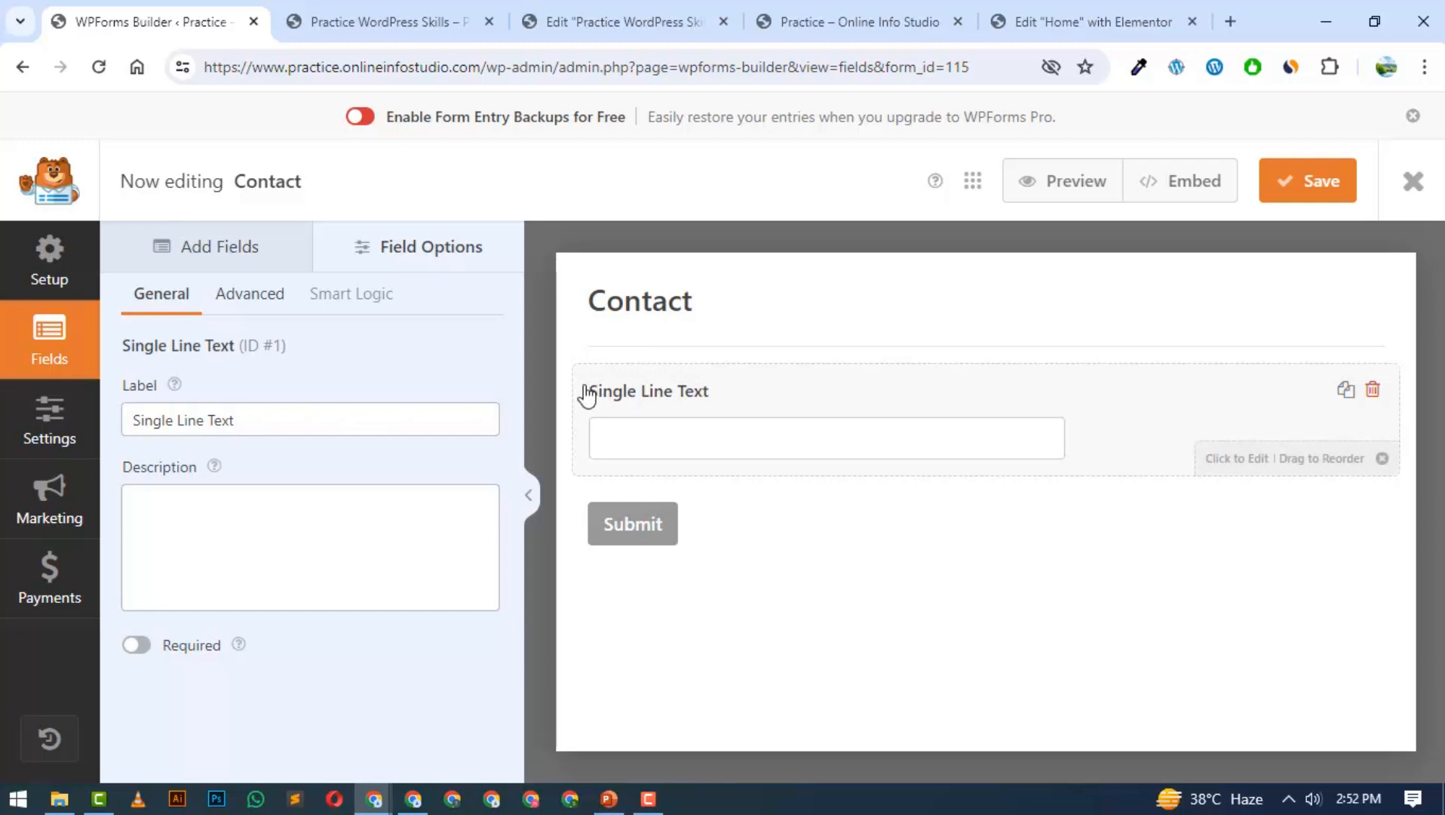
triple_click(391, 417)
type("Name")
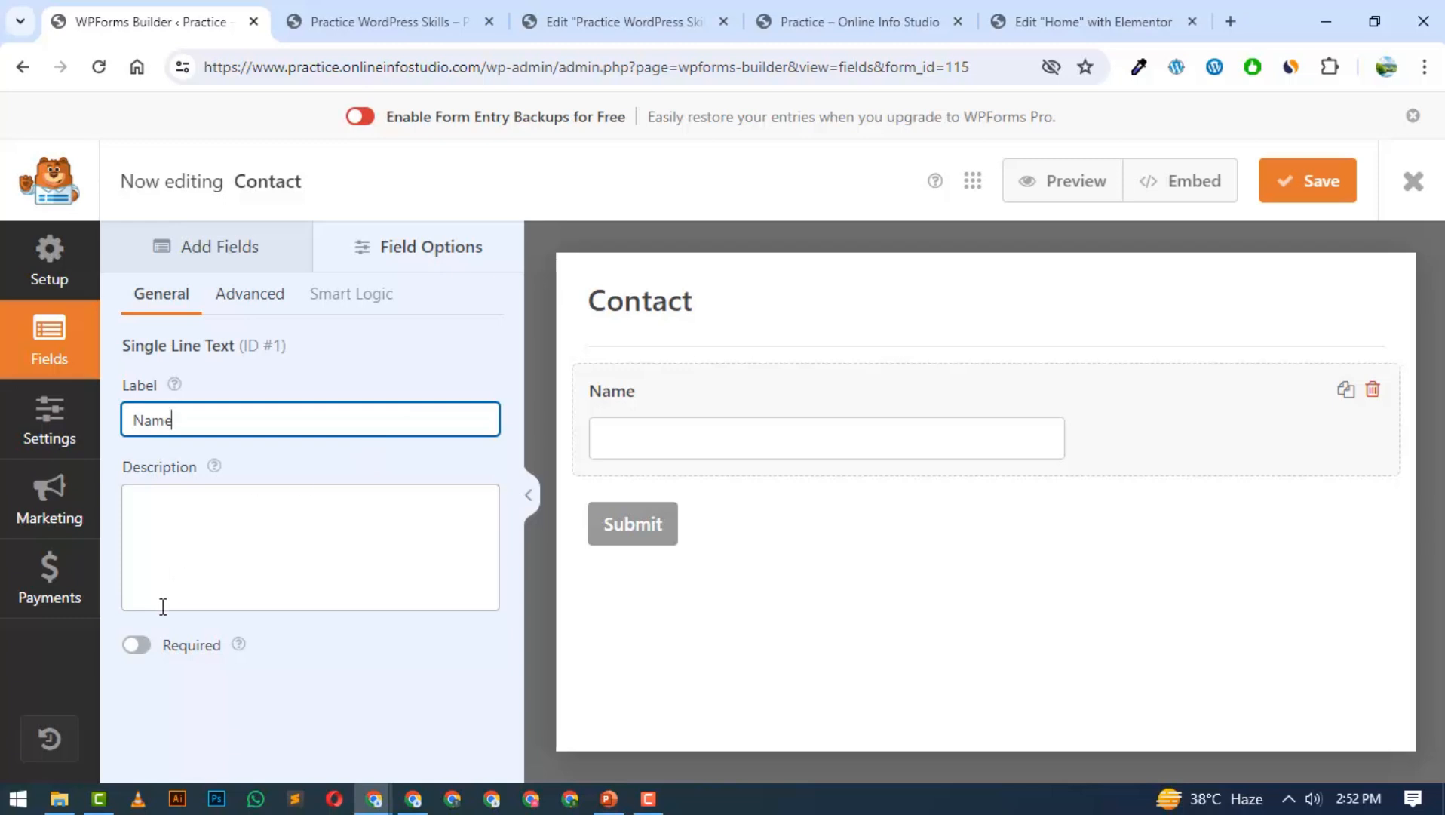
left_click(137, 645)
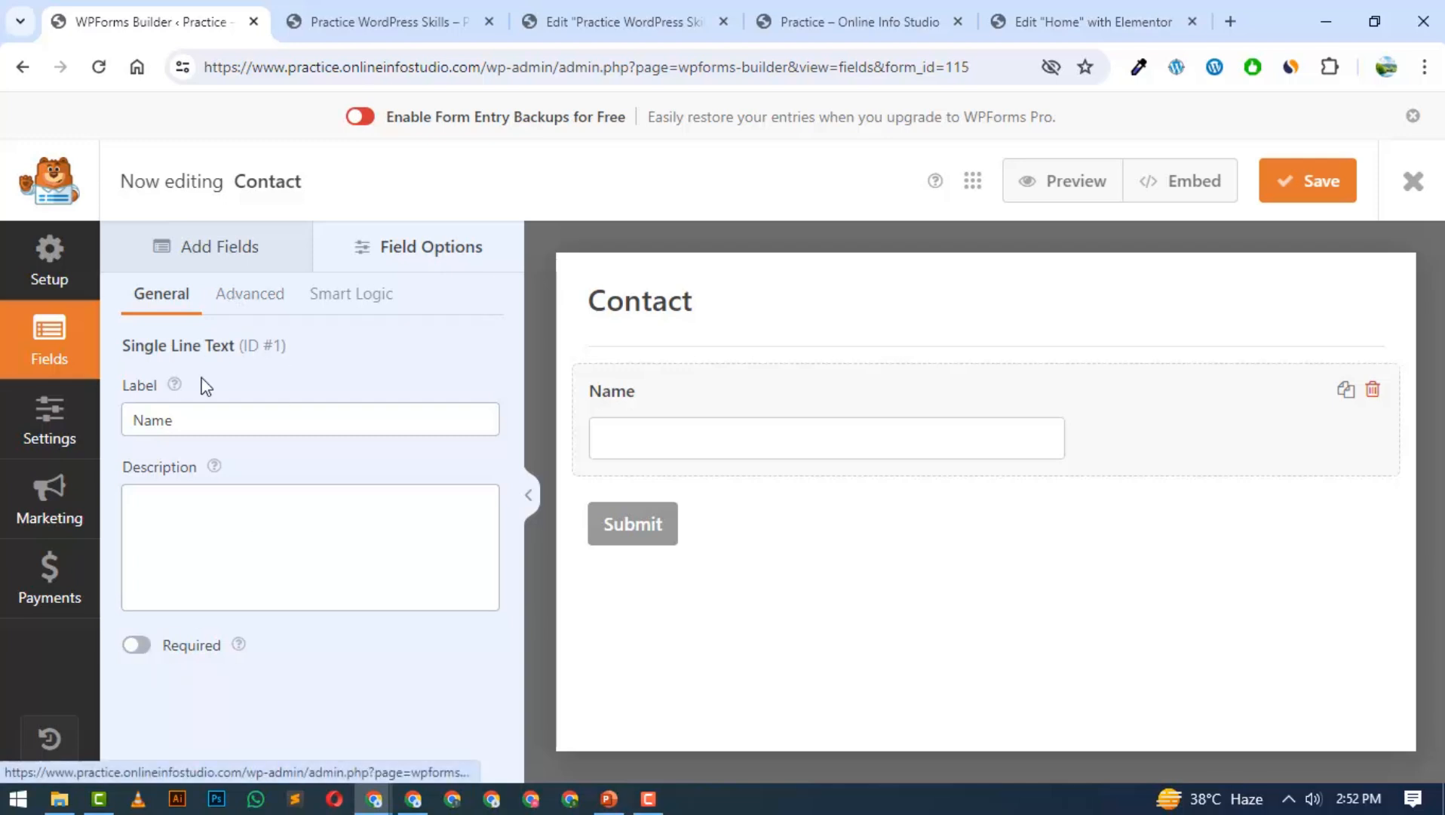
left_click(137, 644)
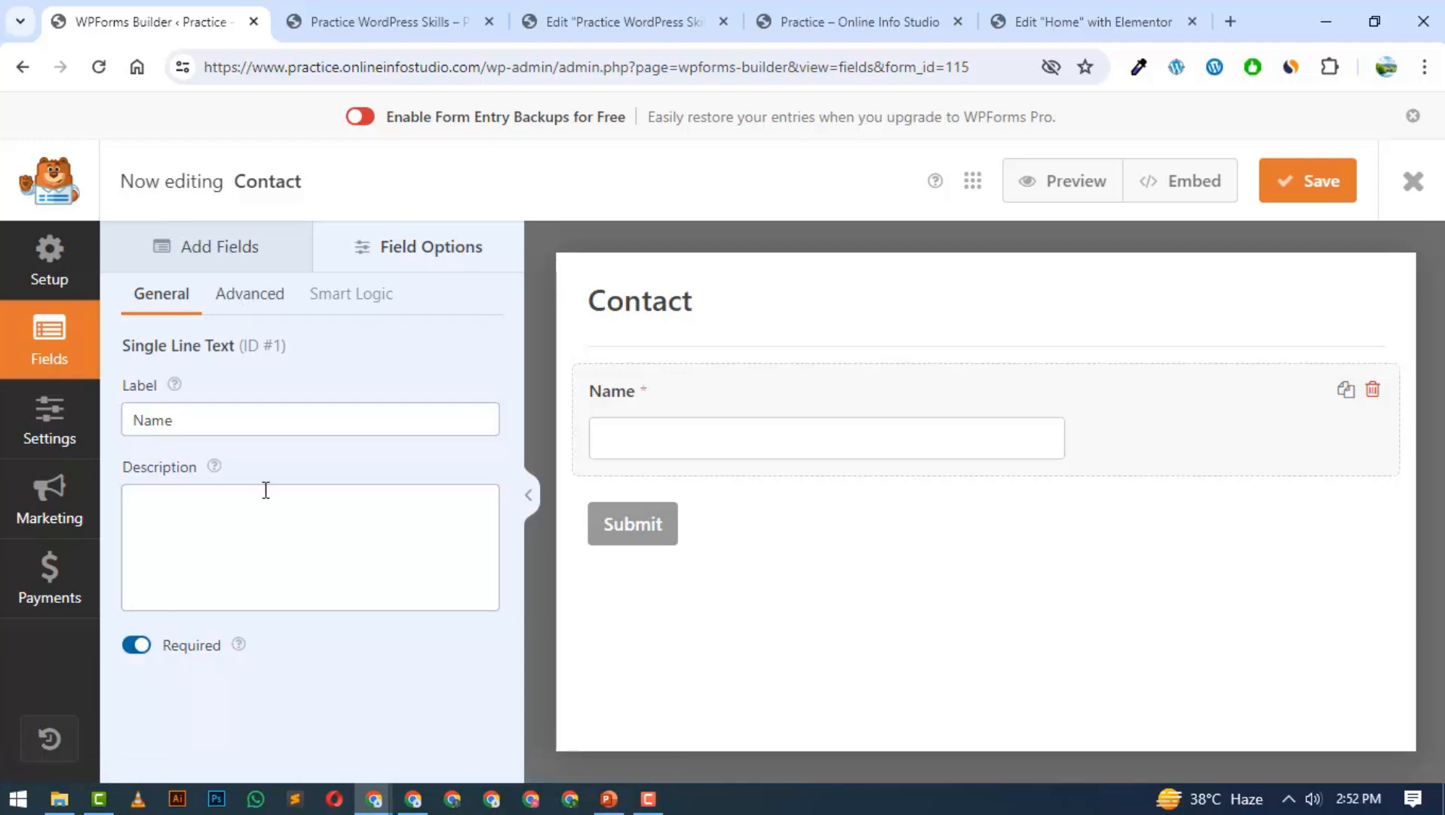
- Set the Name field's size to Large with the placeholder text Your Name, and hide its label
left_click(251, 301)
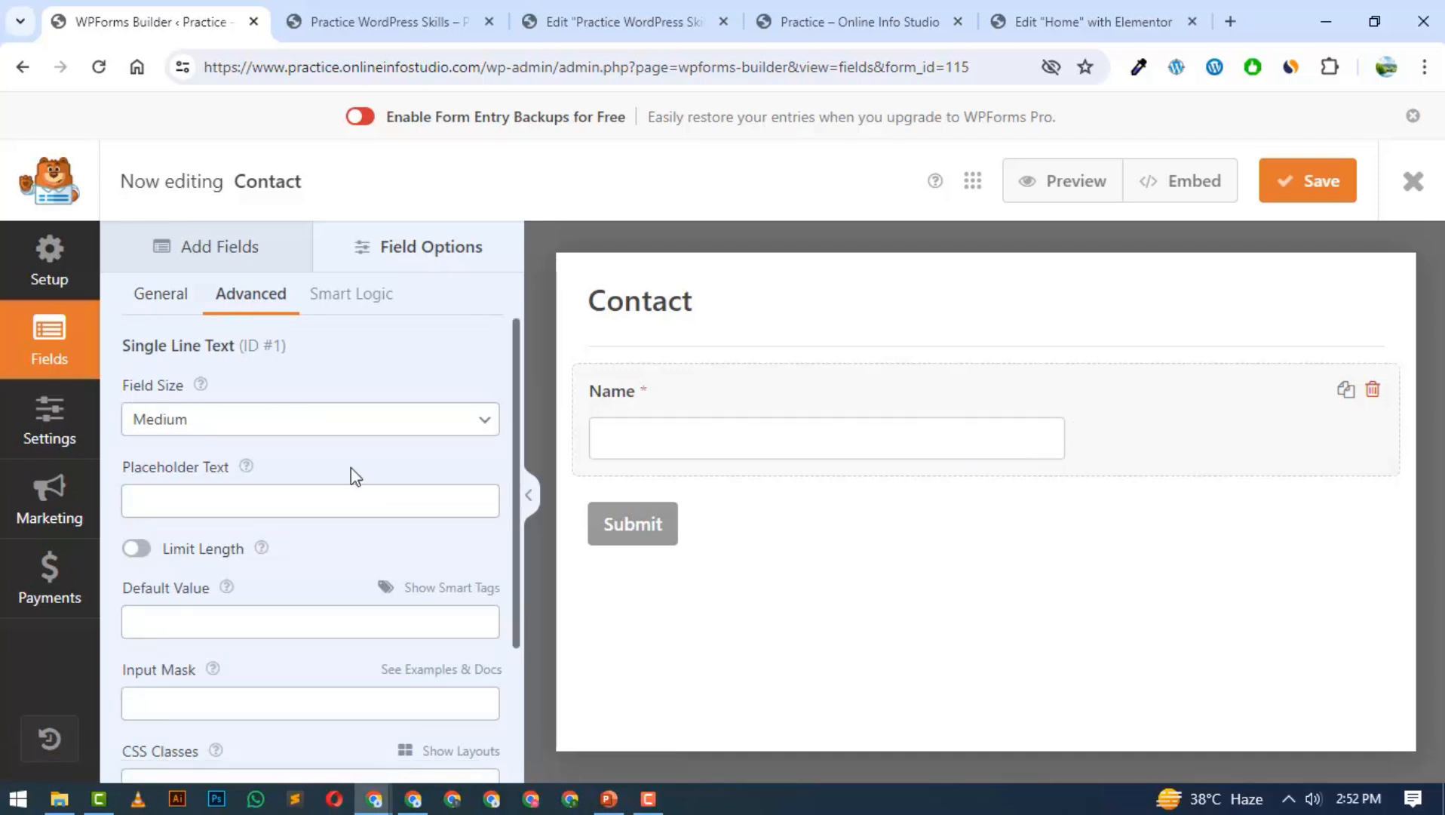
left_click(347, 433)
left_click(214, 489)
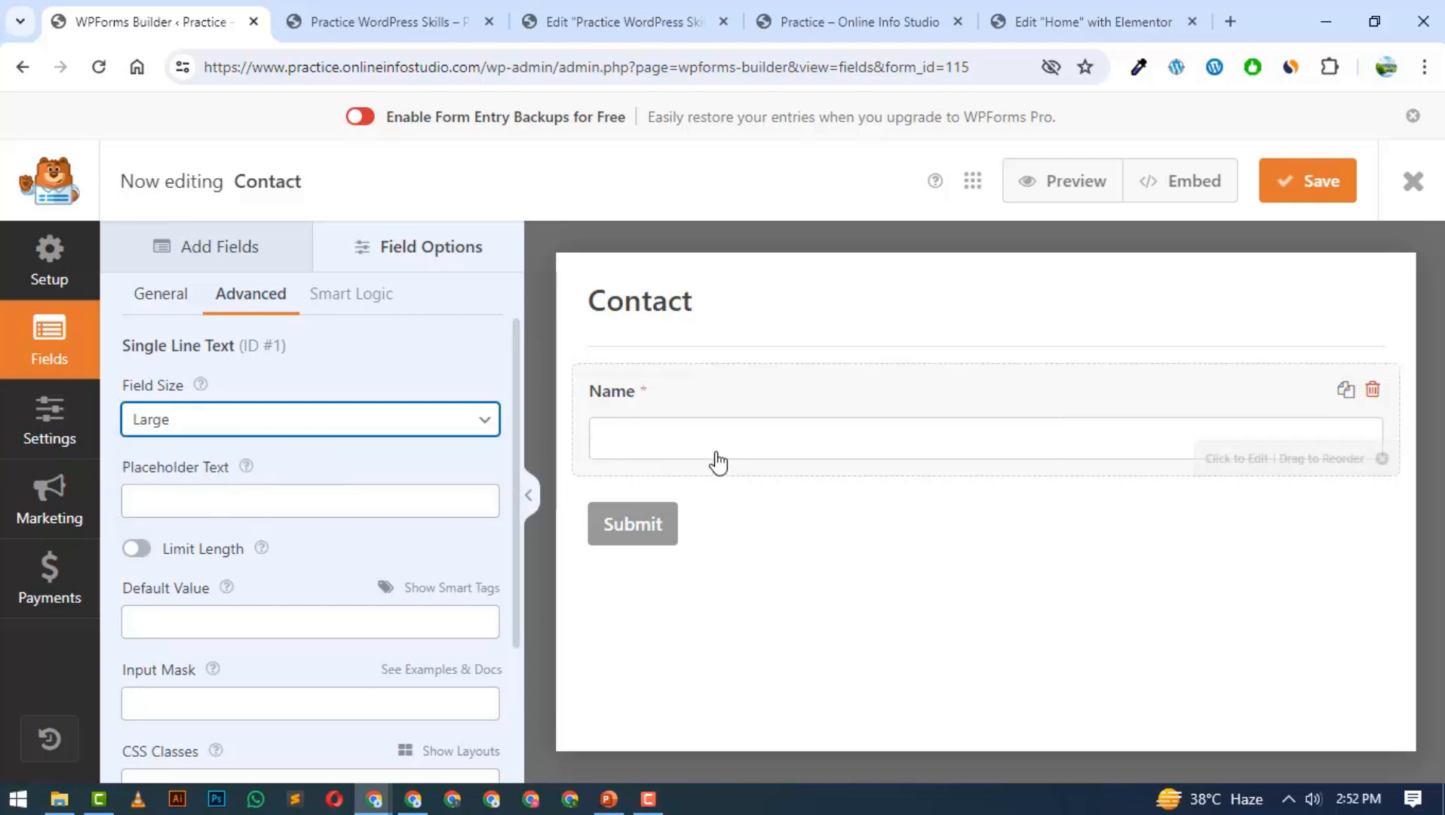
left_click(412, 510)
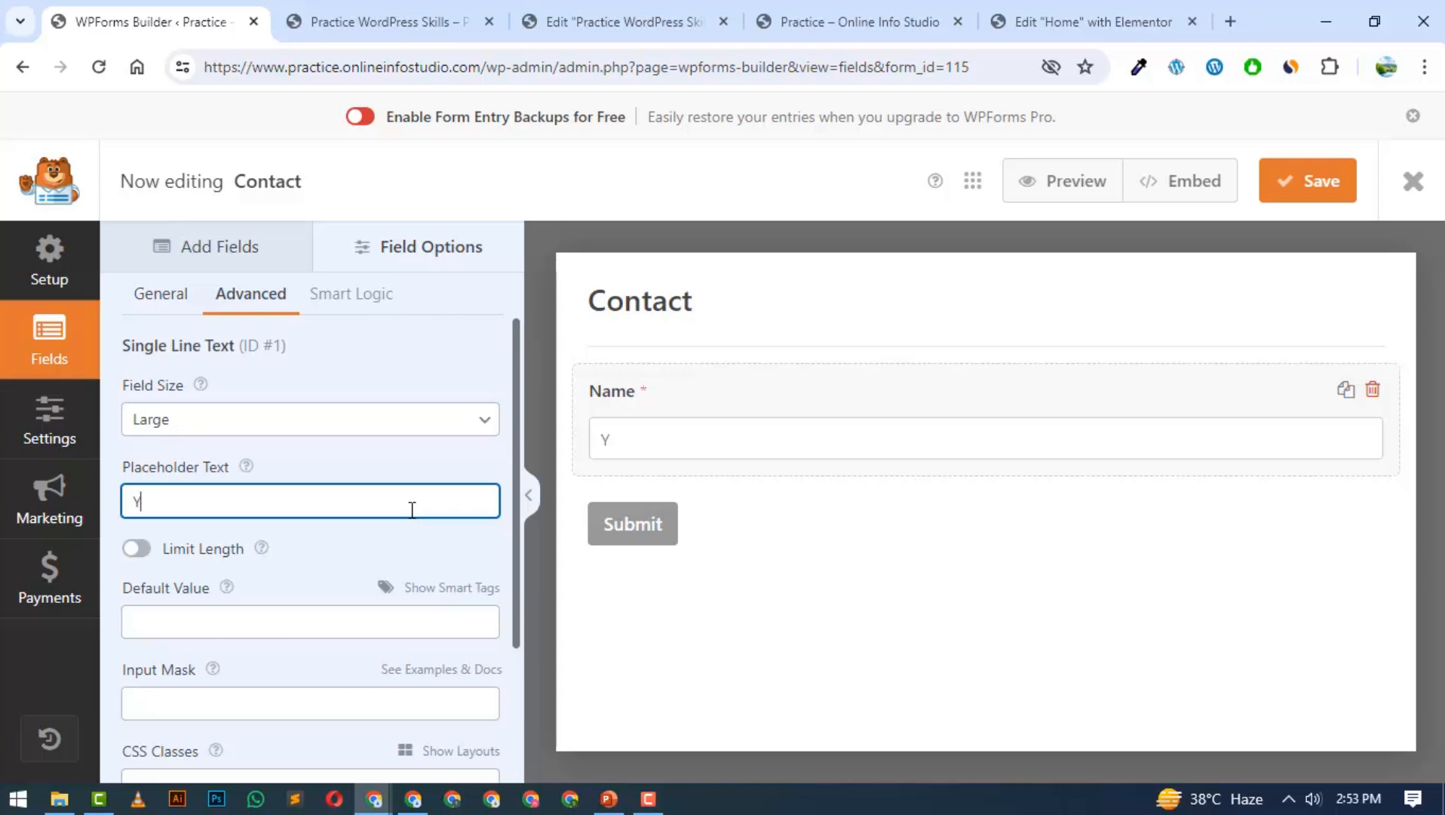
type("Your Name")
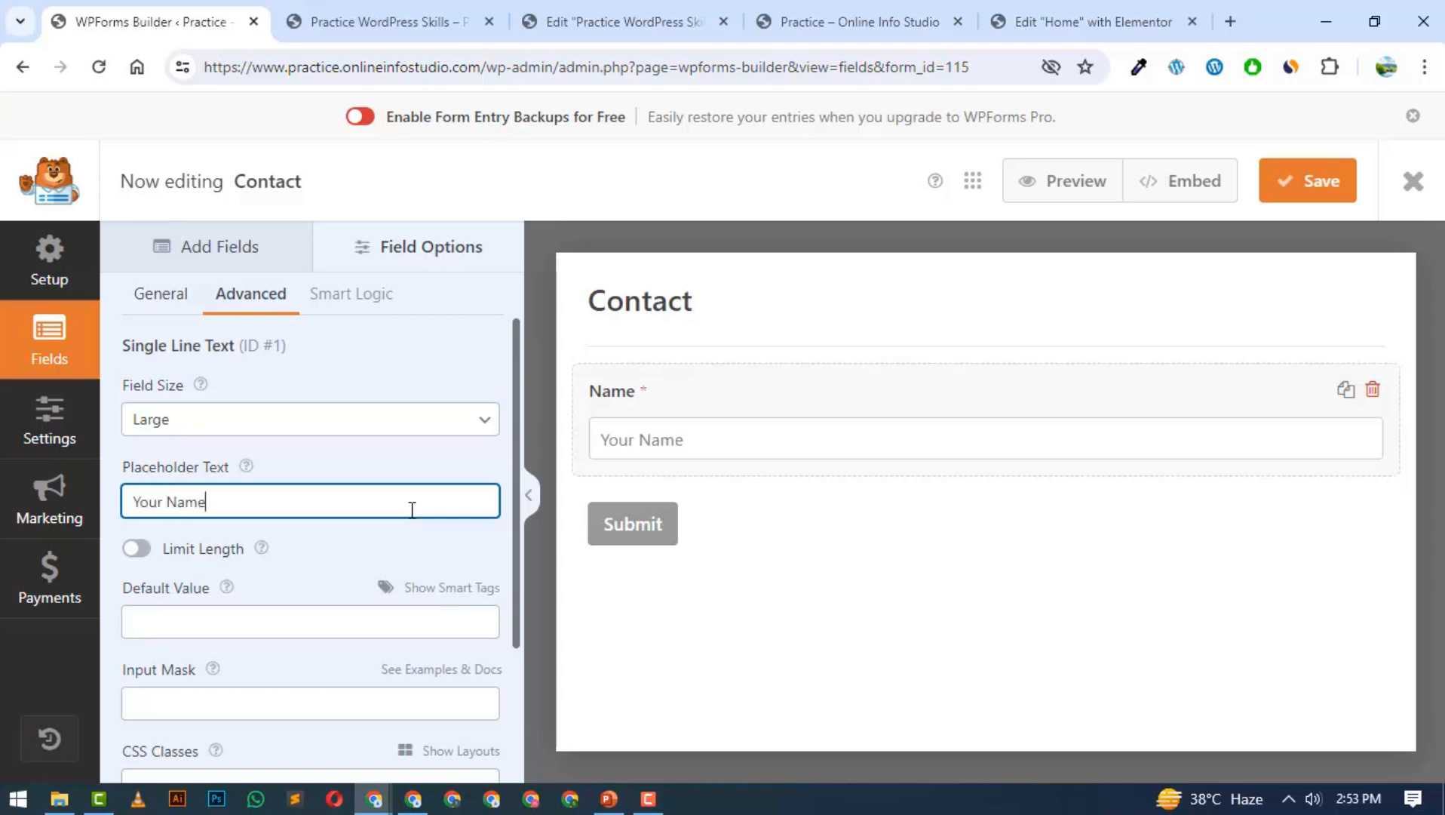
scroll(402, 507, "down", 2)
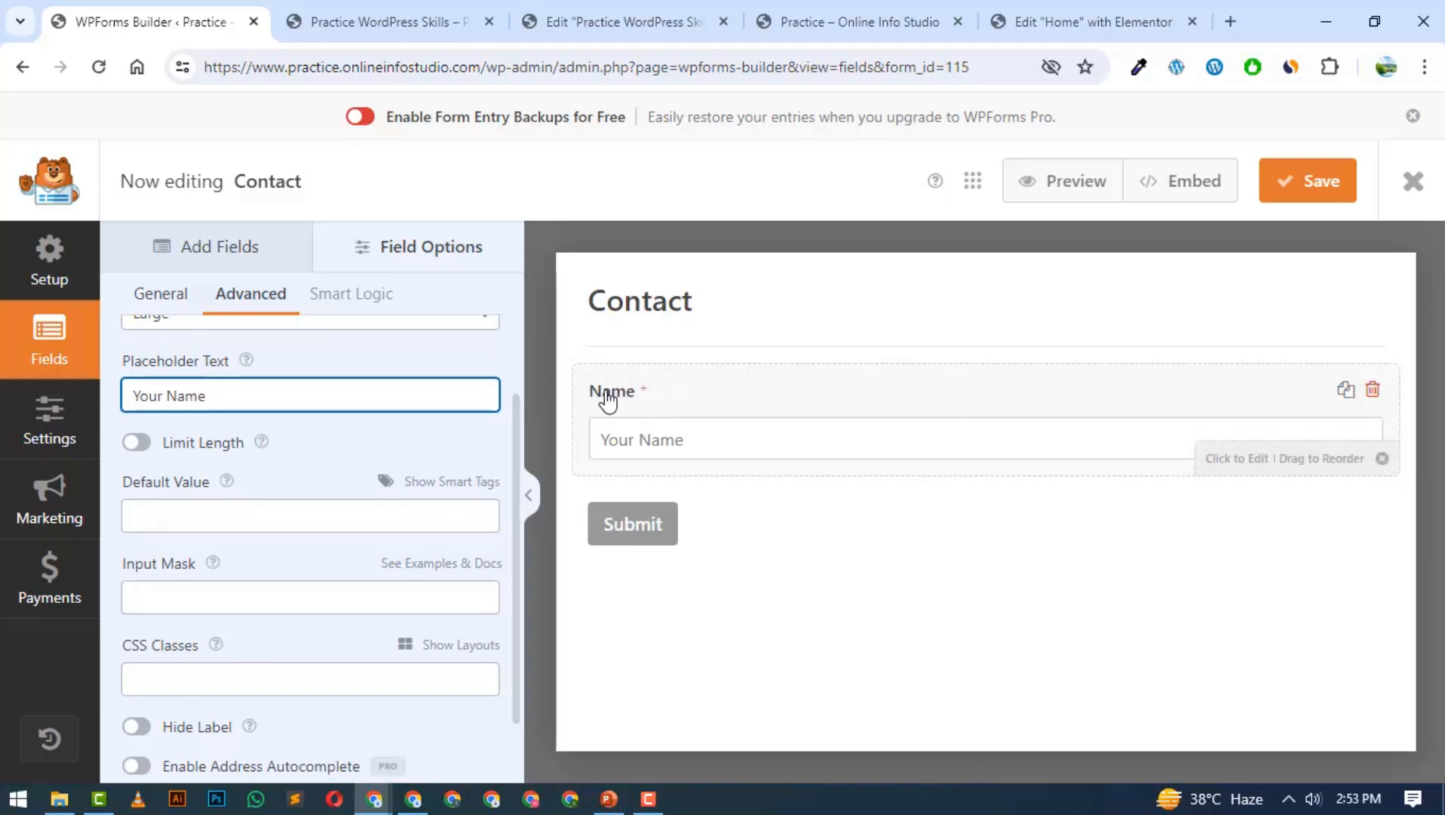
left_click(143, 730)
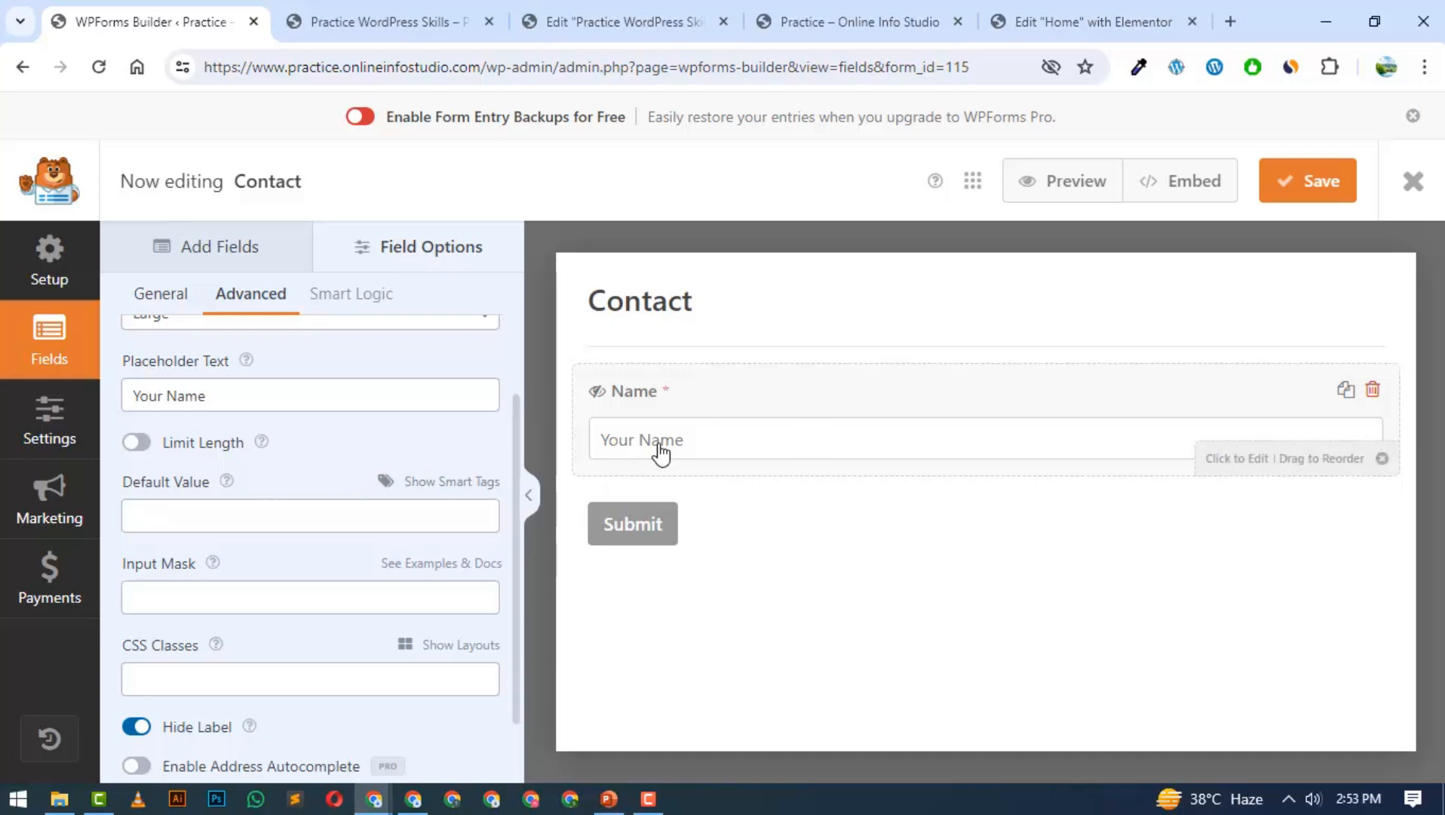
left_click(348, 514)
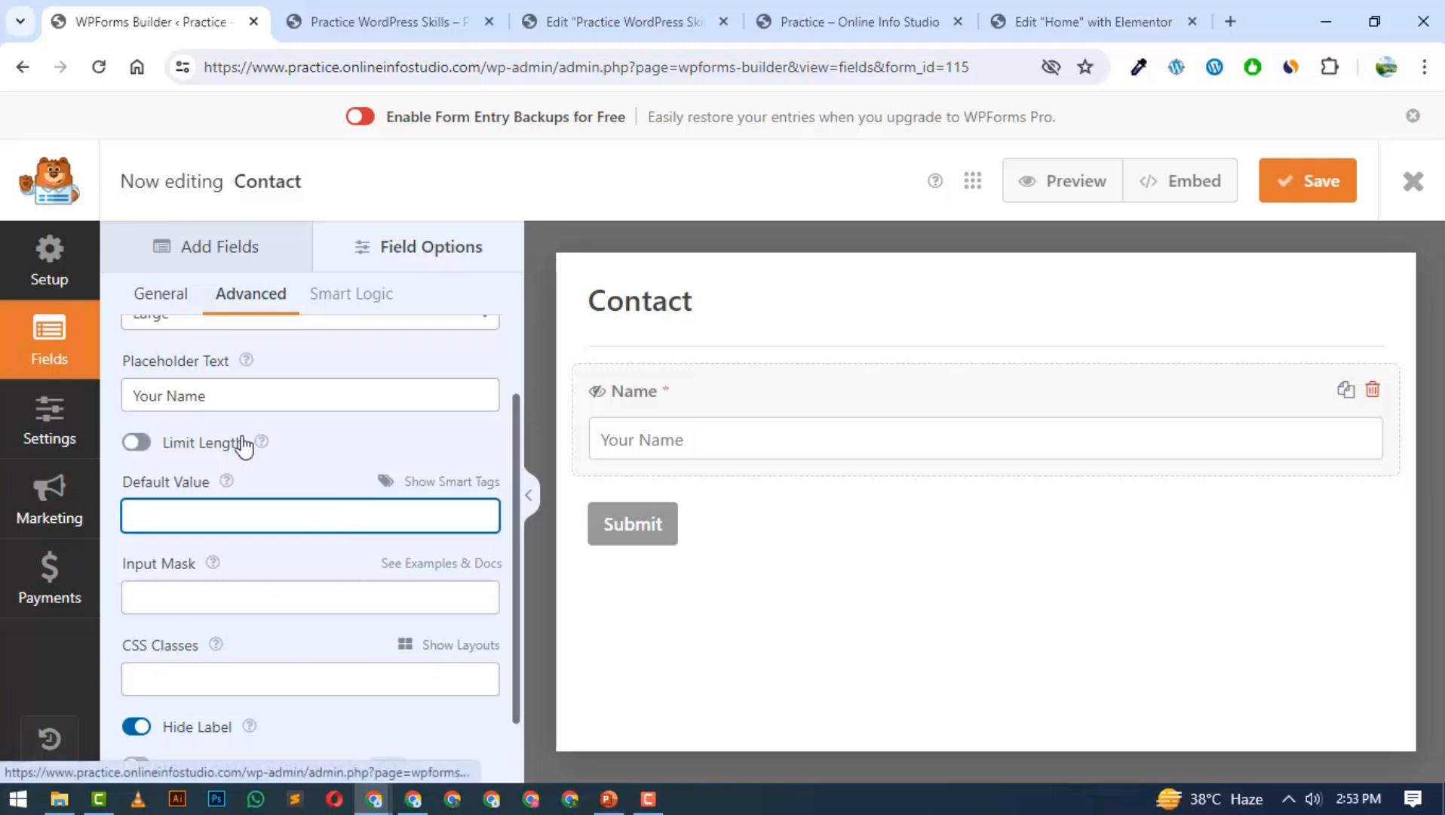
- Add a Numbers field below the Name field and make it required
left_click(216, 253)
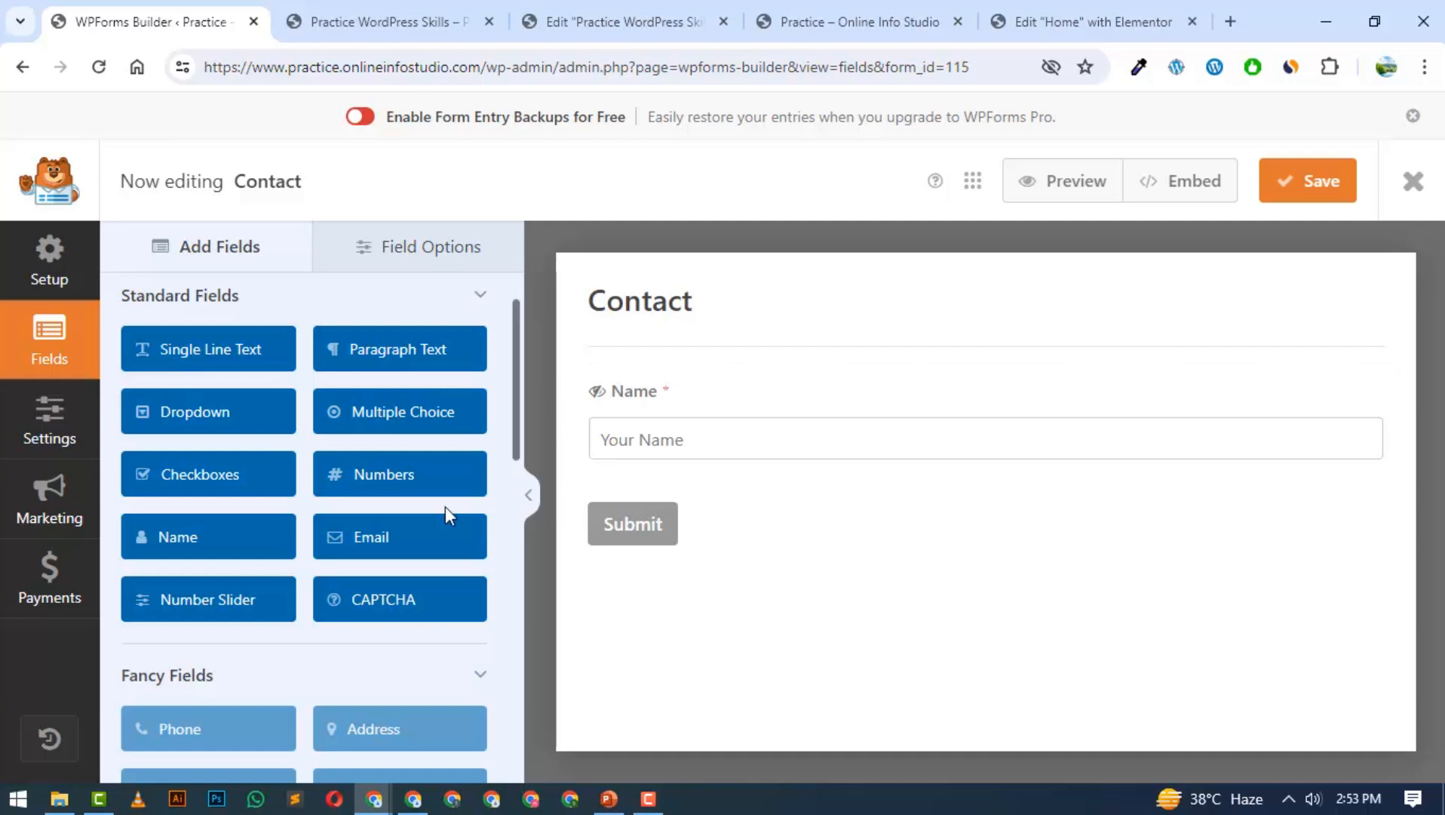
scroll(390, 494, "down", 3)
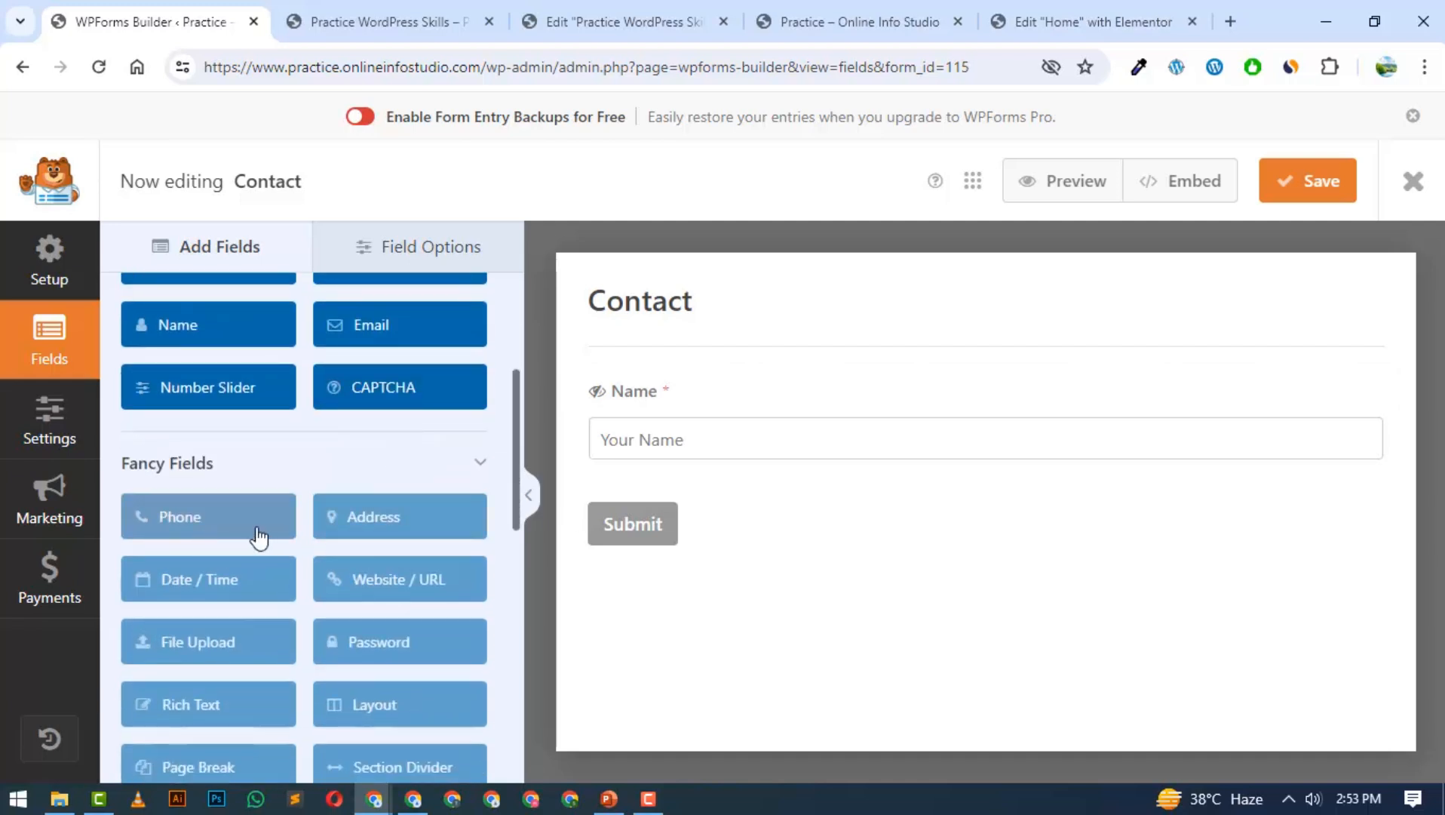
scroll(189, 516, "up", 3)
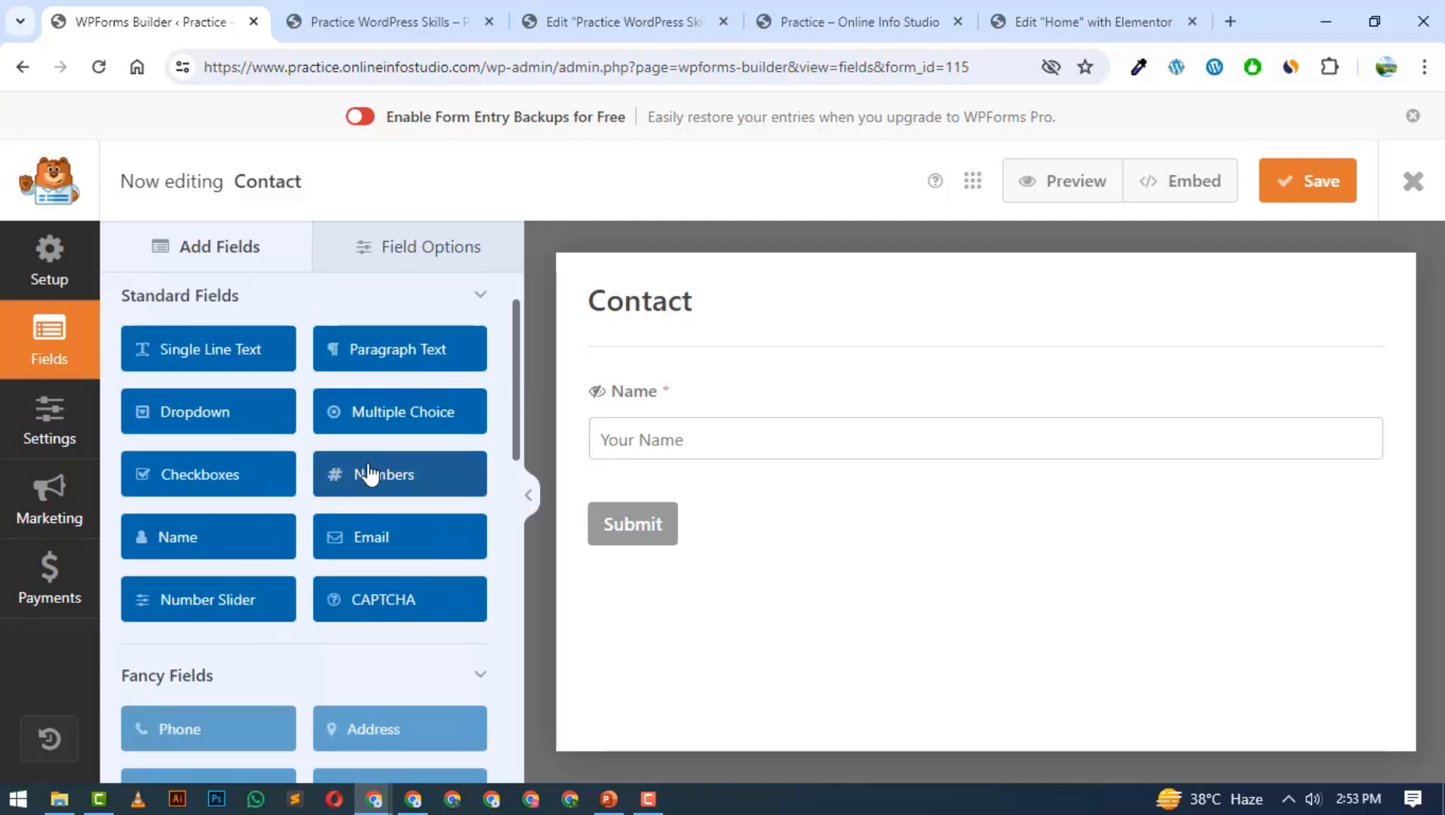
left_click_drag(359, 479, 642, 531)
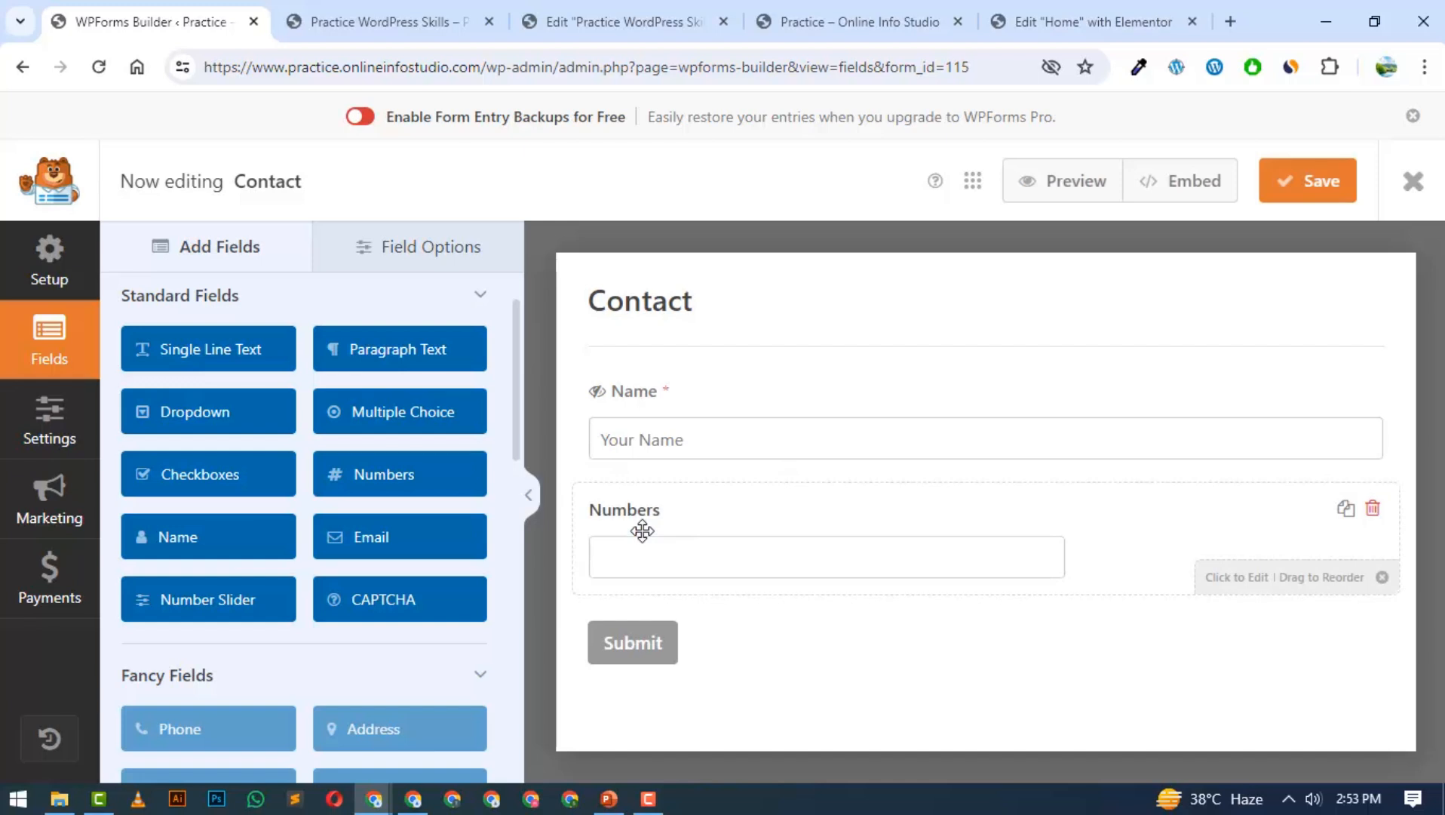
left_click(647, 523)
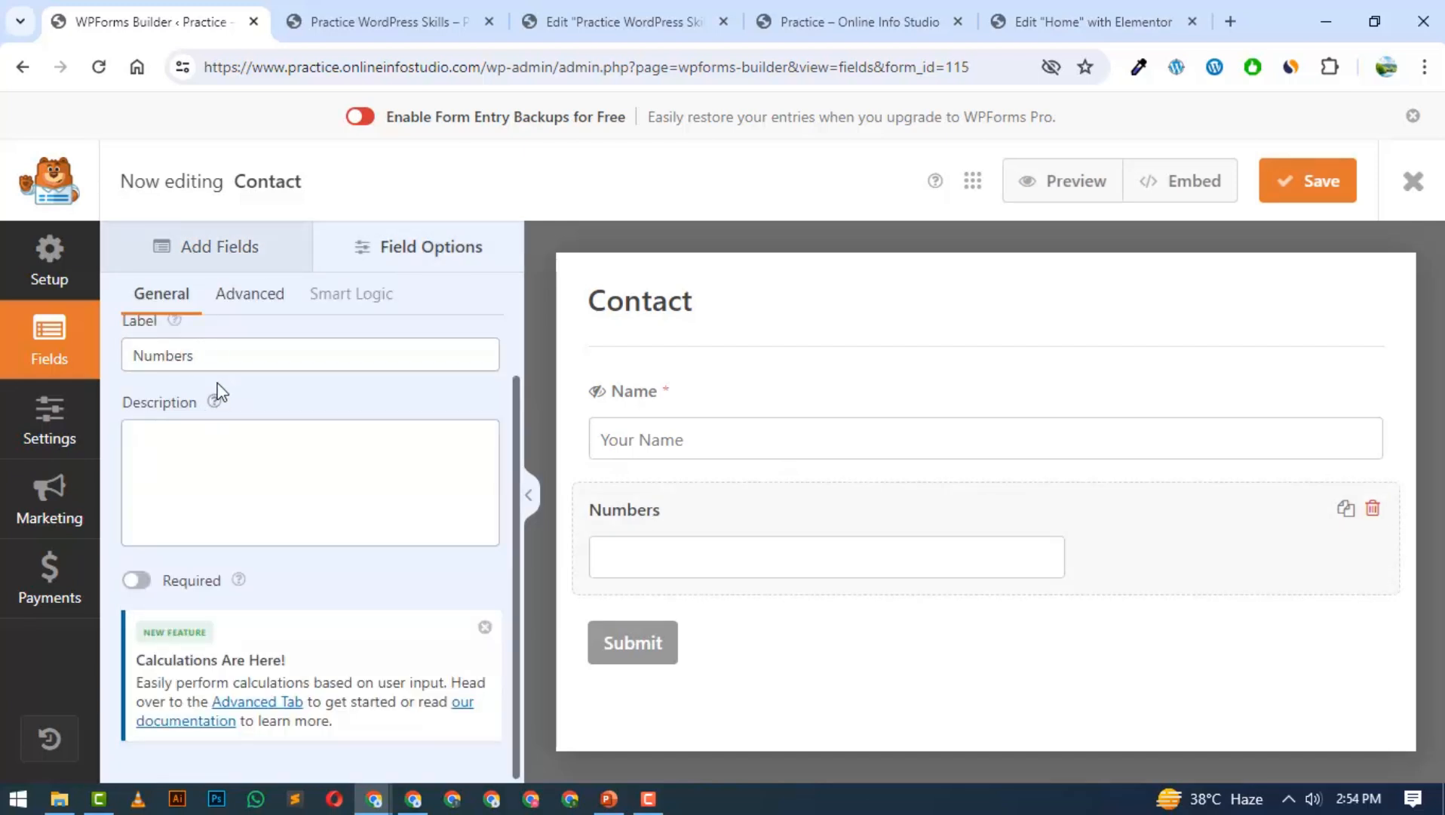
left_click(140, 582)
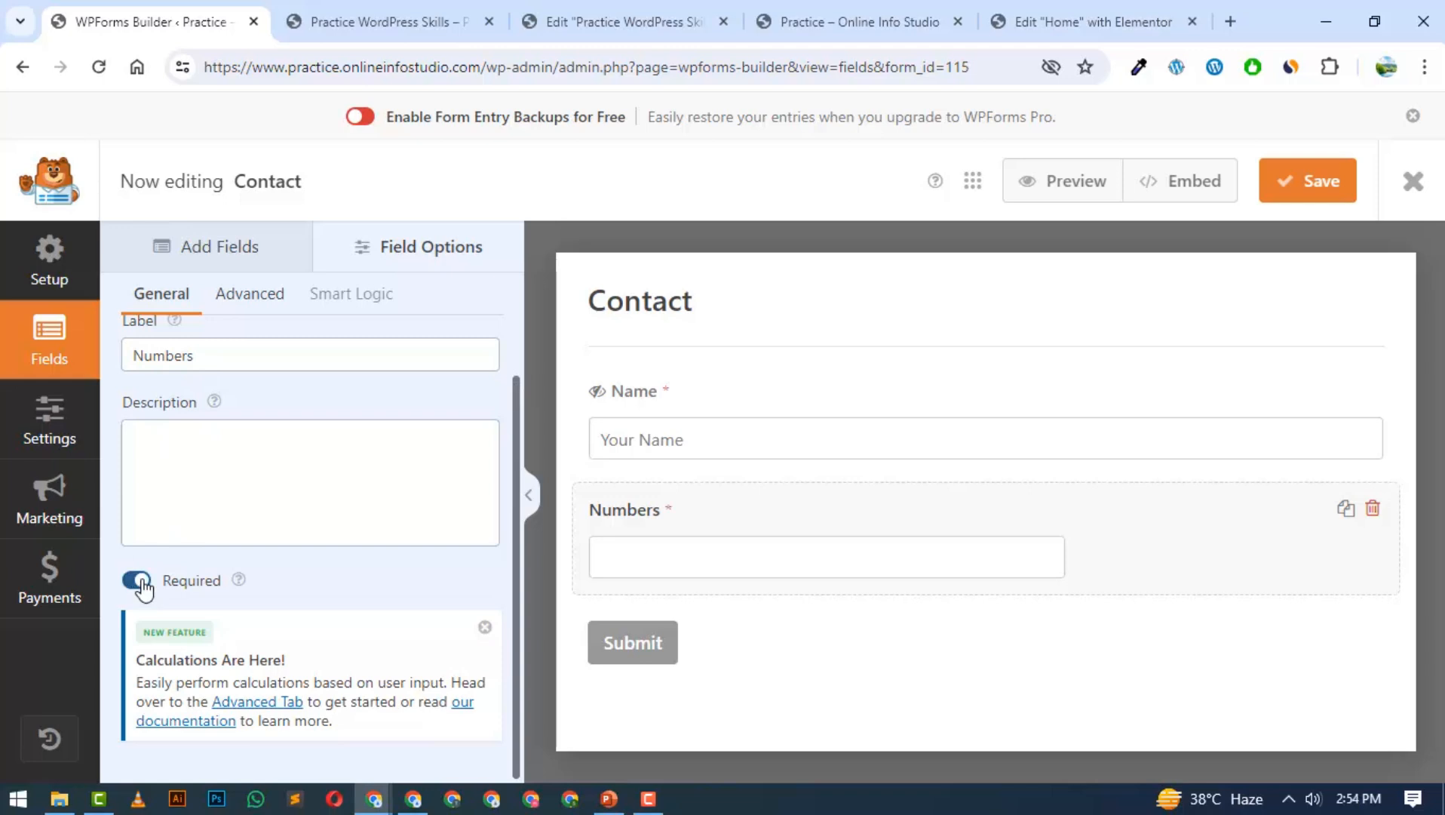
- Set the Numbers field's size to Large with the placeholder text Phone Number, and hide its label
left_click(262, 310)
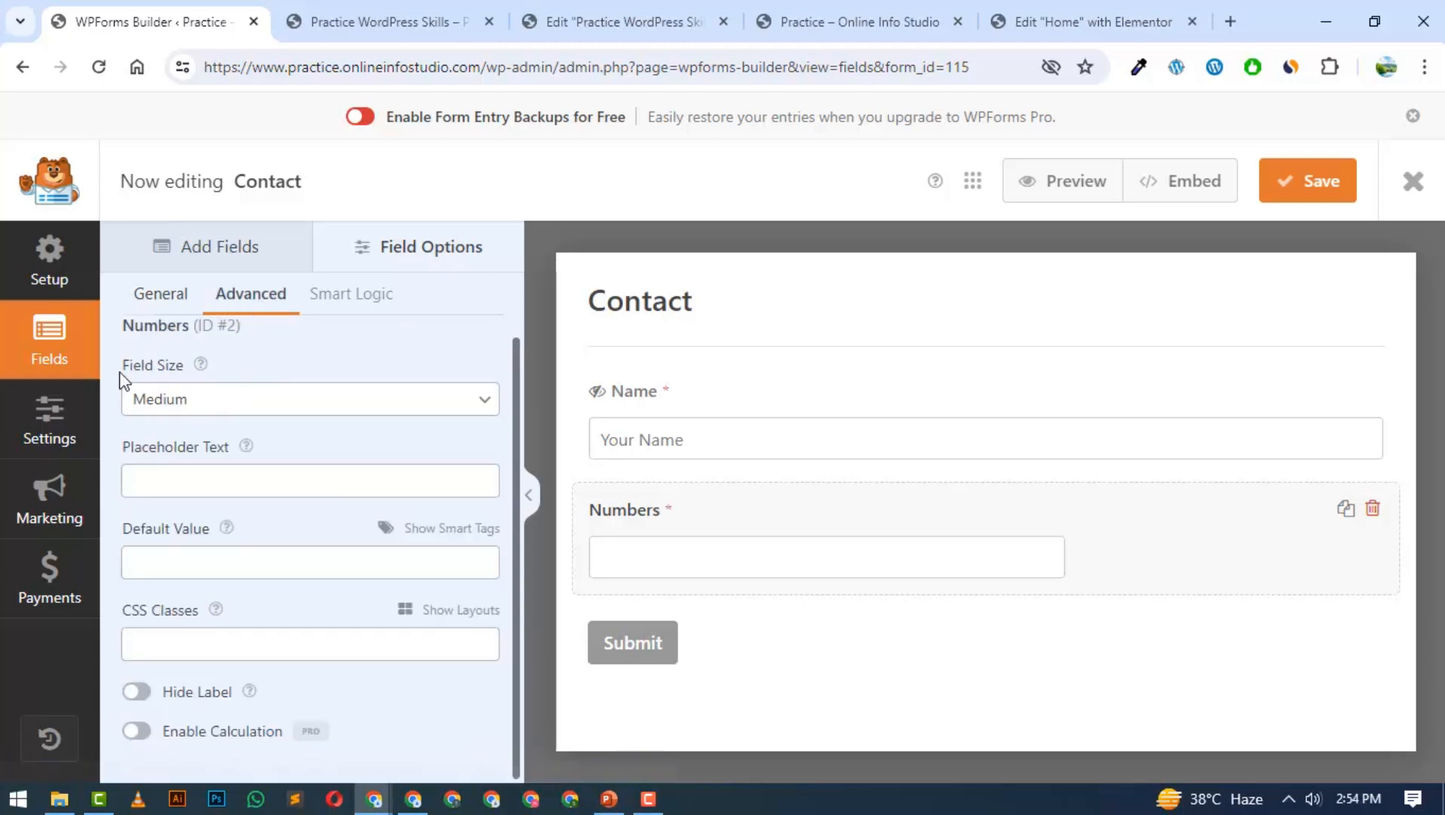
left_click(181, 405)
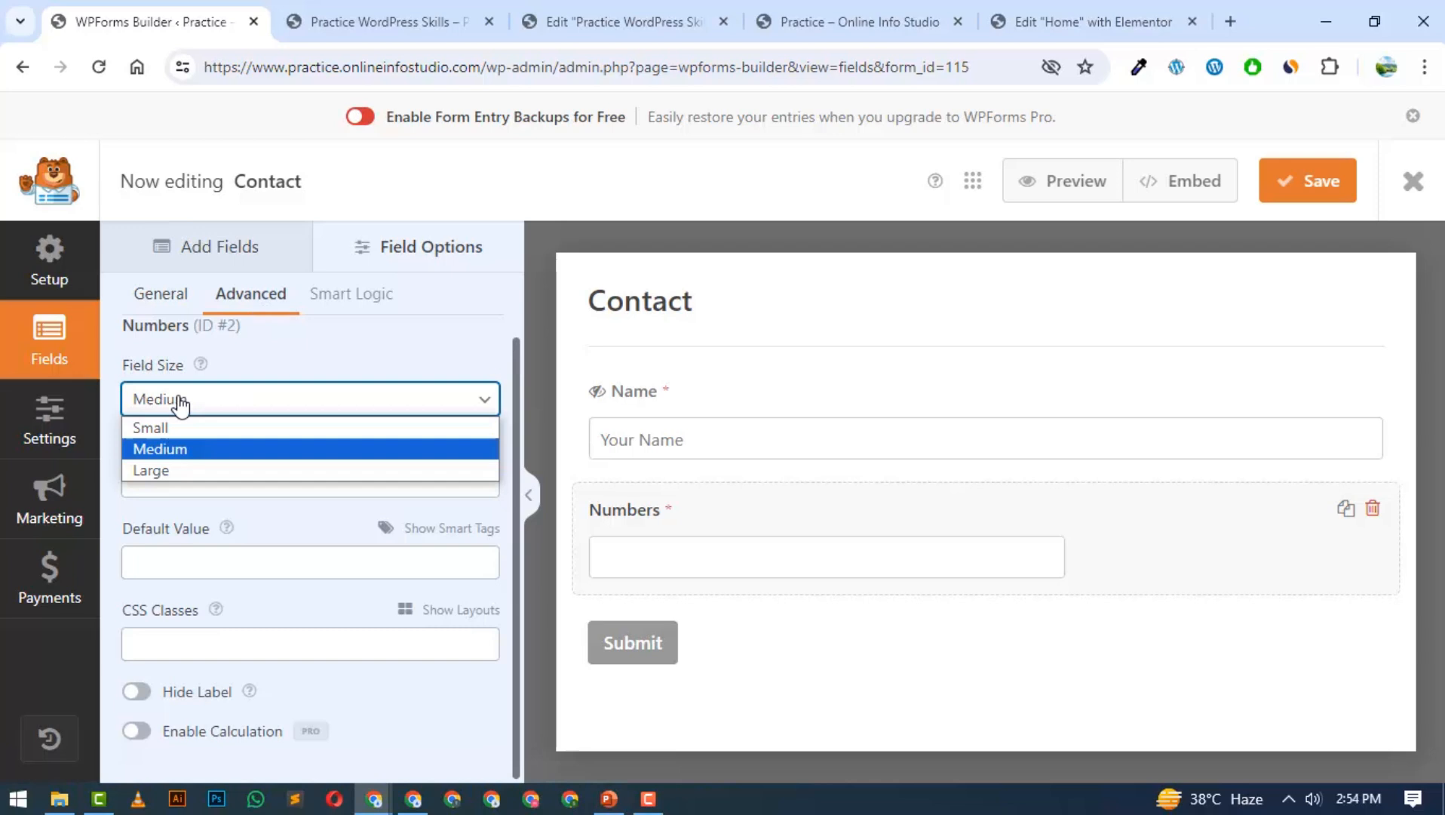
left_click(169, 468)
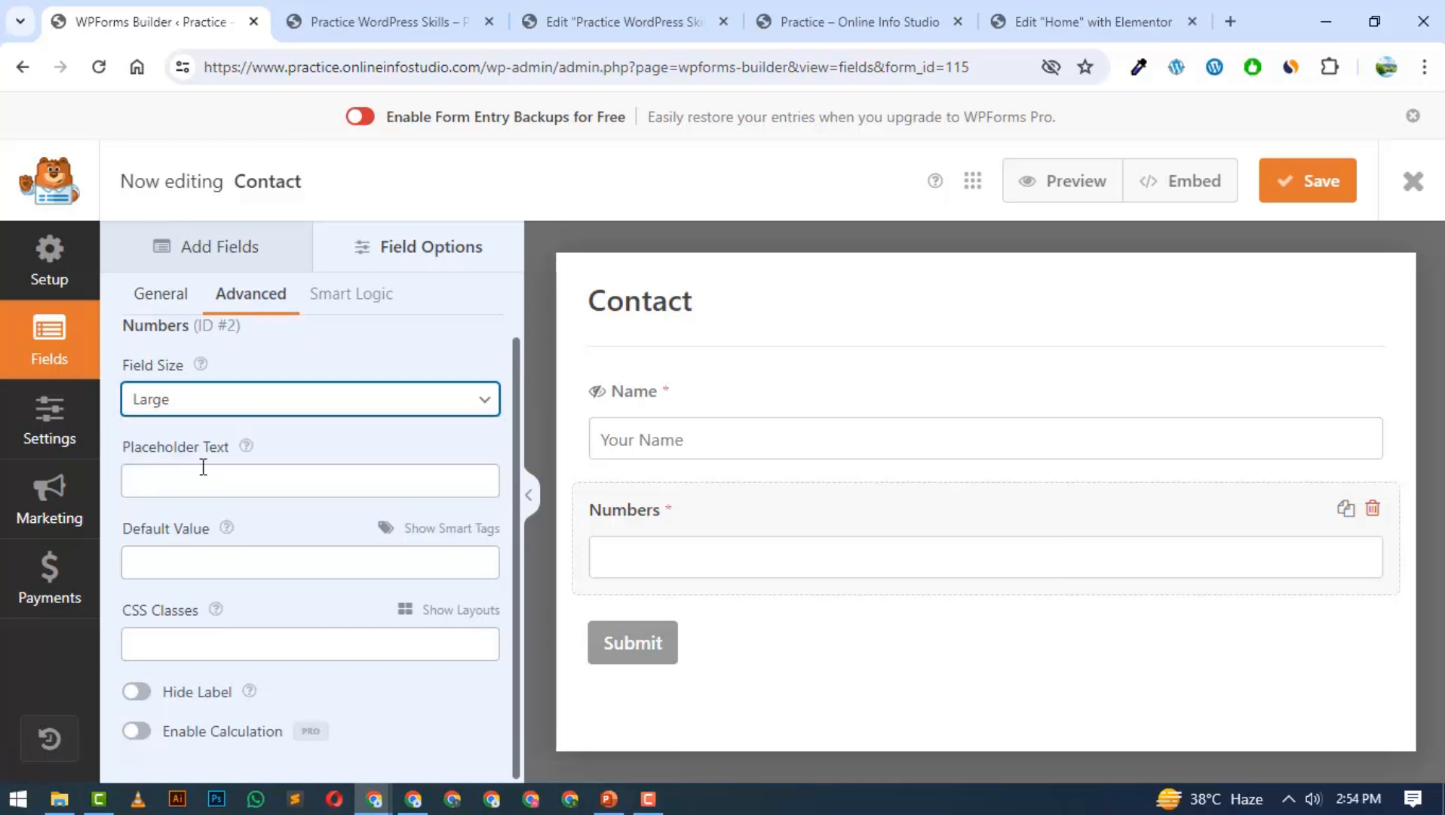
left_click(467, 483)
type("P")
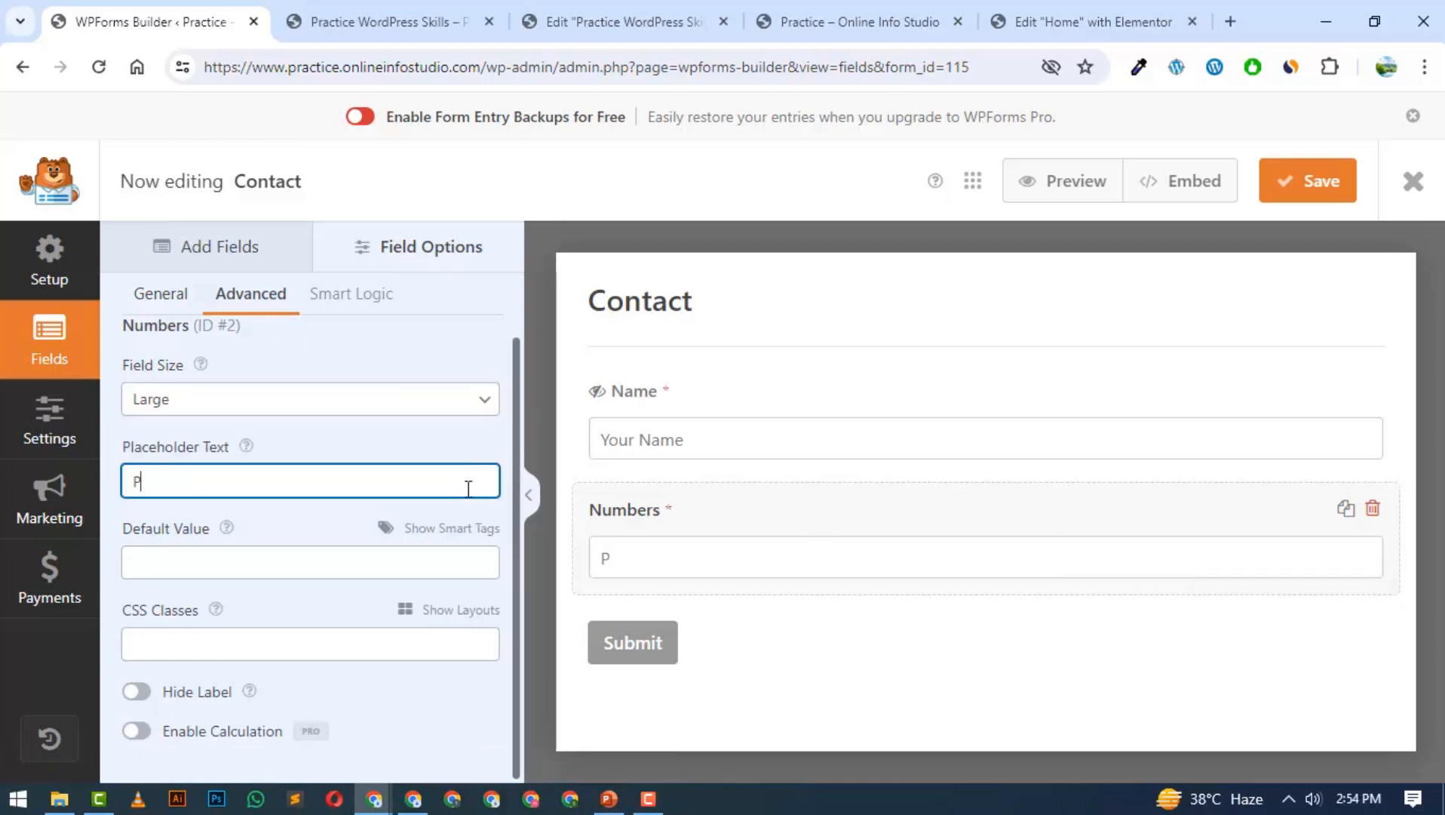
type("hone Number")
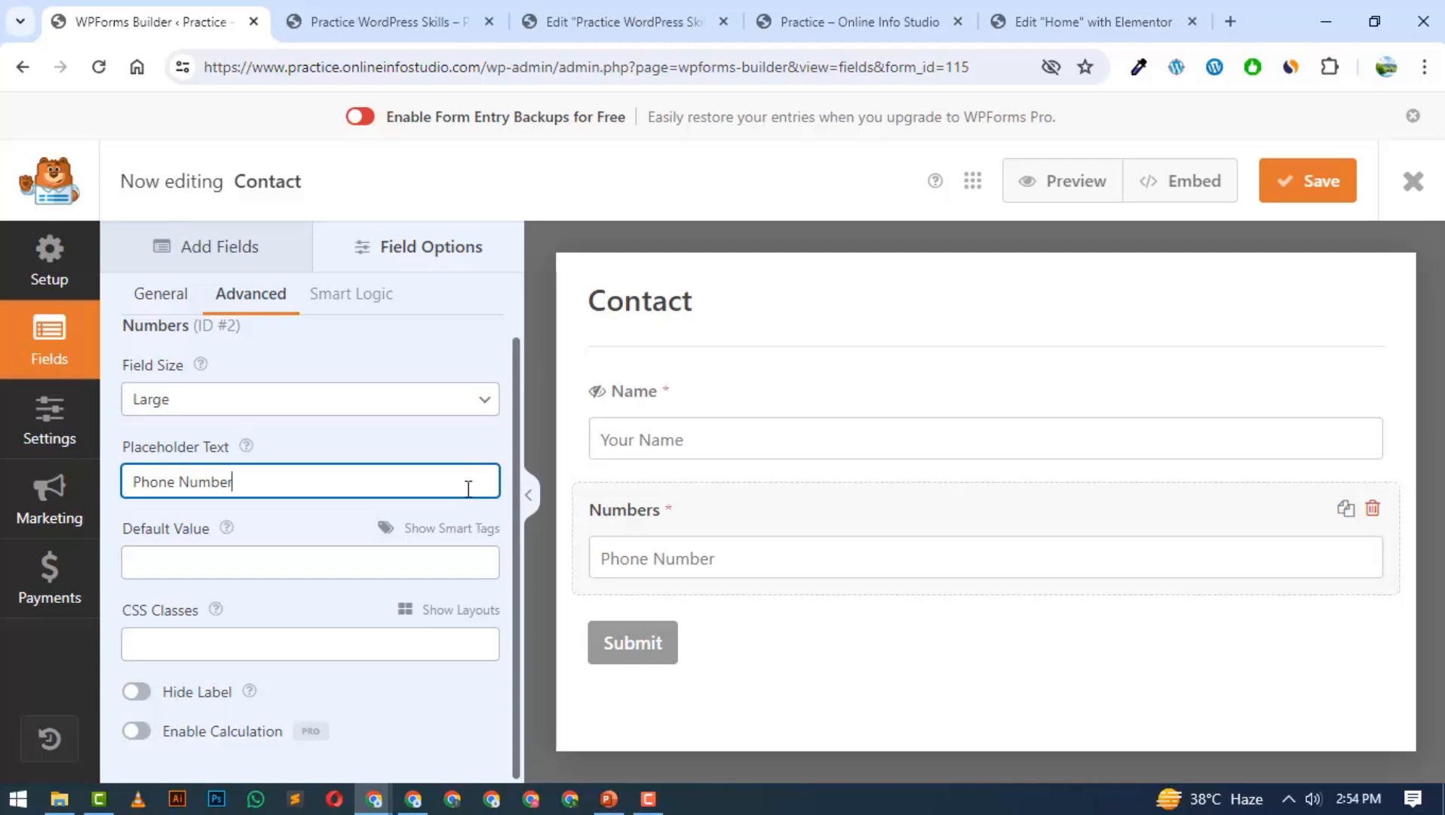
left_click(137, 694)
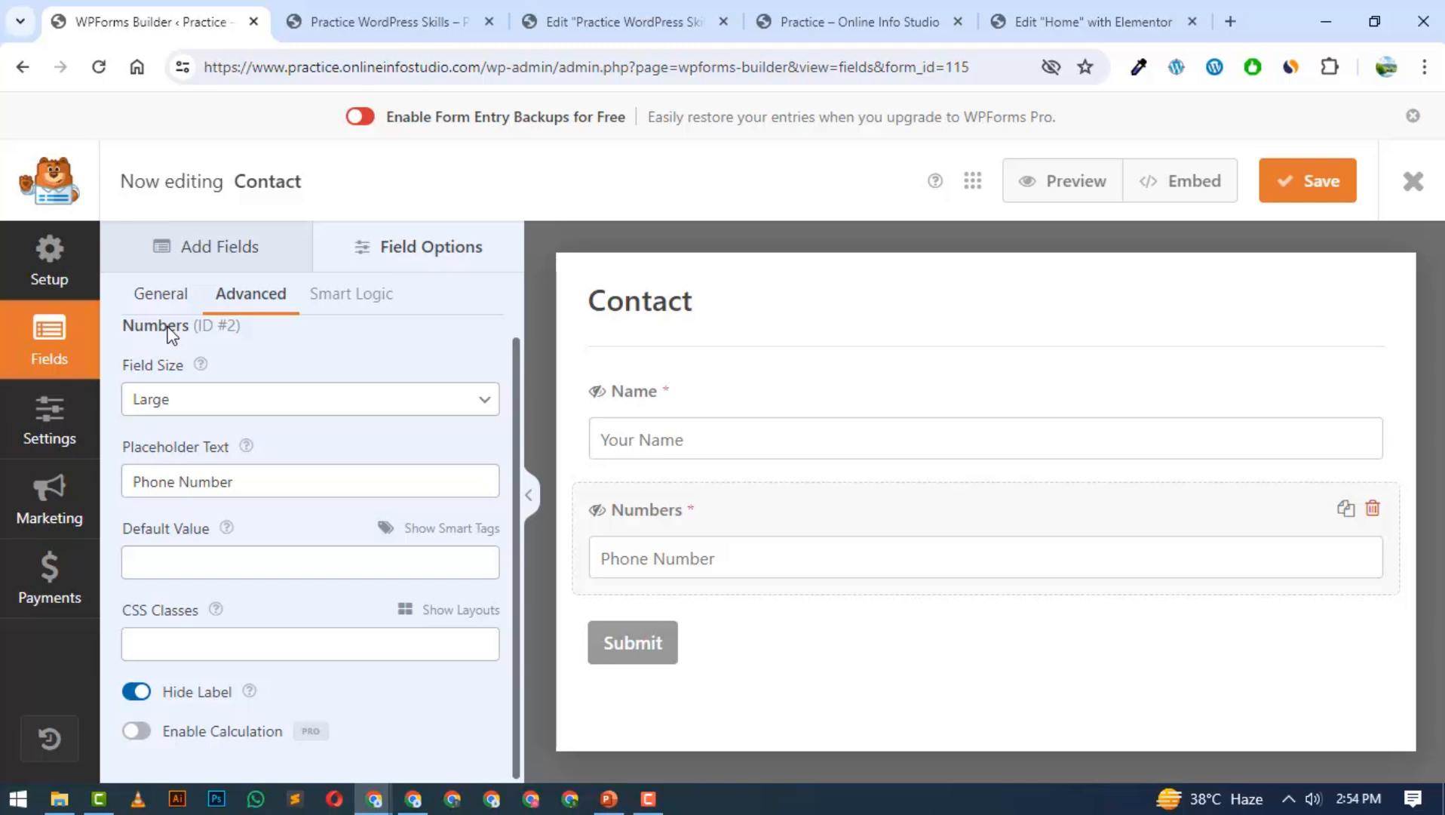
- Assign the Numbers field to the first half of the two-equal-column layout through its CSS classes
left_click(452, 613)
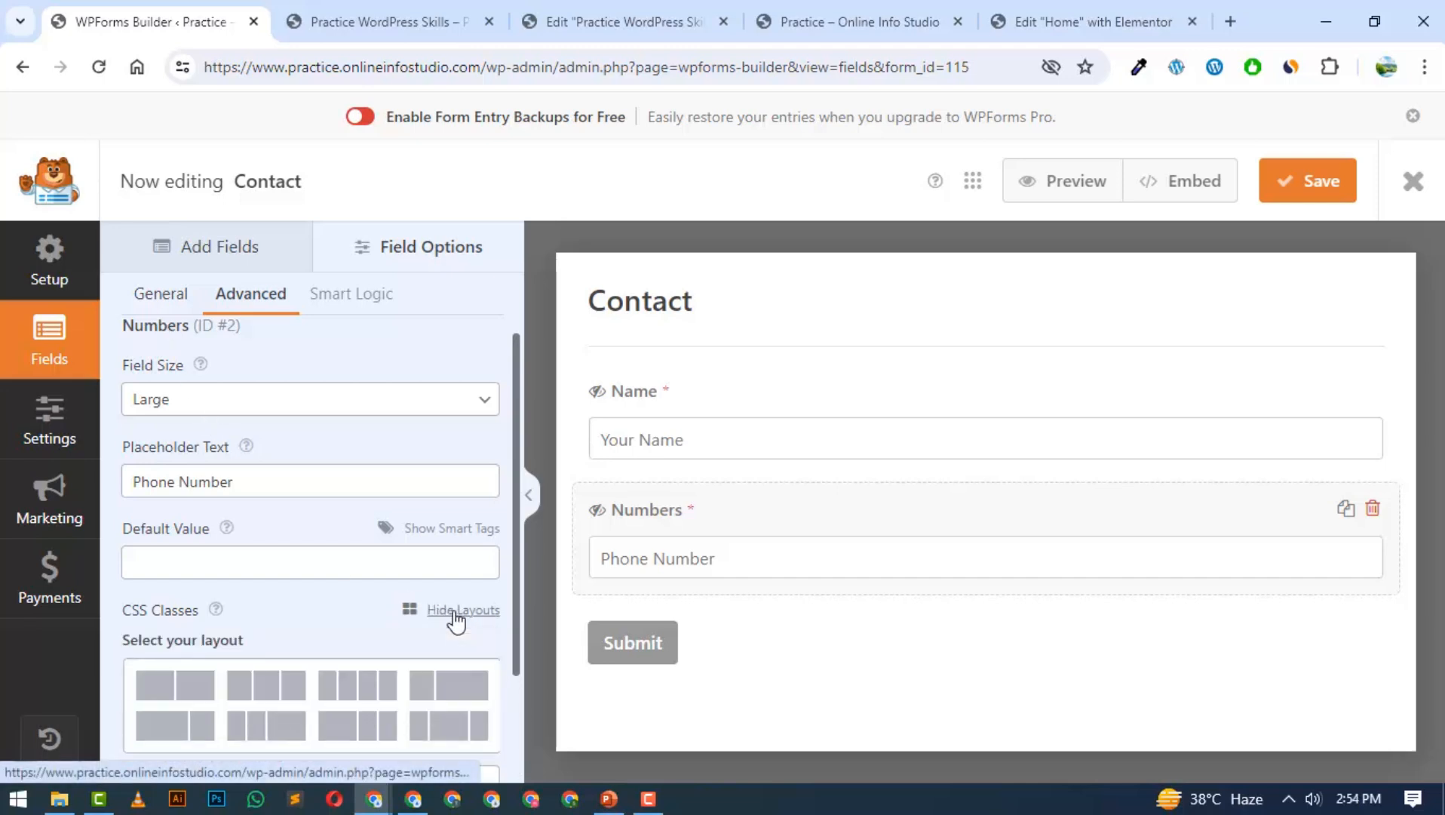
scroll(452, 617, "down", 2)
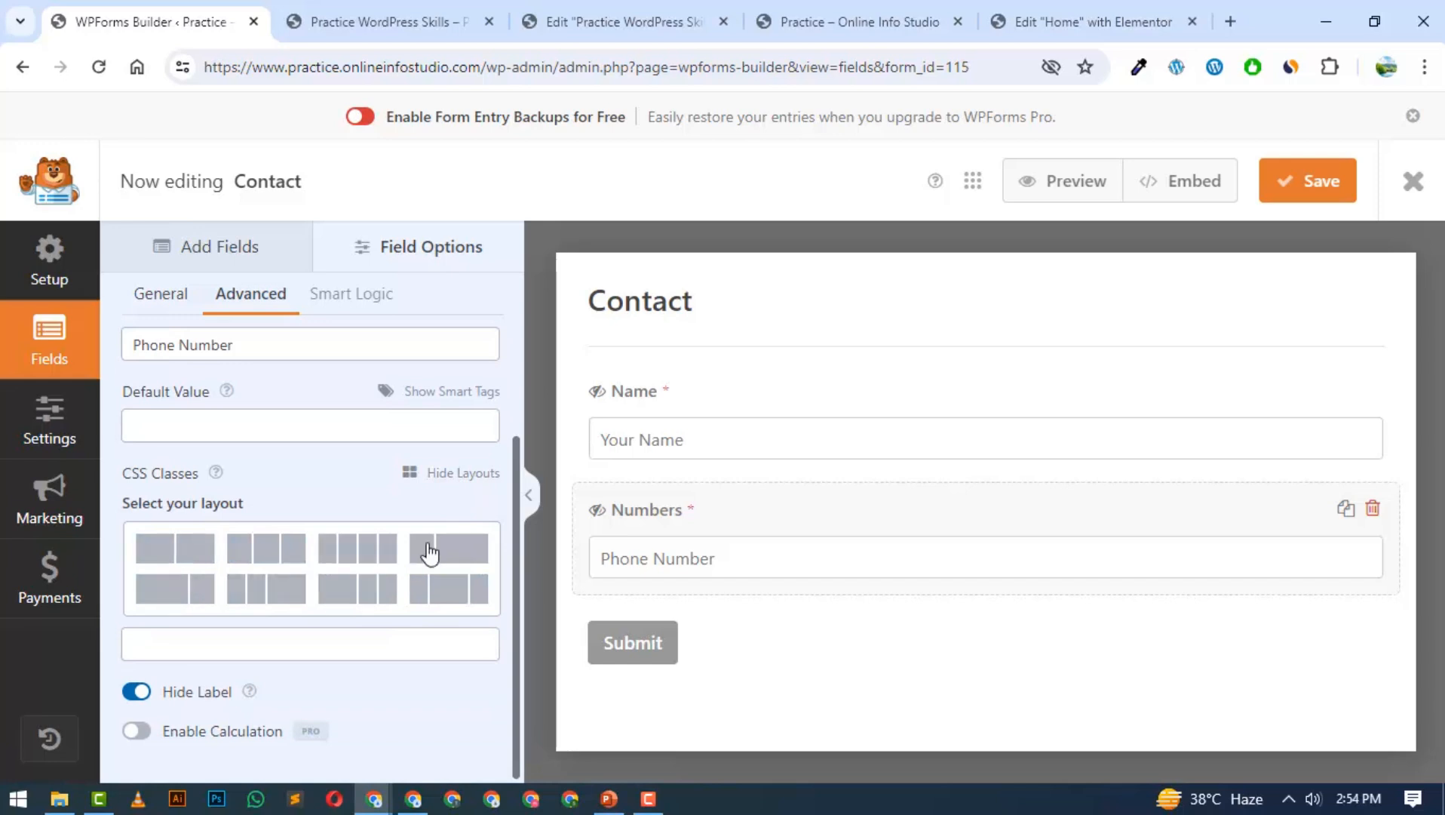
left_click(173, 551)
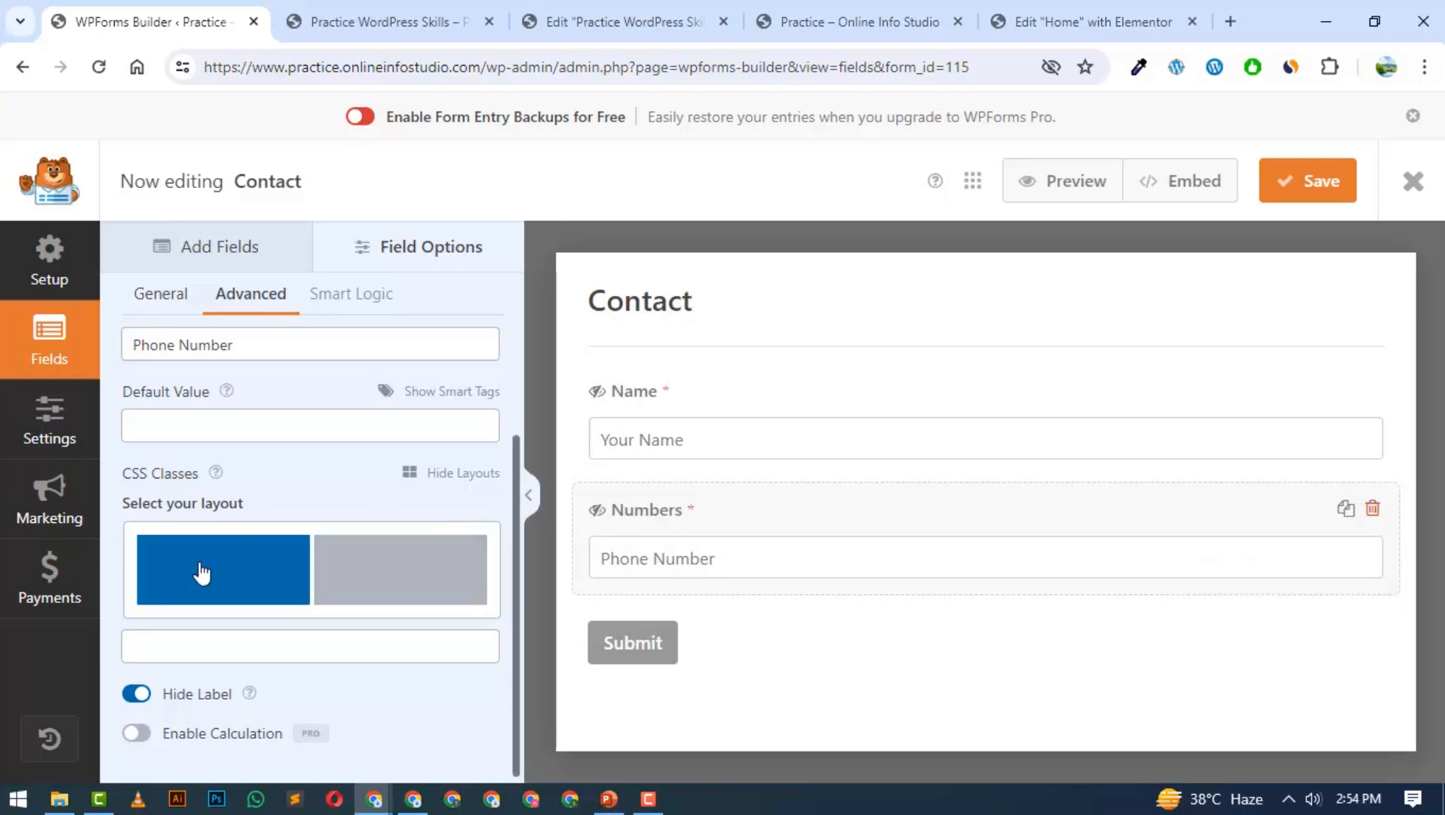
left_click(209, 577)
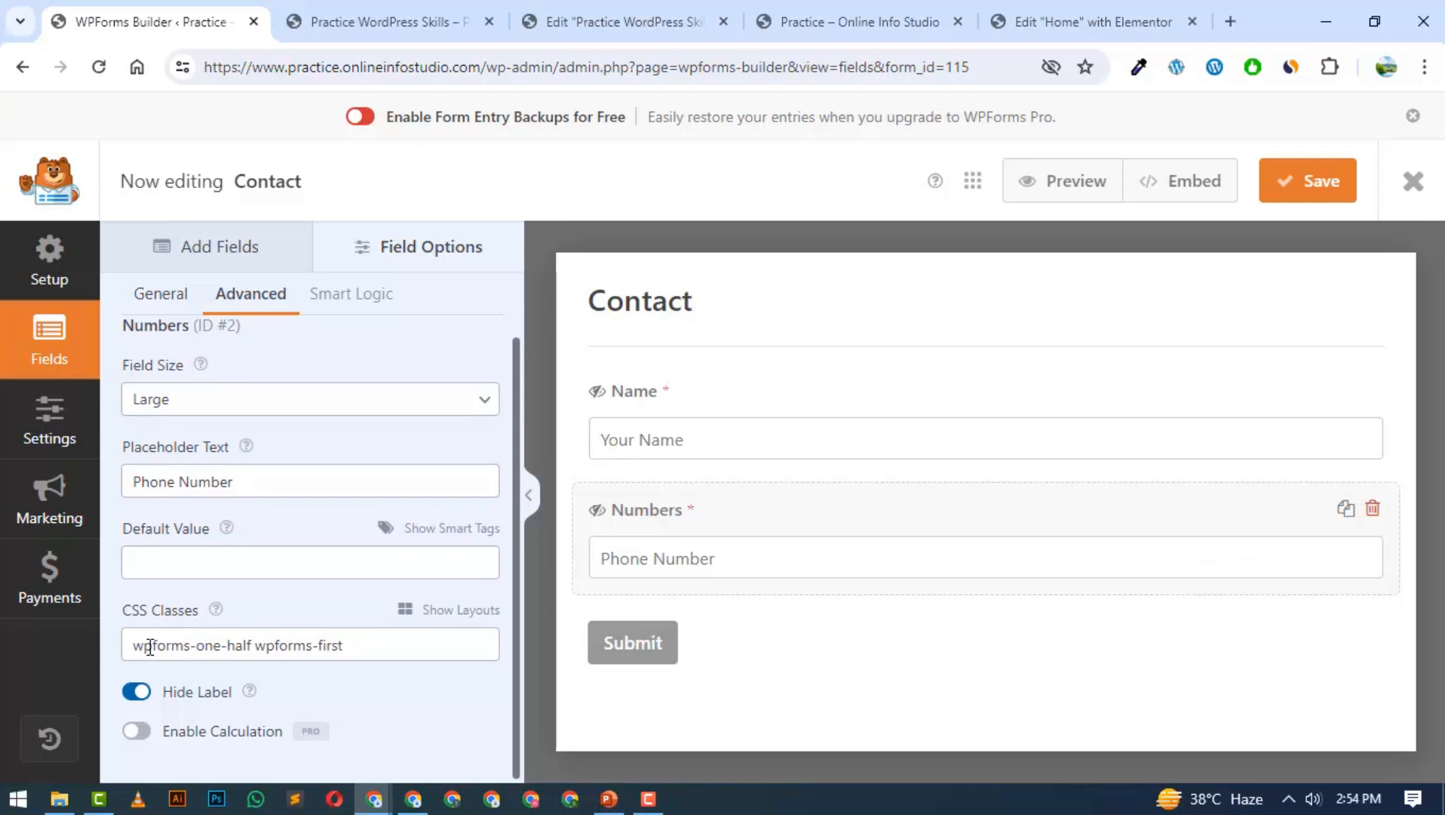
- Add an Email field below the Numbers field and open its field options
left_click(273, 255)
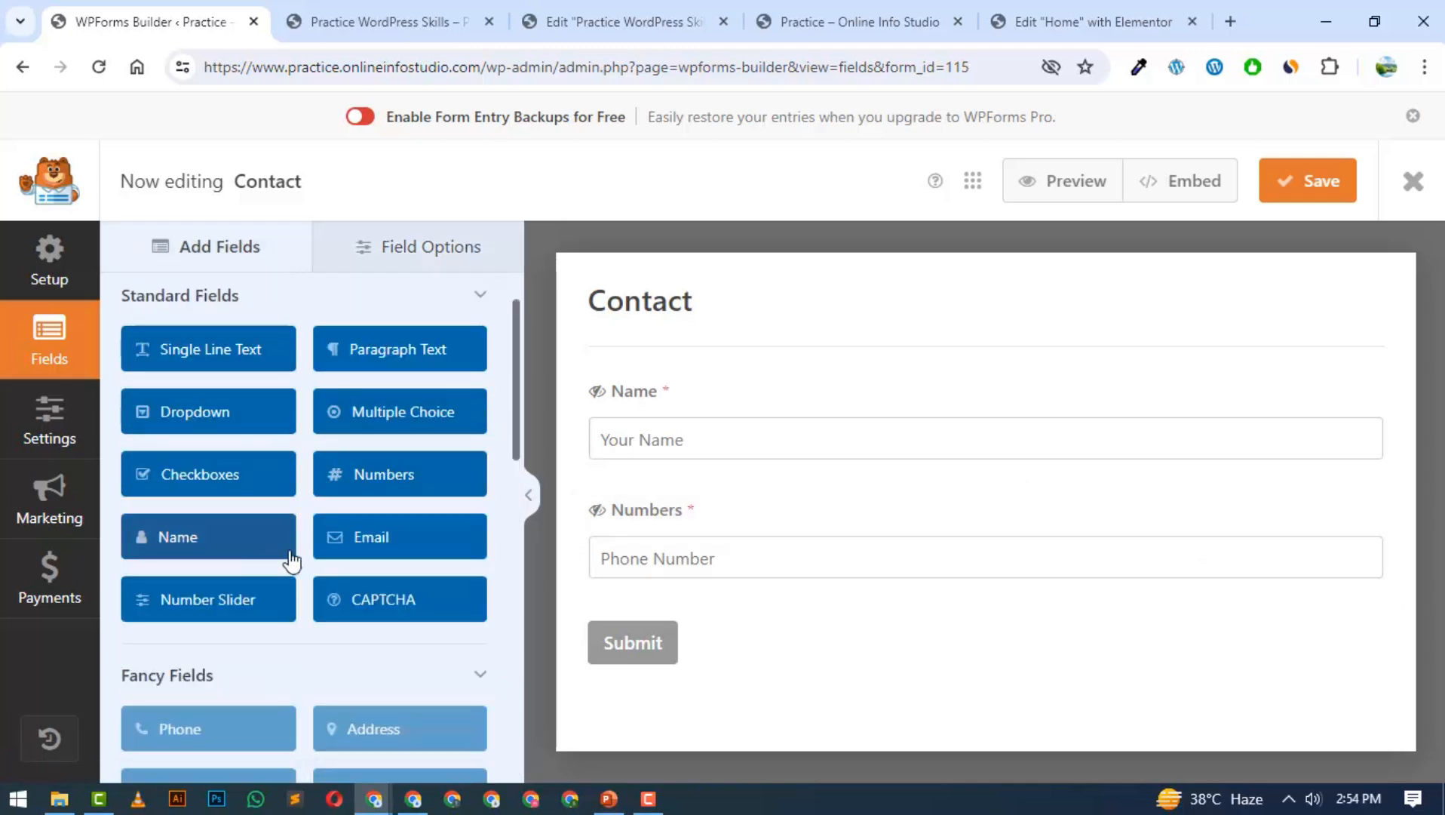
left_click_drag(374, 537, 665, 626)
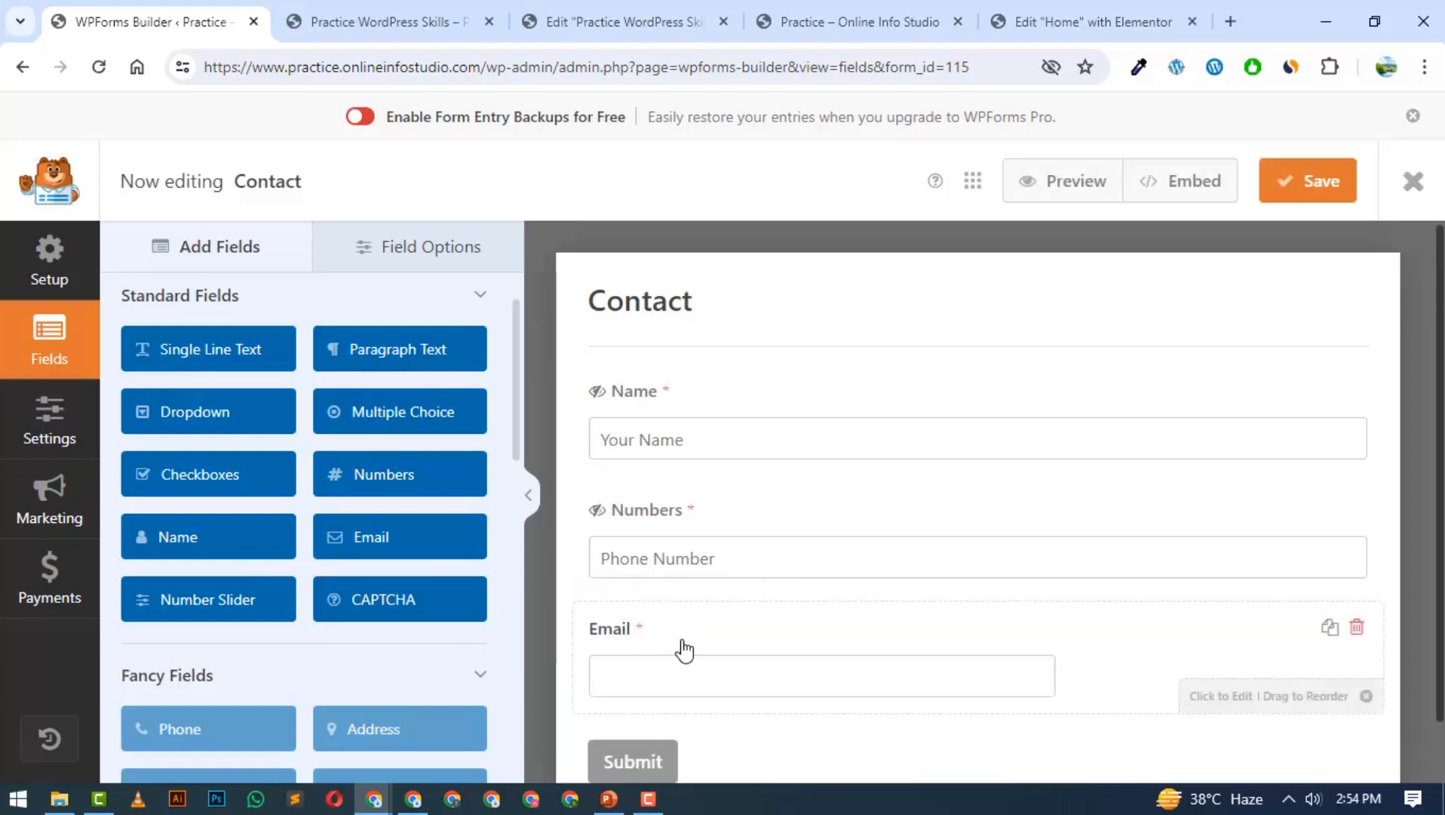
left_click(694, 637)
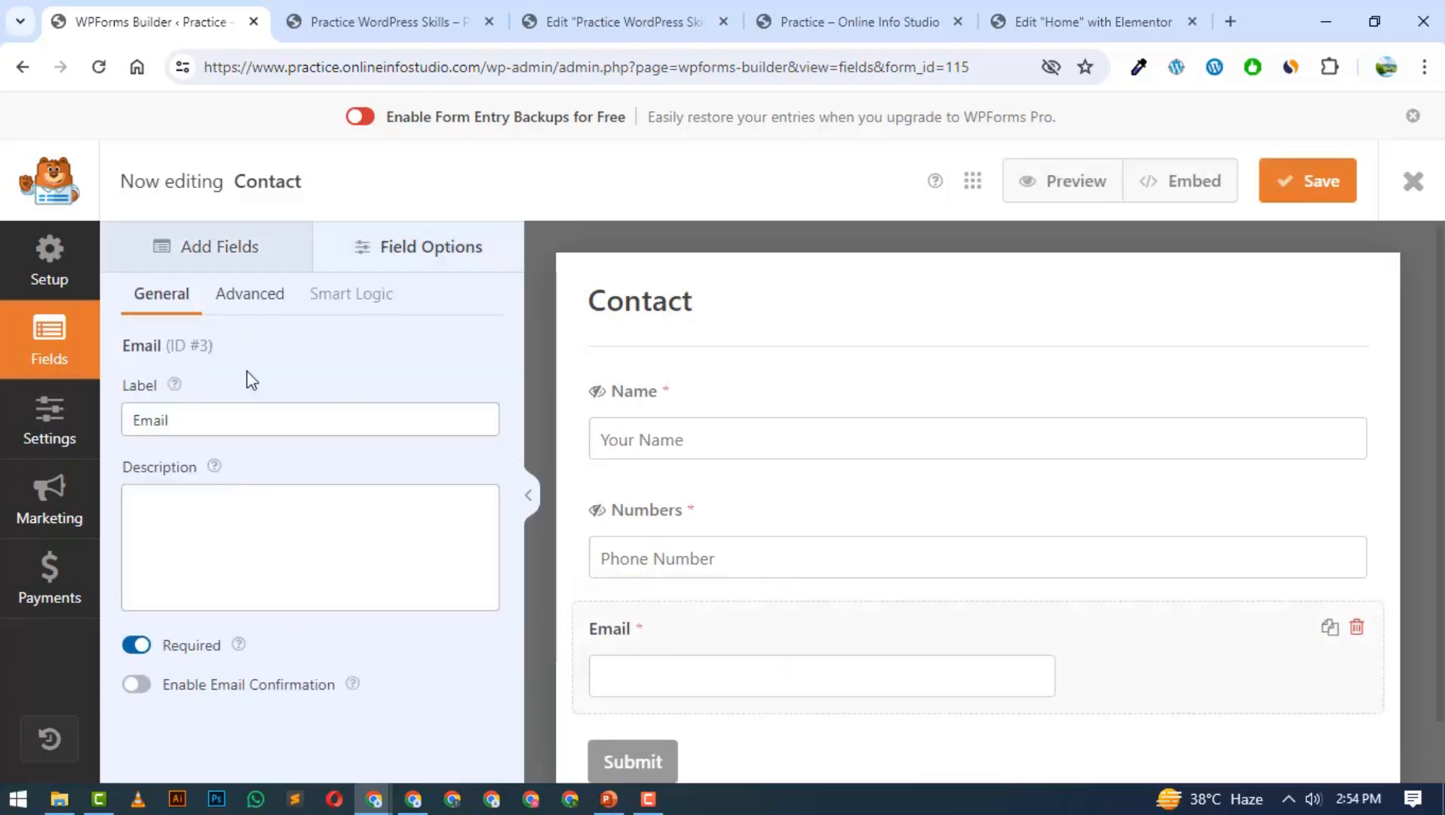
- Set the Email field's size to Large with the placeholder text Email
left_click(257, 307)
left_click(188, 423)
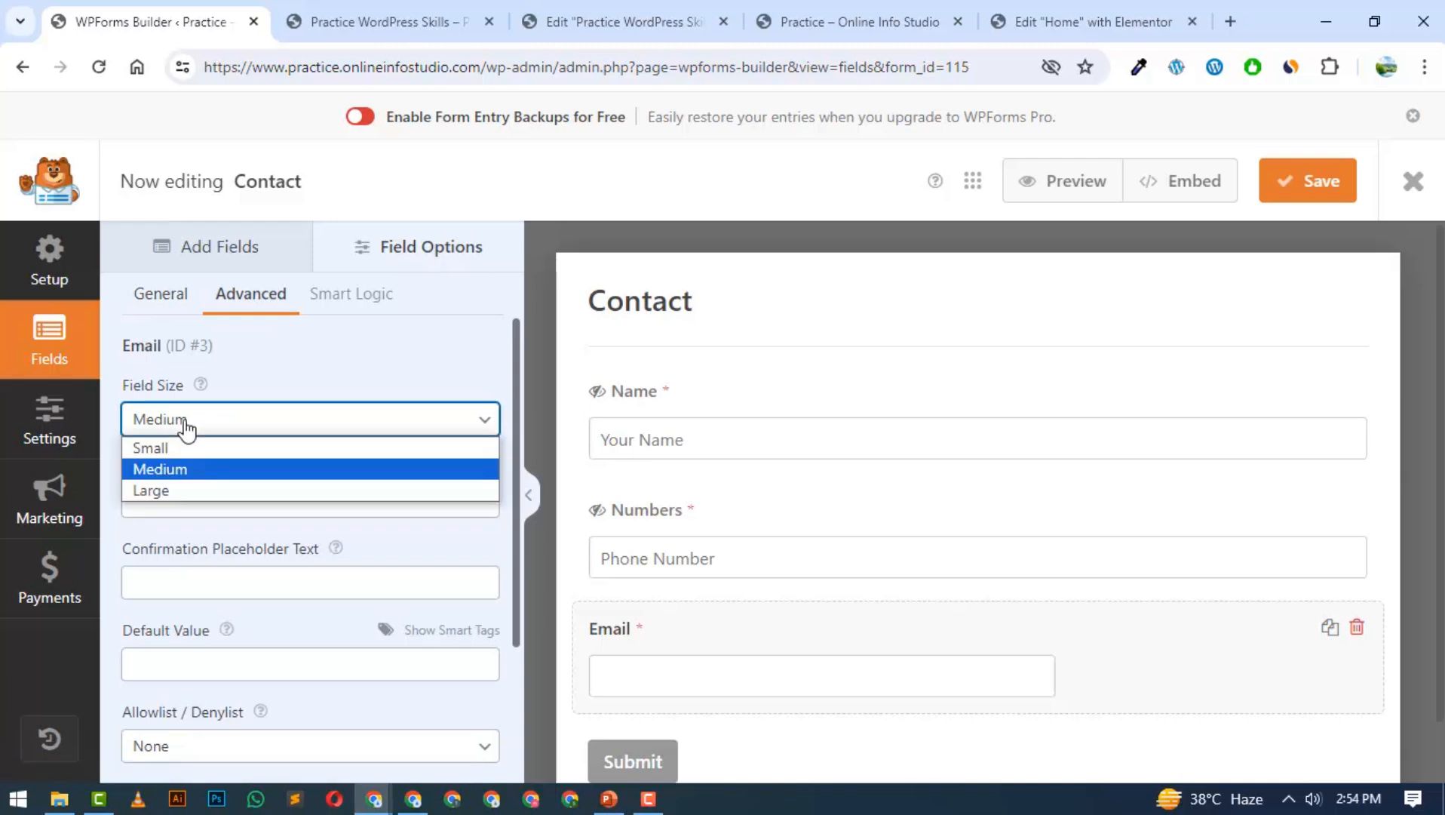
left_click(168, 492)
left_click(191, 496)
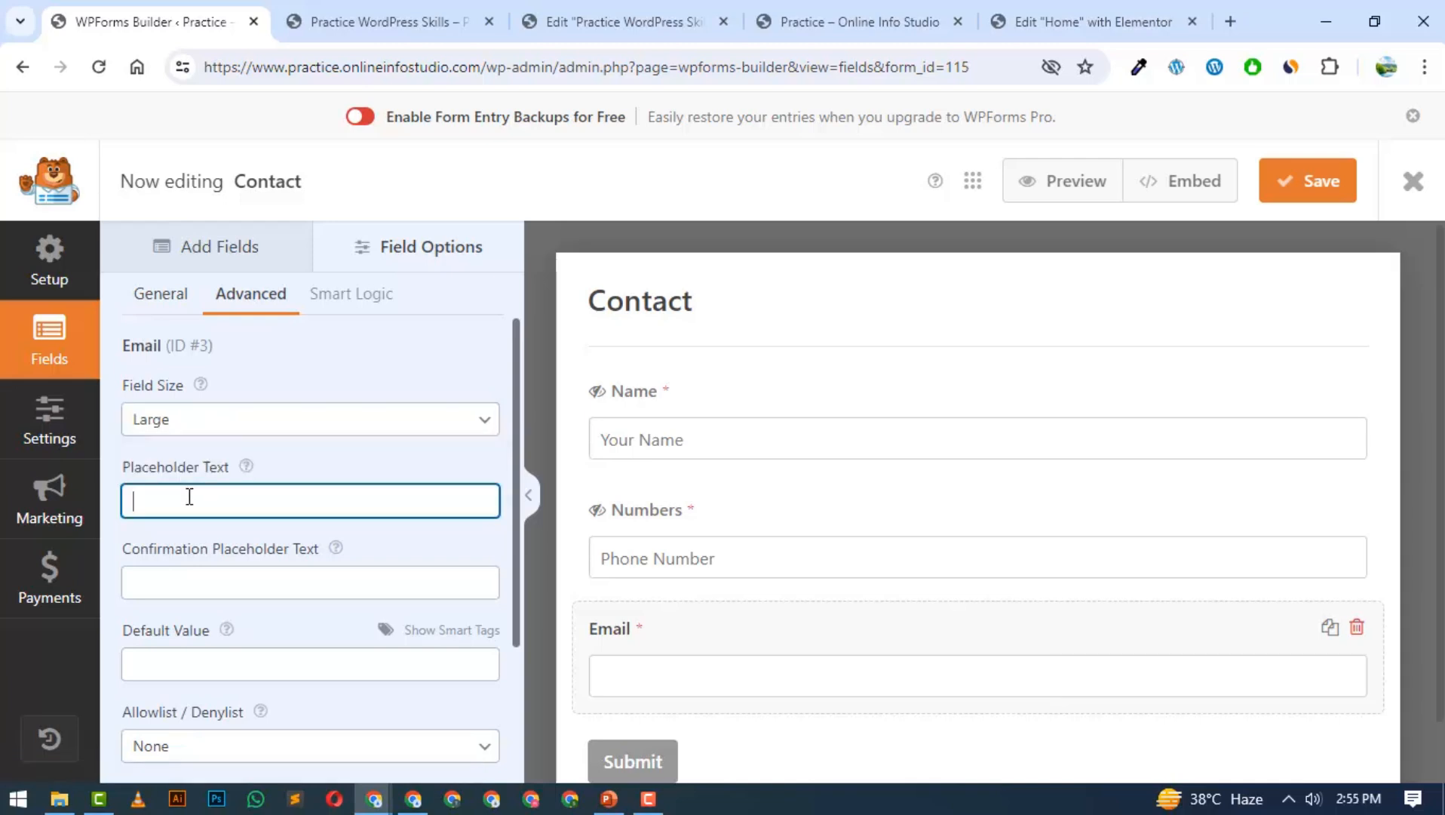
type("Emau")
- Assign the Email field to the second half of the two-equal-column layout through its CSS classes, and hide its label
scroll(188, 498, "down", 3)
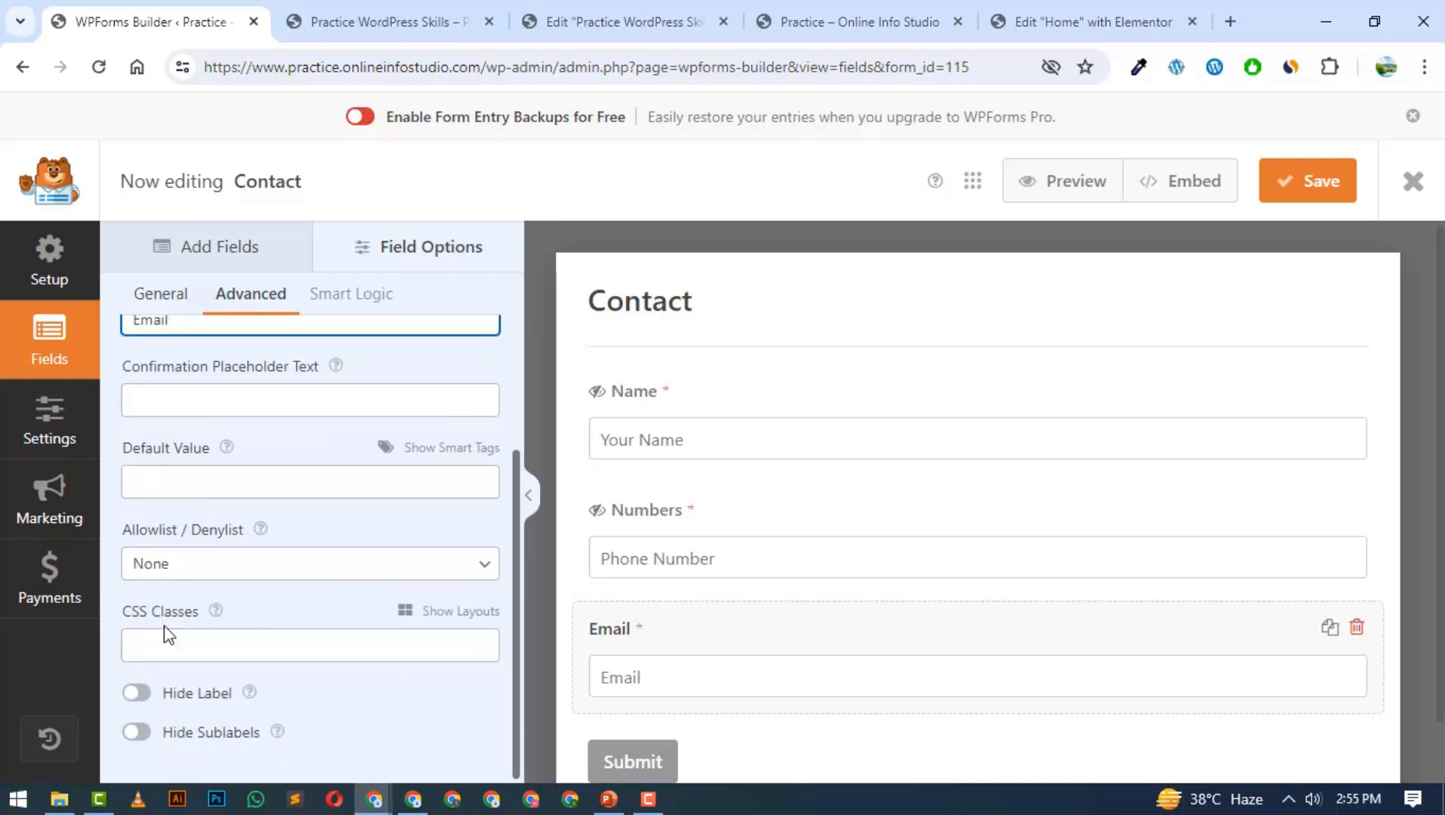
left_click(445, 611)
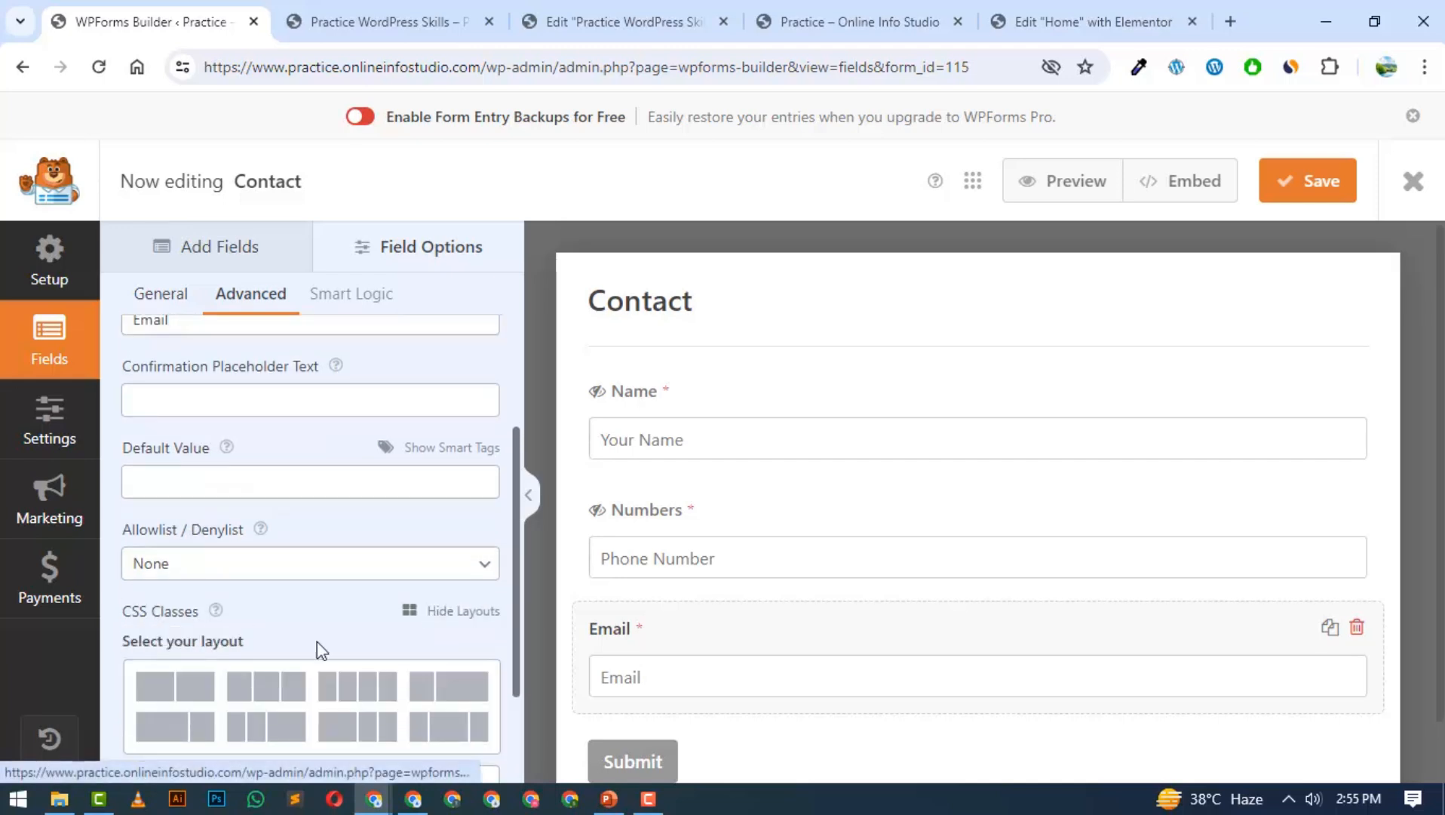
left_click(174, 688)
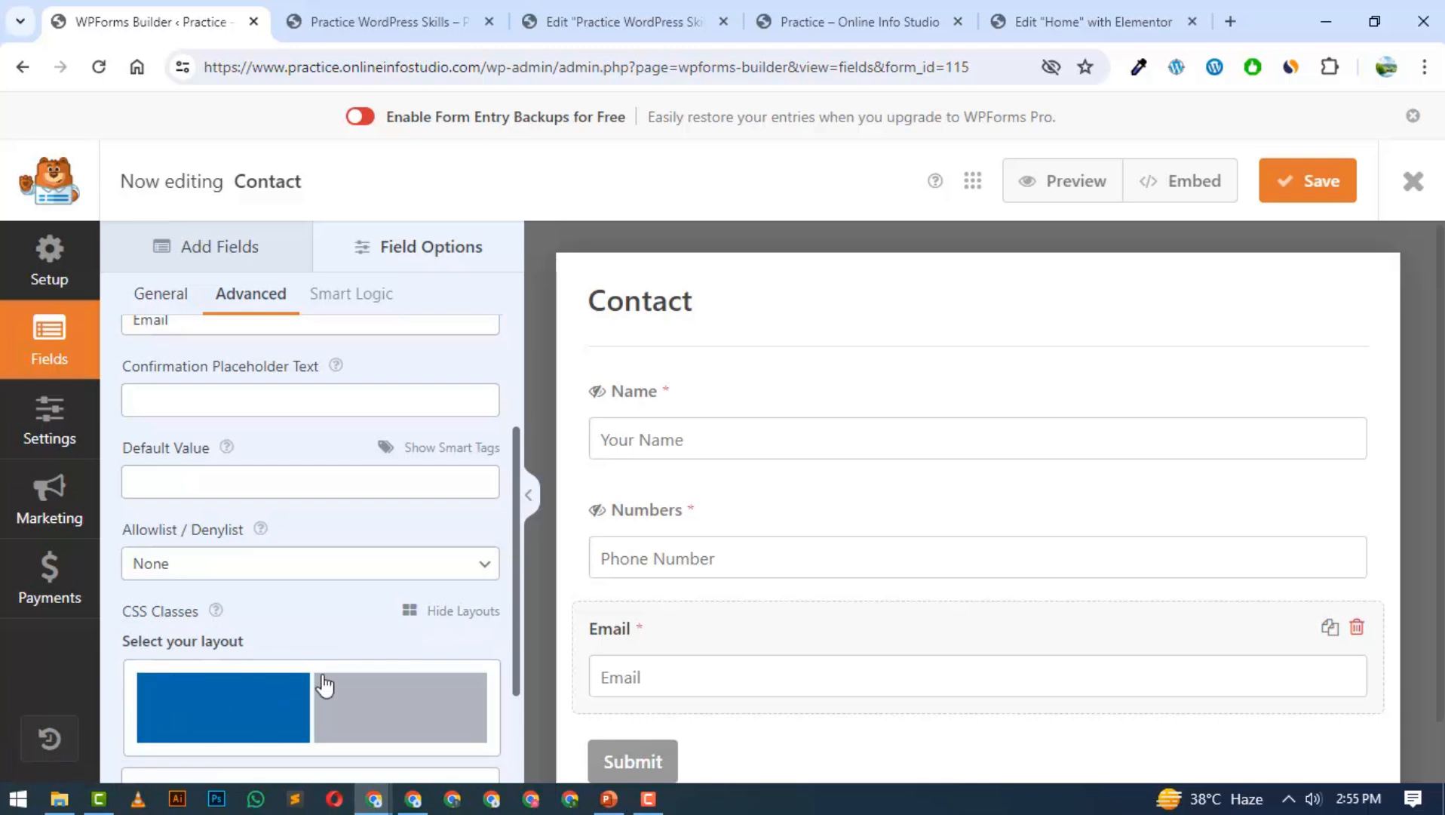
left_click(442, 709)
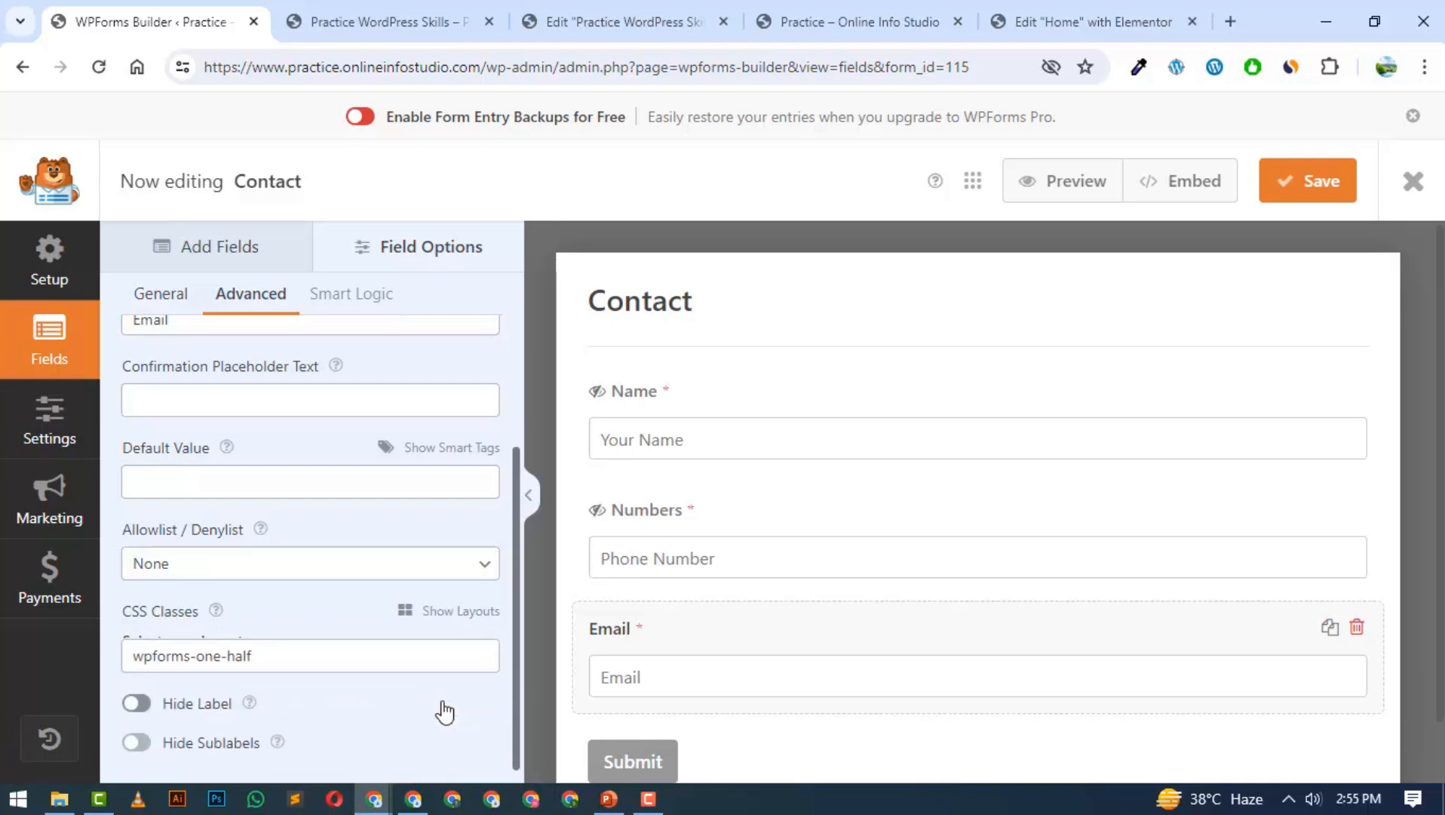
left_click_drag(285, 650, 128, 647)
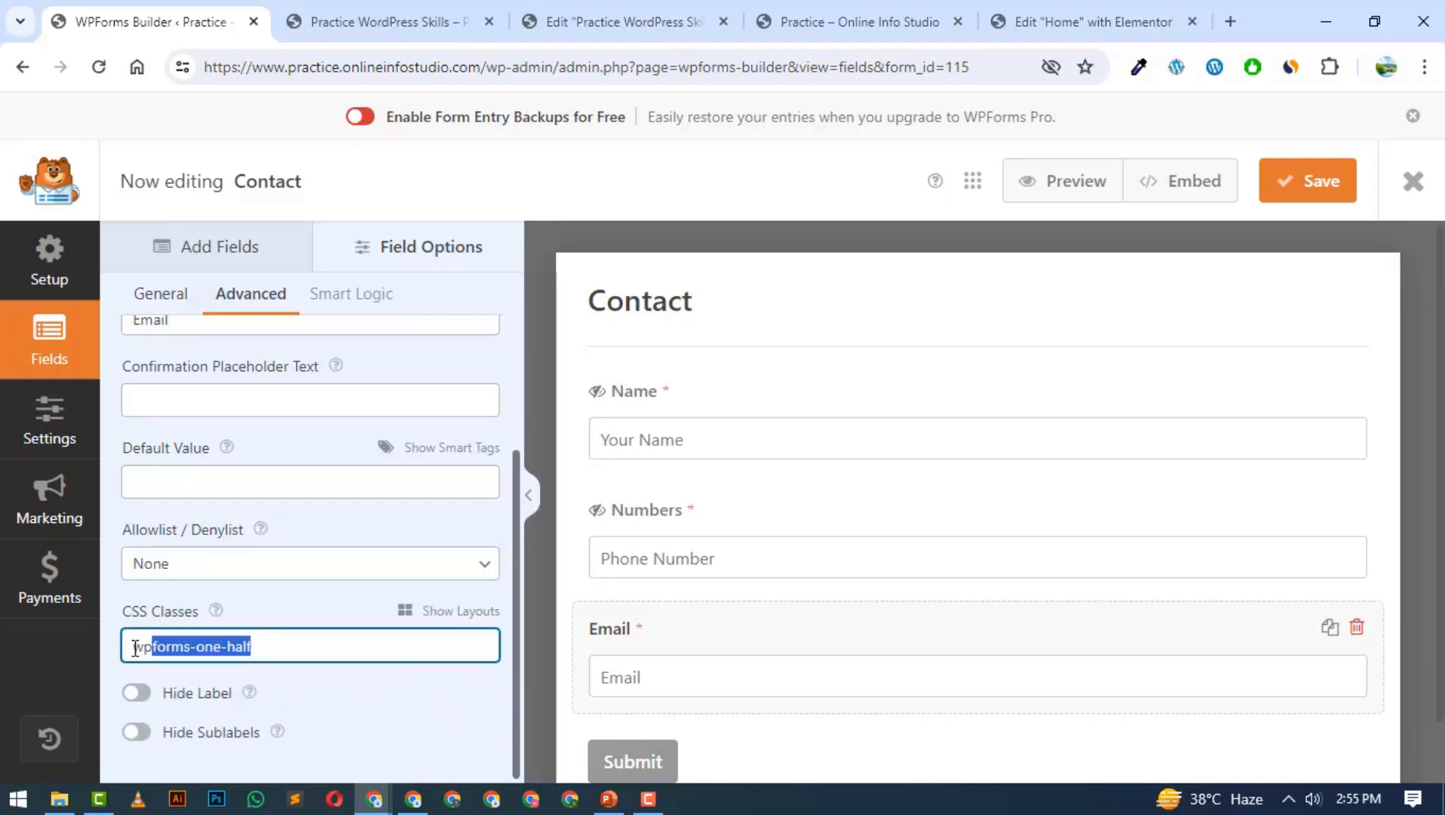
left_click(780, 554)
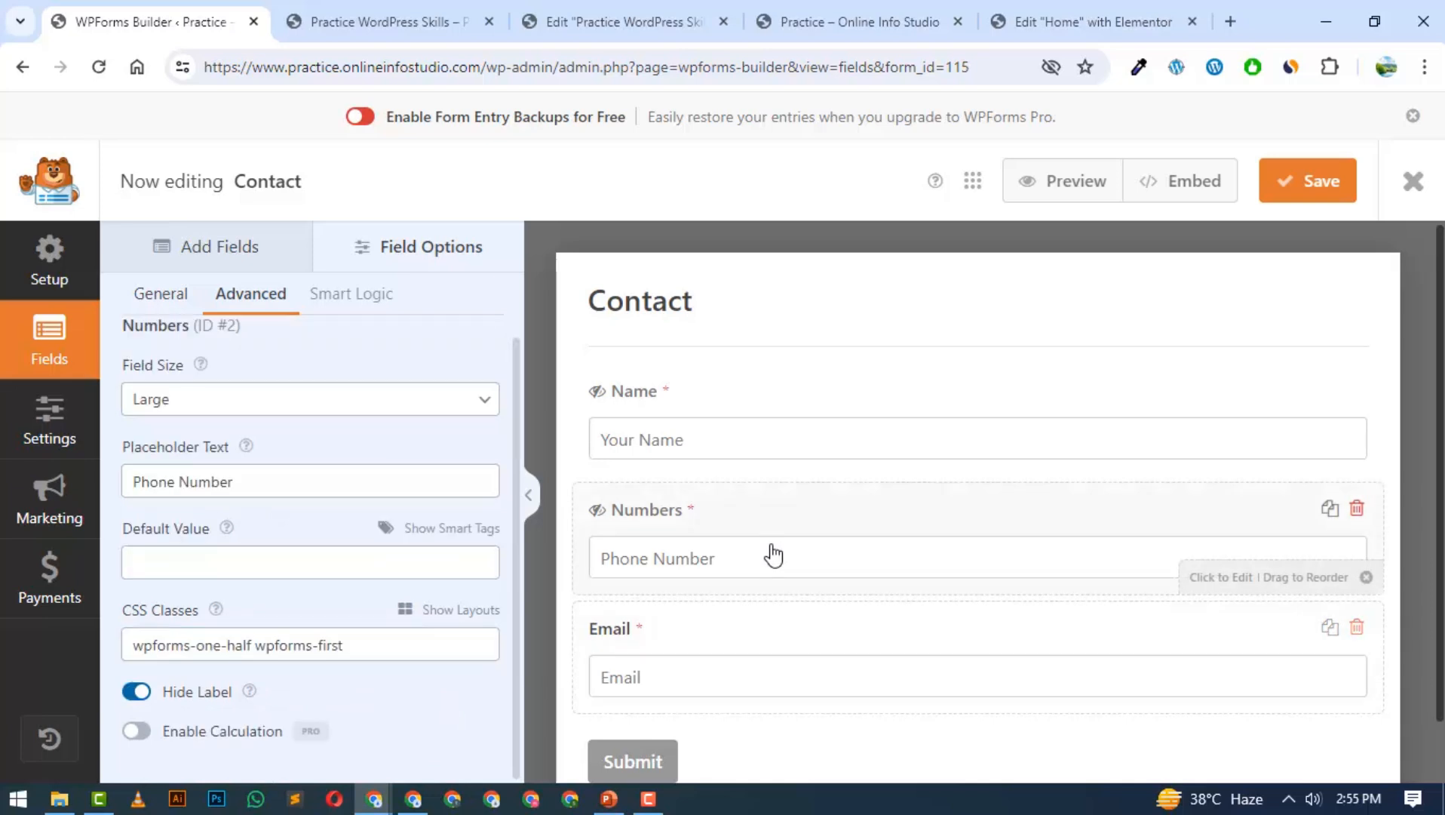
left_click_drag(346, 647, 111, 637)
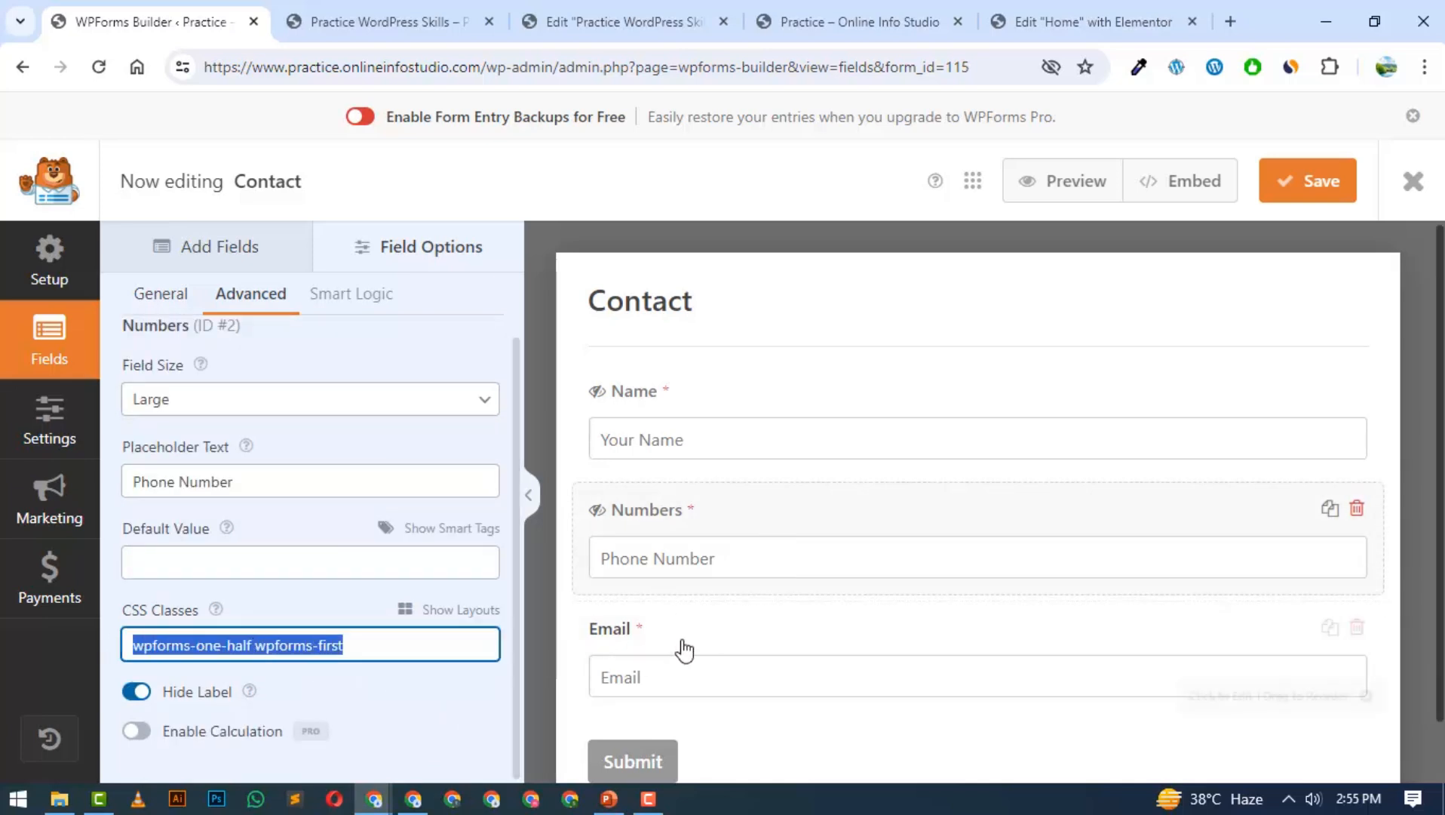
left_click(642, 649)
scroll(164, 693, "down", 2)
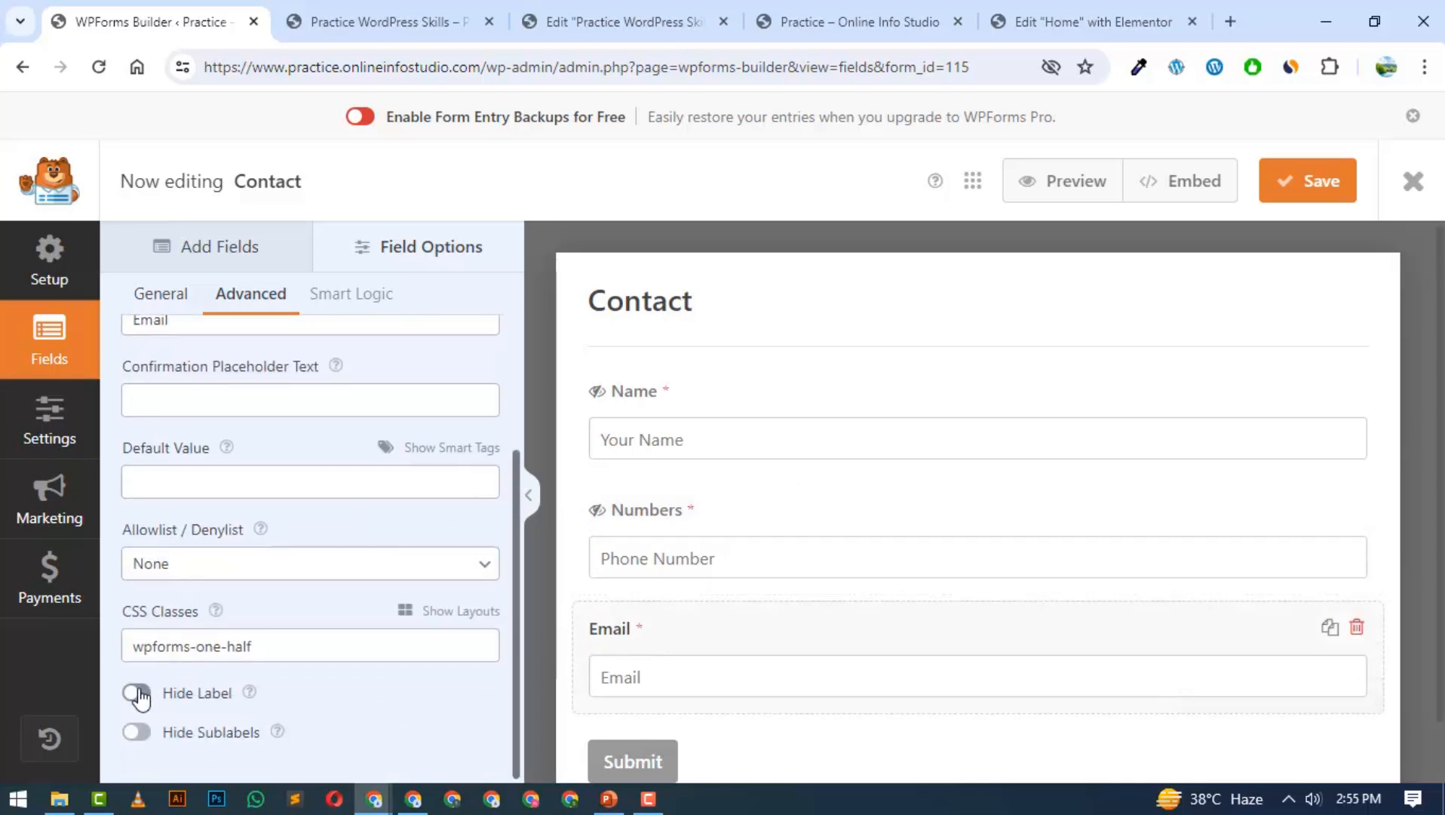
left_click(136, 692)
- Add a Paragraph Text field below the Email field and open its advanced options
left_click(218, 251)
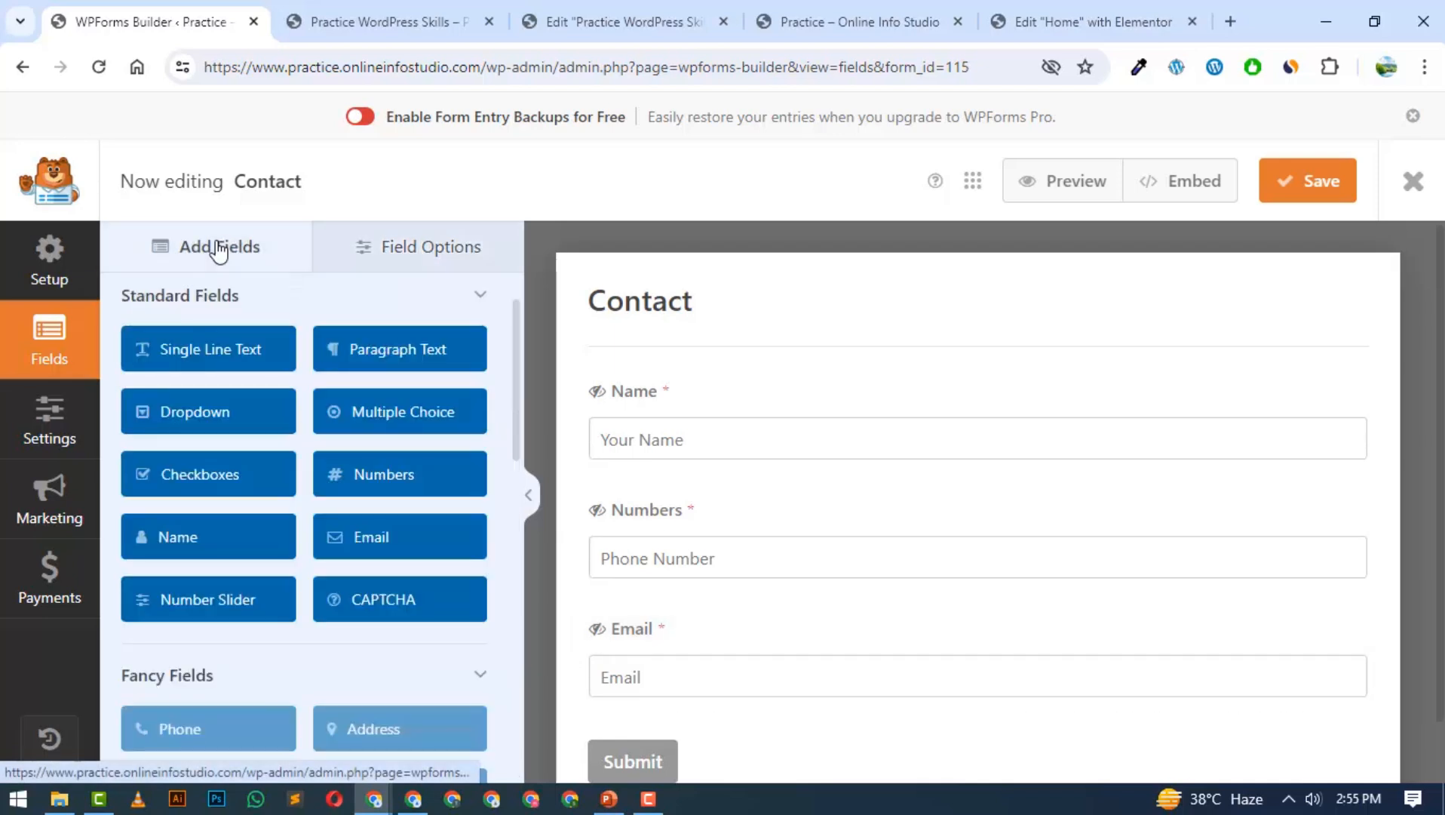
scroll(768, 458, "down", 1)
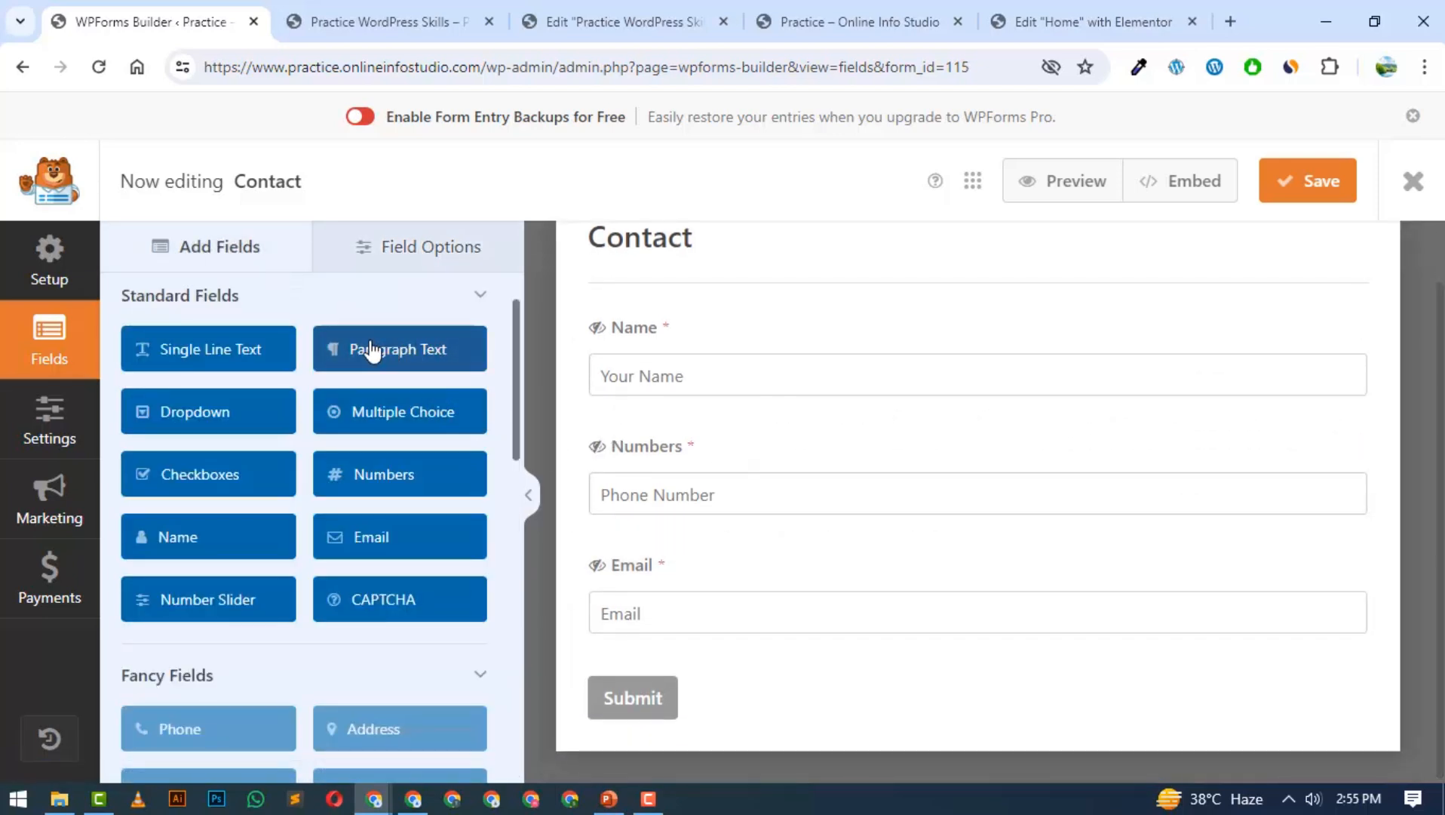
left_click_drag(370, 350, 655, 679)
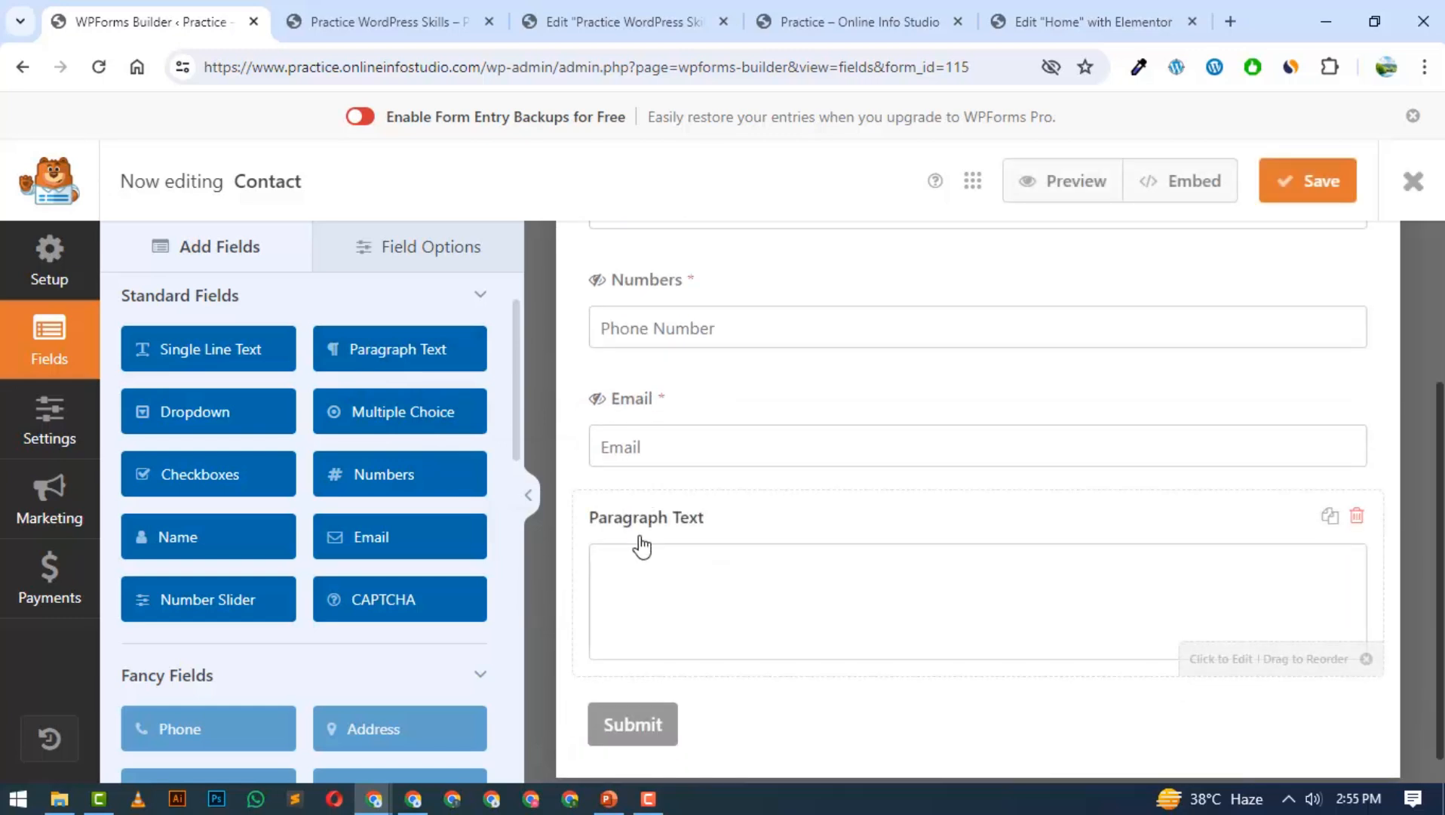
left_click(650, 533)
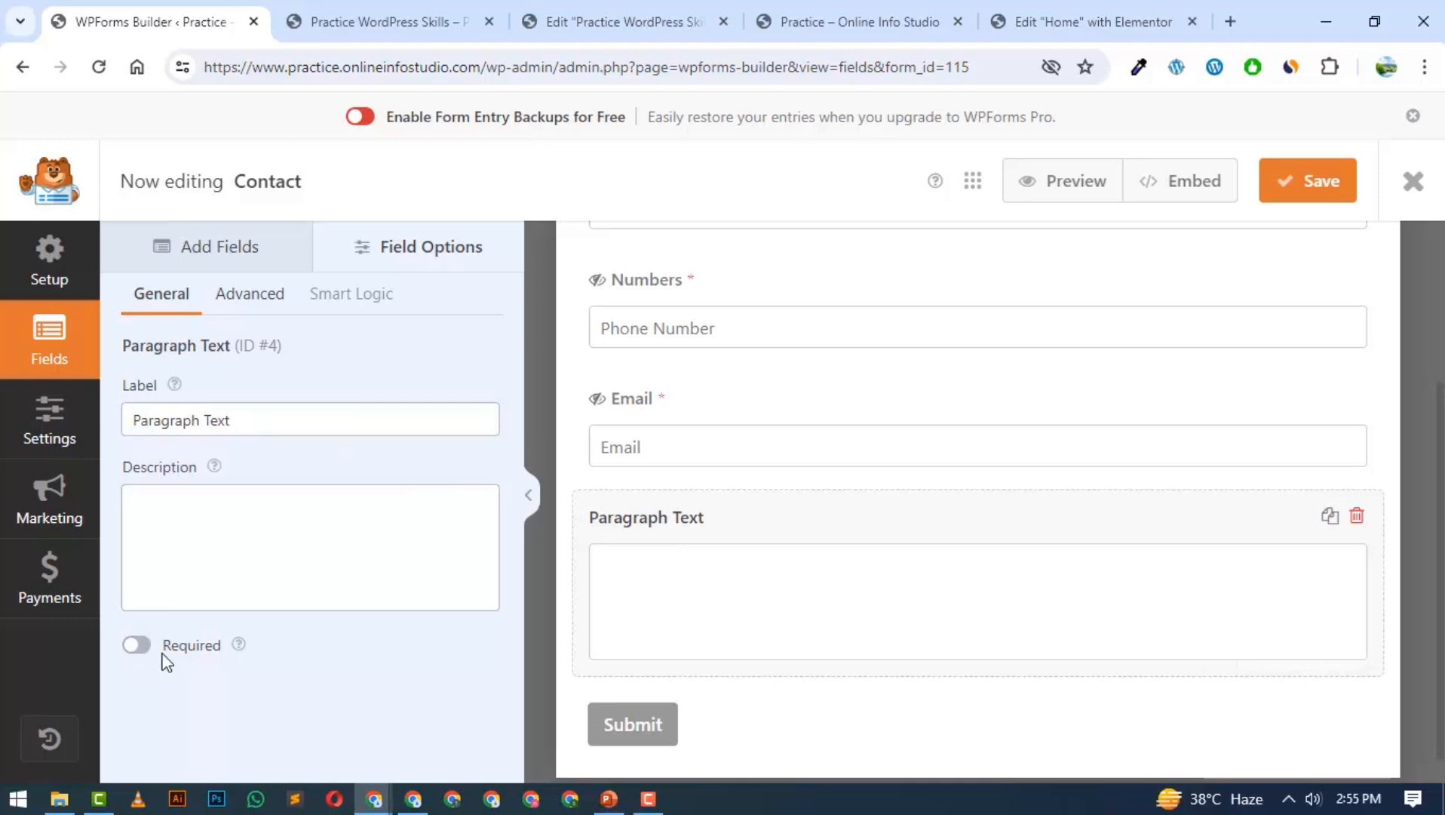
left_click(260, 294)
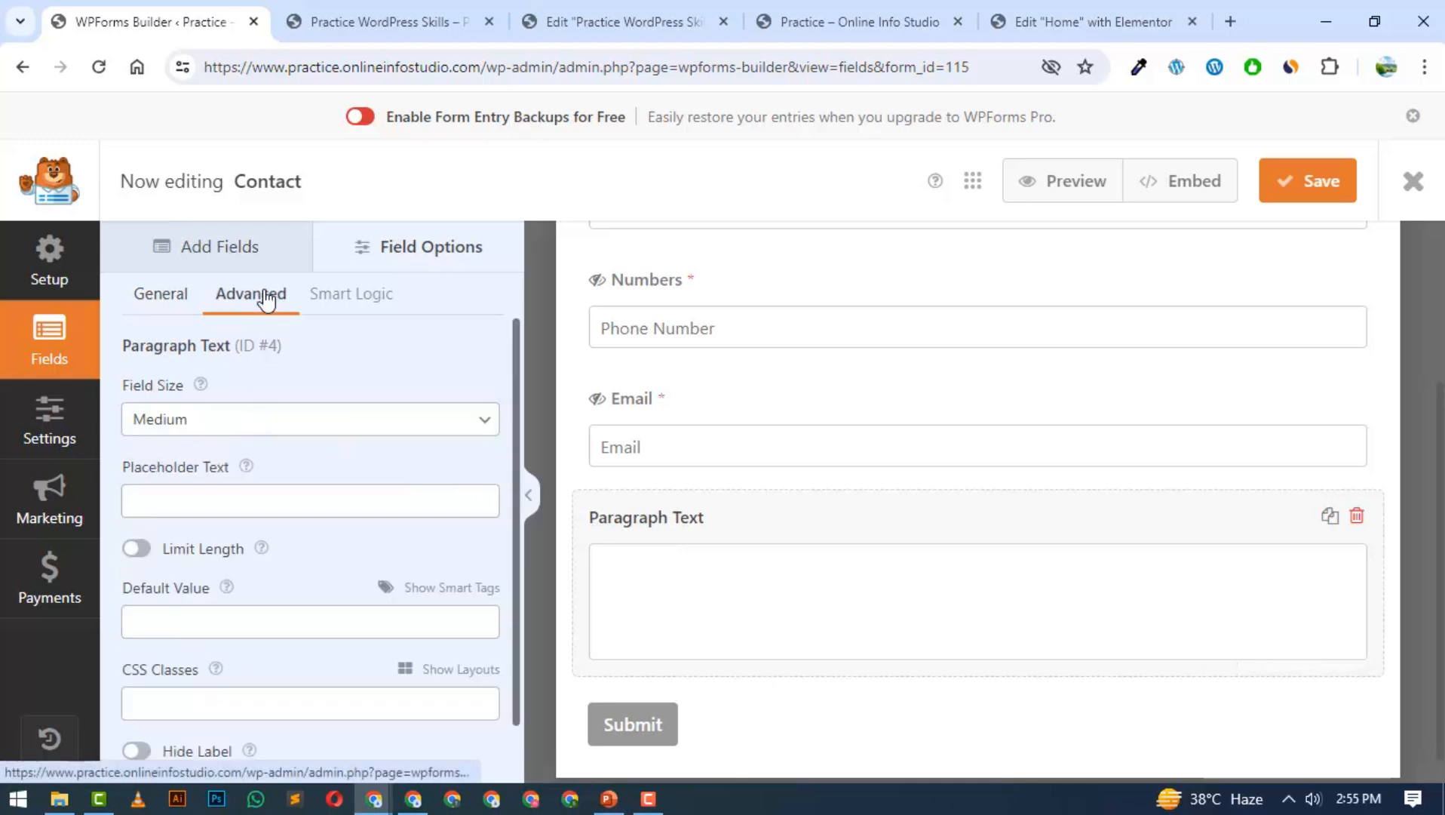
- Try the Large size on the Paragraph Text field and return it to Medium
left_click(297, 434)
left_click(261, 492)
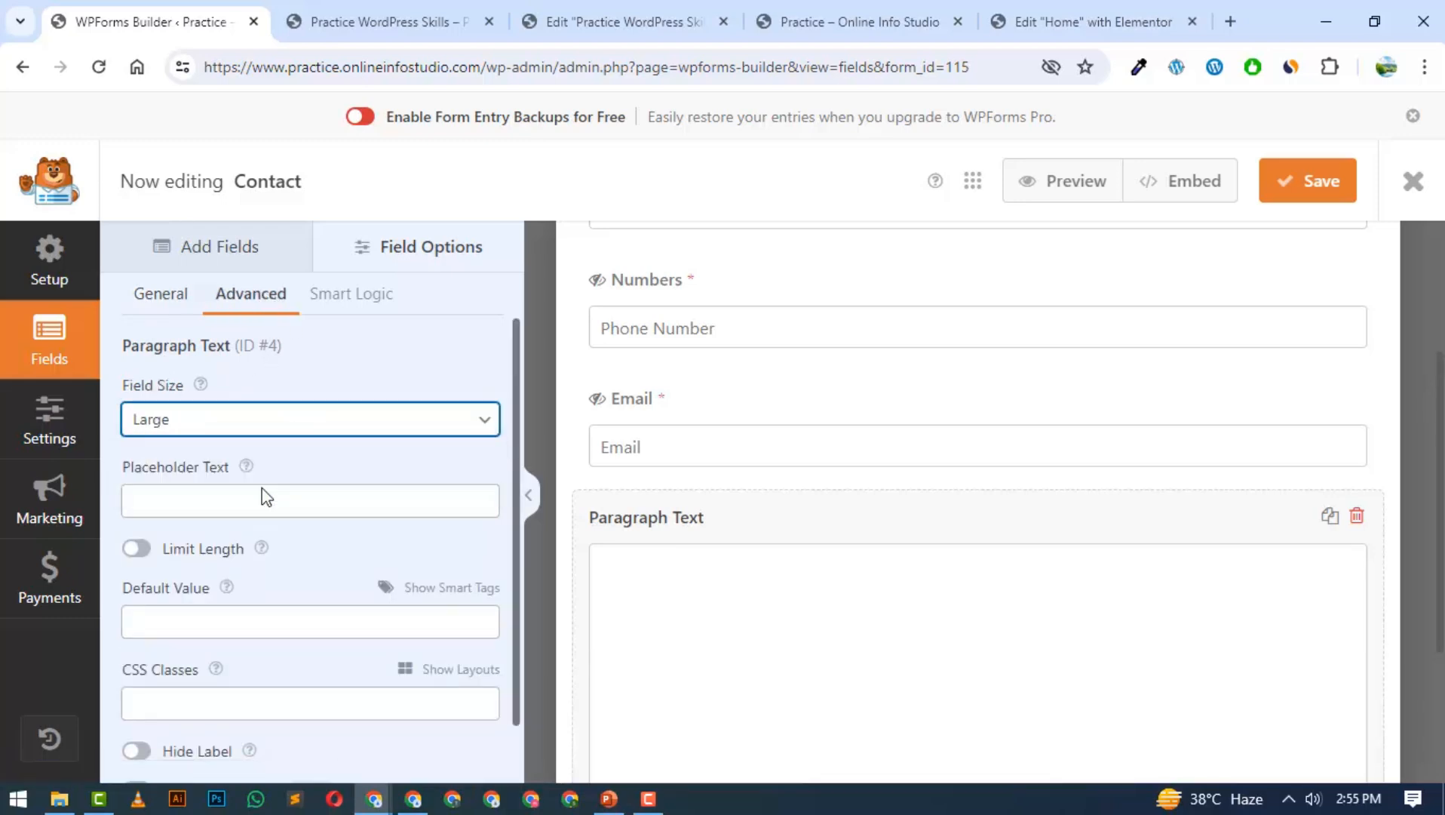
scroll(738, 476, "down", 3)
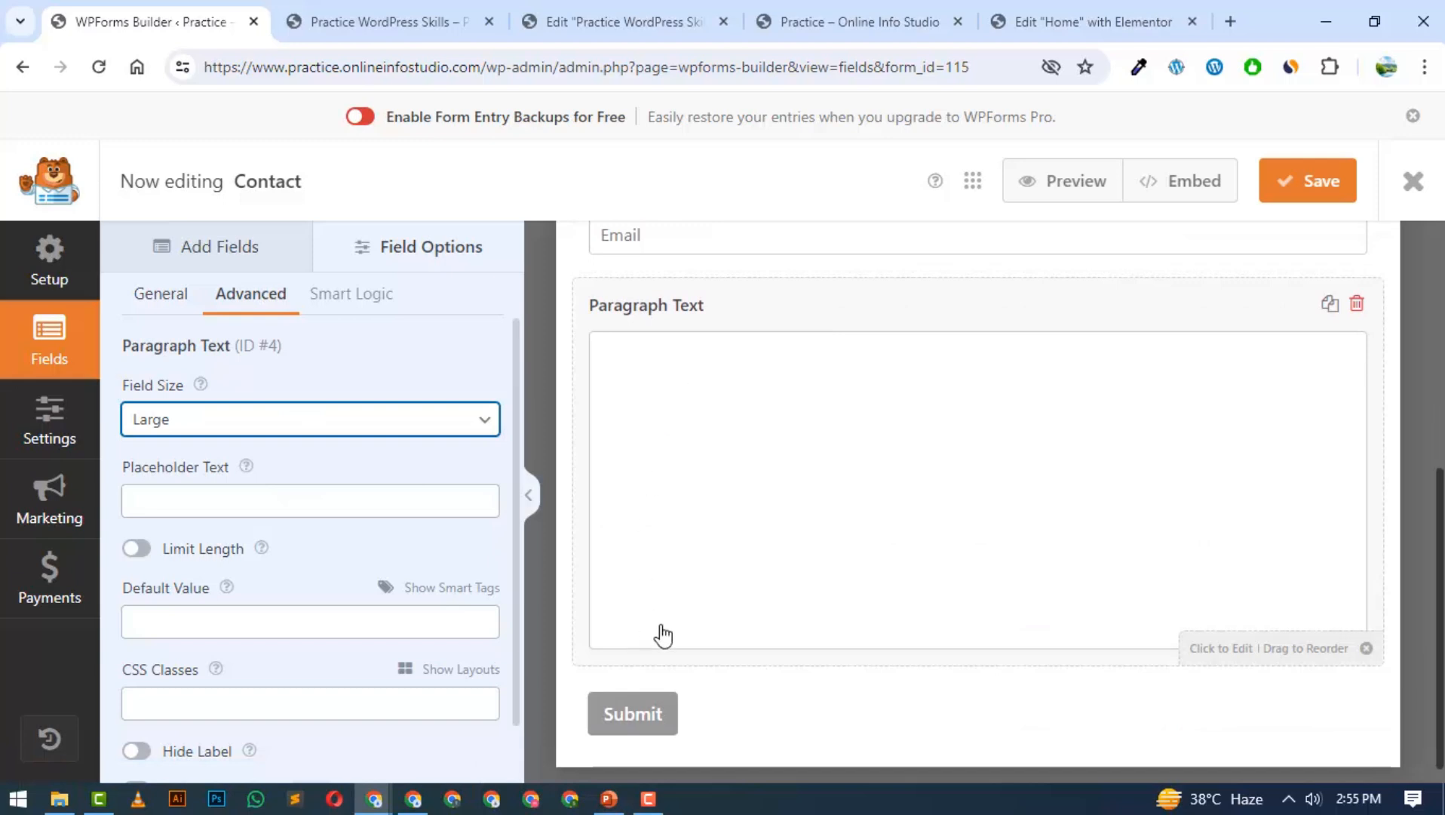
left_click(370, 418)
left_click(272, 467)
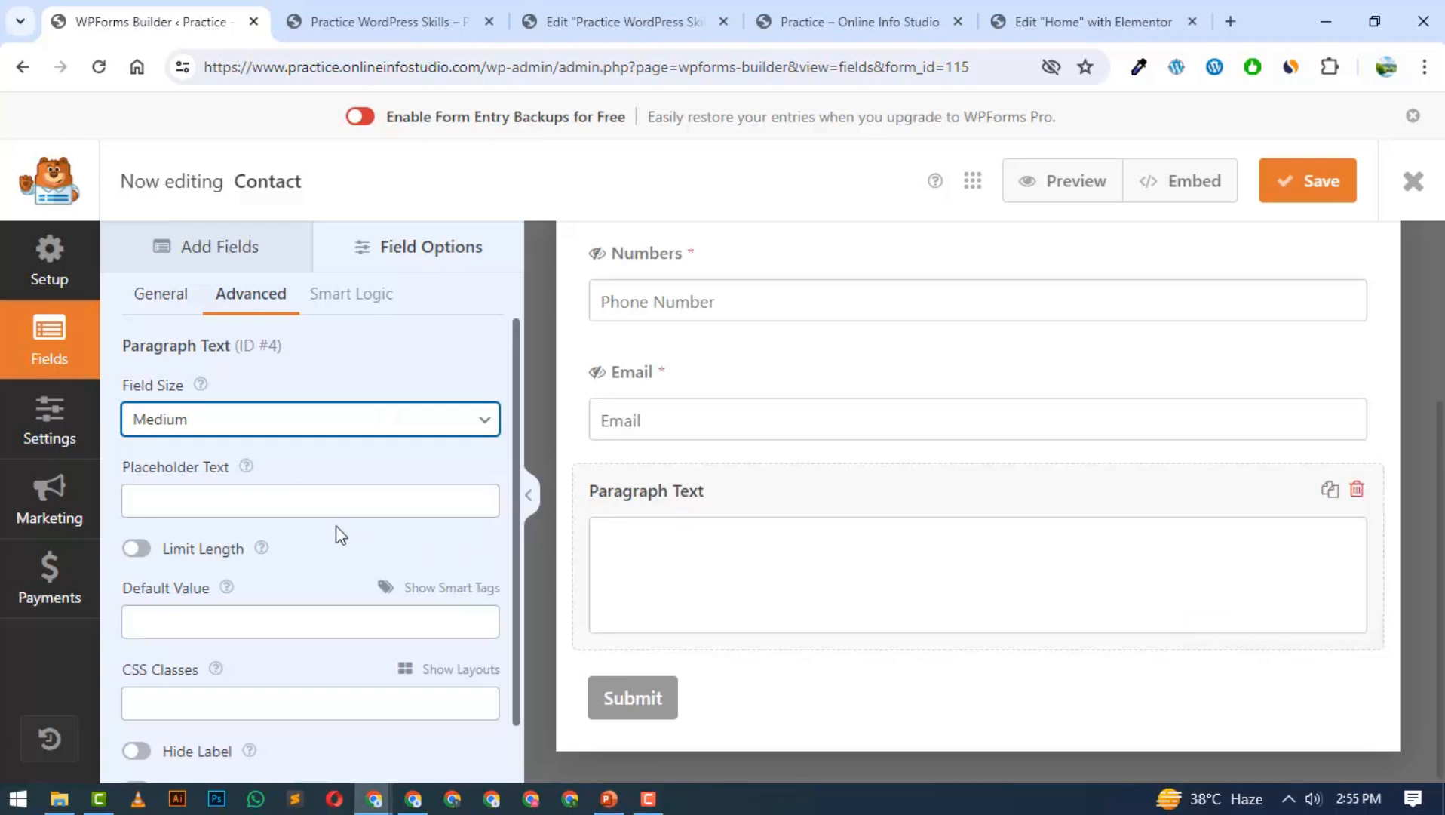
- Give the Paragraph Text field the placeholder Your Message... with its label hidden, and save the form
left_click(341, 498)
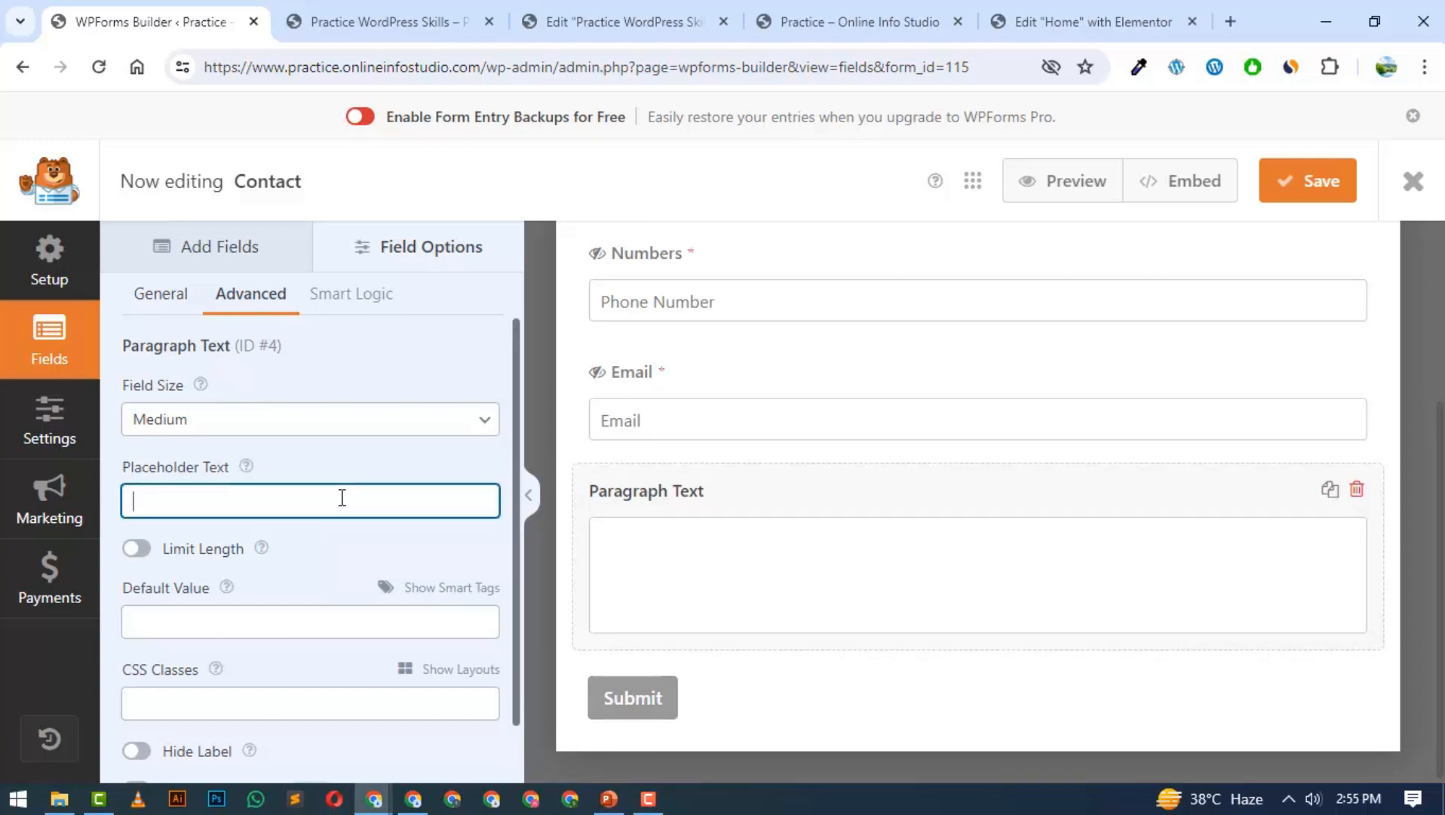
type("Your Messa")
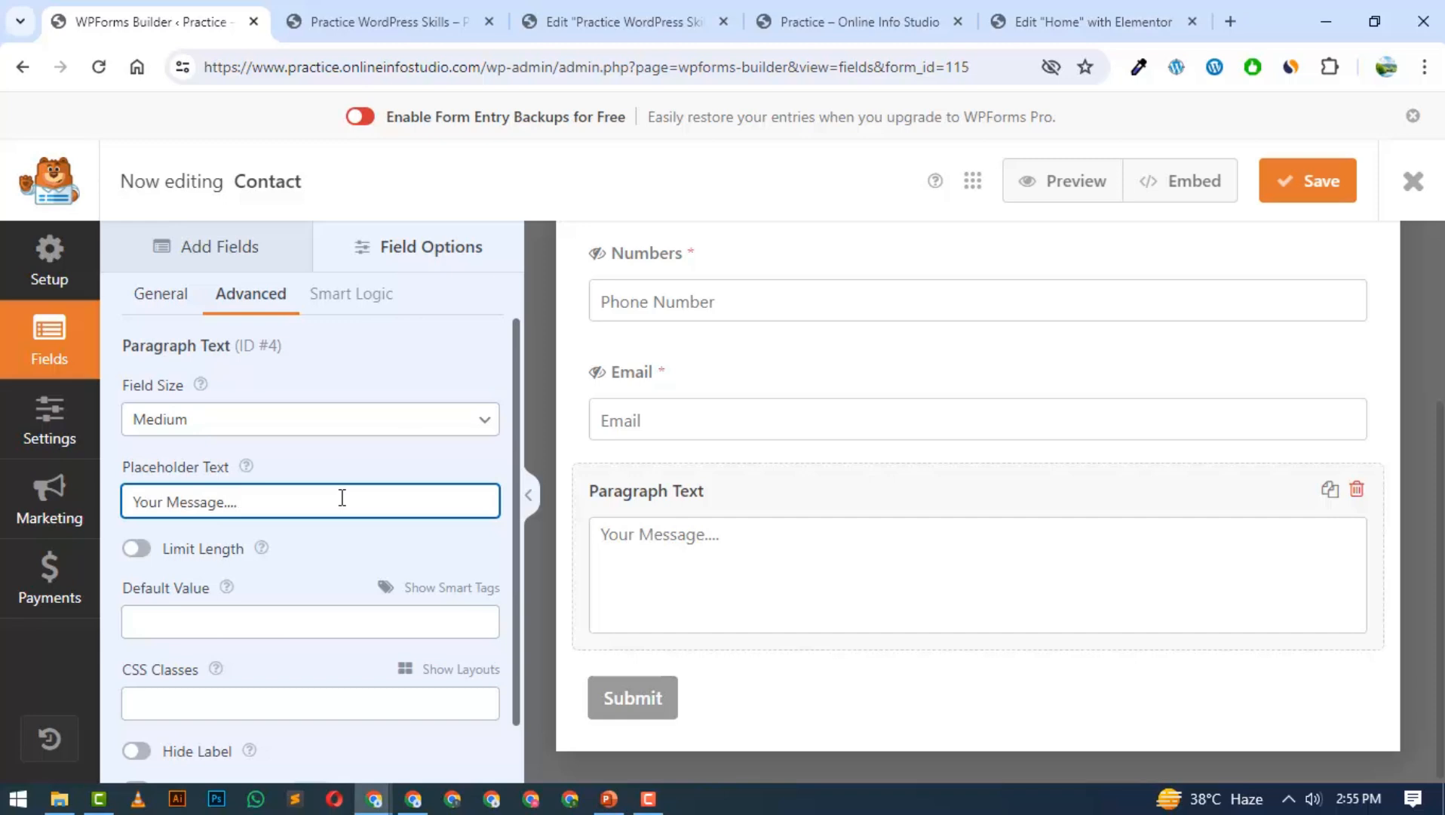
type("ge...")
scroll(342, 497, "down", 1)
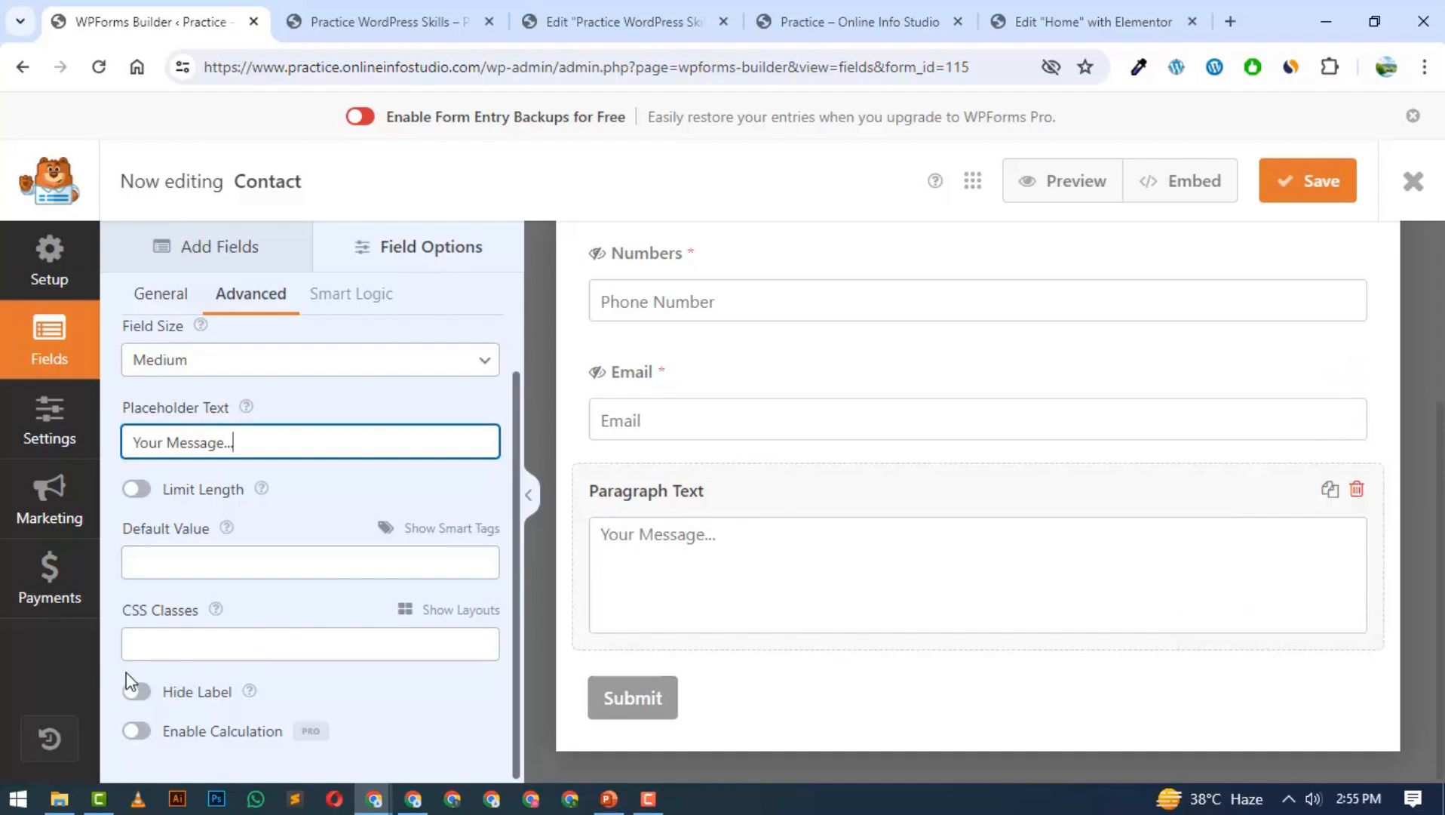
left_click(137, 691)
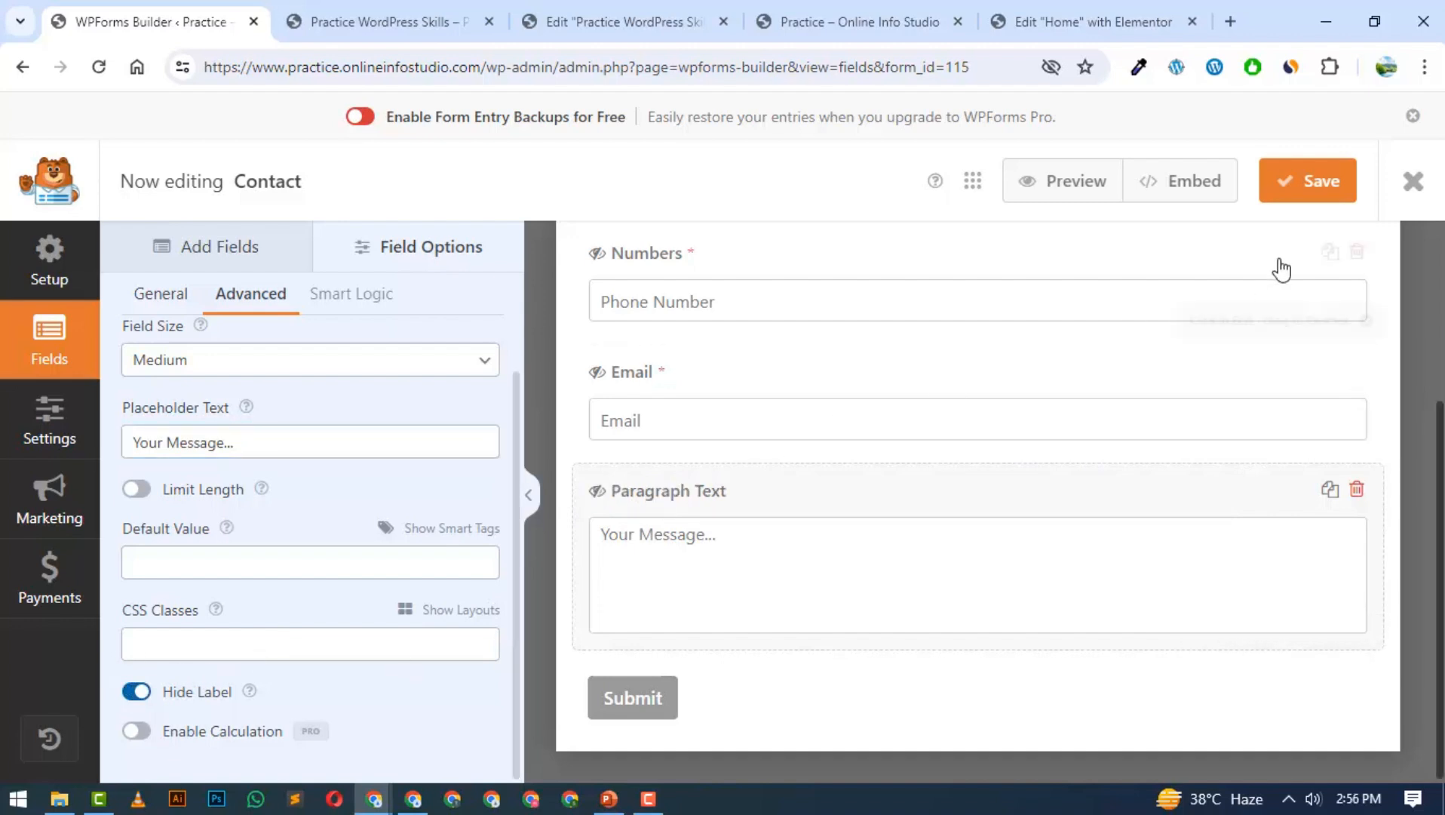
left_click(1309, 196)
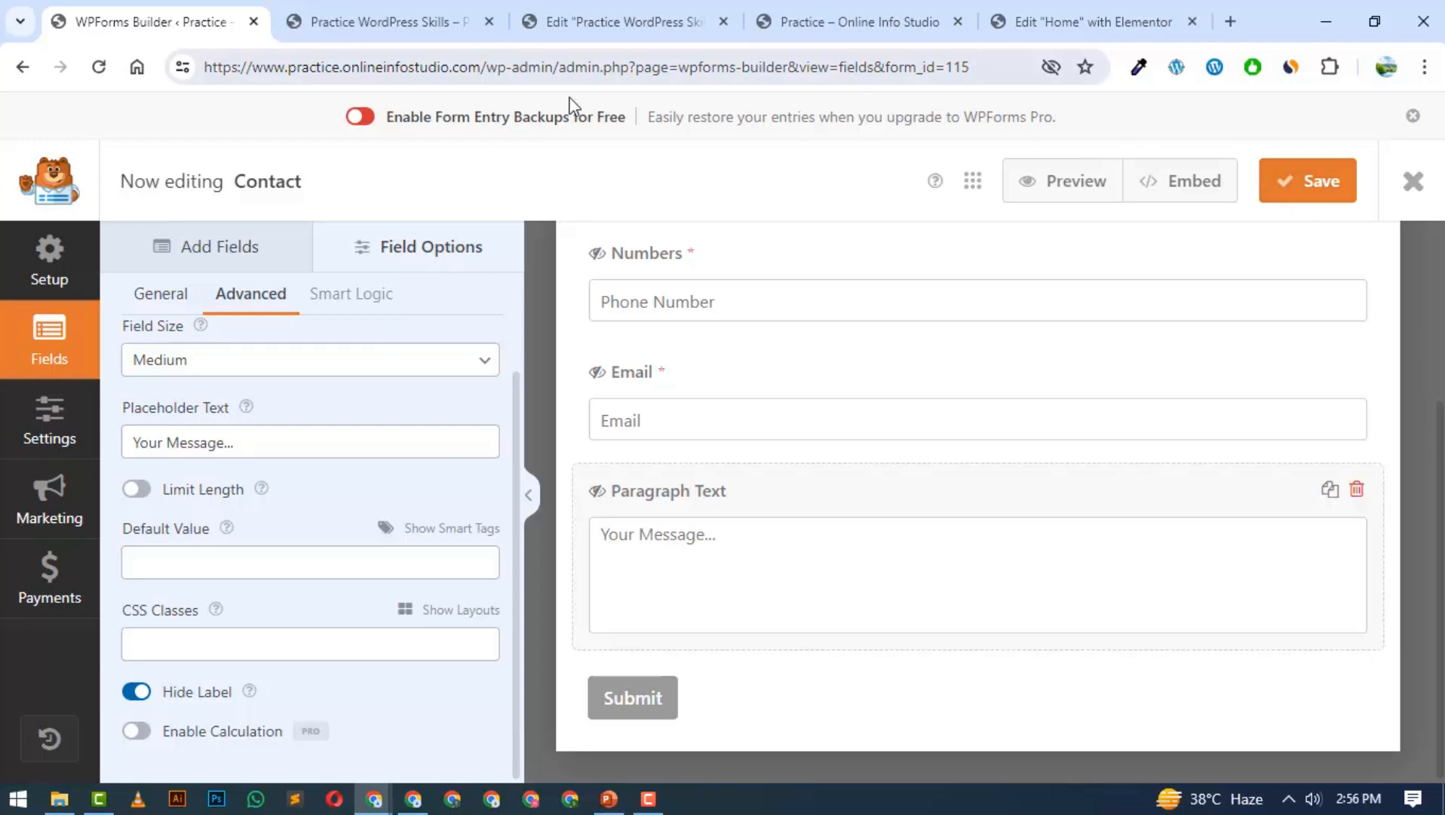
- Switch to the home page's Elementor editor and search the widgets for wpfor
left_click(1026, 17)
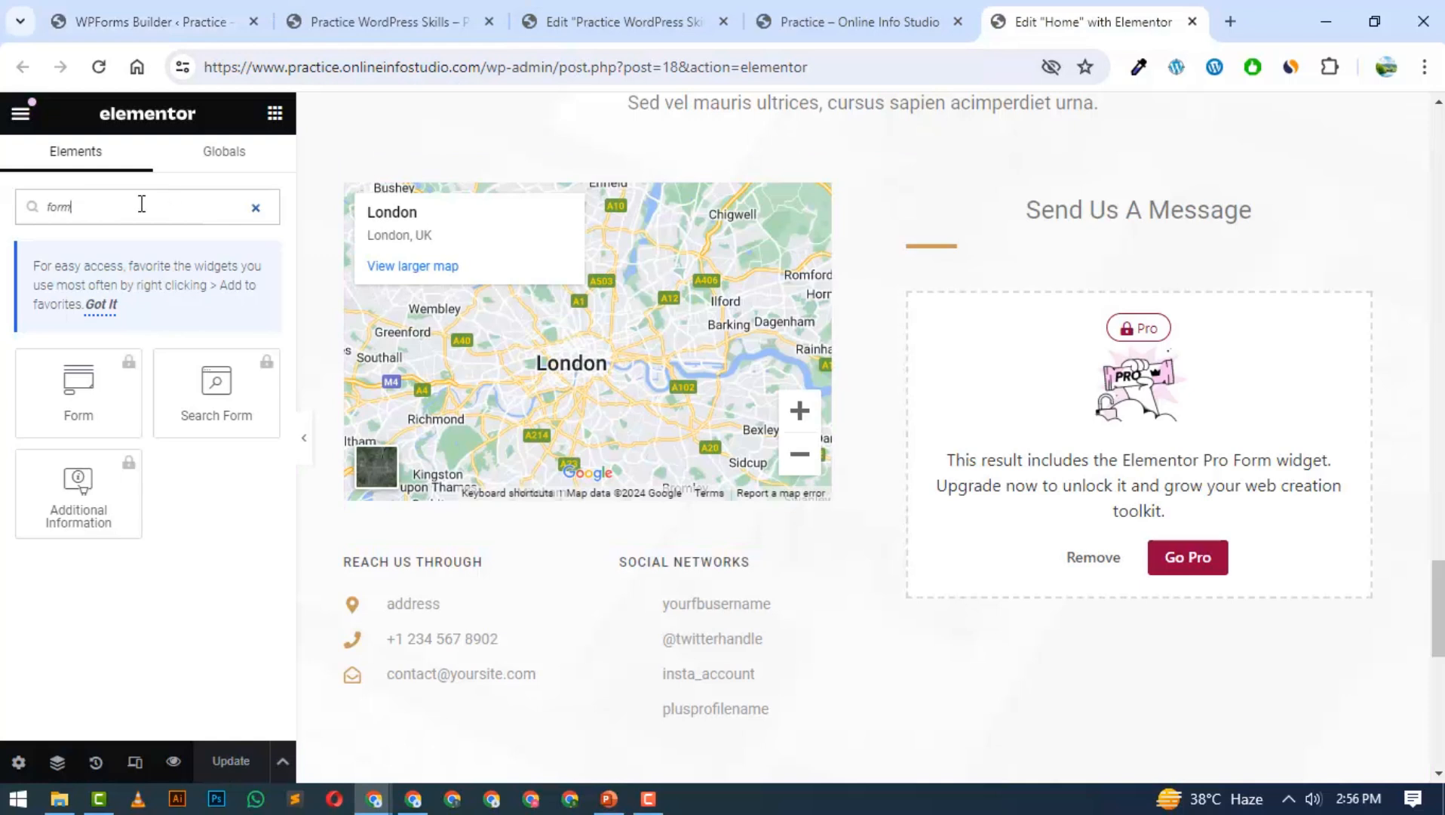
type("wp")
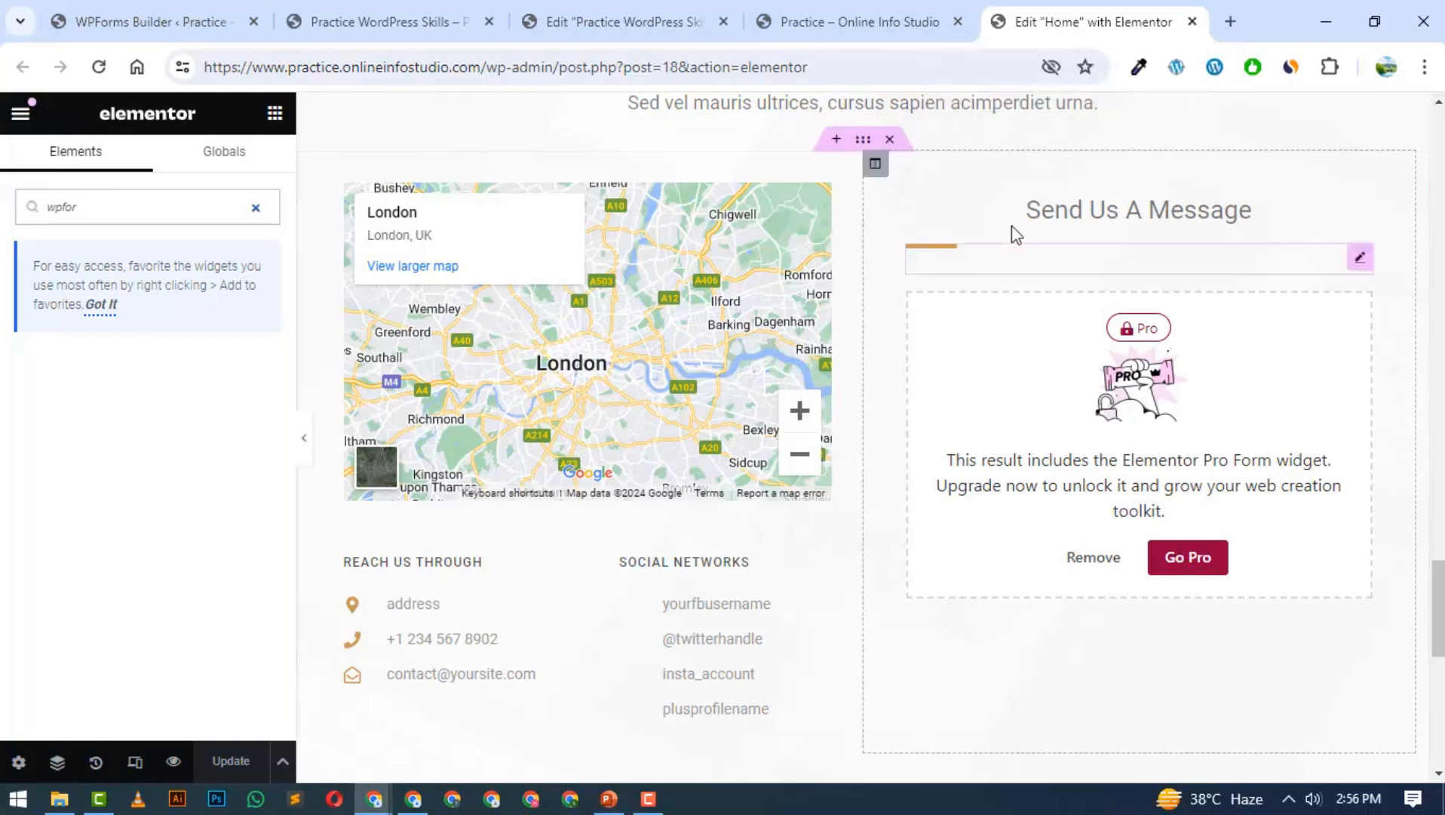
scroll(787, 438, "up", 3)
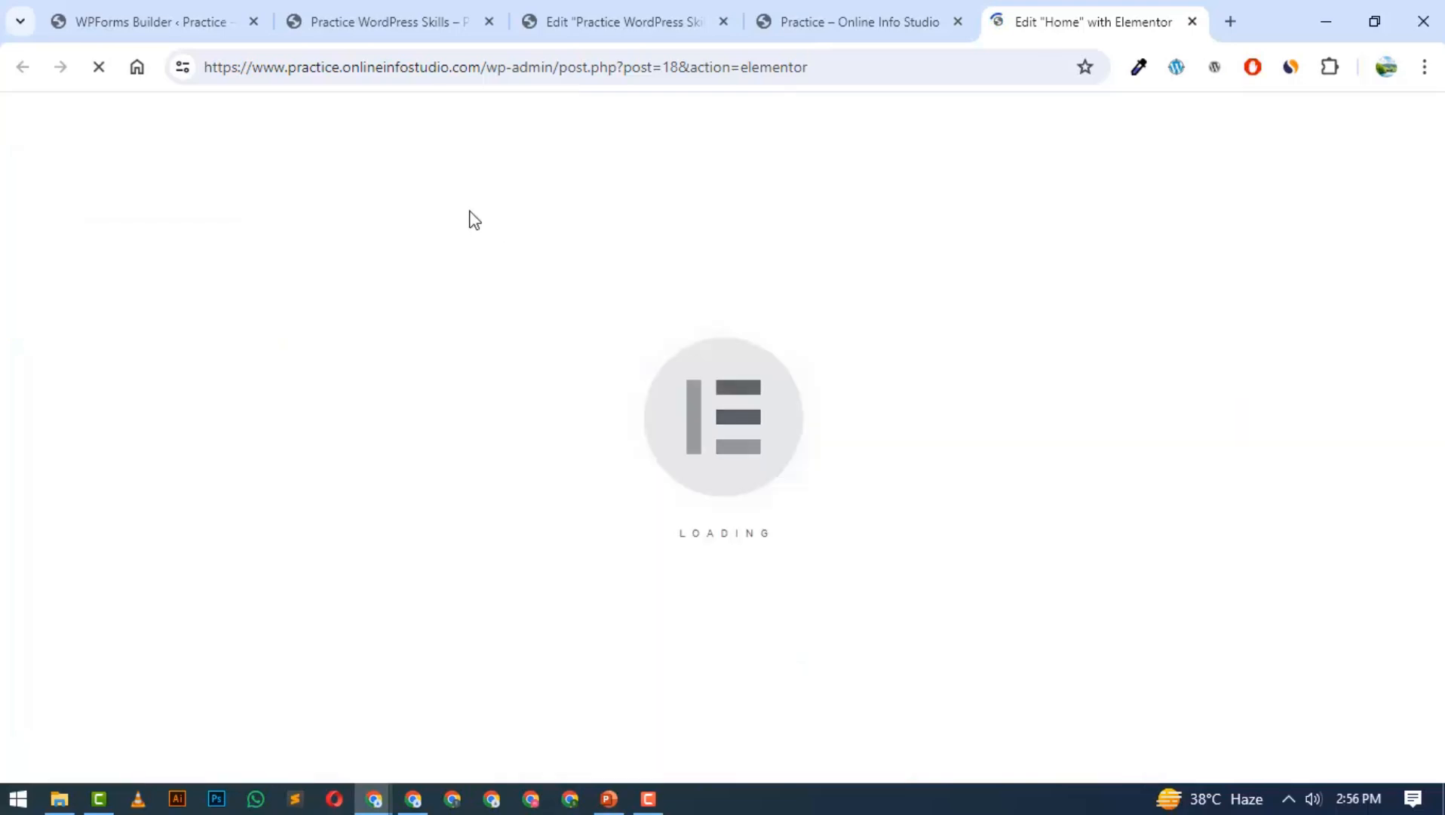
- Return to the WPForms builder and copy the Contact form's shortcode from its embed options
left_click(189, 11)
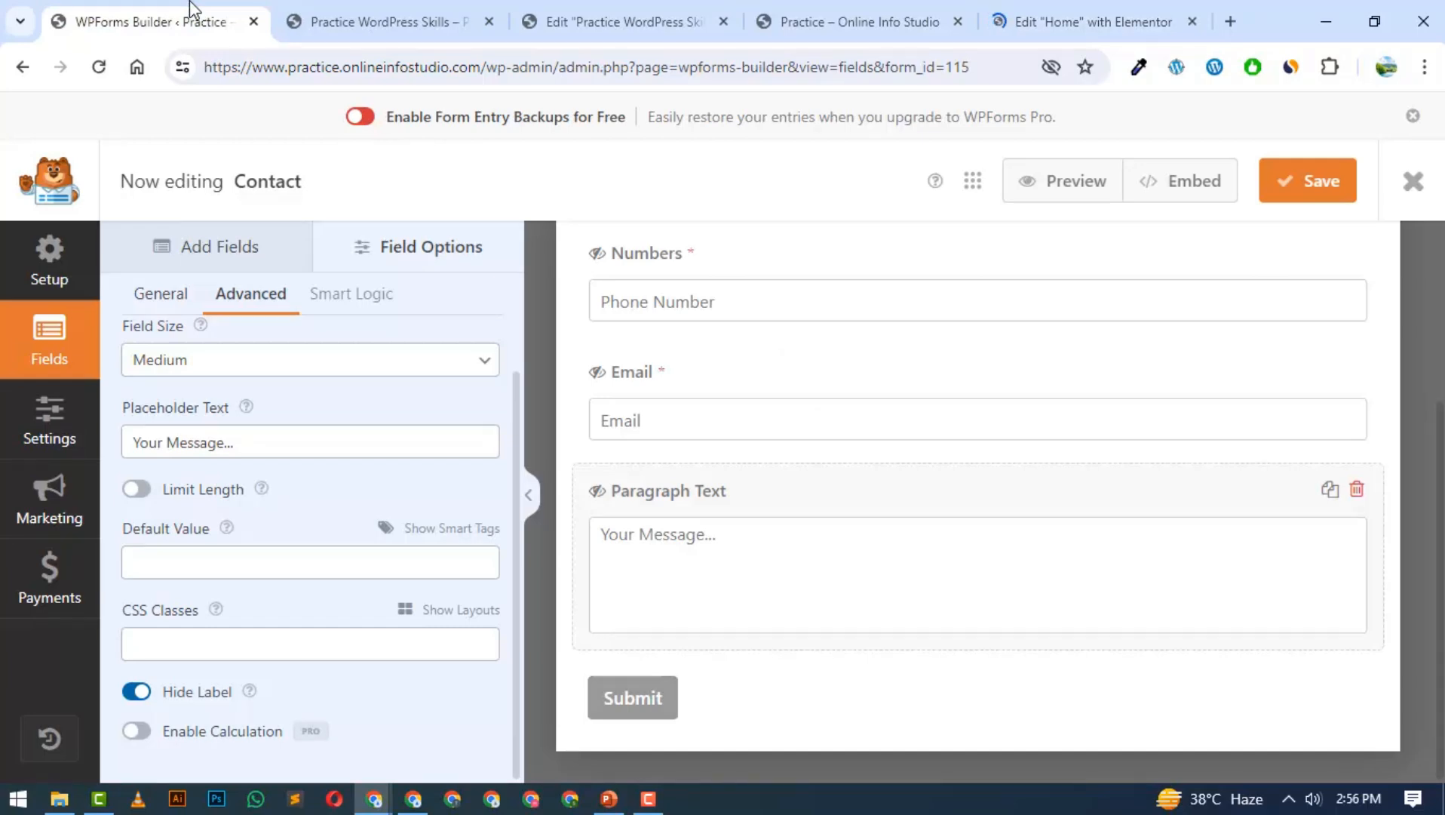
left_click(1168, 193)
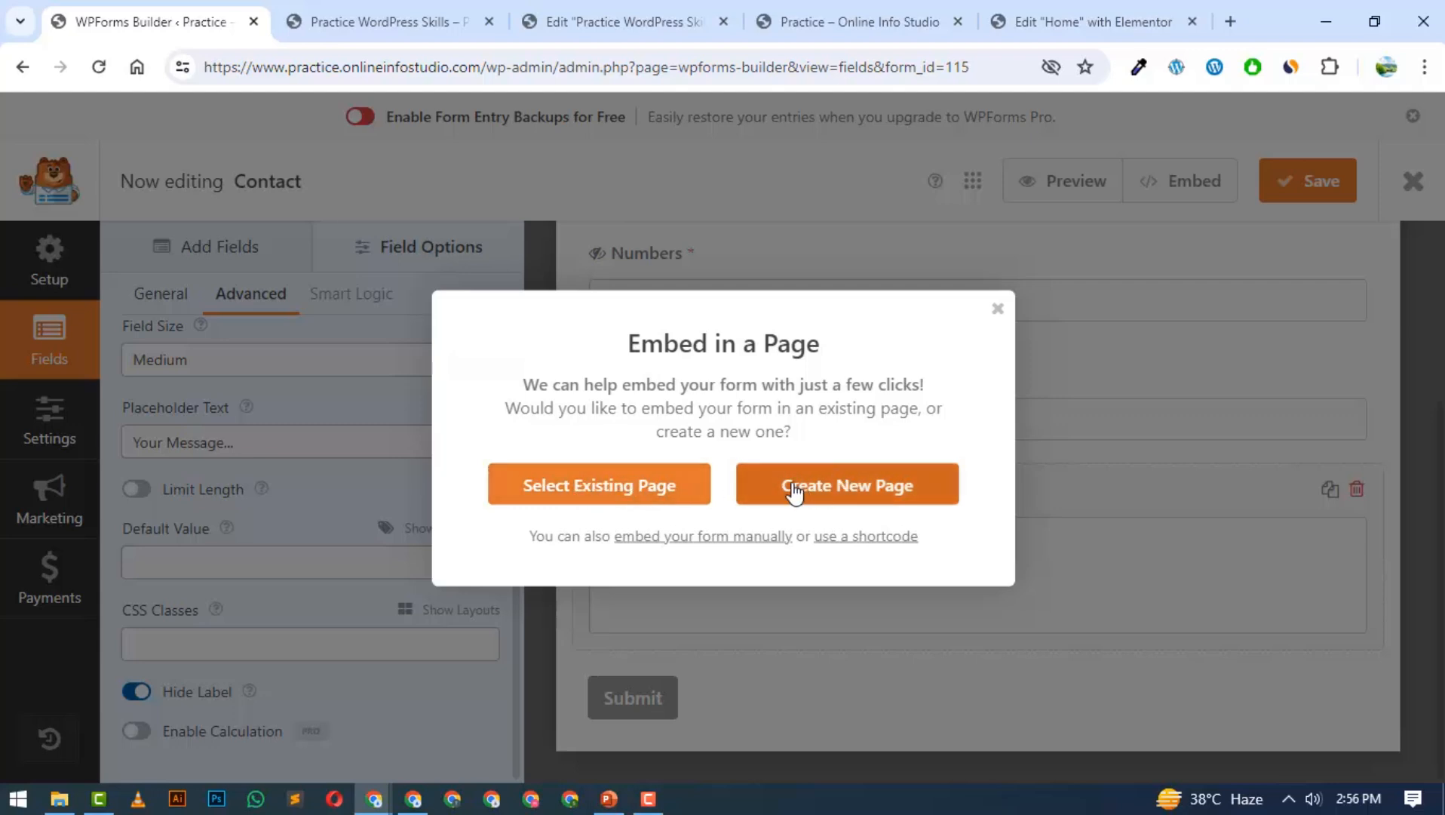
left_click_drag(526, 540, 792, 549)
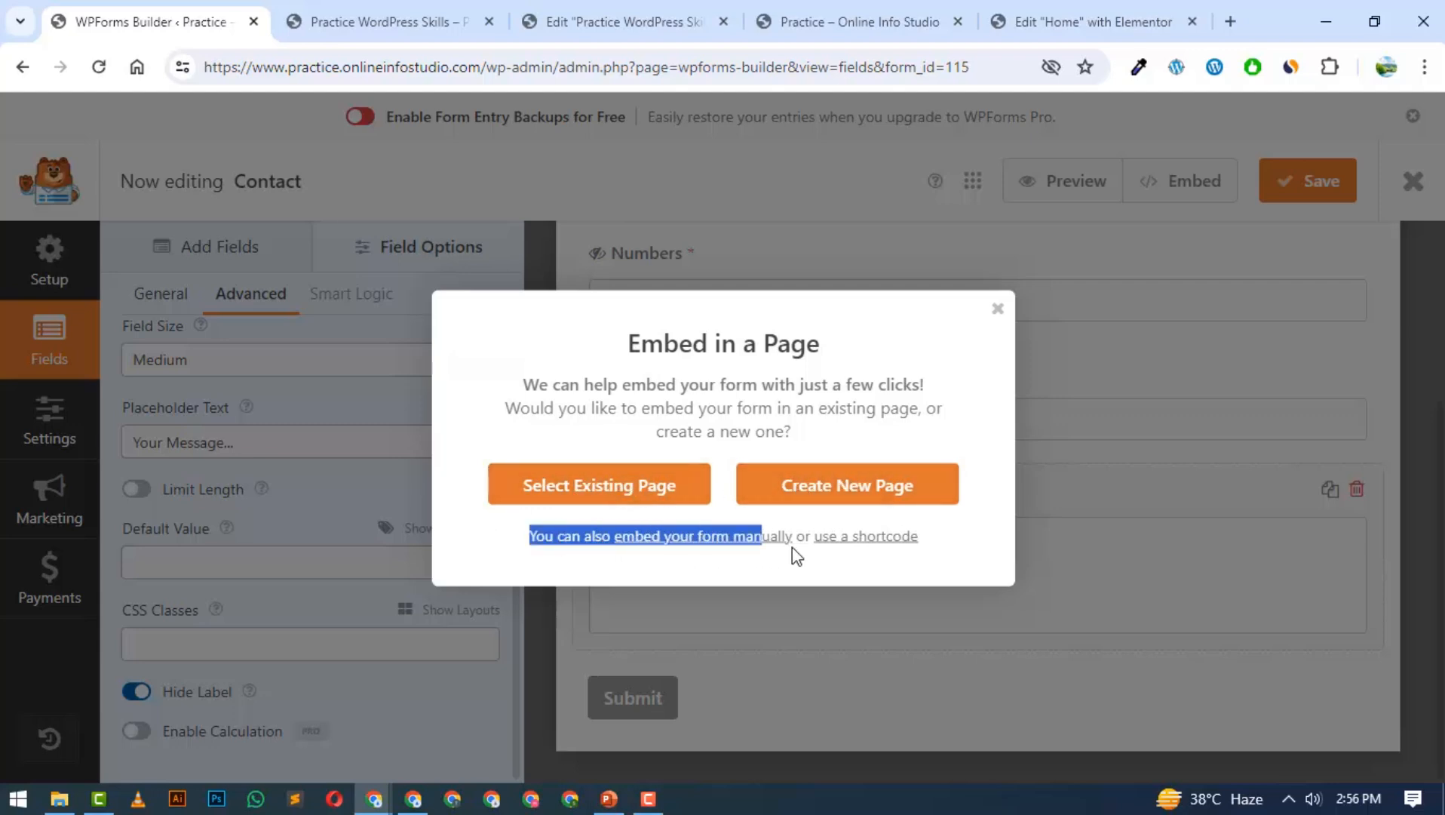
left_click(871, 538)
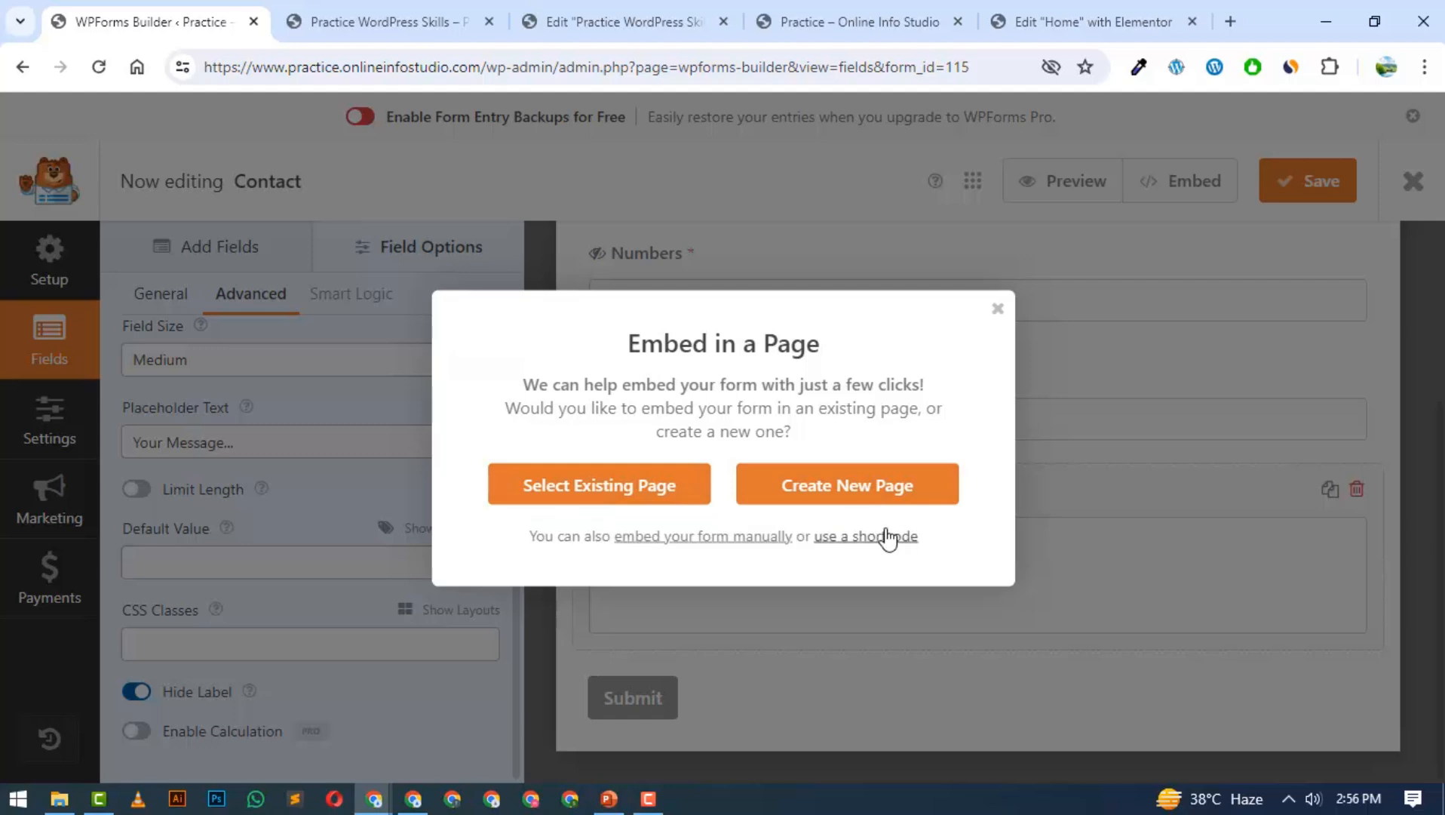
left_click(881, 538)
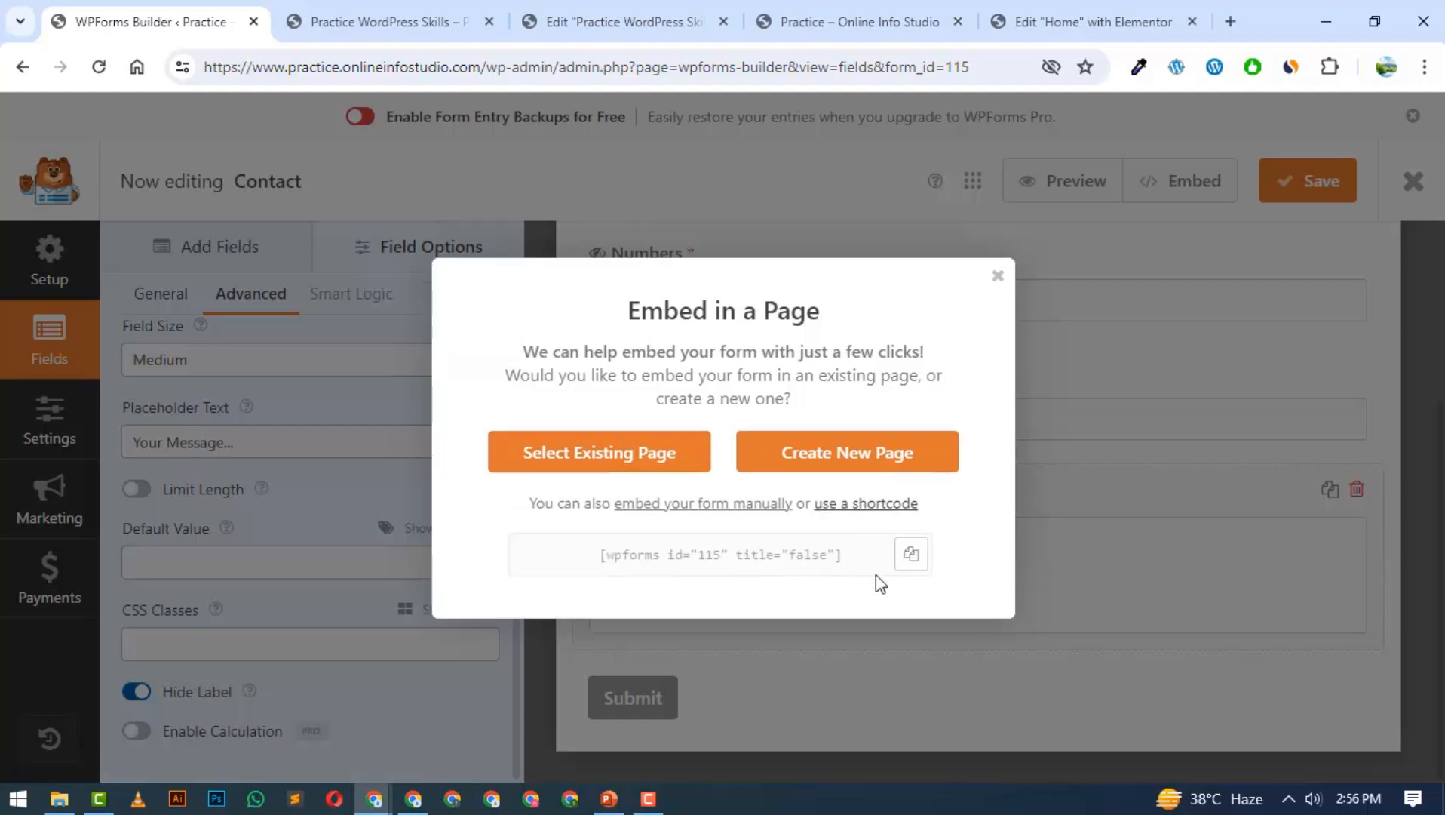
left_click(912, 556)
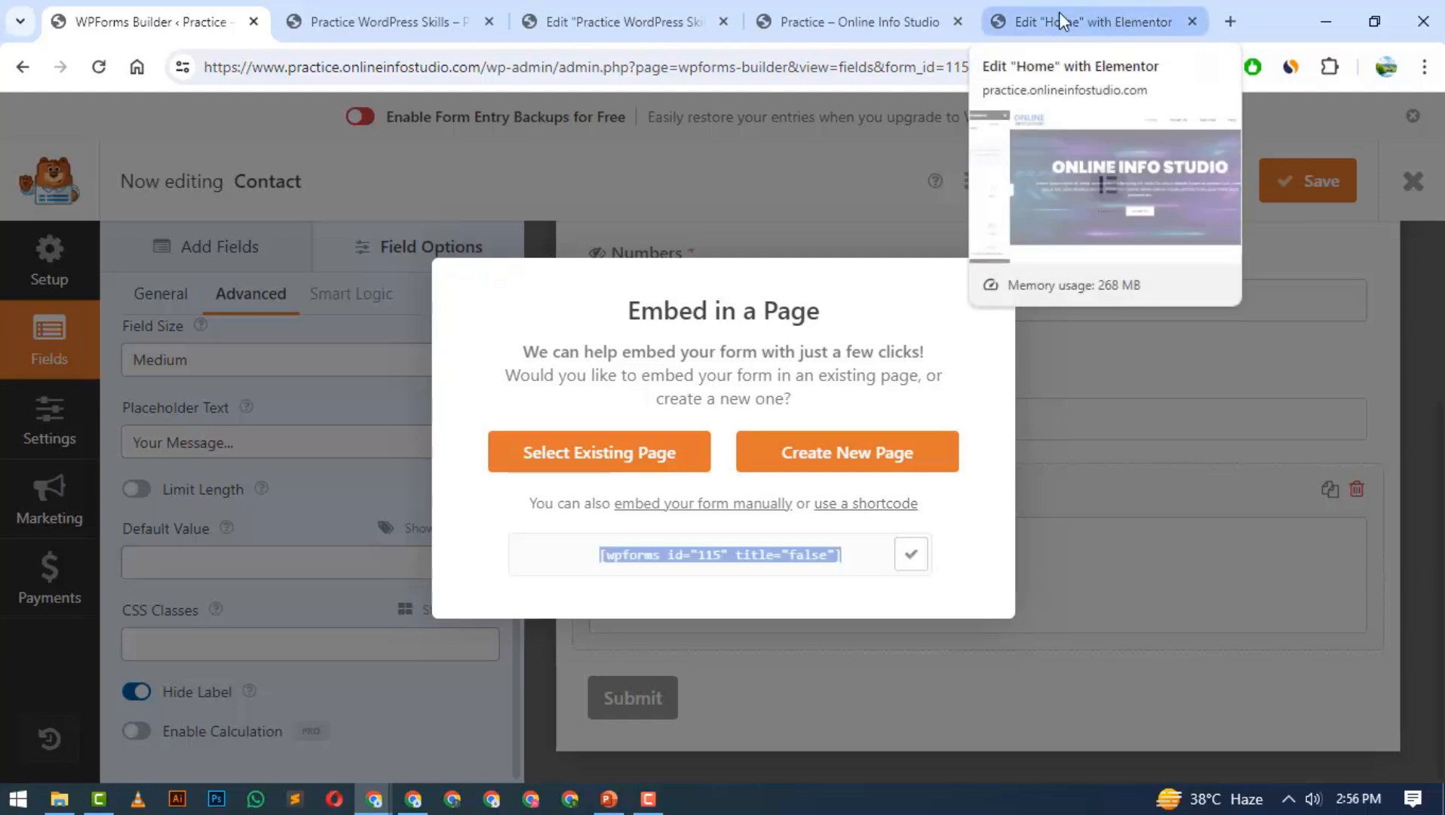
left_click(912, 556)
- In the home page's Elementor editor, place a Shortcode widget under the Send Us A Message heading containing [wpforms id="115" title="false"]
left_click(1115, 16)
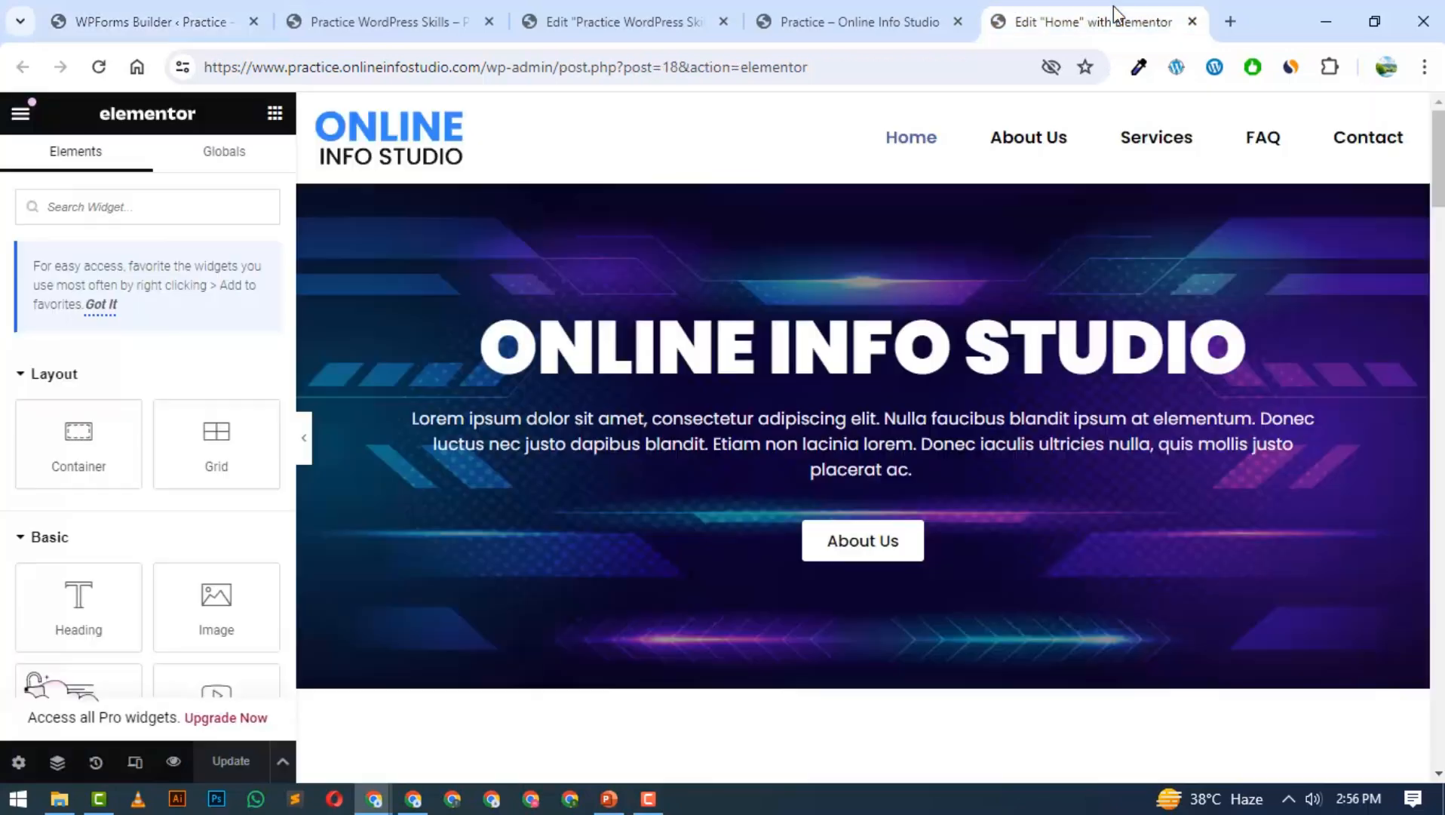
left_click_drag(1438, 196, 1438, 573)
scroll(1192, 400, "down", 3)
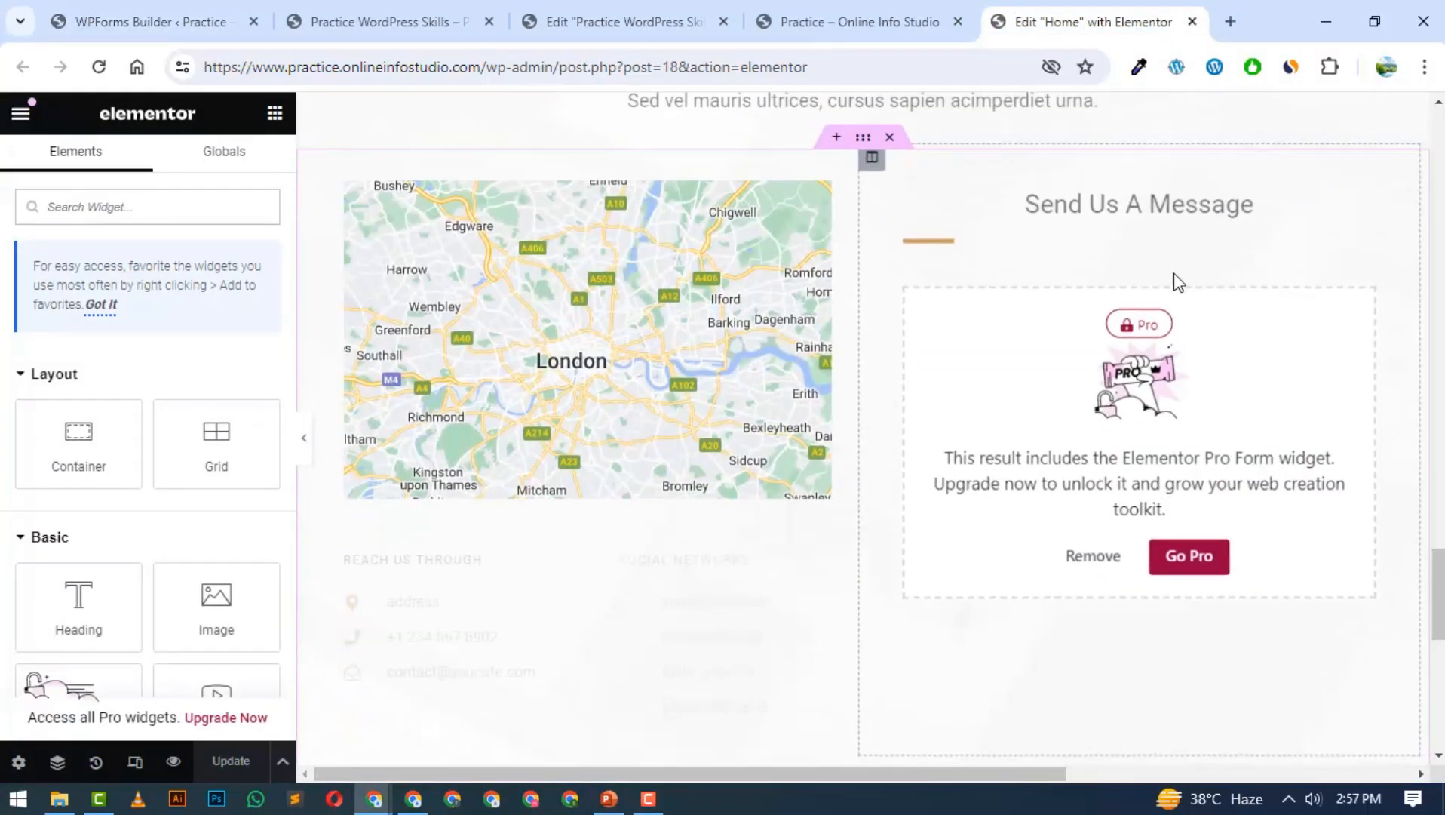
left_click(166, 204)
type("short")
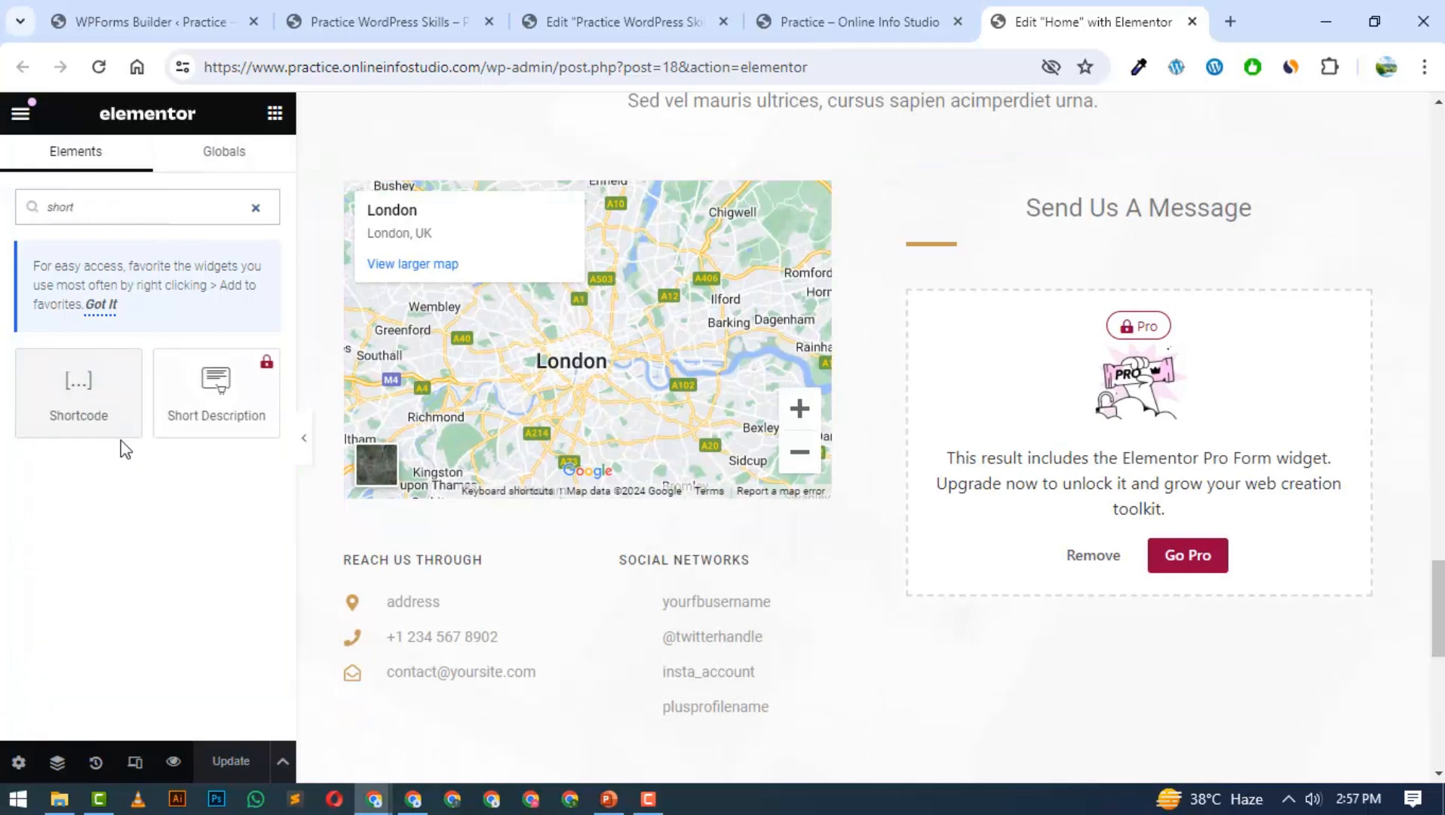
left_click_drag(76, 399, 1039, 277)
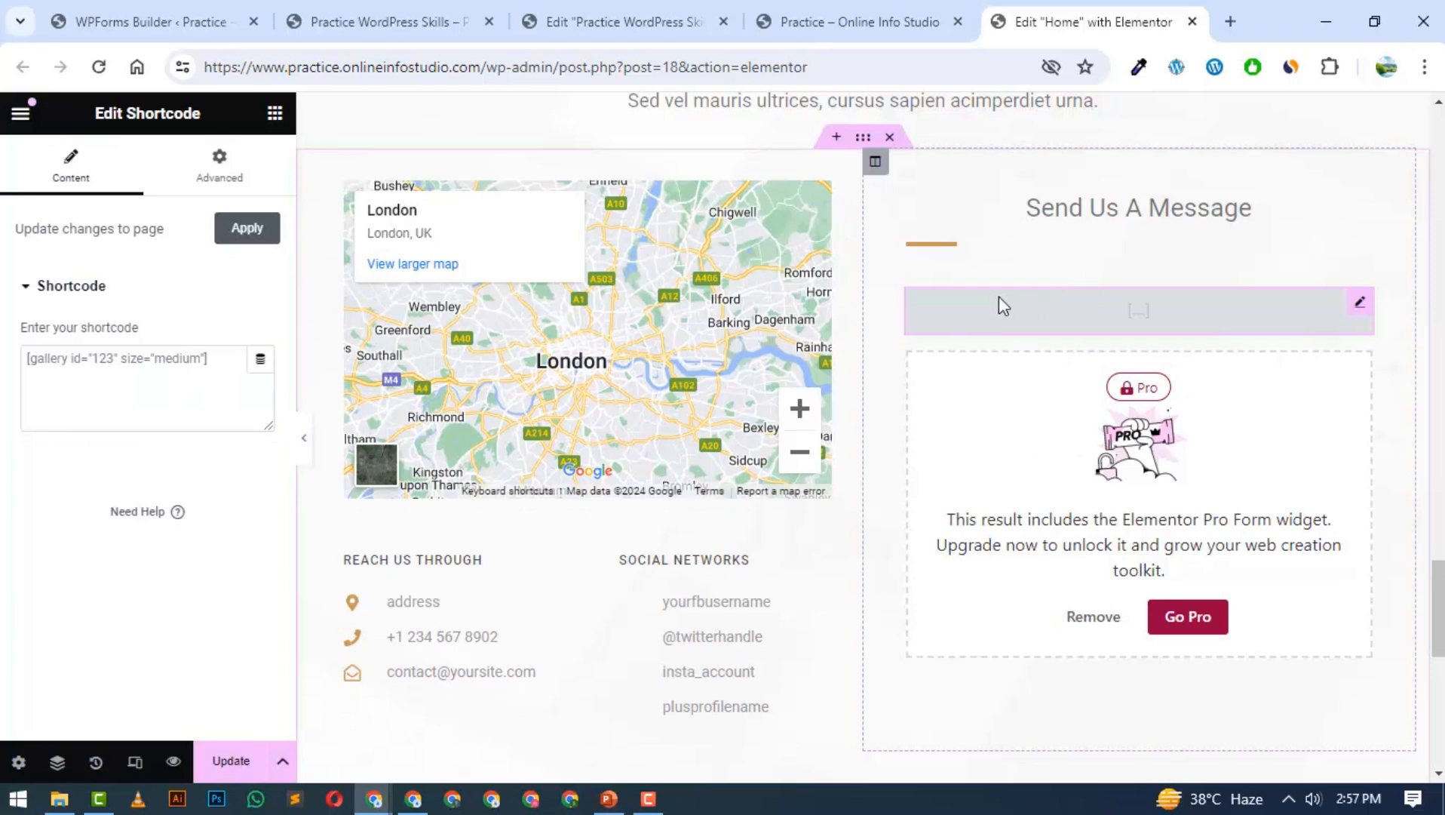
left_click(37, 358)
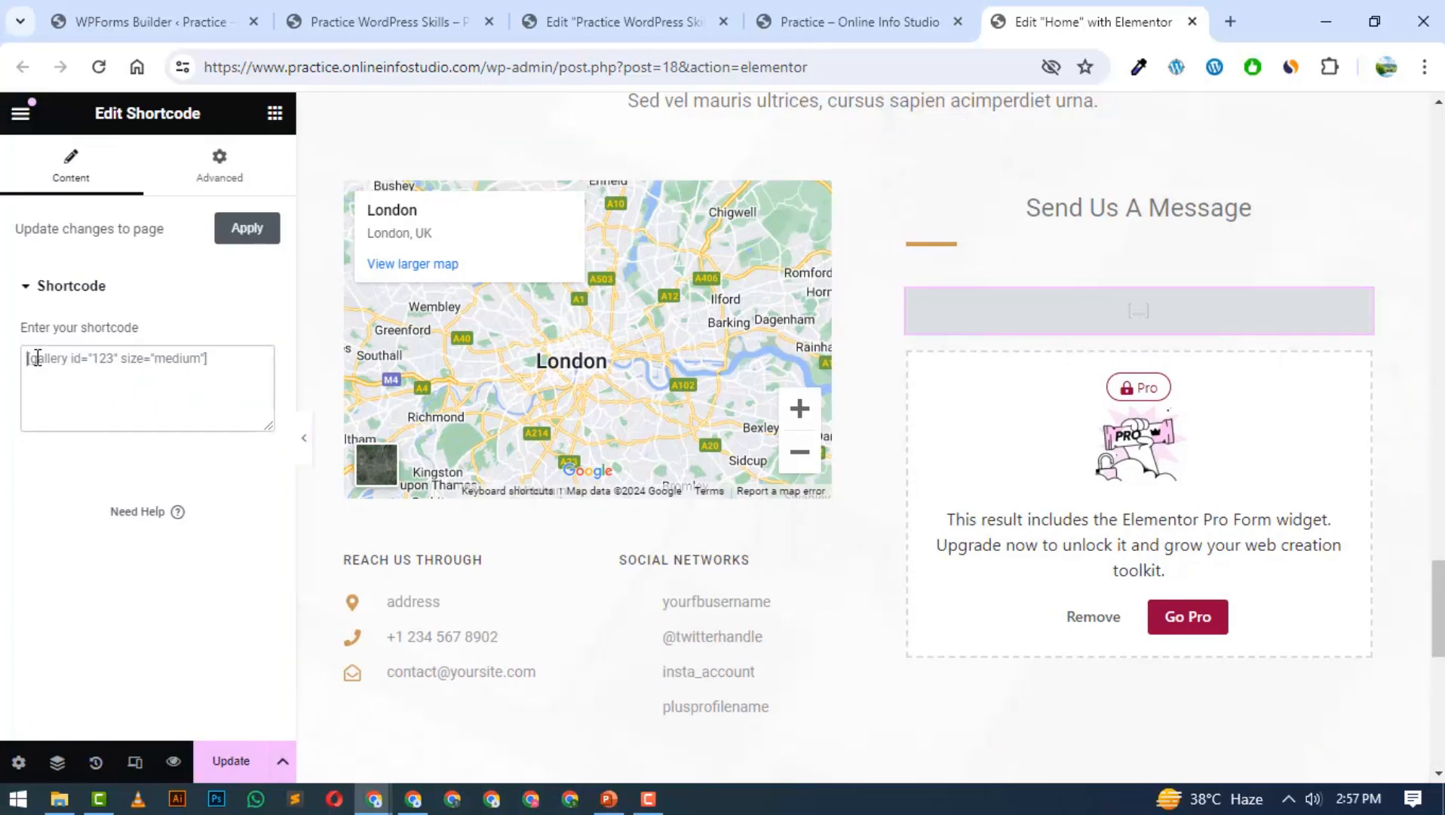
key("ctrl+v")
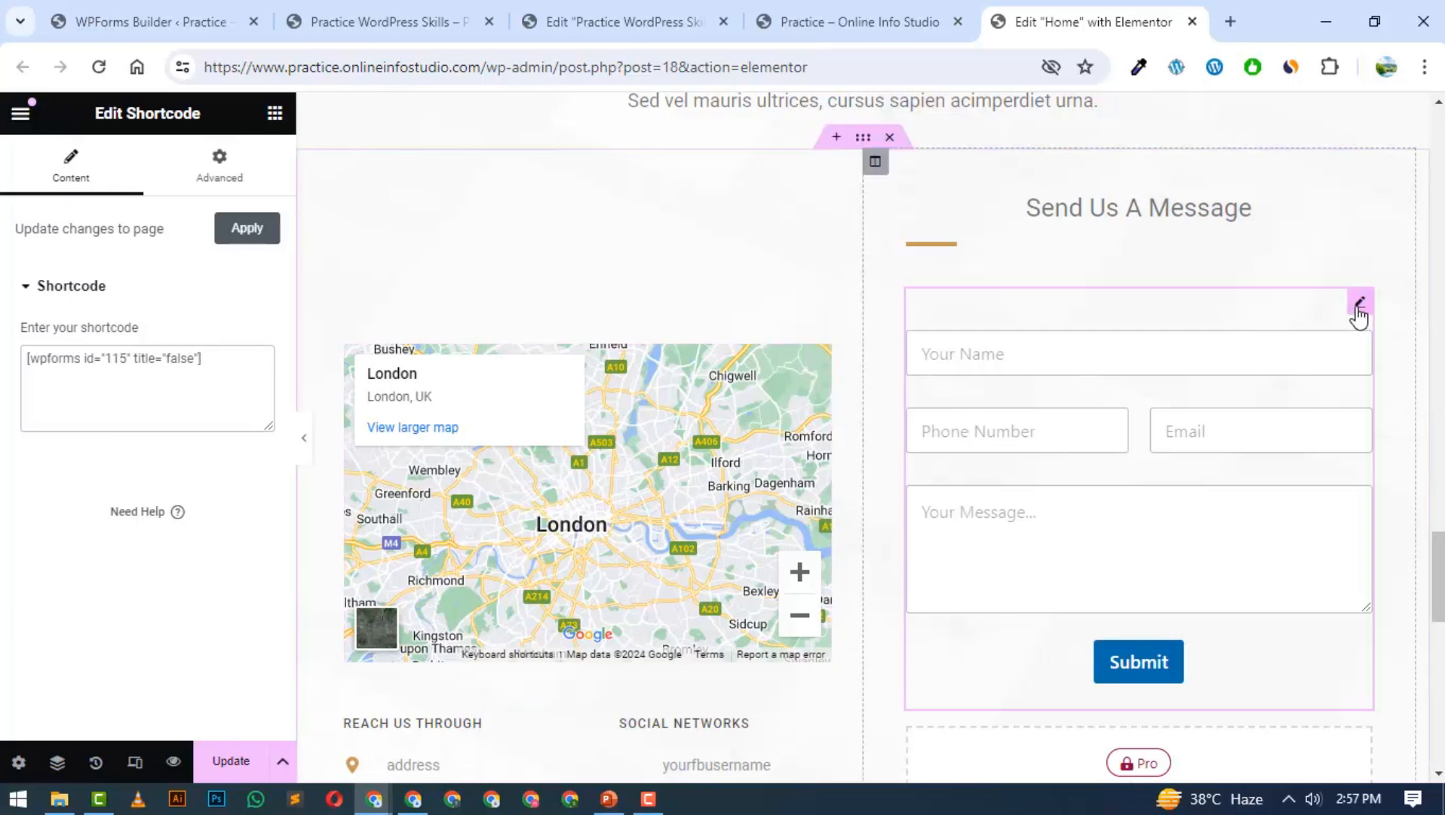
- Delete the Shortcode widget and place a WPForms widget under the Send Us A Message heading instead
right_click(1357, 303)
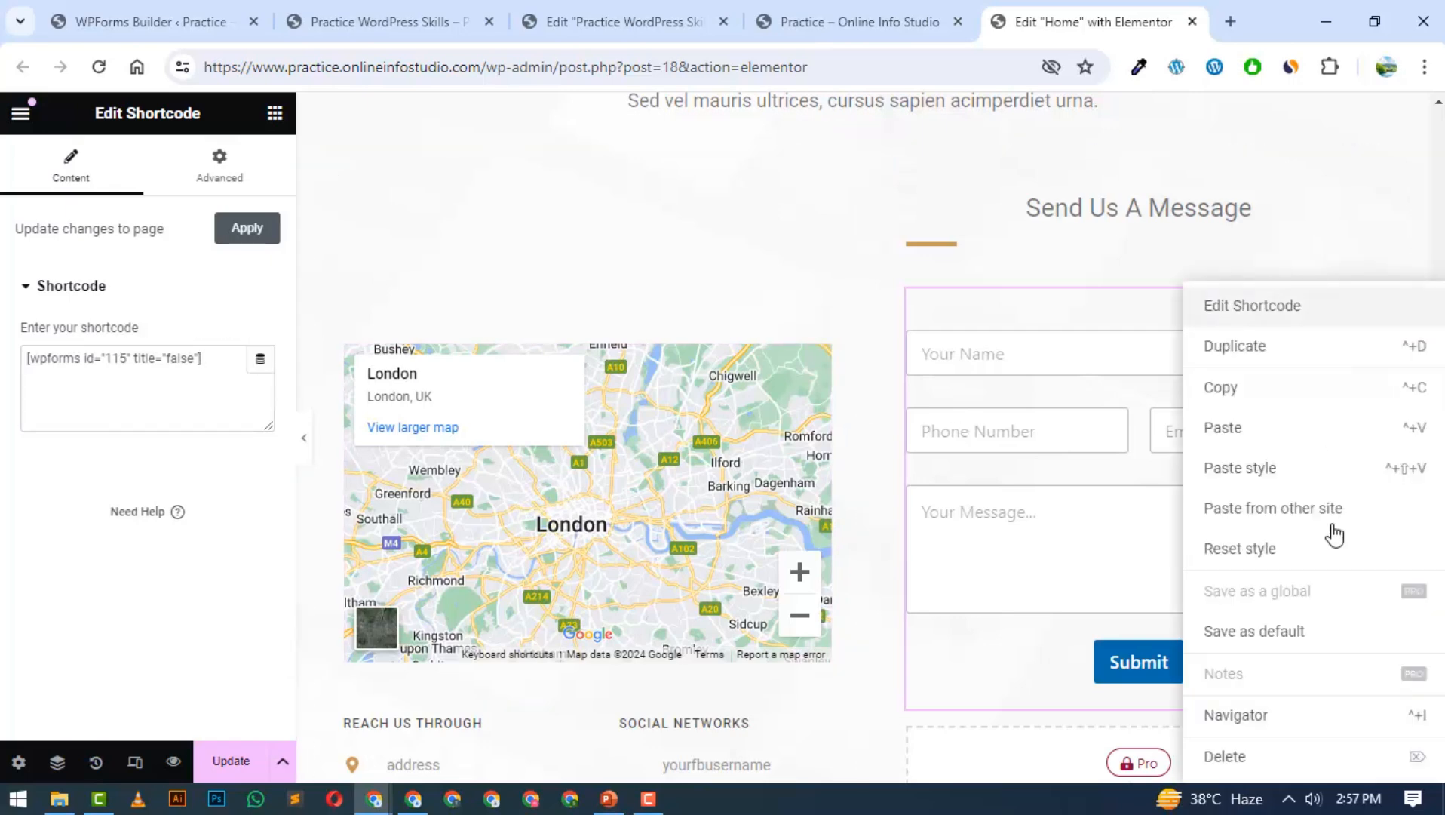
left_click(1220, 758)
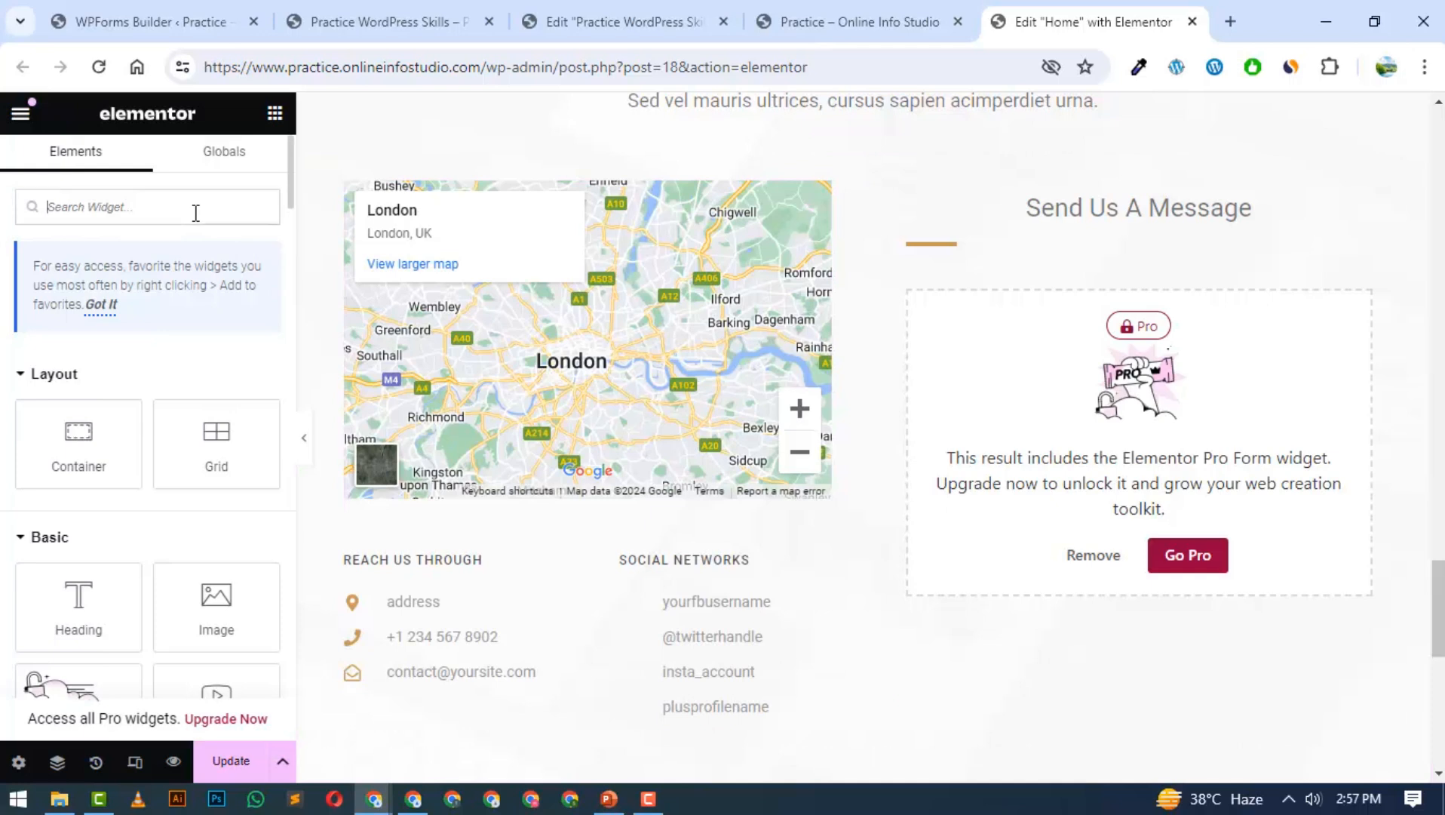
type("wpf")
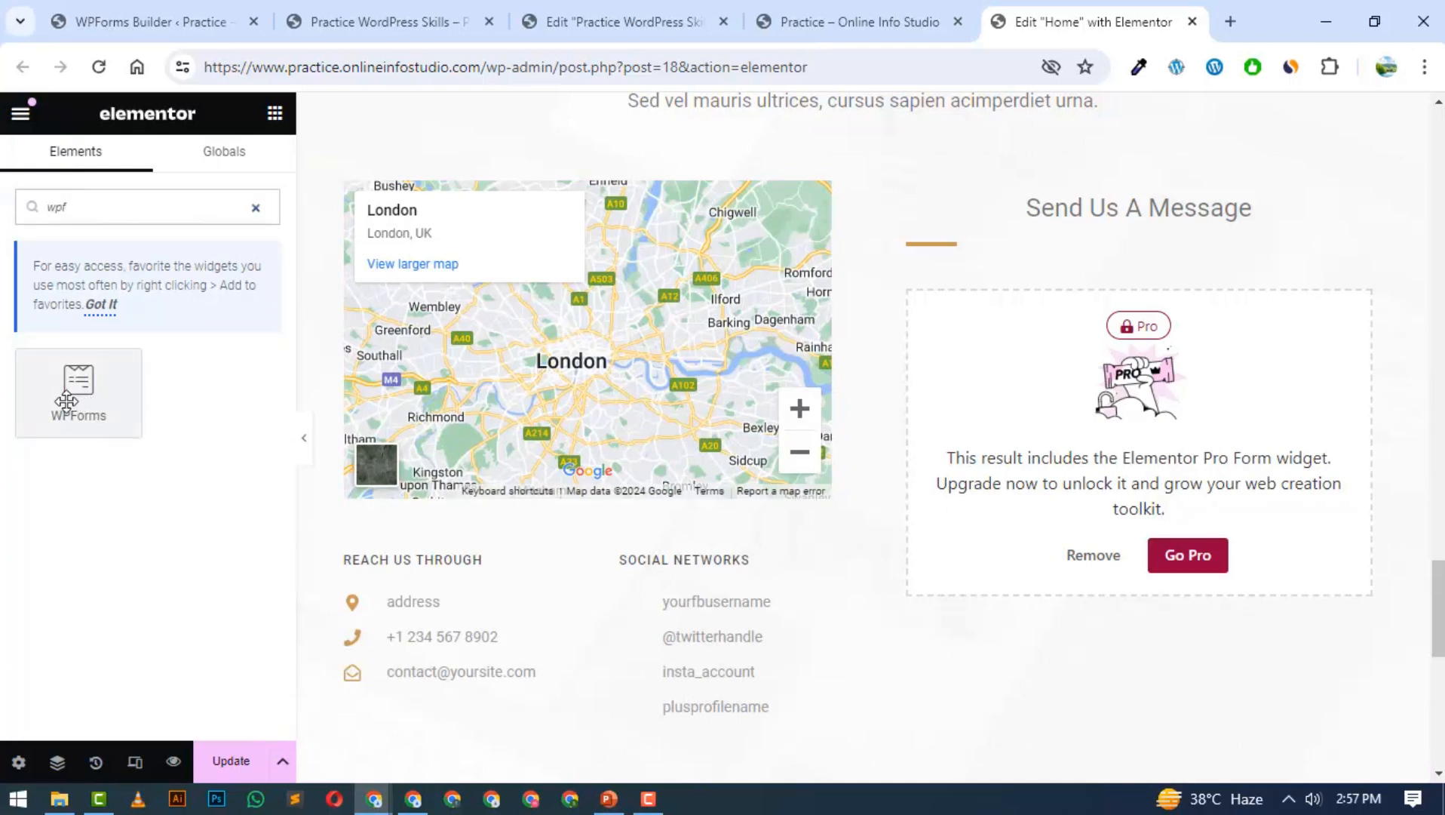
left_click_drag(60, 397, 1018, 268)
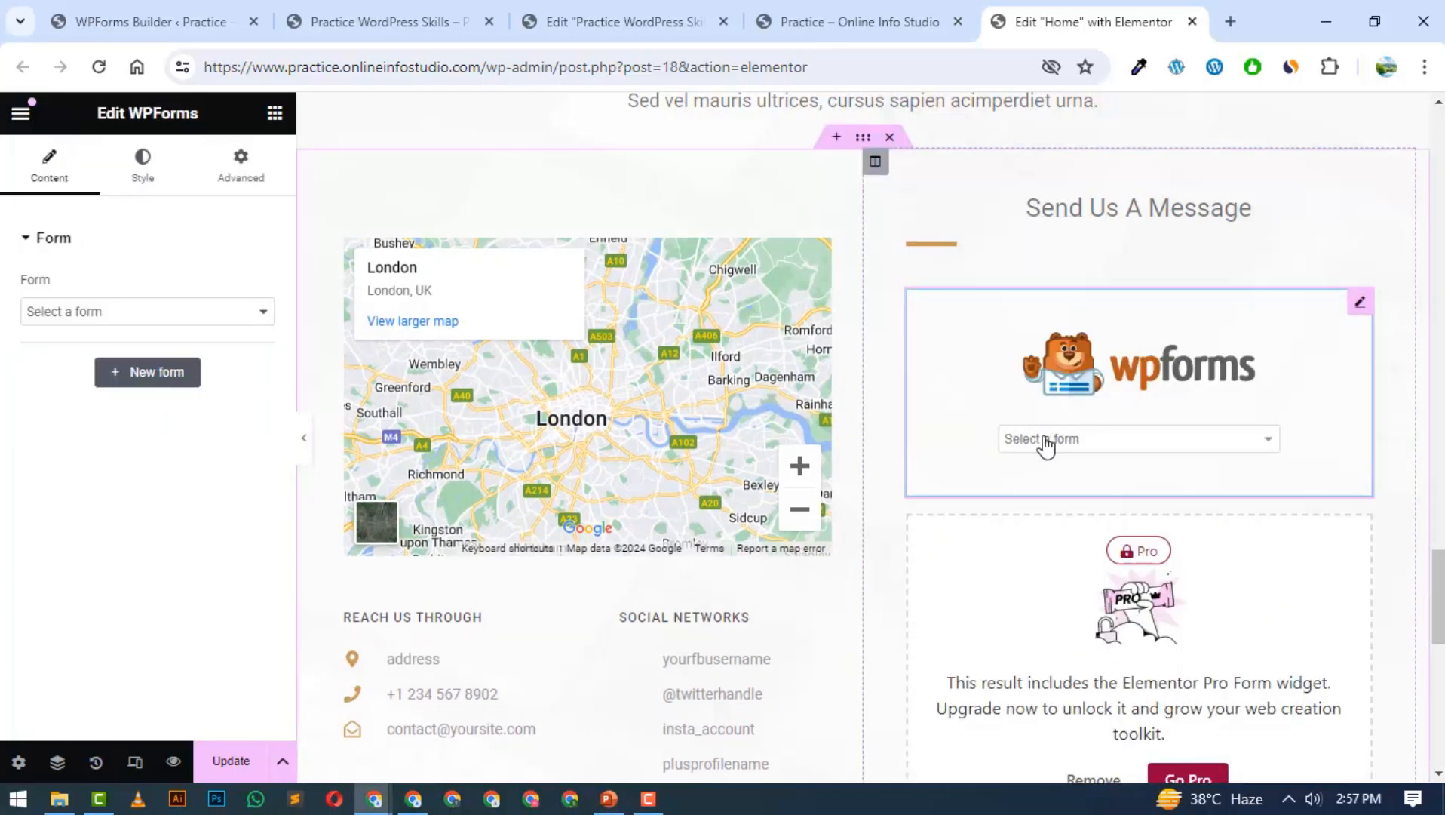
- Switch to the WPForms builder, close the embed dialog and exit the builder to the forms overview
left_click(181, 18)
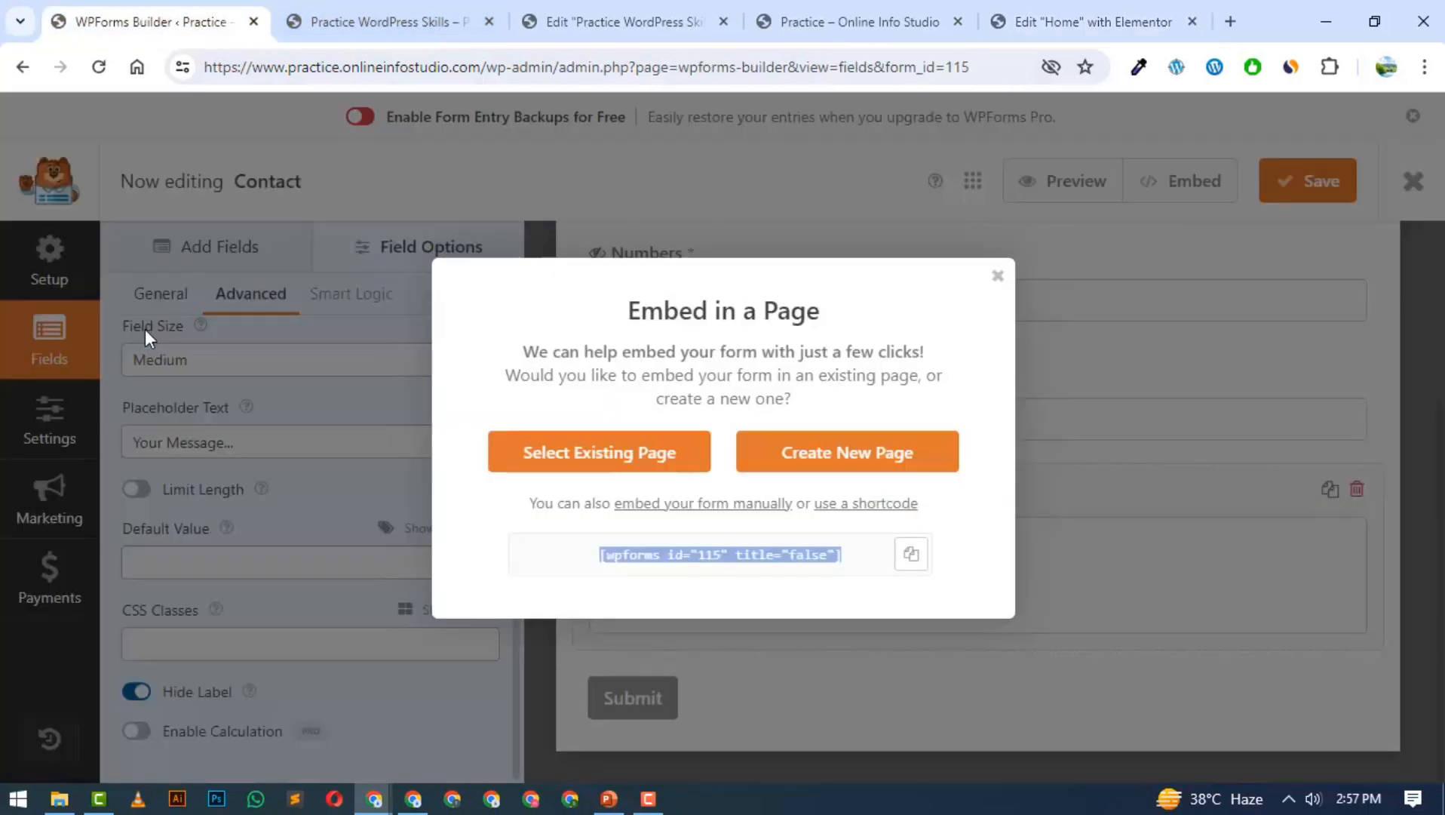
left_click(998, 277)
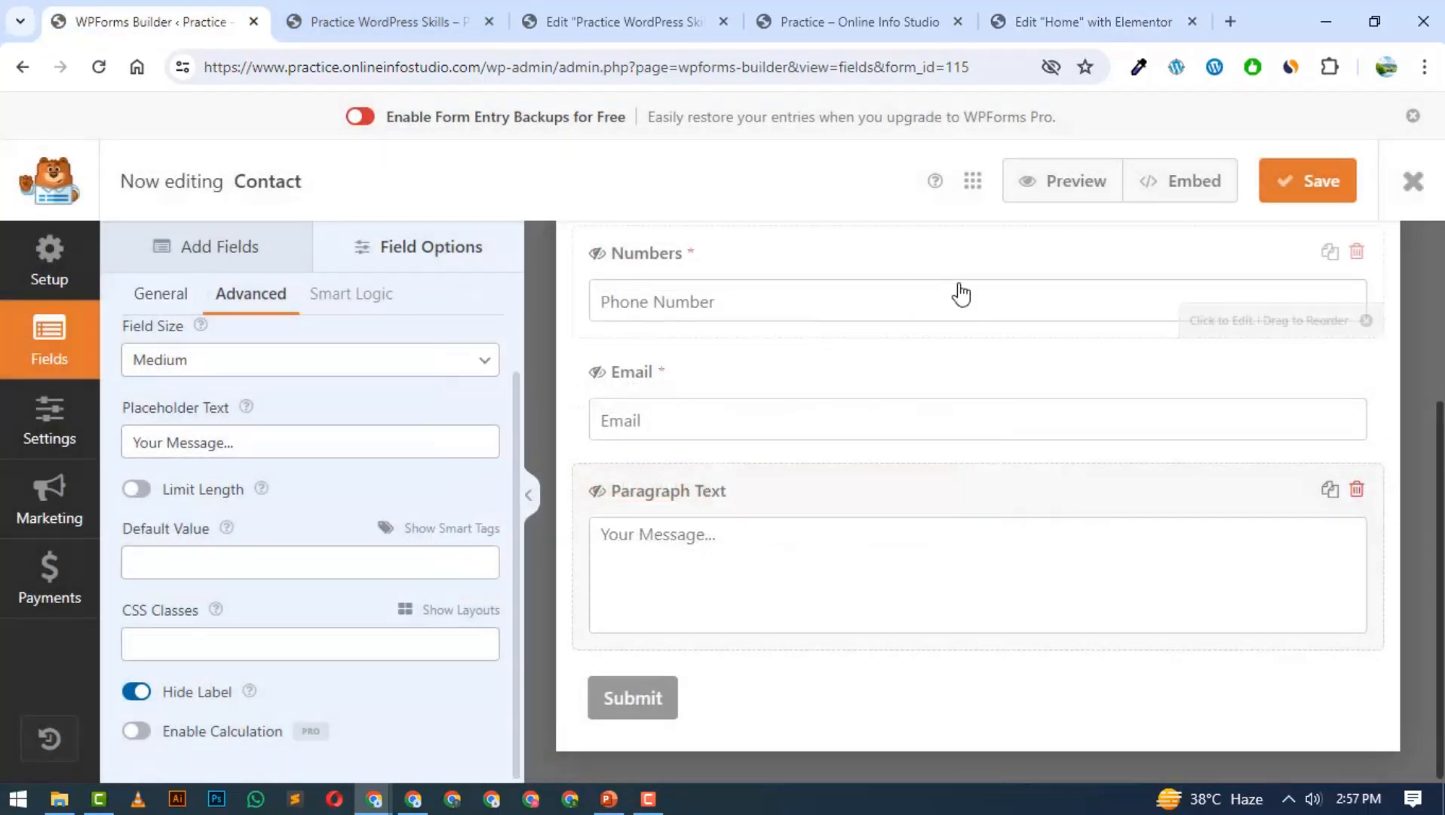
left_click(1403, 181)
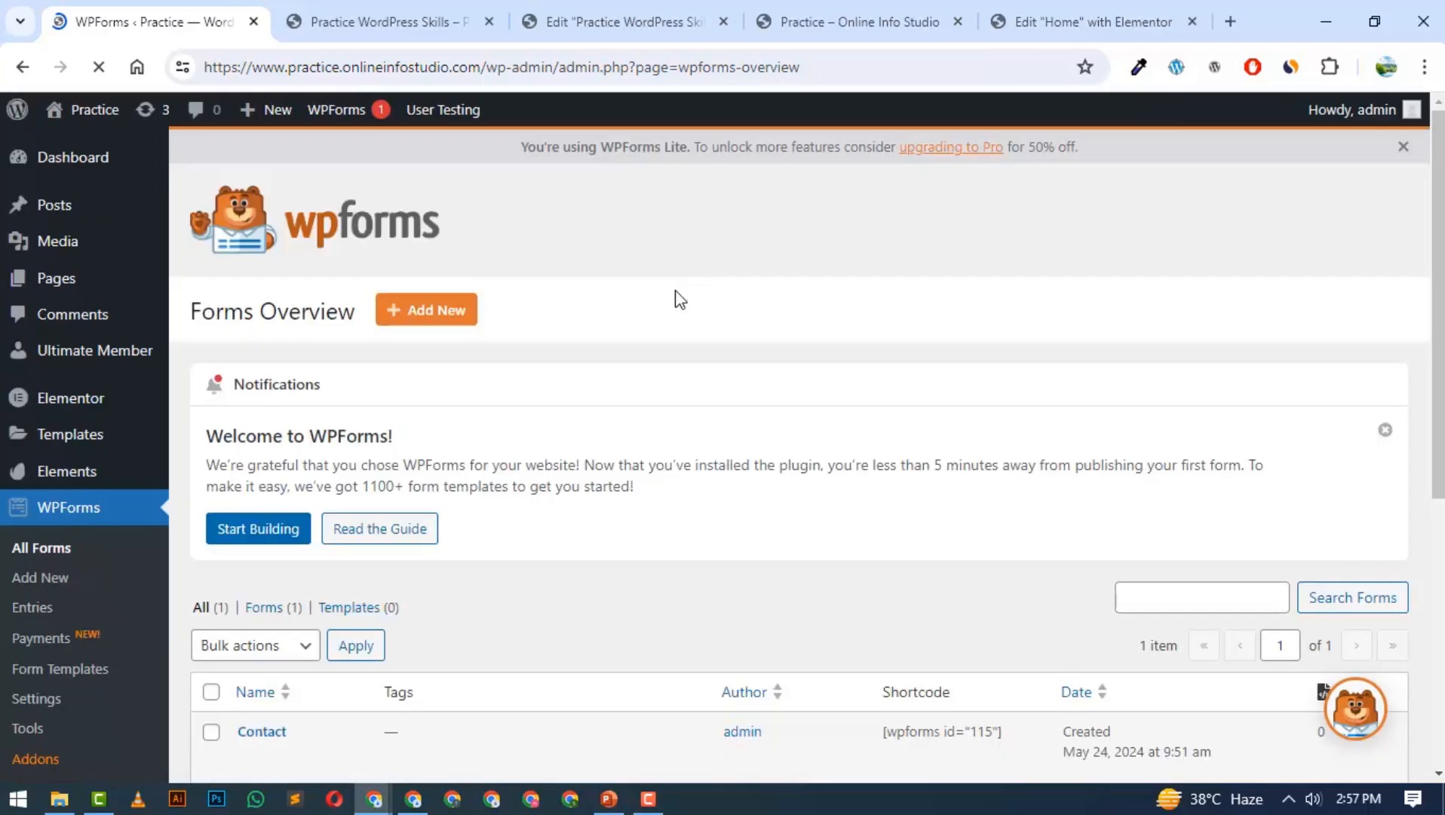
scroll(380, 585, "down", 2)
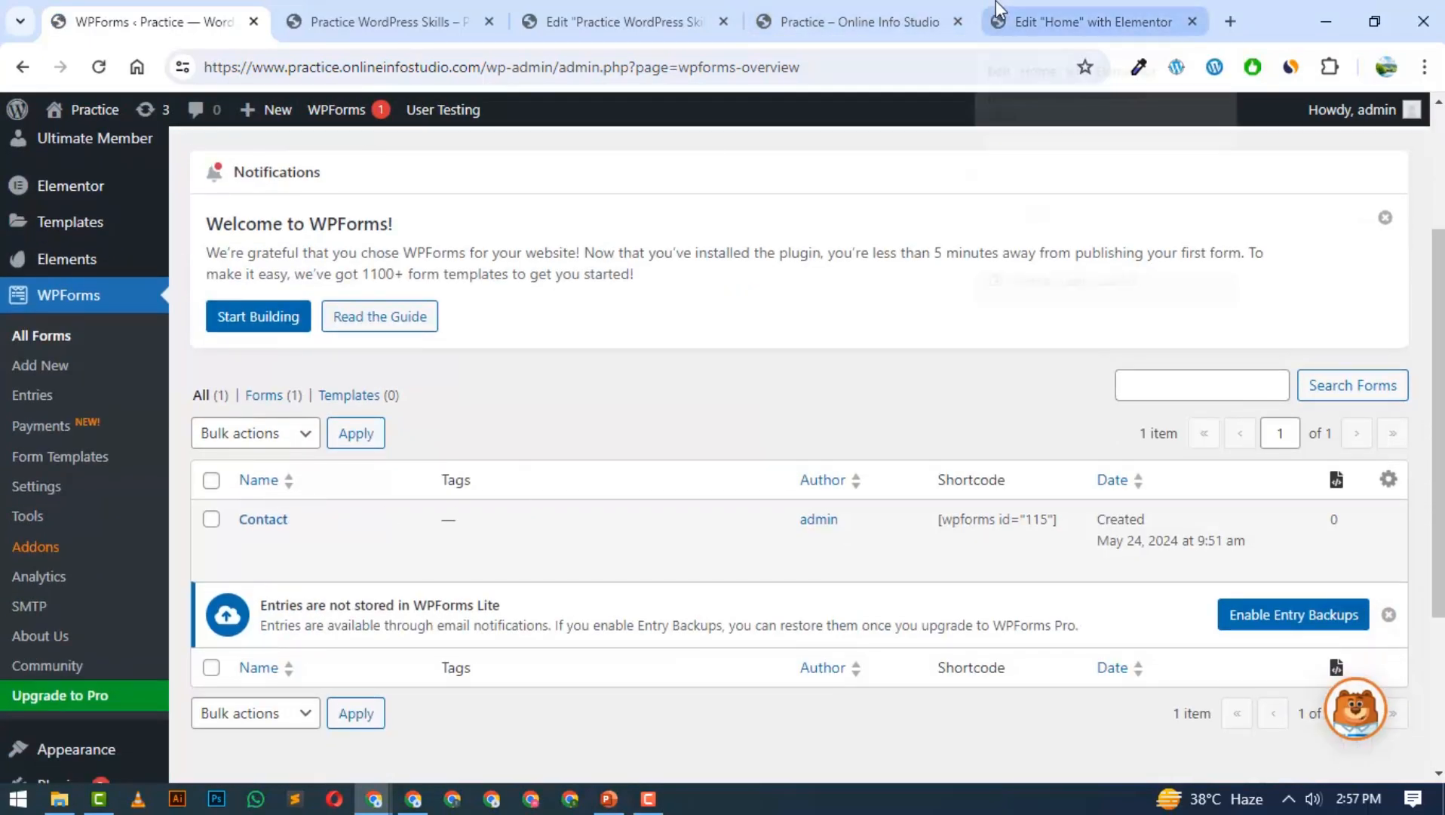
- Return to the home page's Elementor editor and choose the Contact form for the WPForms widget
left_click(1093, 21)
left_click(1068, 445)
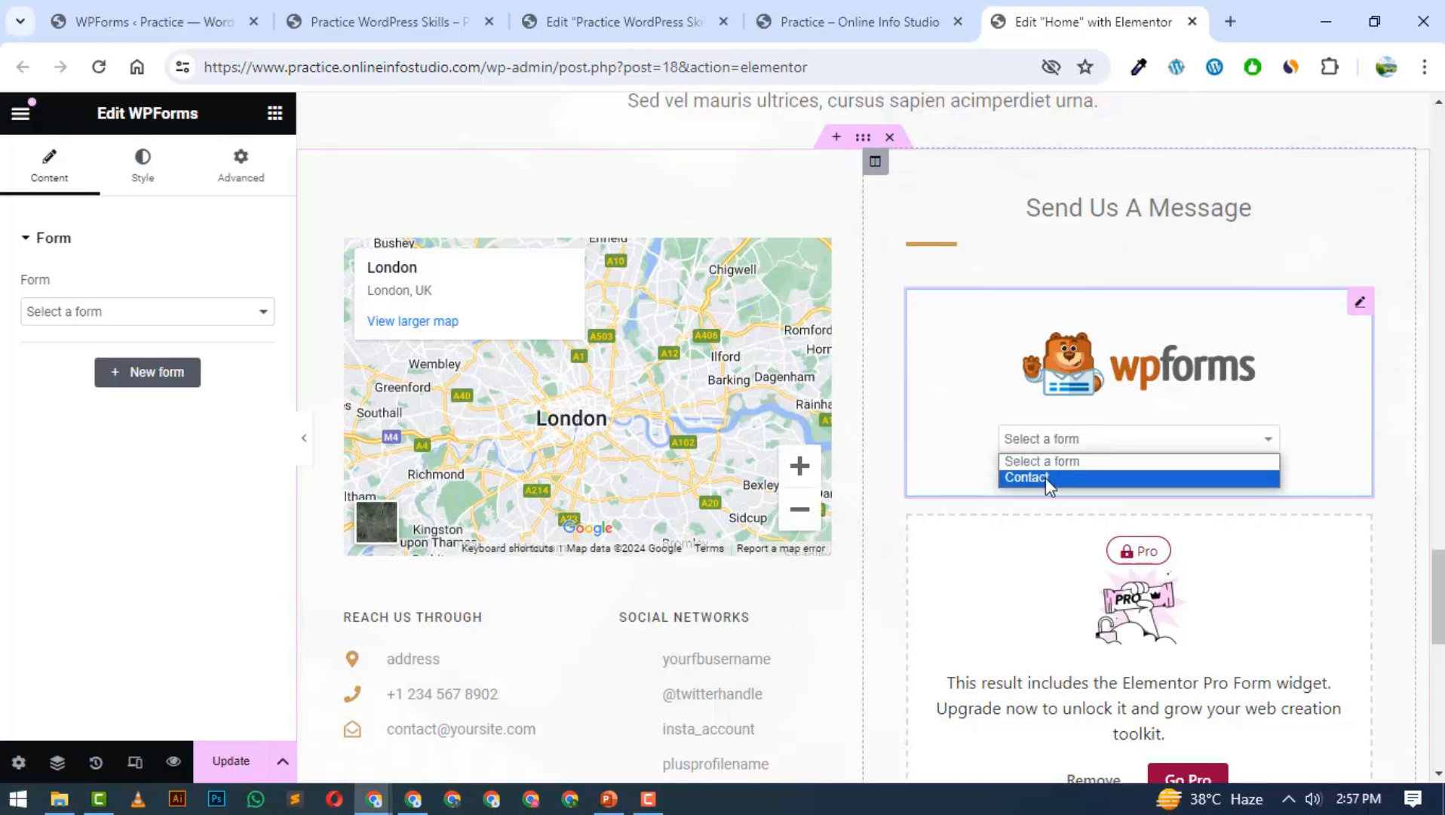
left_click(1046, 477)
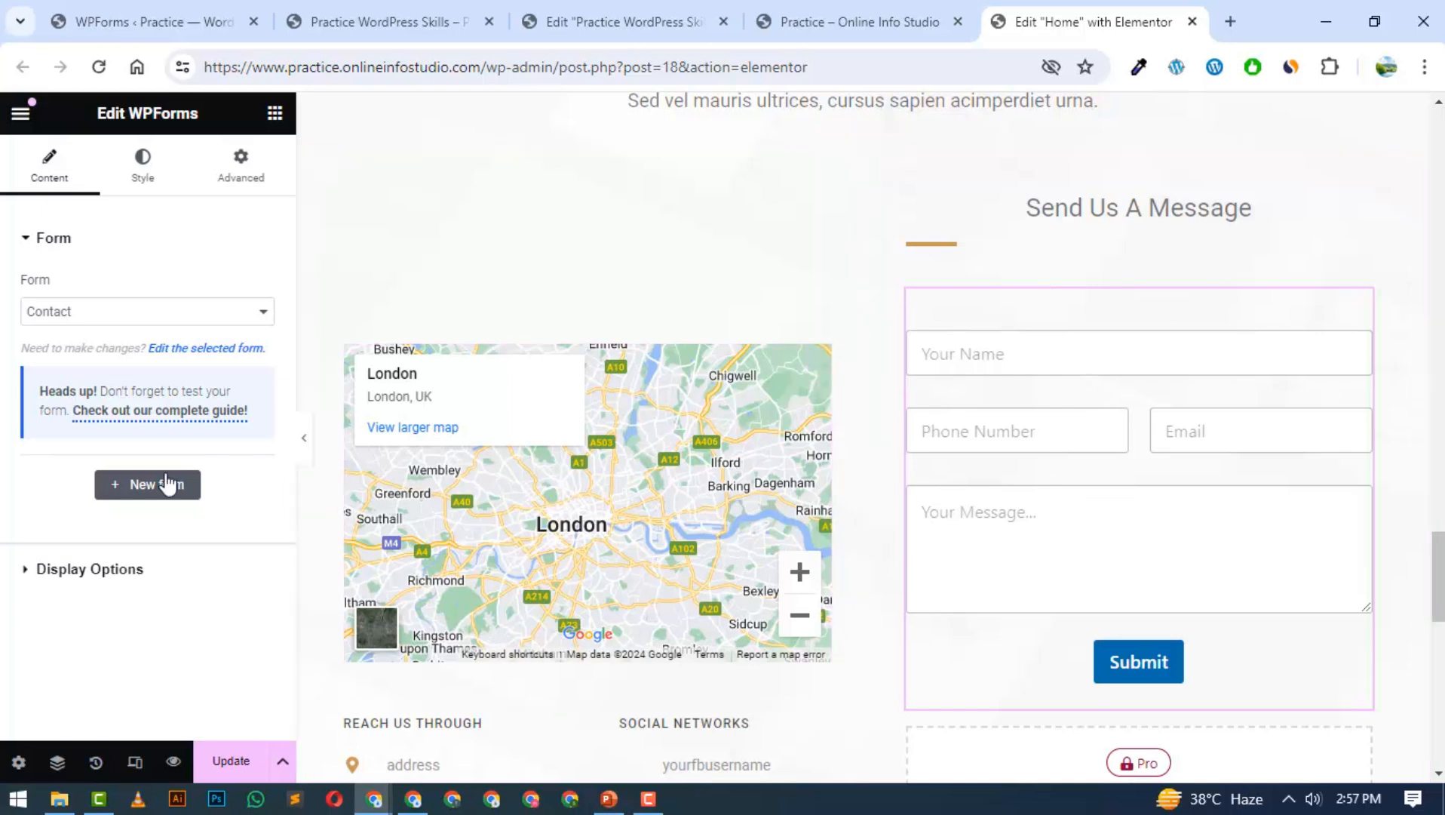
- Set the Submit button's background colour to #000000 in the WPForms widget's button styles and update the page
left_click(152, 188)
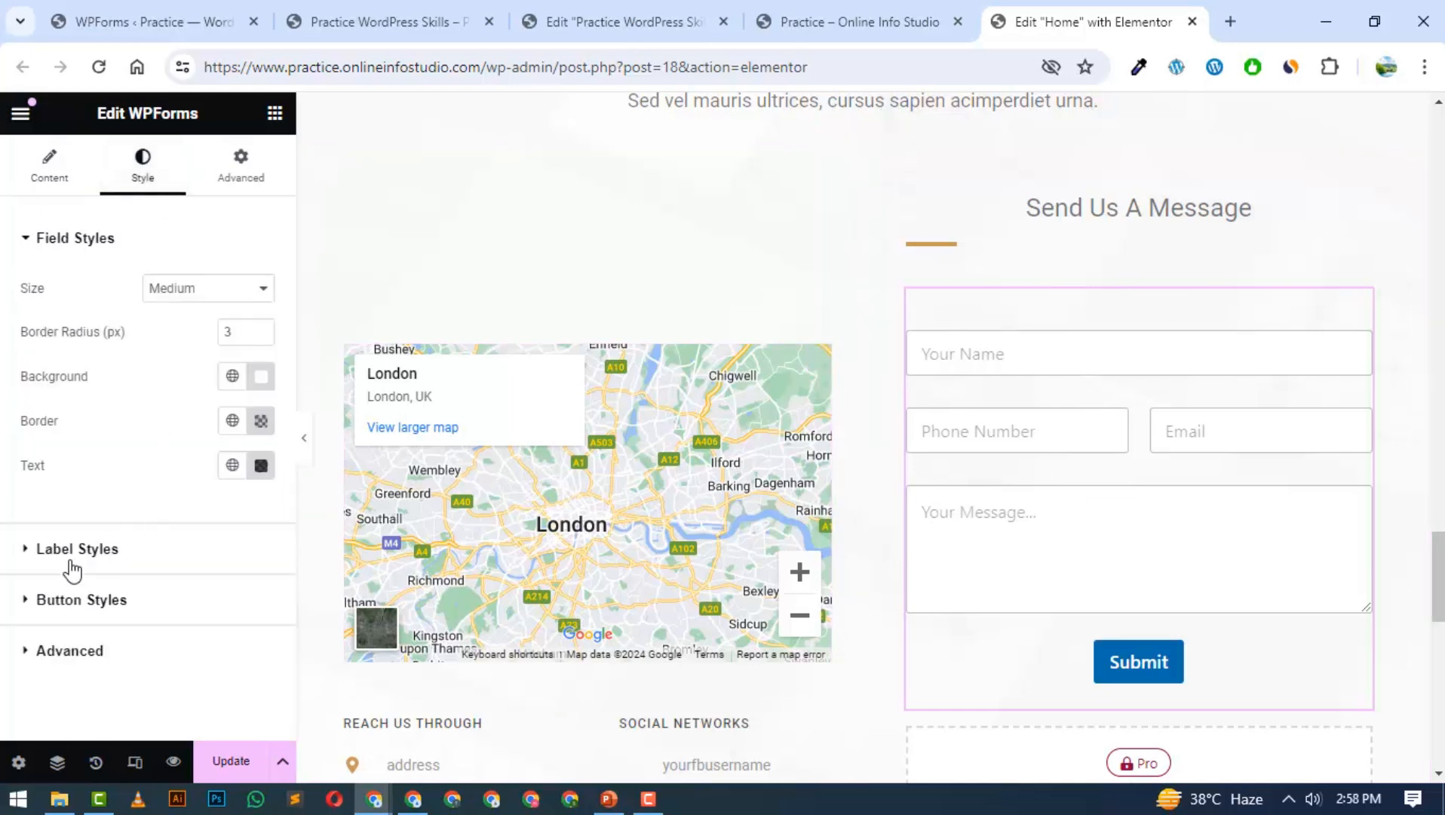
left_click(89, 602)
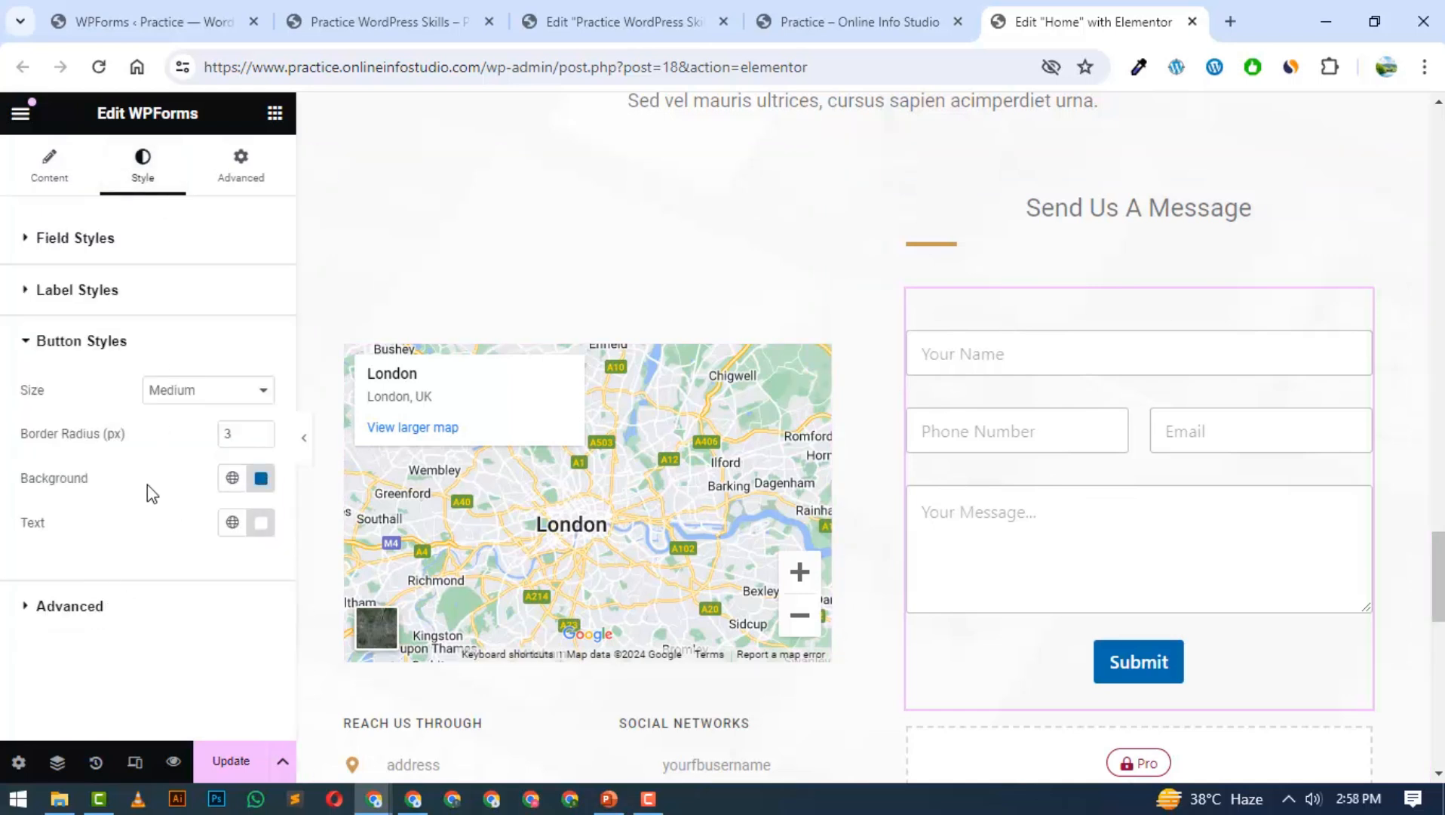
left_click(261, 479)
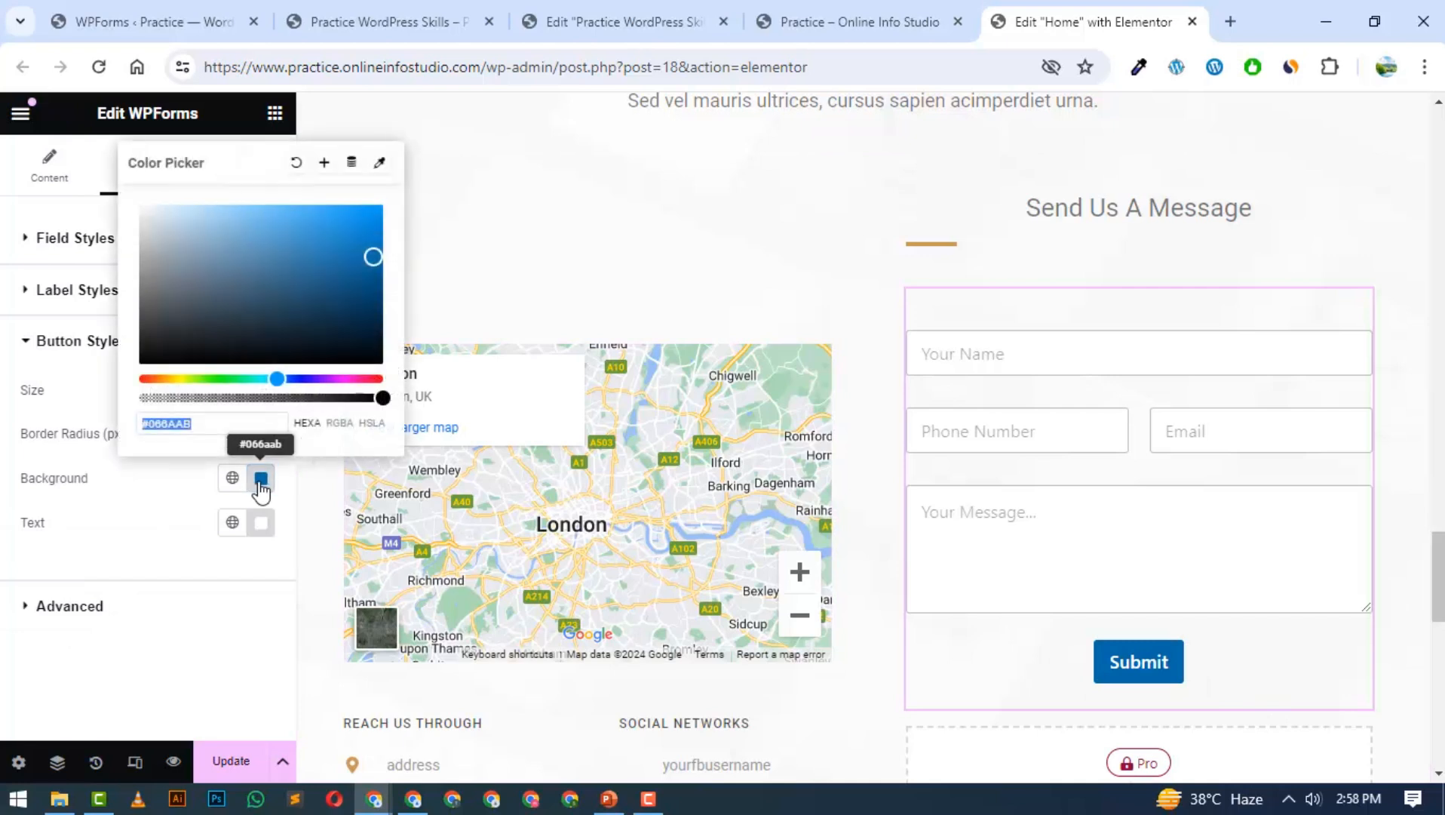
left_click_drag(249, 281, 139, 365)
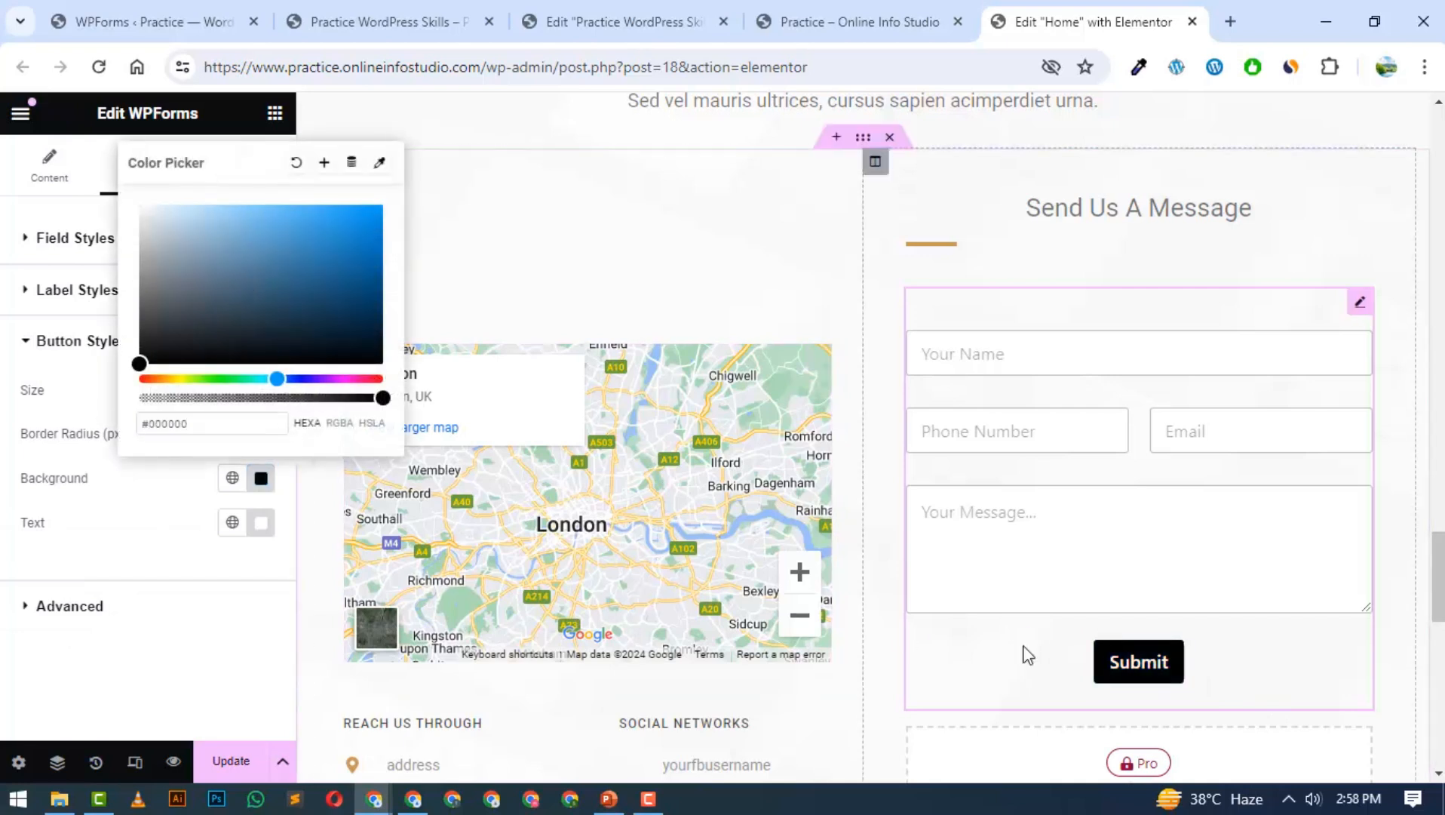
left_click(138, 571)
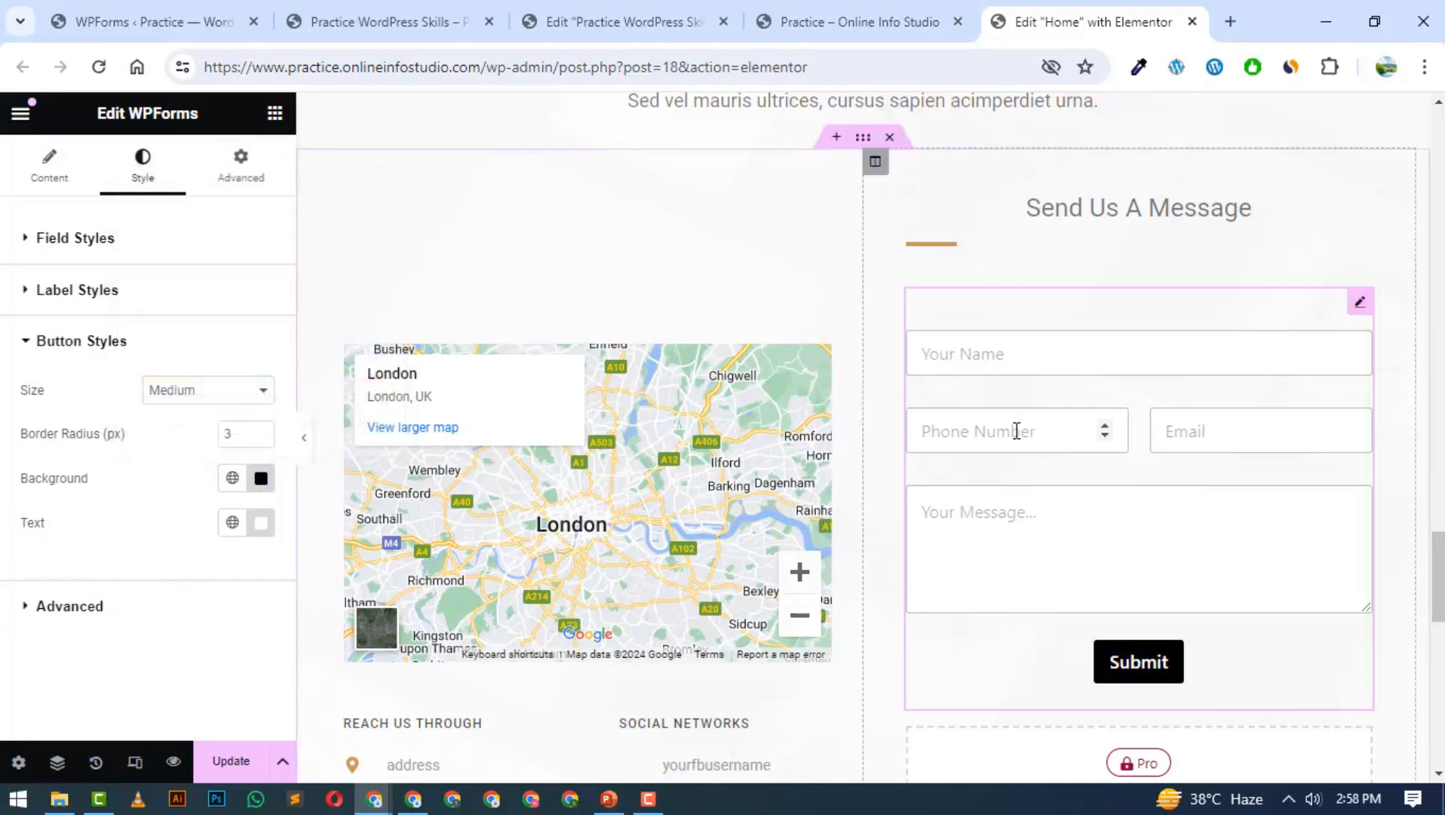
left_click(211, 759)
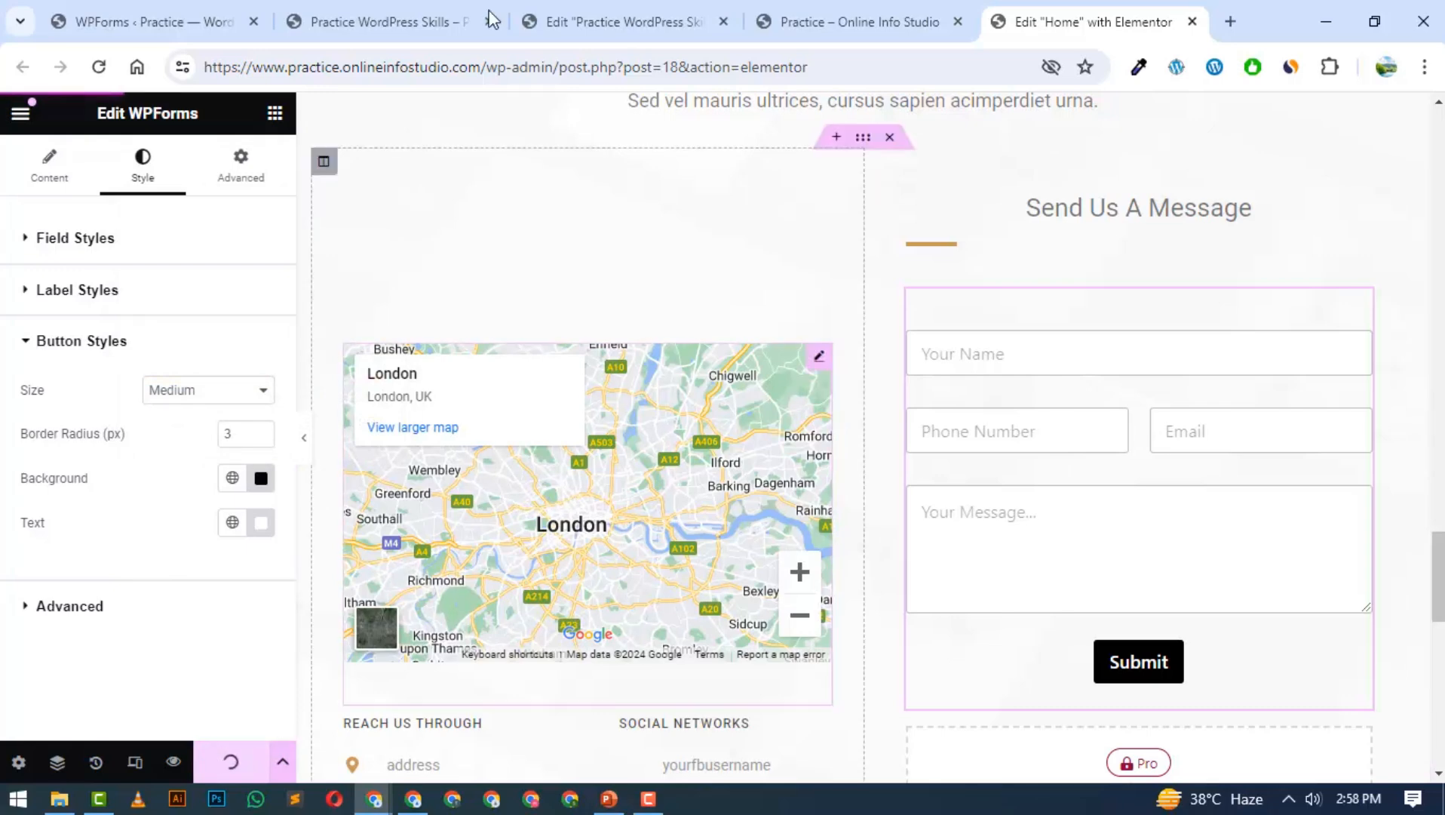
- Examine the contact form in the Send Us A Message section on the live home page
left_click(799, 10)
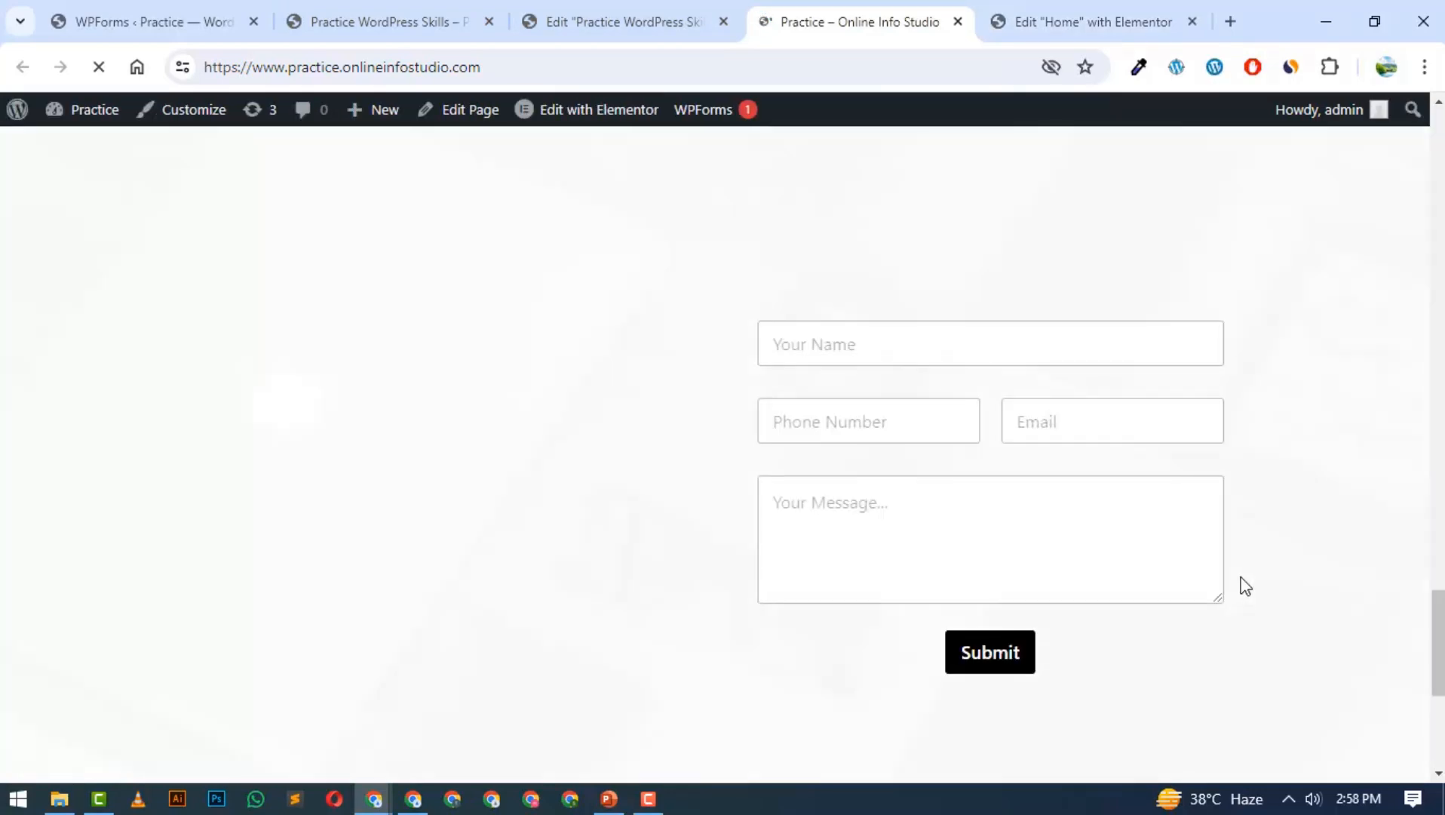
scroll(1082, 448, "up", 2)
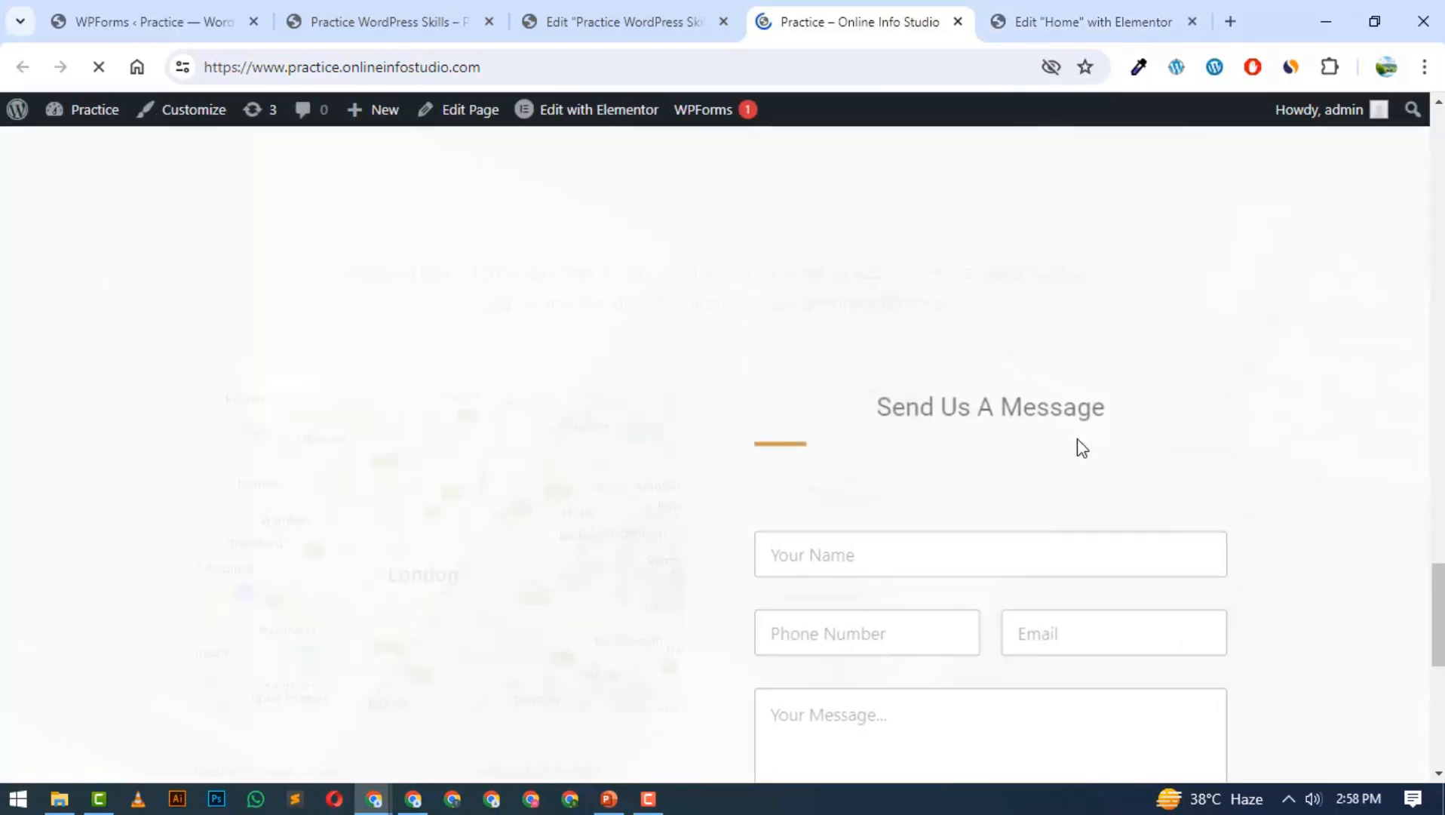
scroll(1082, 448, "down", 3)
scroll(968, 333, "up", 1)
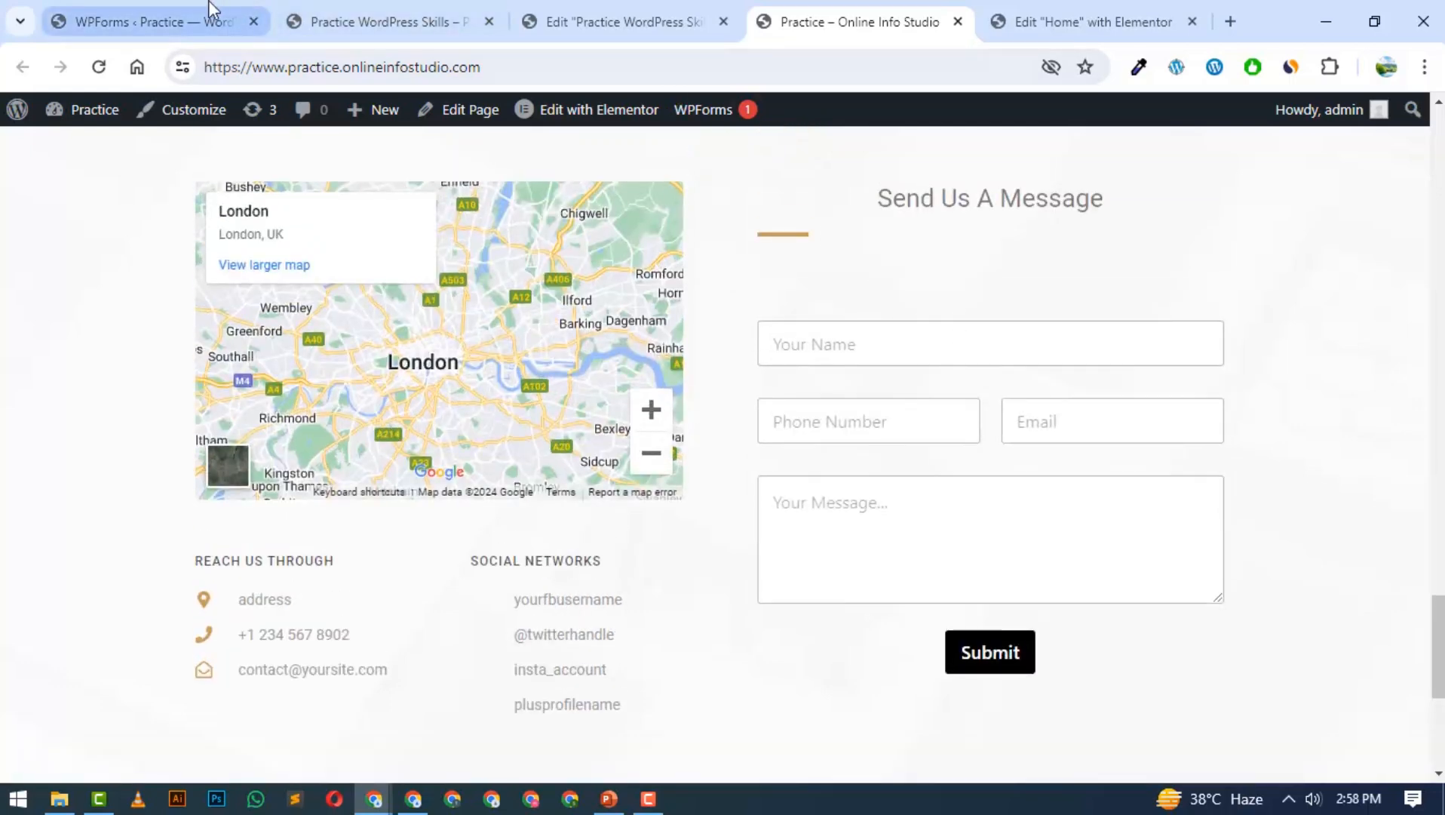
- Return to the WPForms overview, open the Contact form for editing and bring up its notification settings
left_click(158, 9)
mouse_move(271, 540)
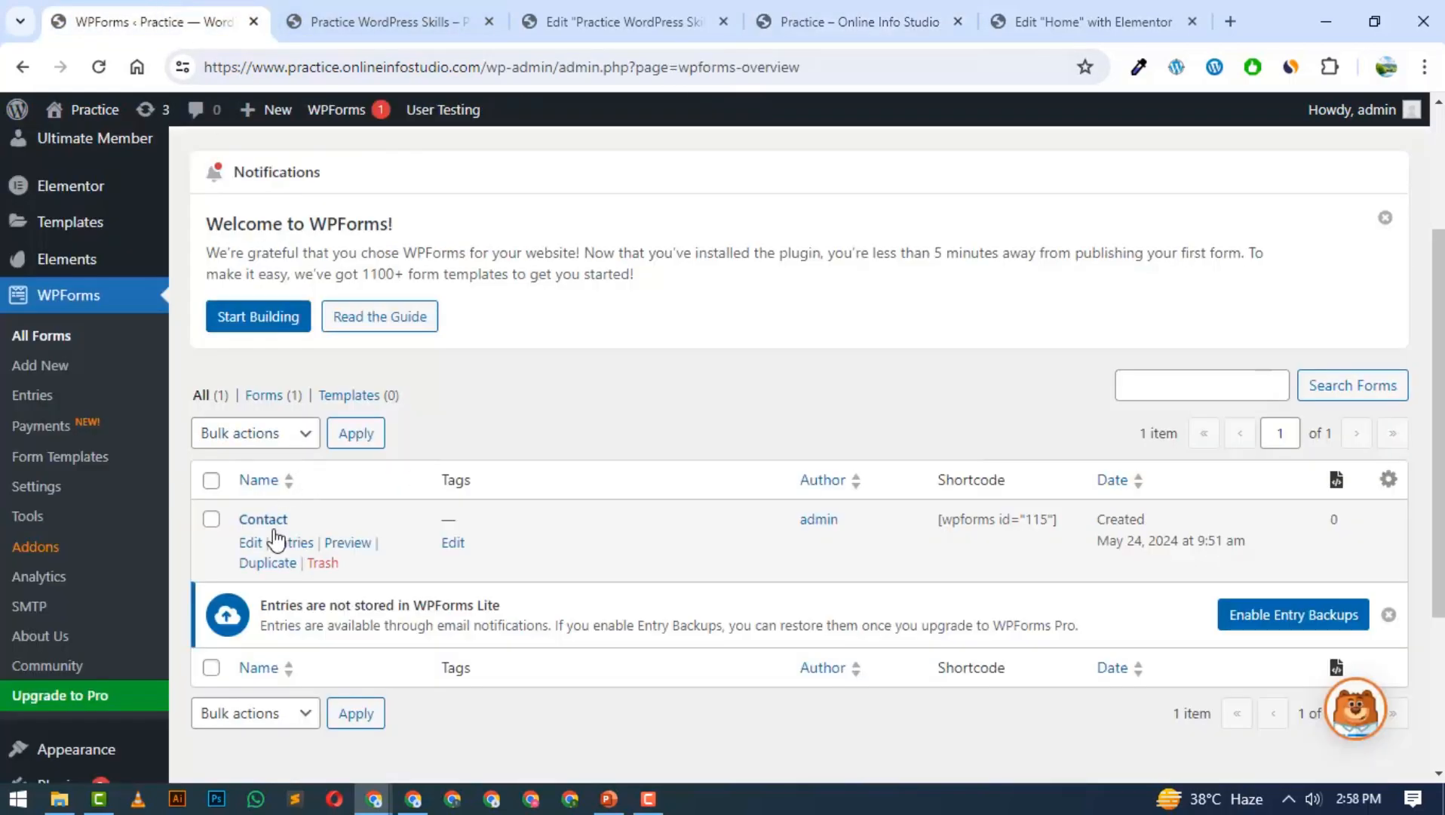
left_click(250, 543)
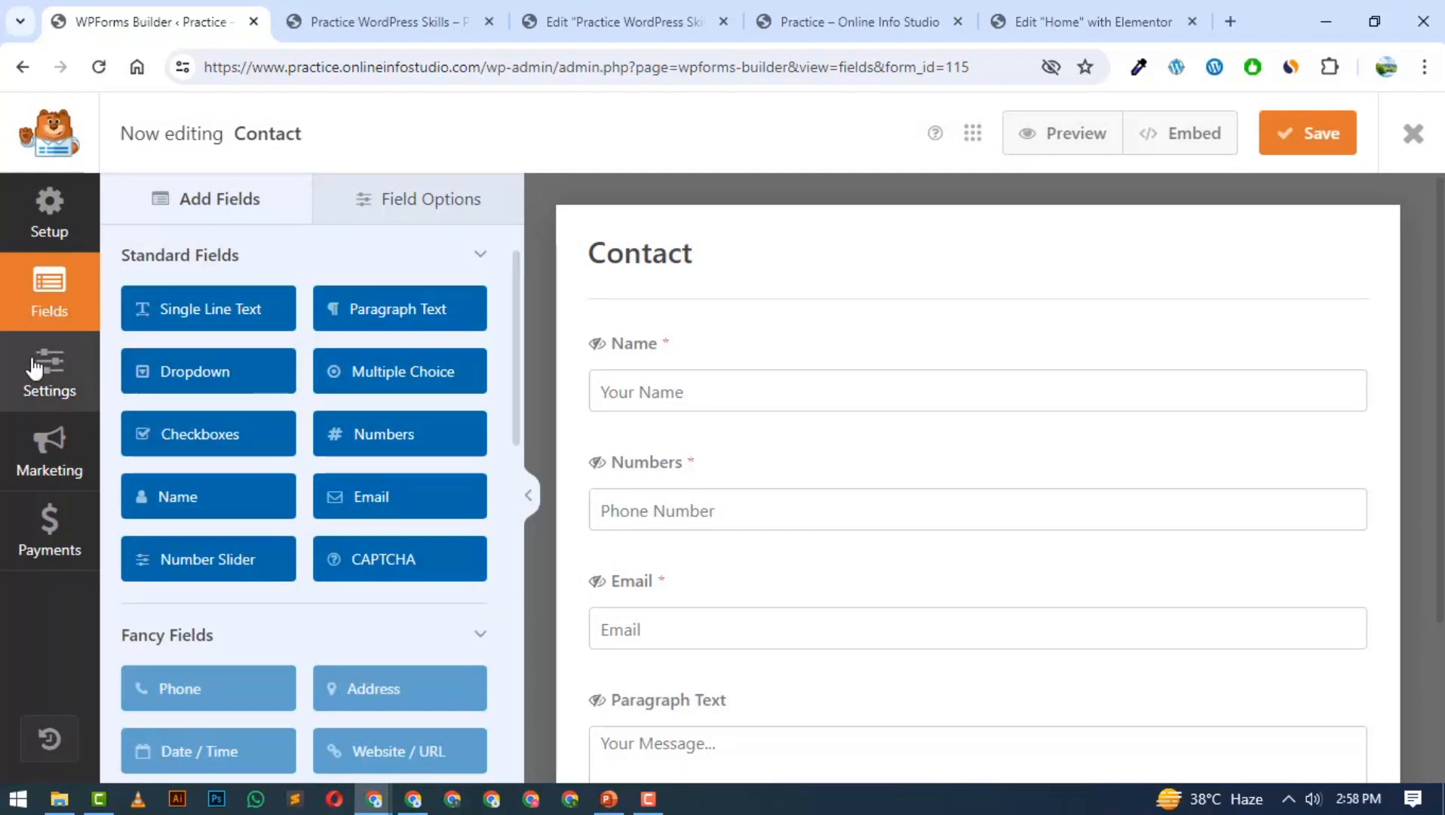
left_click(53, 430)
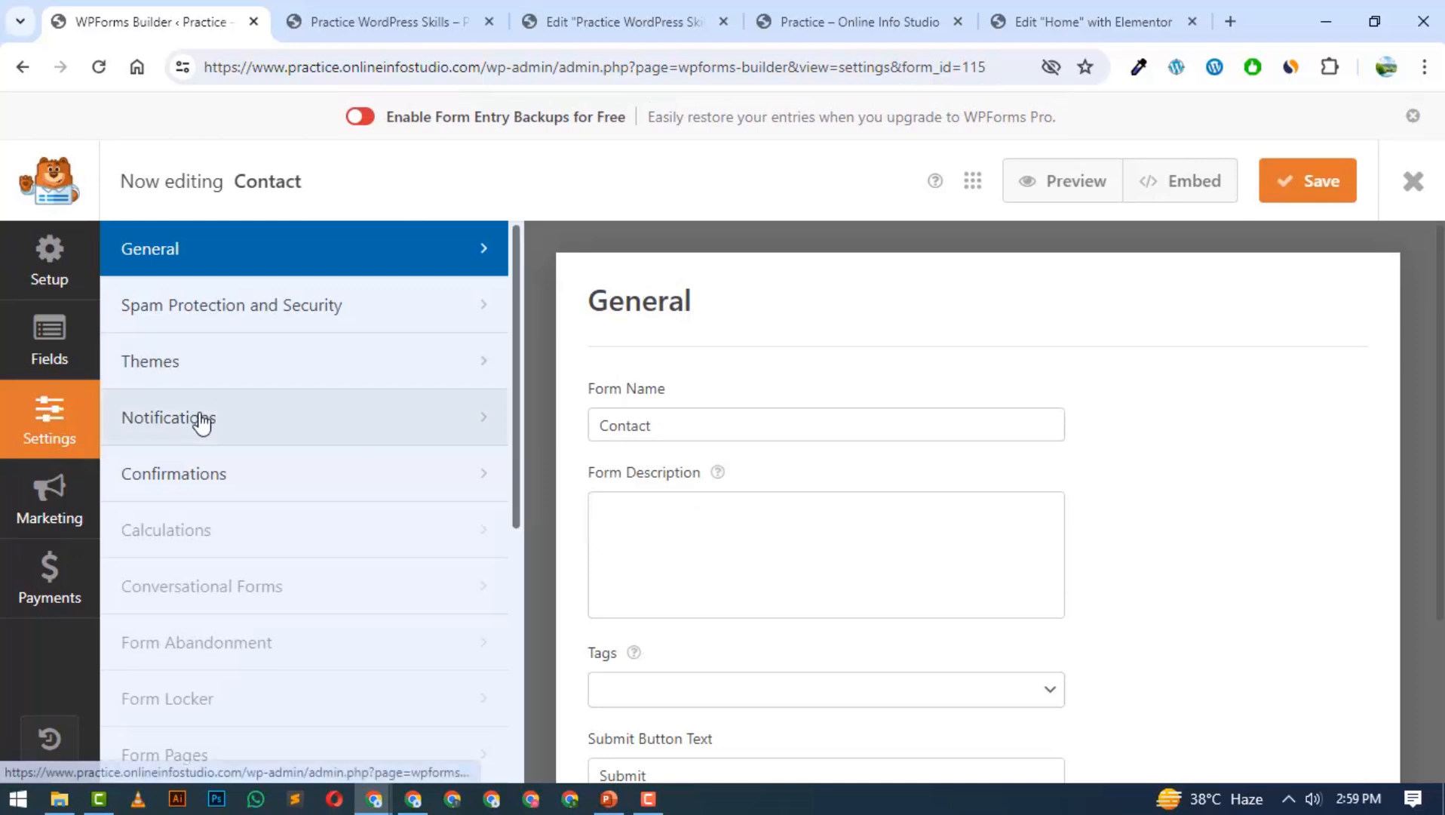
left_click(240, 417)
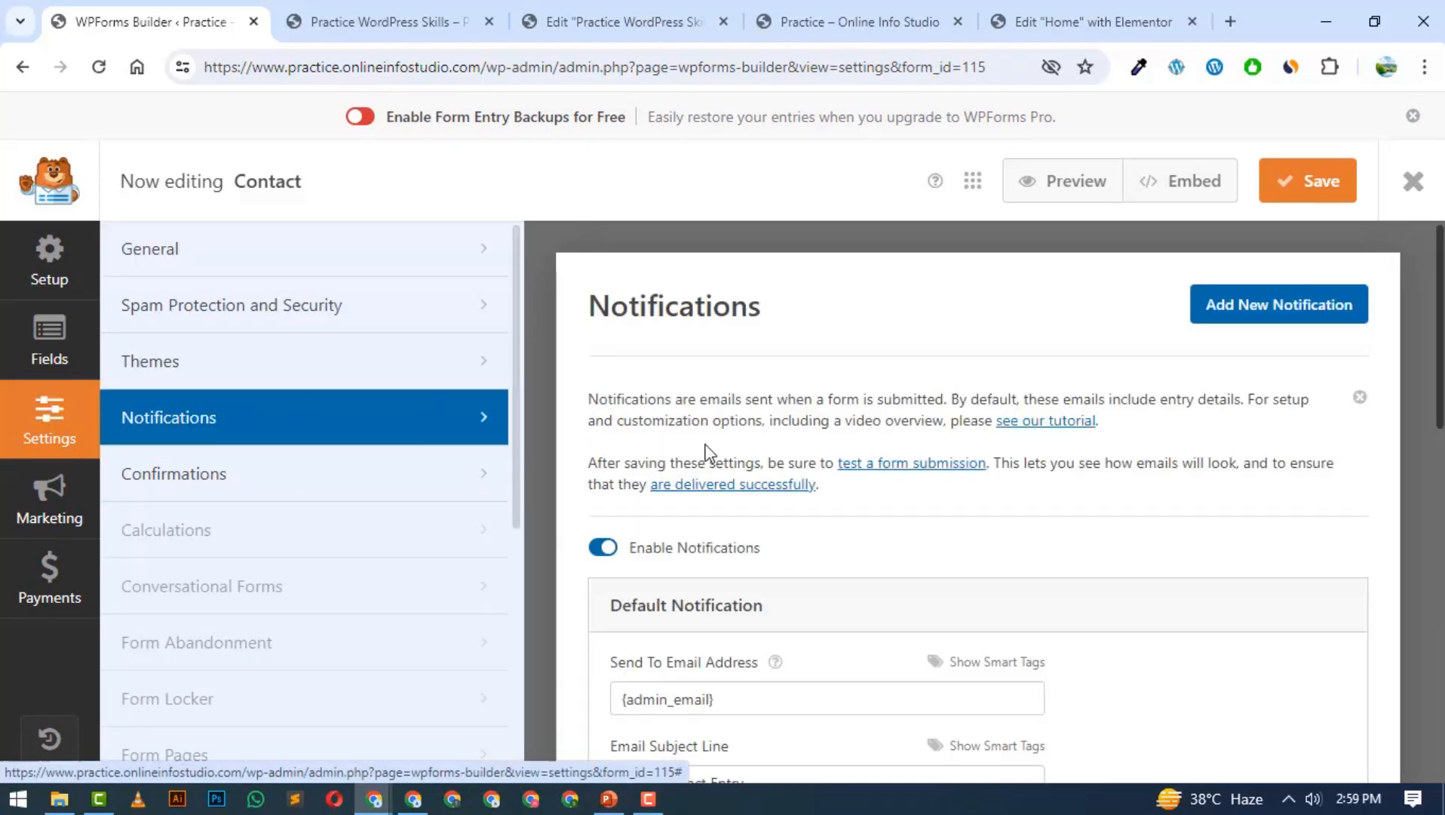
- Examine the default notification's recipient address, subject line, sender name, sender email, reply-to and message settings
scroll(705, 453, "down", 2)
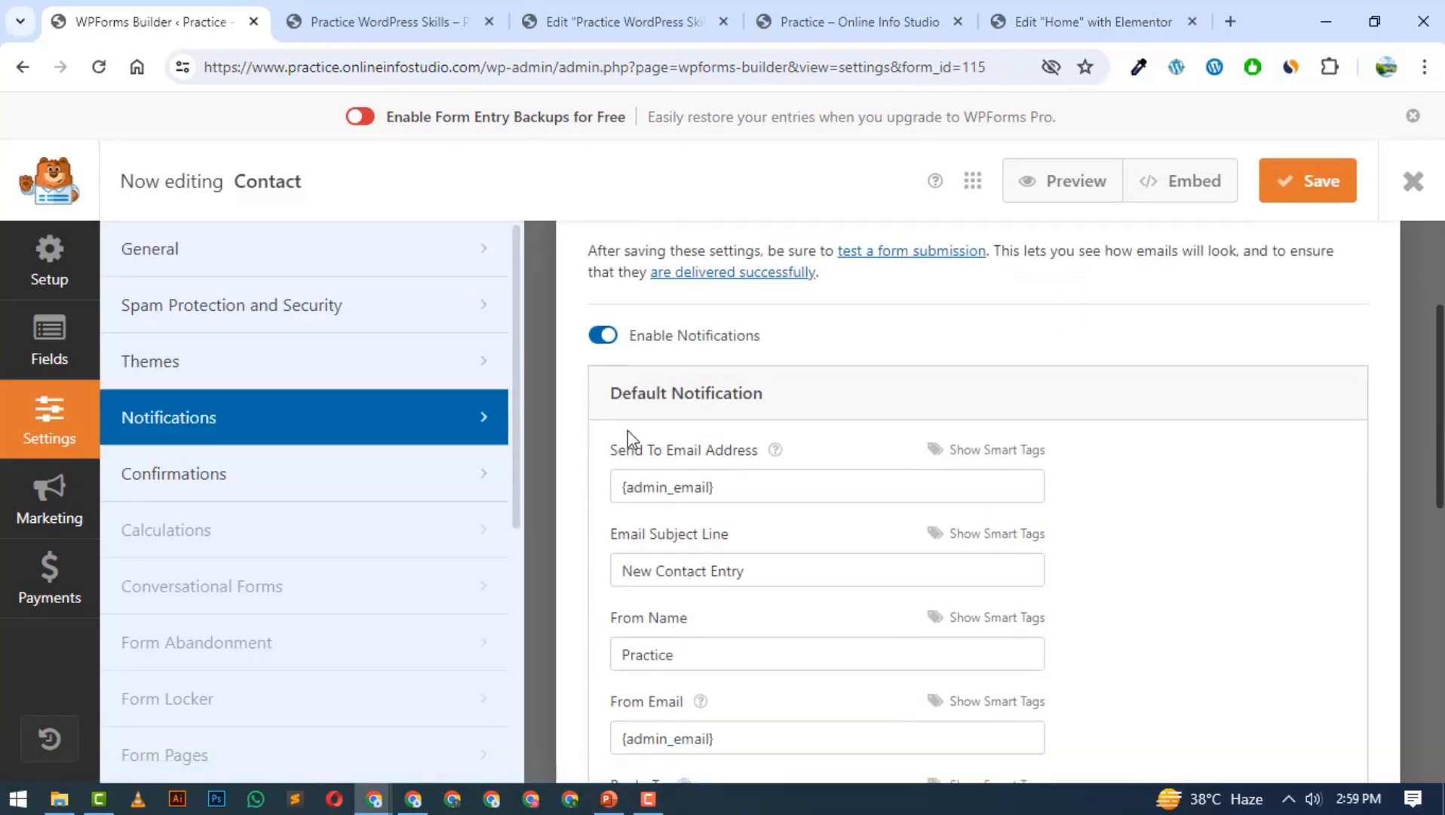
left_click_drag(761, 493, 627, 479)
scroll(626, 479, "down", 2)
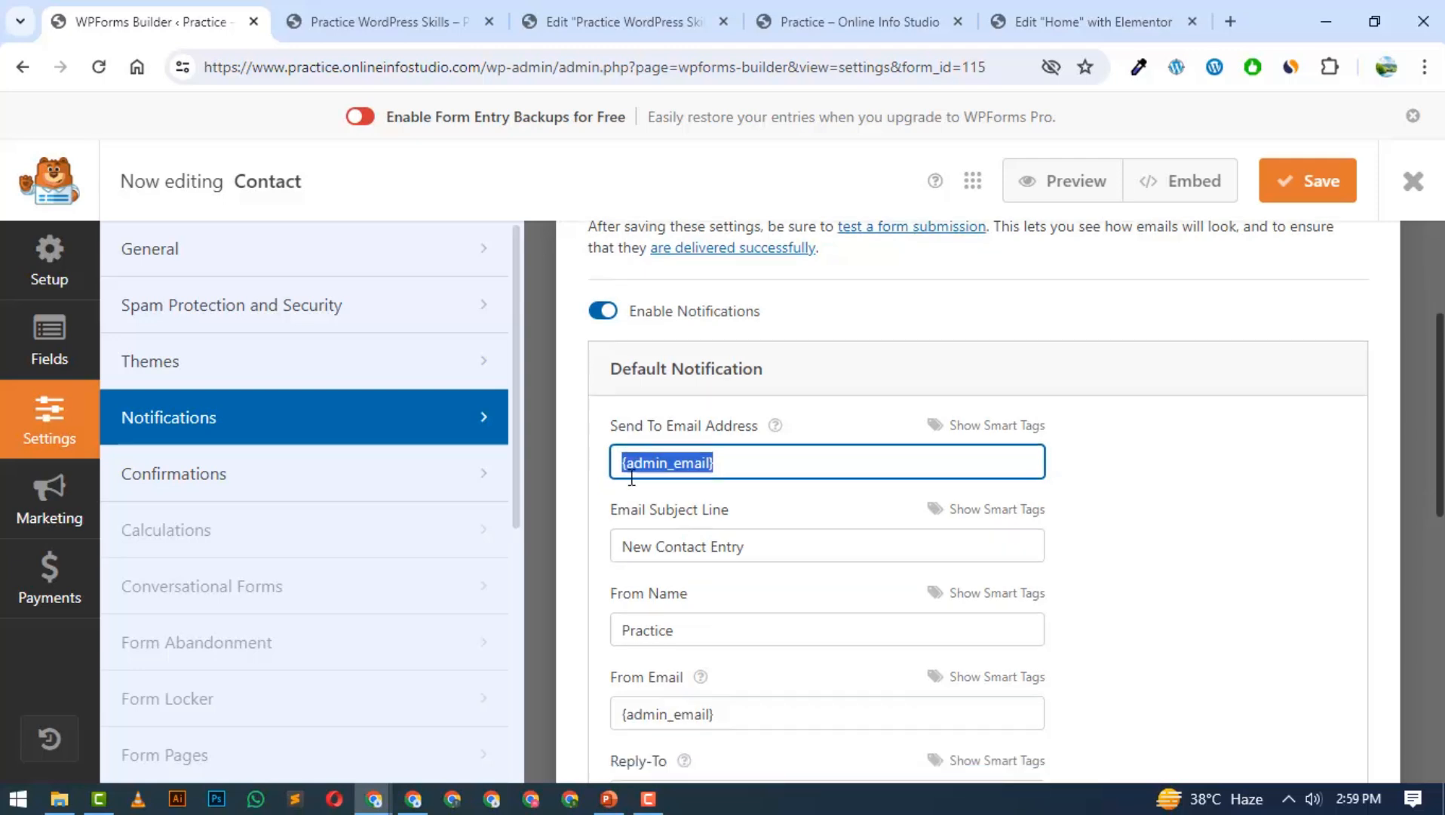
left_click_drag(764, 467, 668, 481)
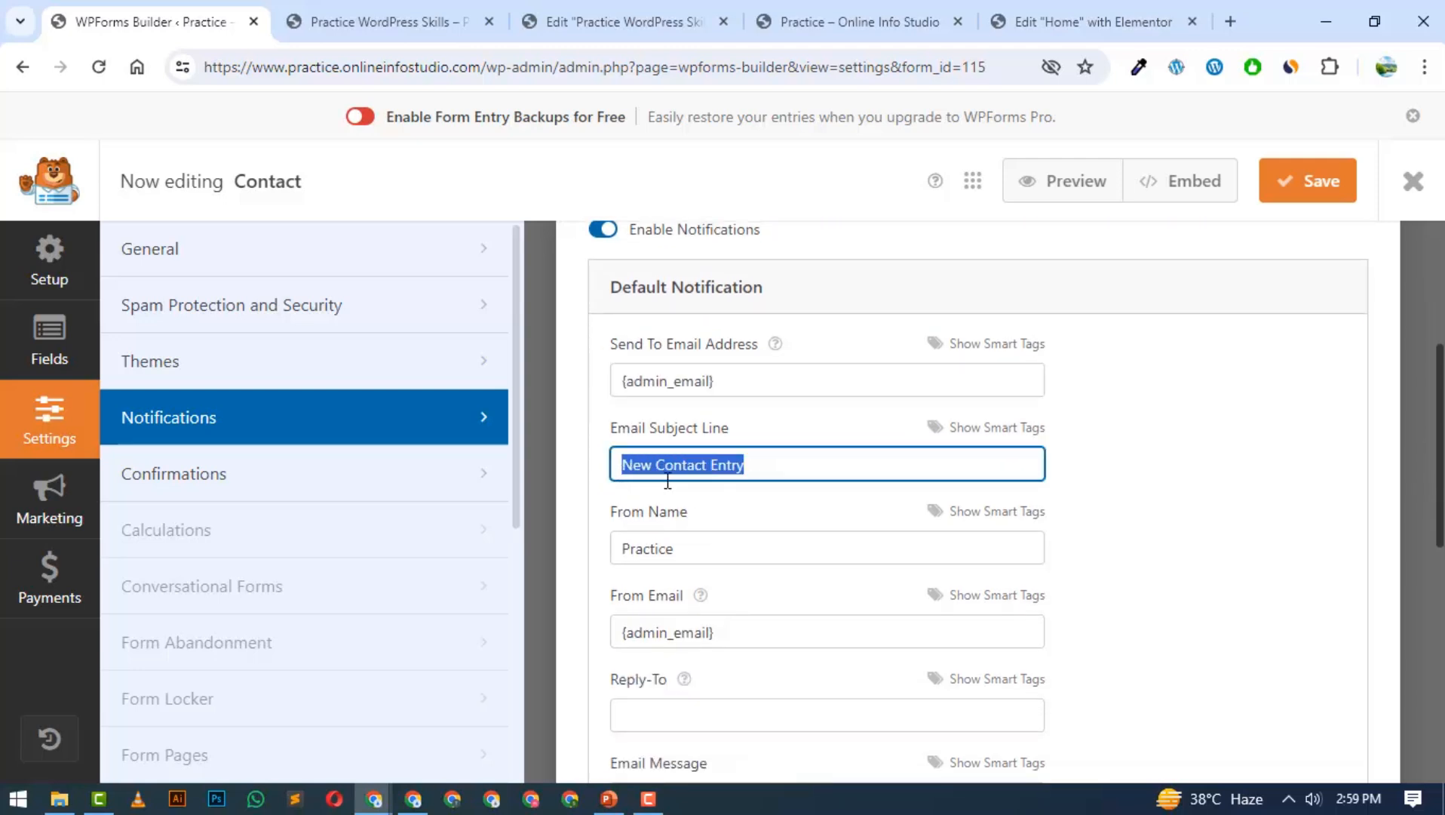
left_click(689, 543)
left_click_drag(690, 545, 620, 548)
scroll(626, 548, "down", 3)
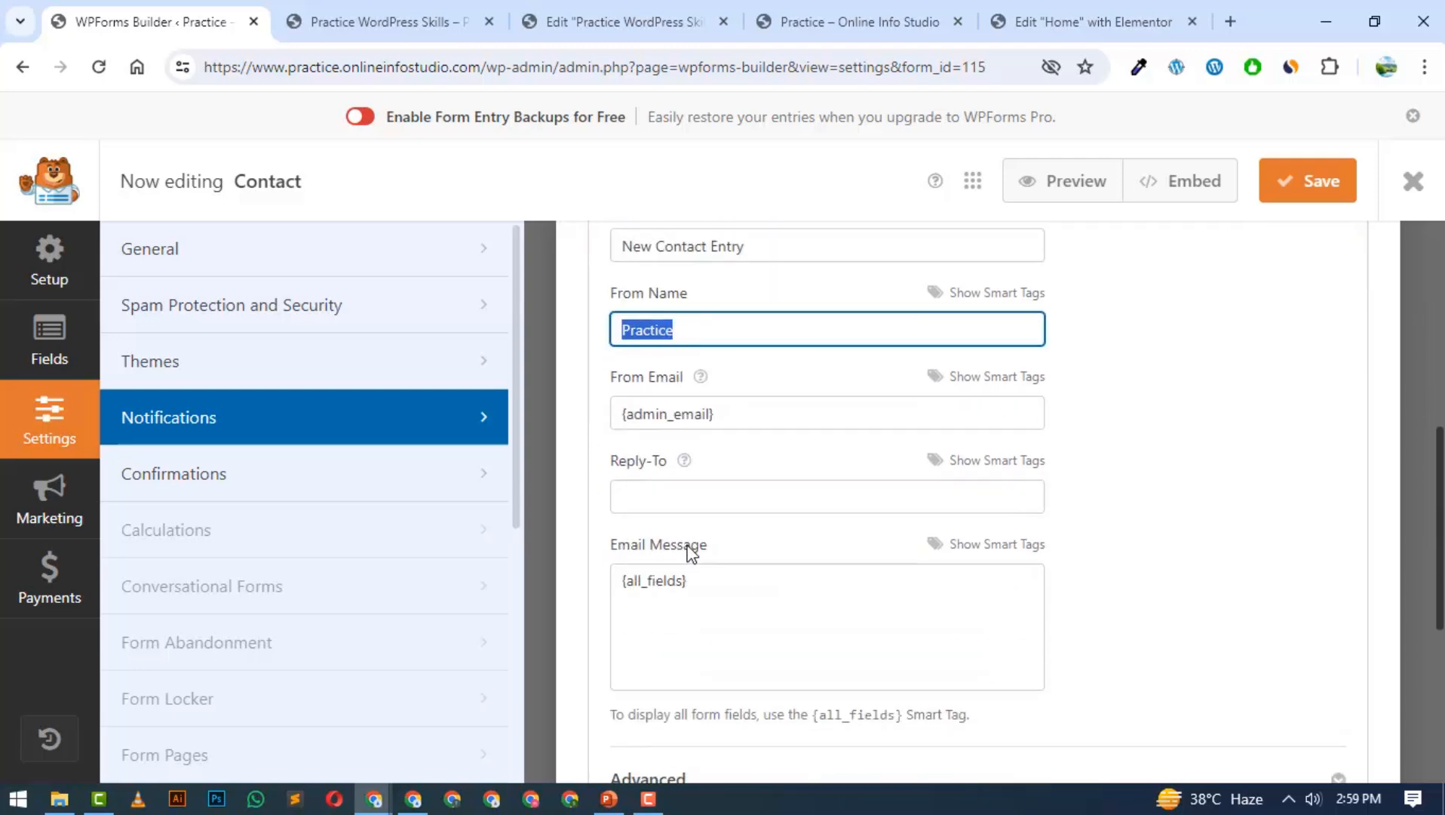
scroll(686, 539, "down", 1)
scroll(679, 521, "up", 4)
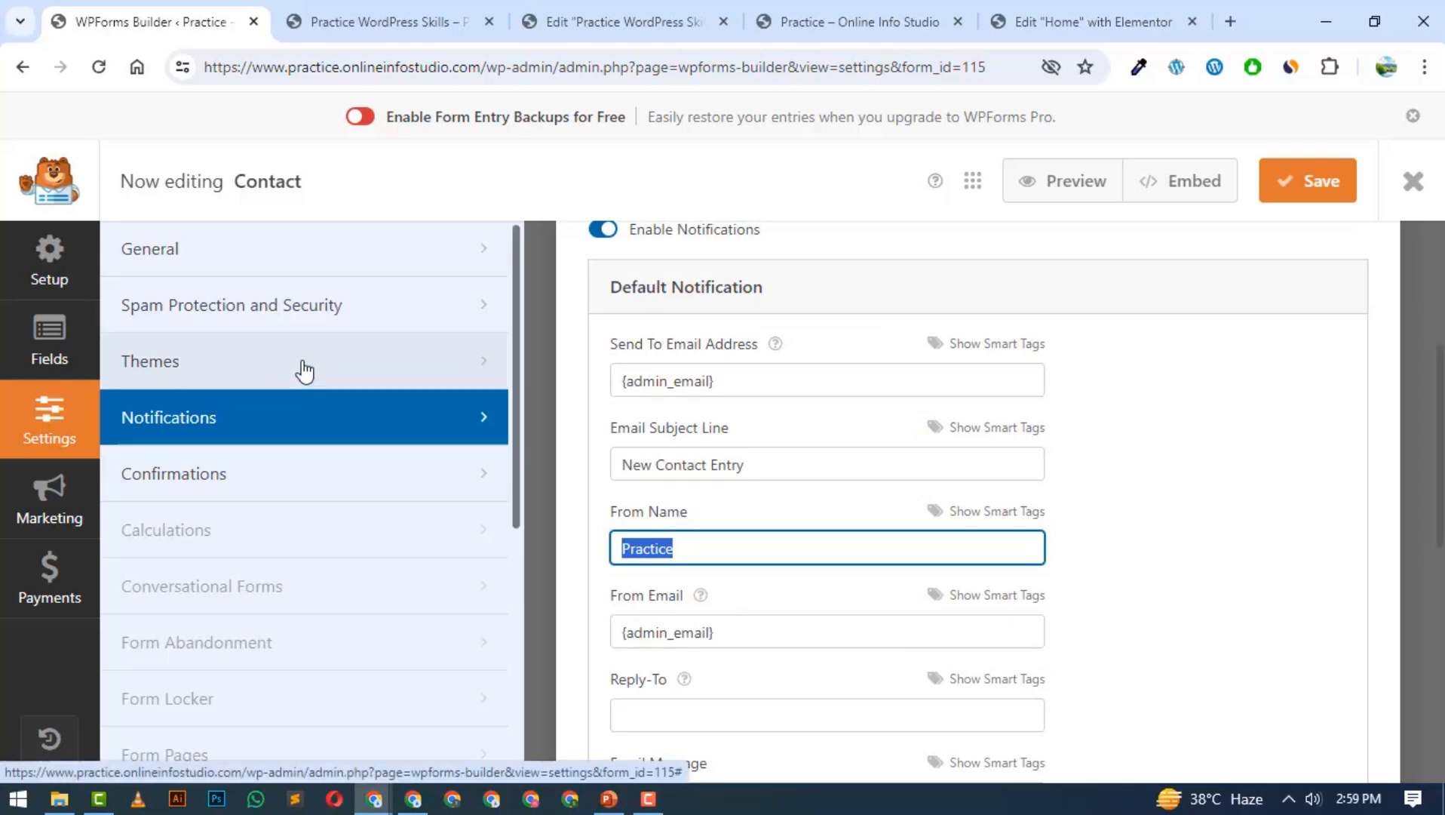
scroll(623, 357, "up", 3)
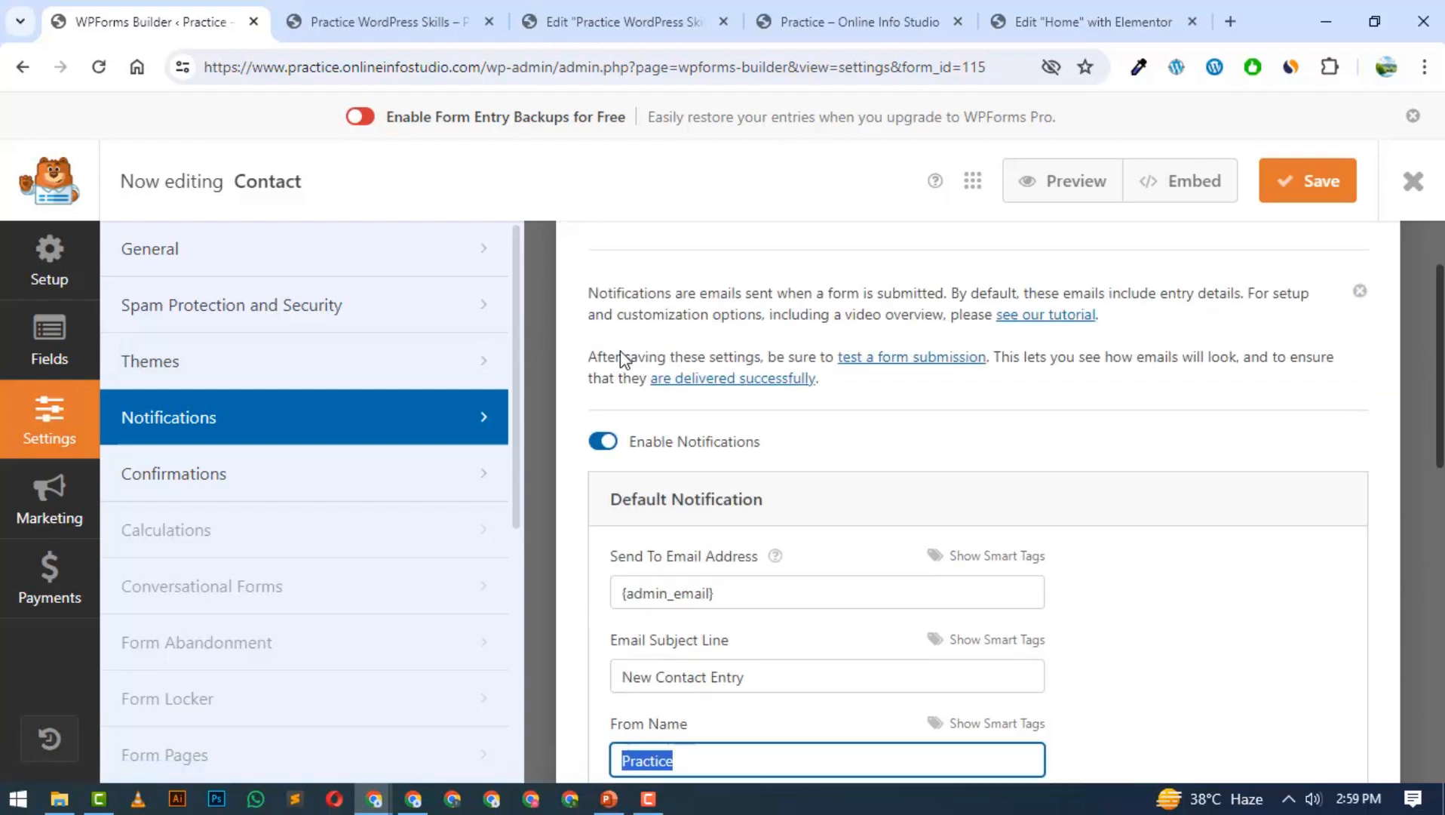
- Fill in the default notification's Reply-To with the site's info email address, reusing the domain copied from the page URL
scroll(595, 348, "up", 2)
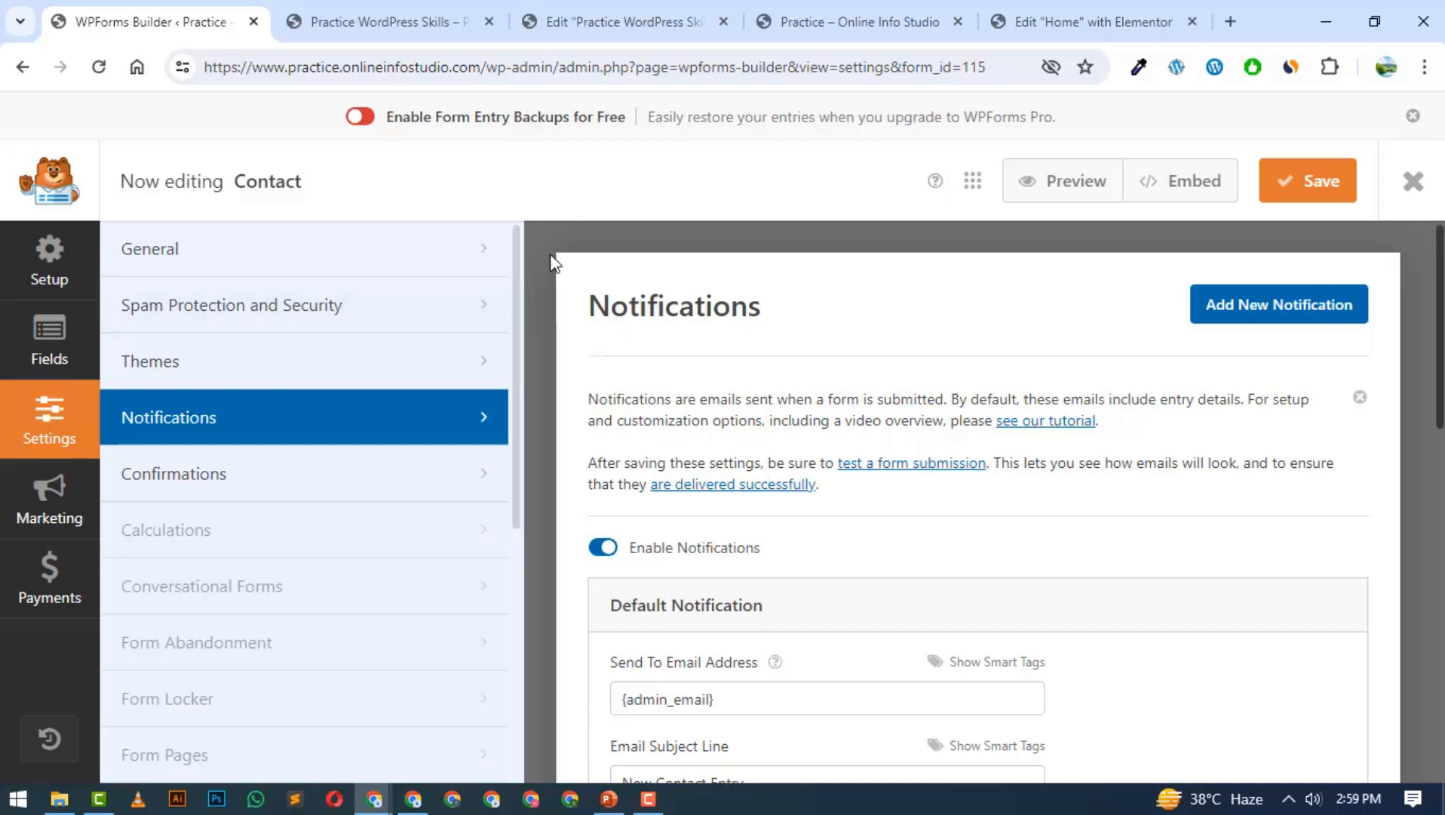
key("Tab")
scroll(716, 558, "down", 4)
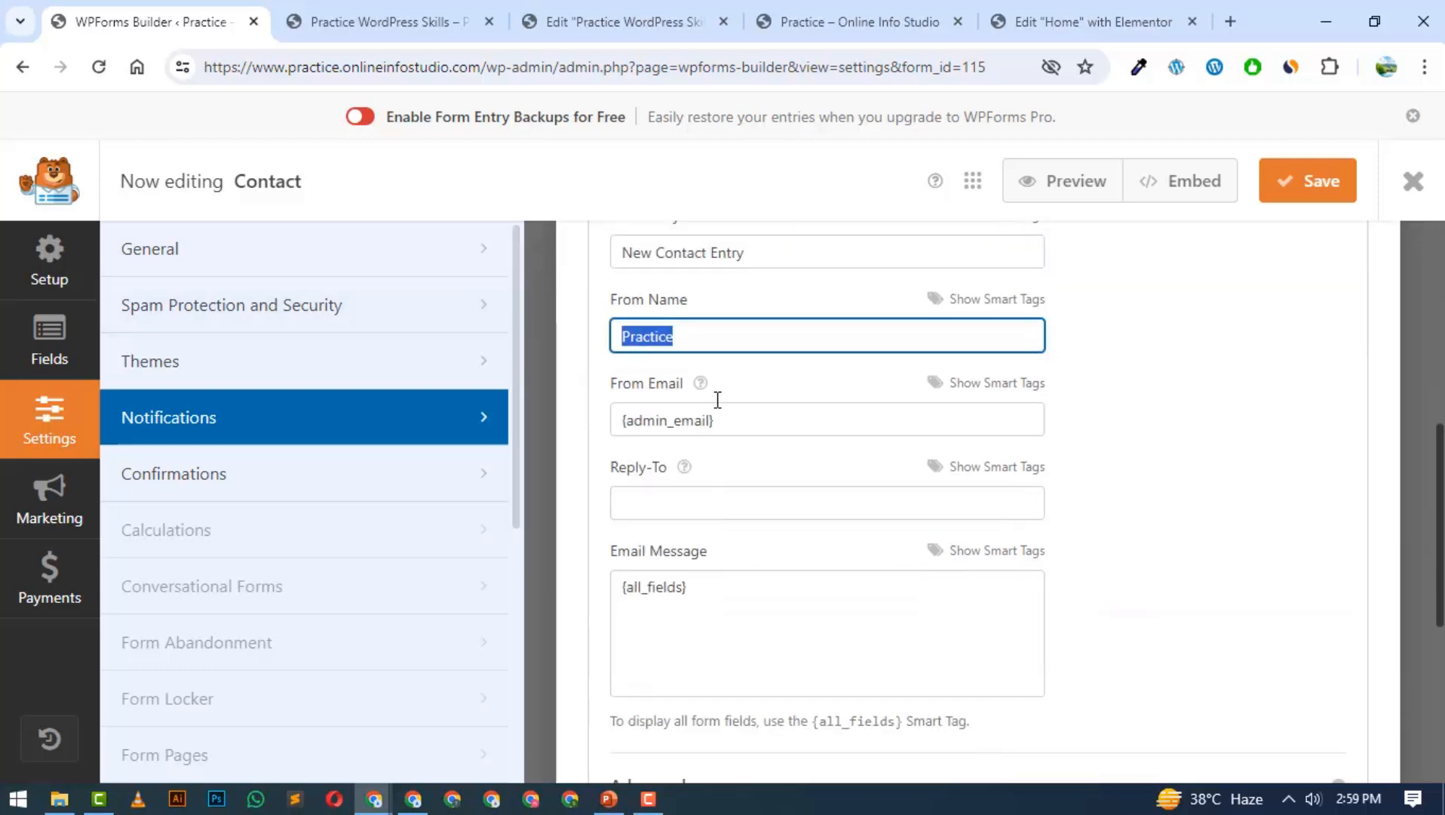
left_click(711, 341)
left_click_drag(341, 70, 485, 75)
key("ctrl+c")
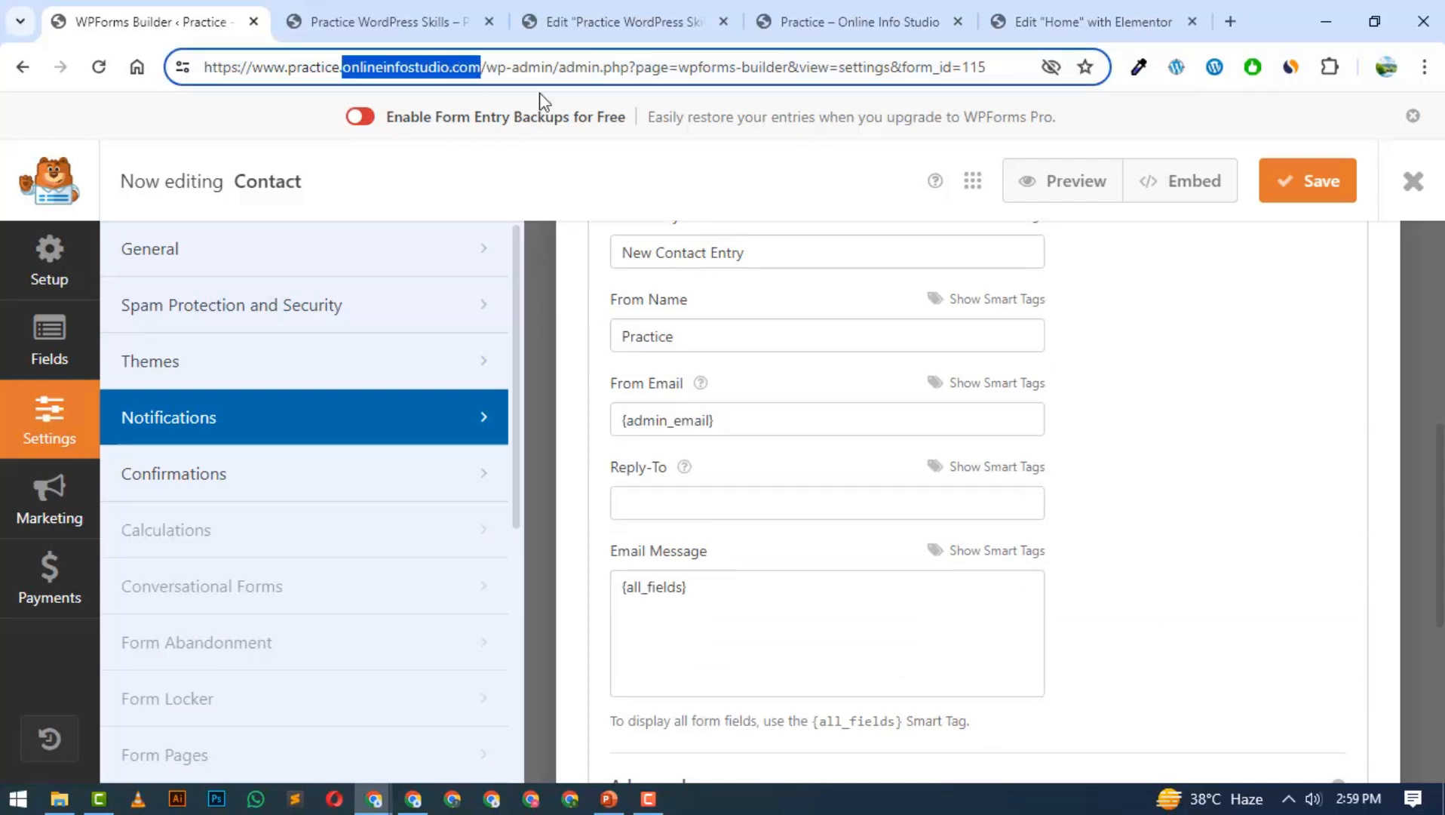
left_click(742, 491)
key("ctrl+v")
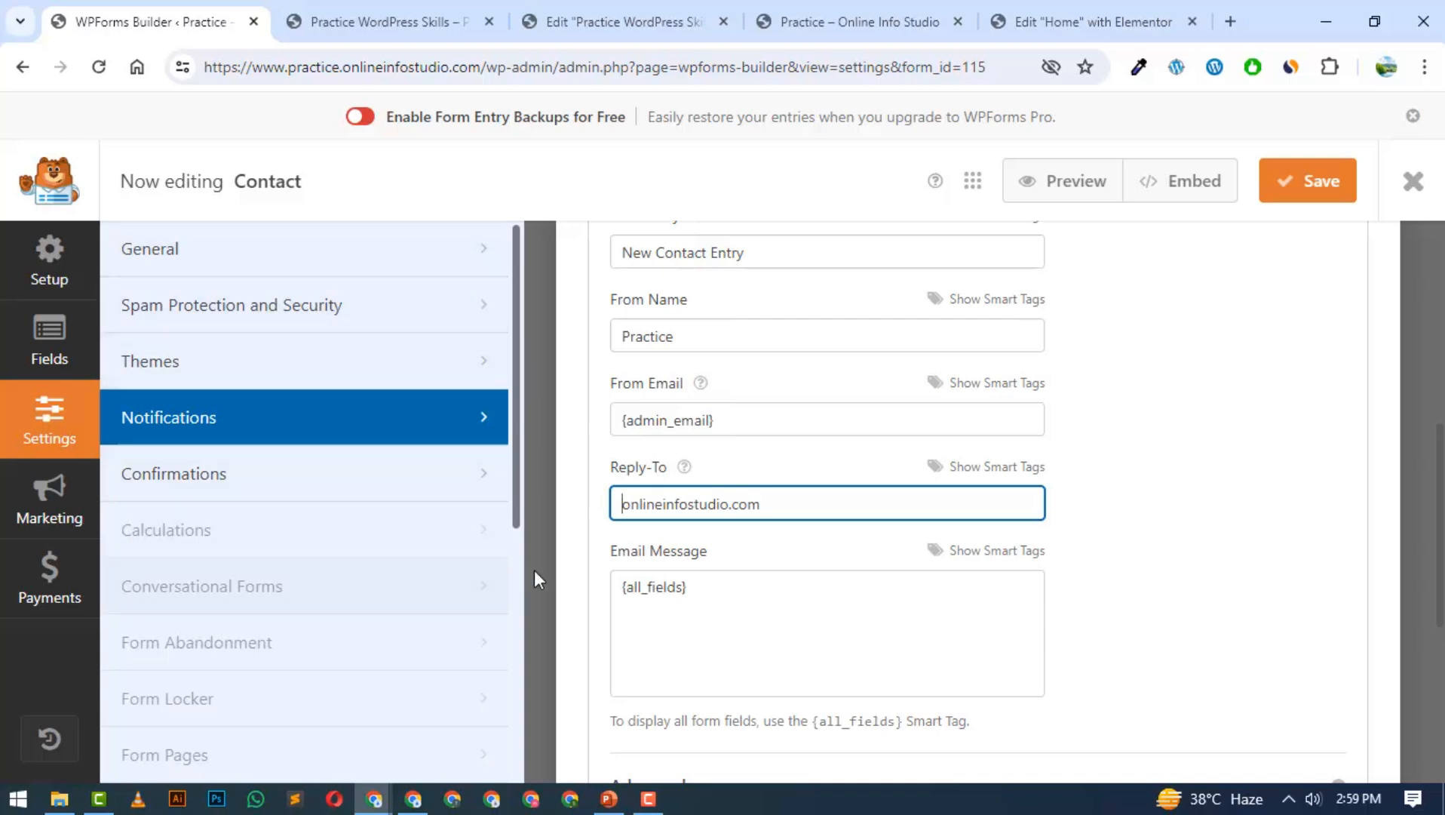
type("o@")
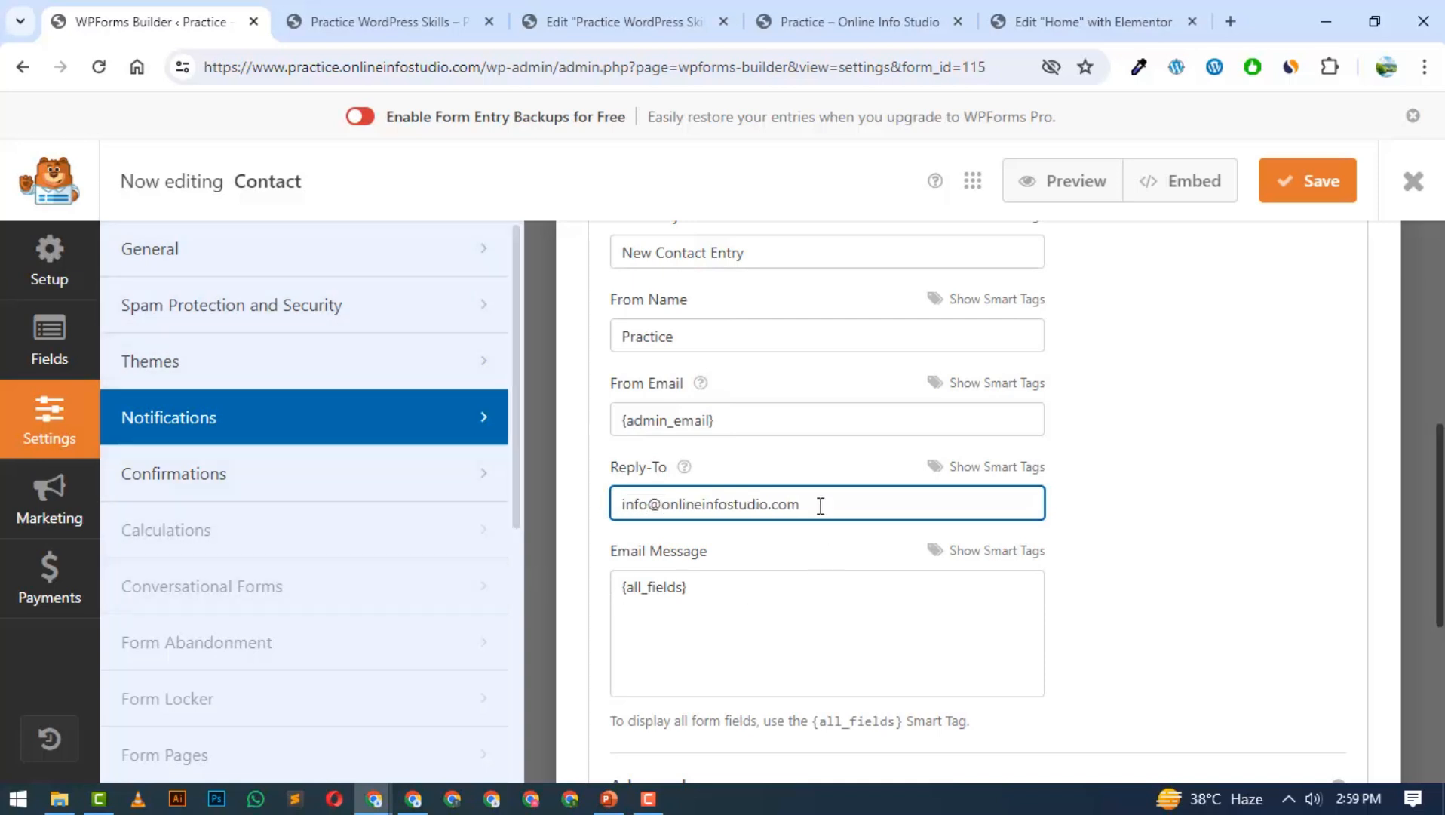
- Review the Reply-To address, check the Send Us A Message form on the live home page and return to the Contact form's notification settings
left_click_drag(820, 503, 607, 512)
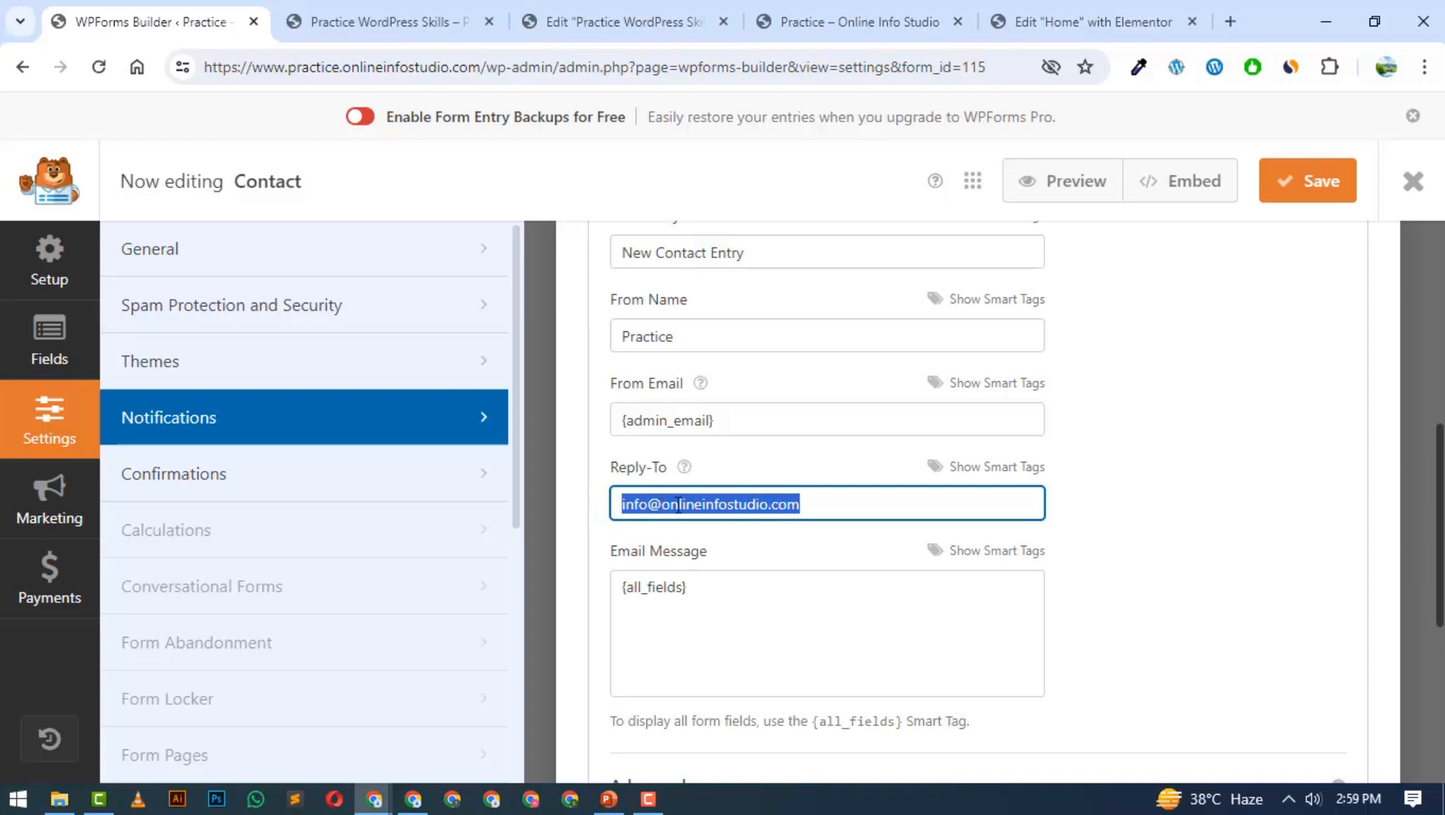
left_click(623, 504)
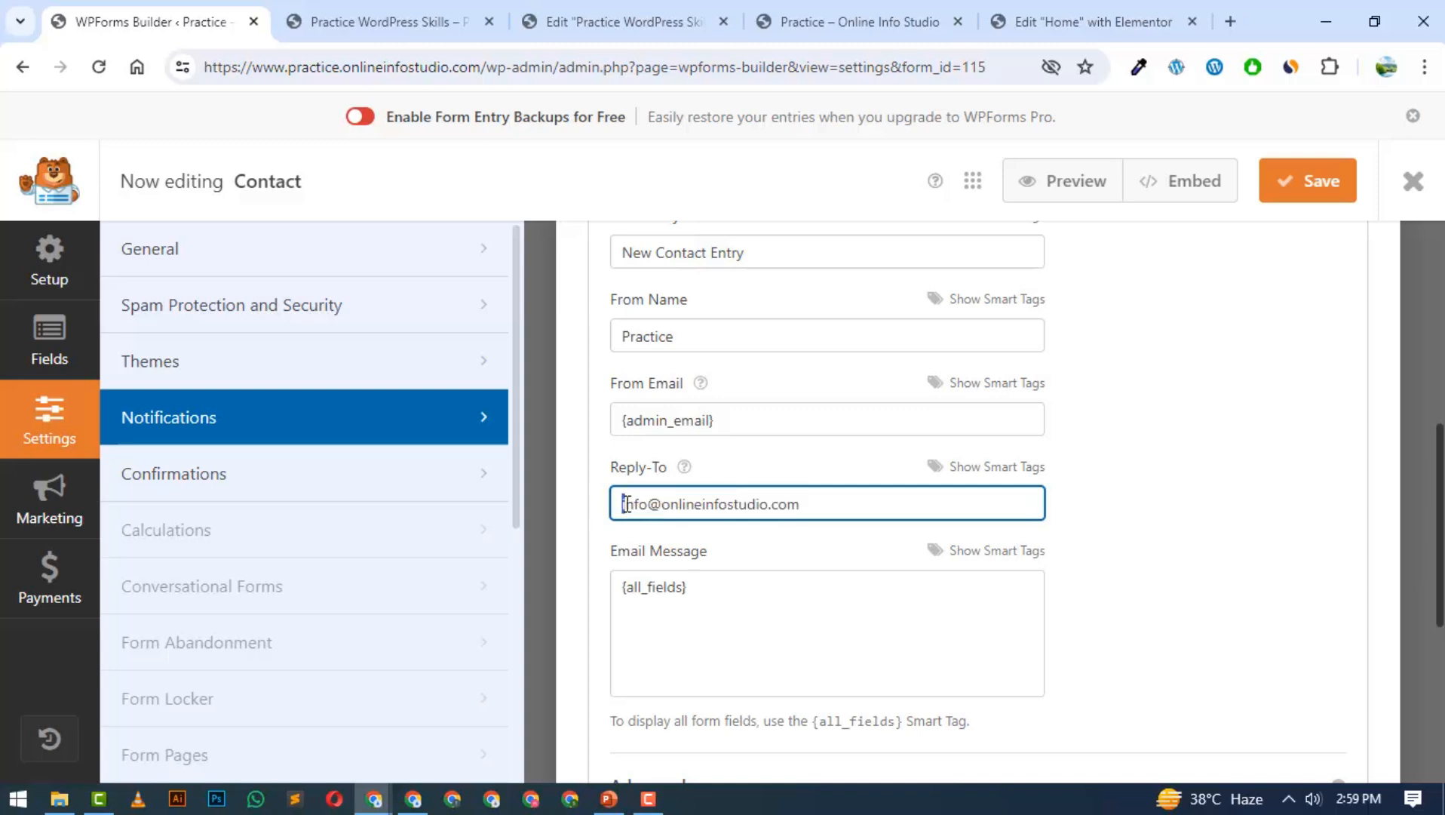
left_click_drag(622, 504, 807, 504)
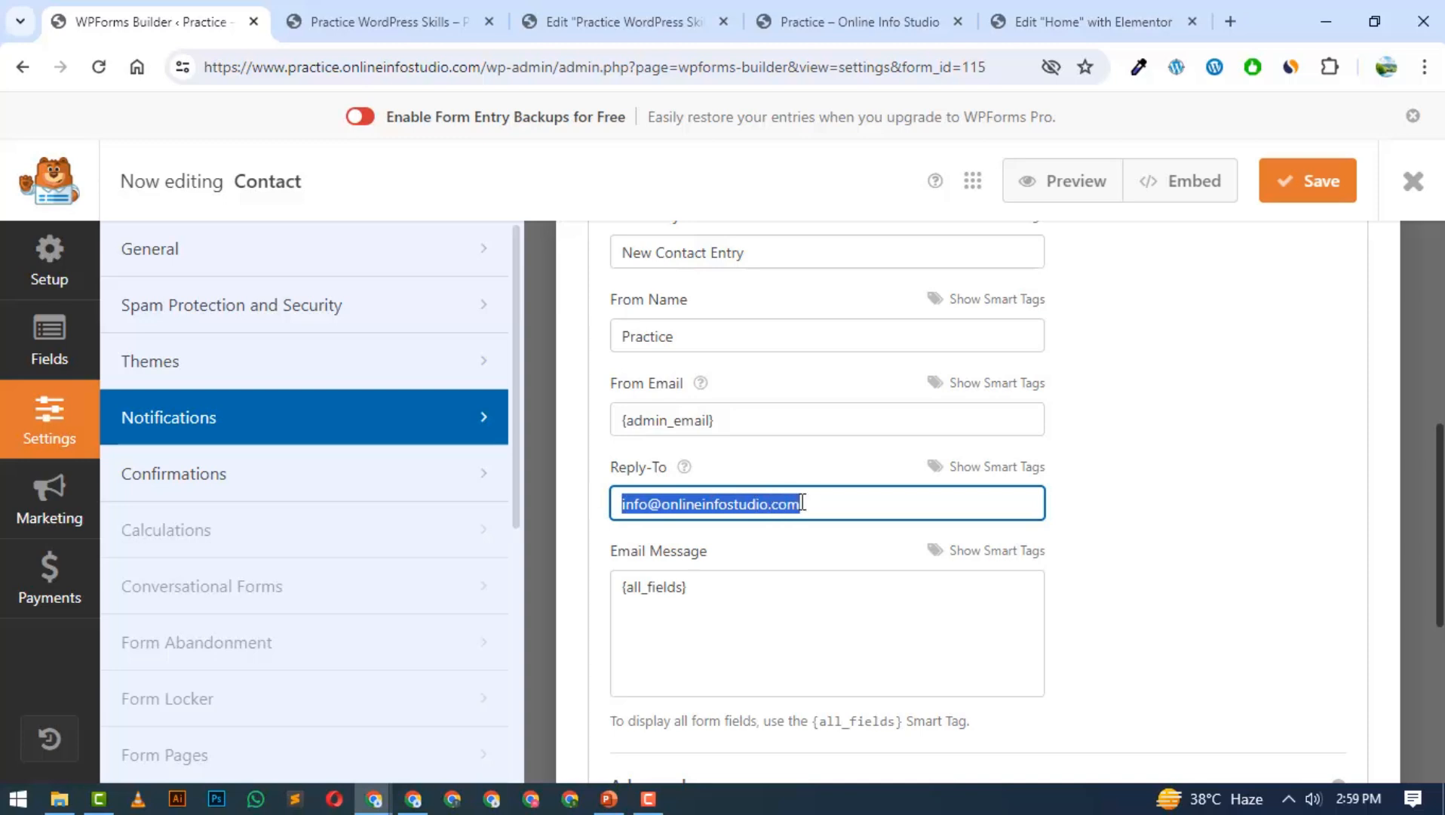
left_click(896, 13)
scroll(736, 479, "up", 1)
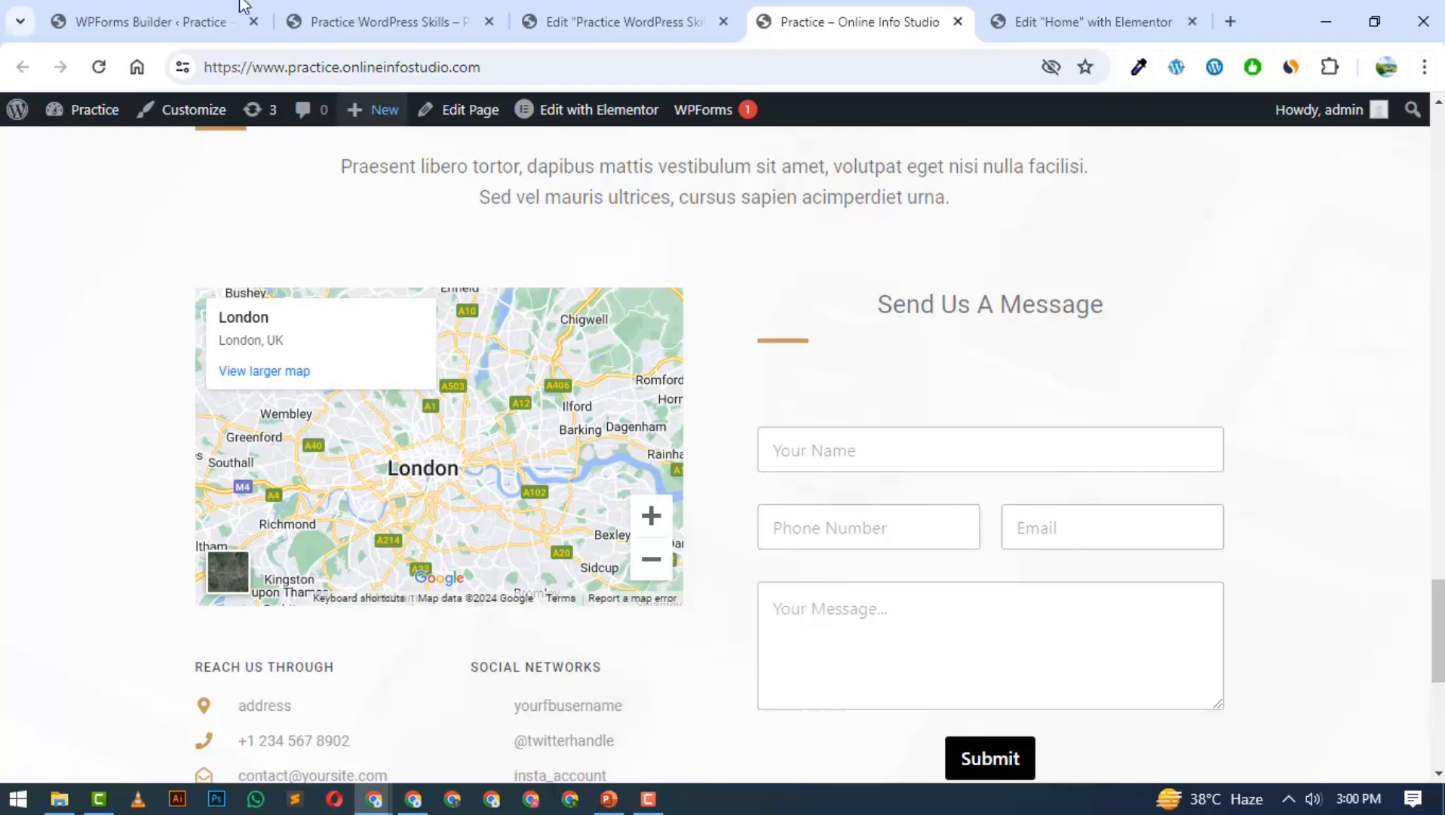
left_click(161, 17)
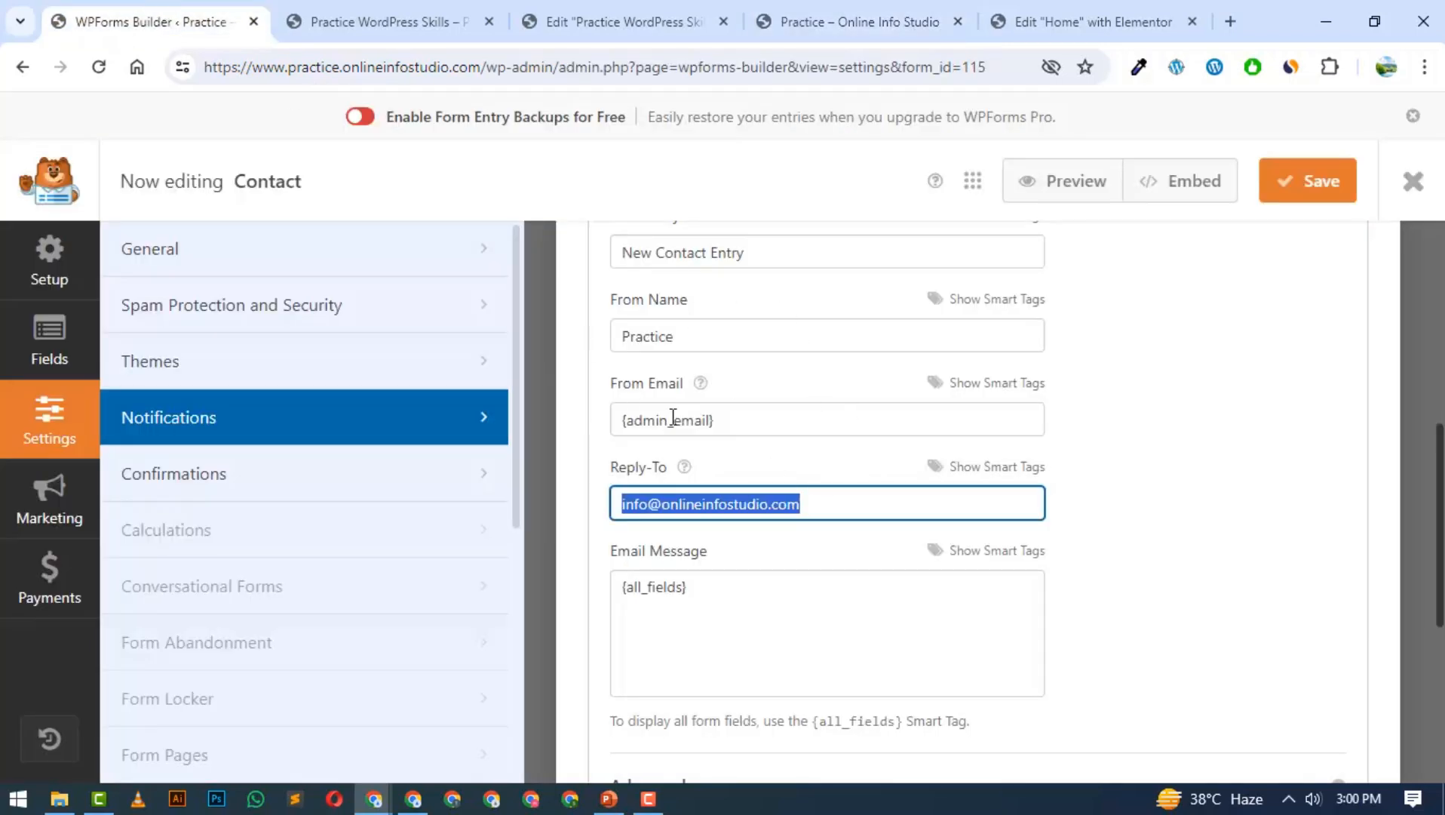